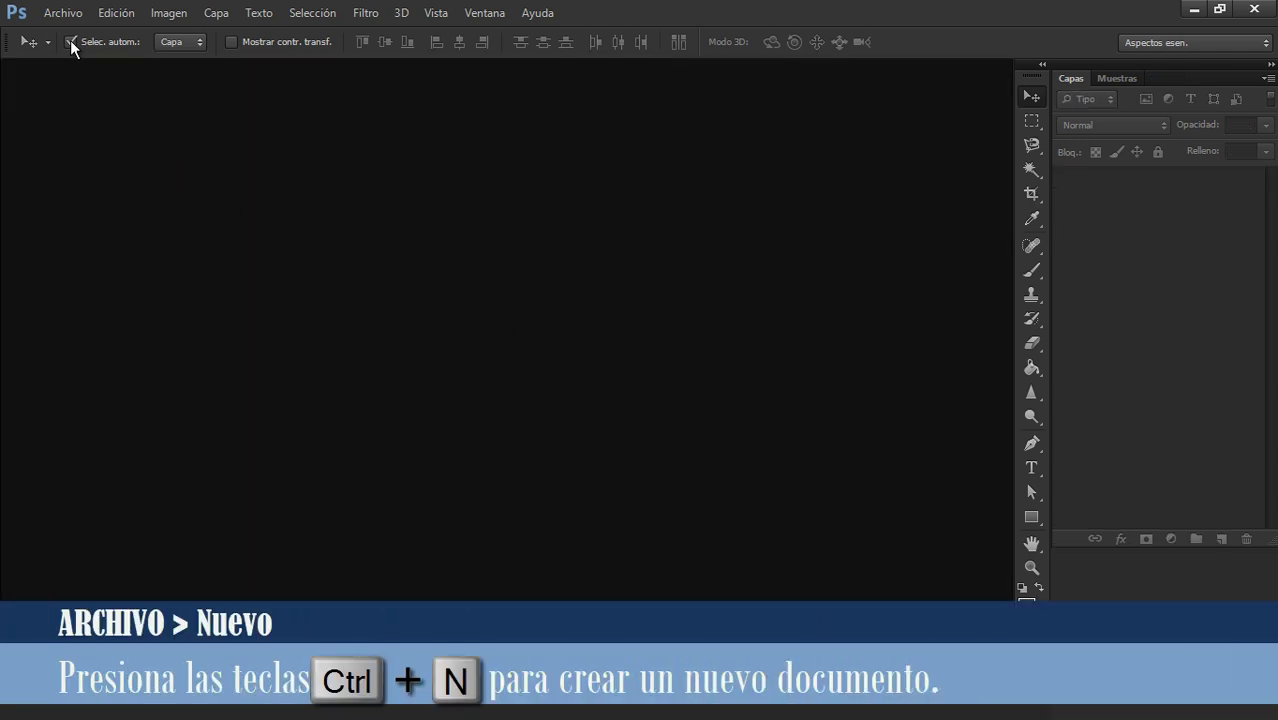
- Start a new document and set its width and height to 13 cm each
left_click(63, 13)
left_click(72, 31)
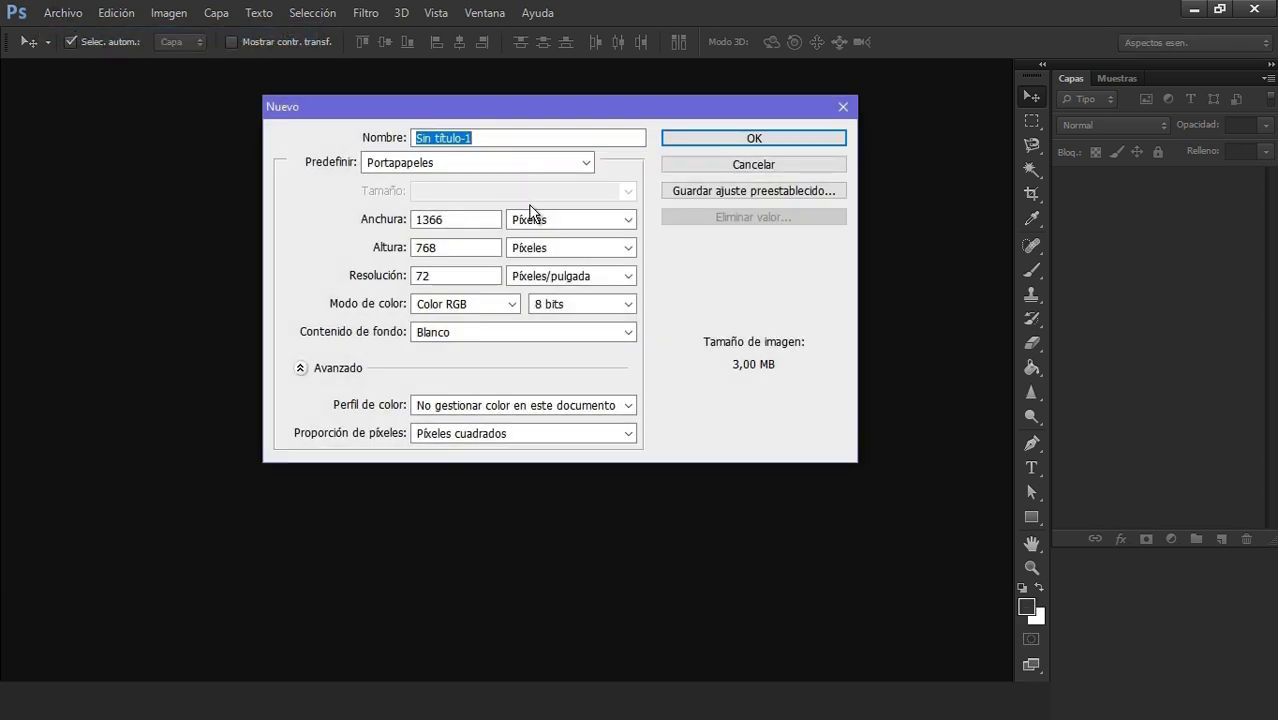
left_click(571, 219)
left_click(571, 272)
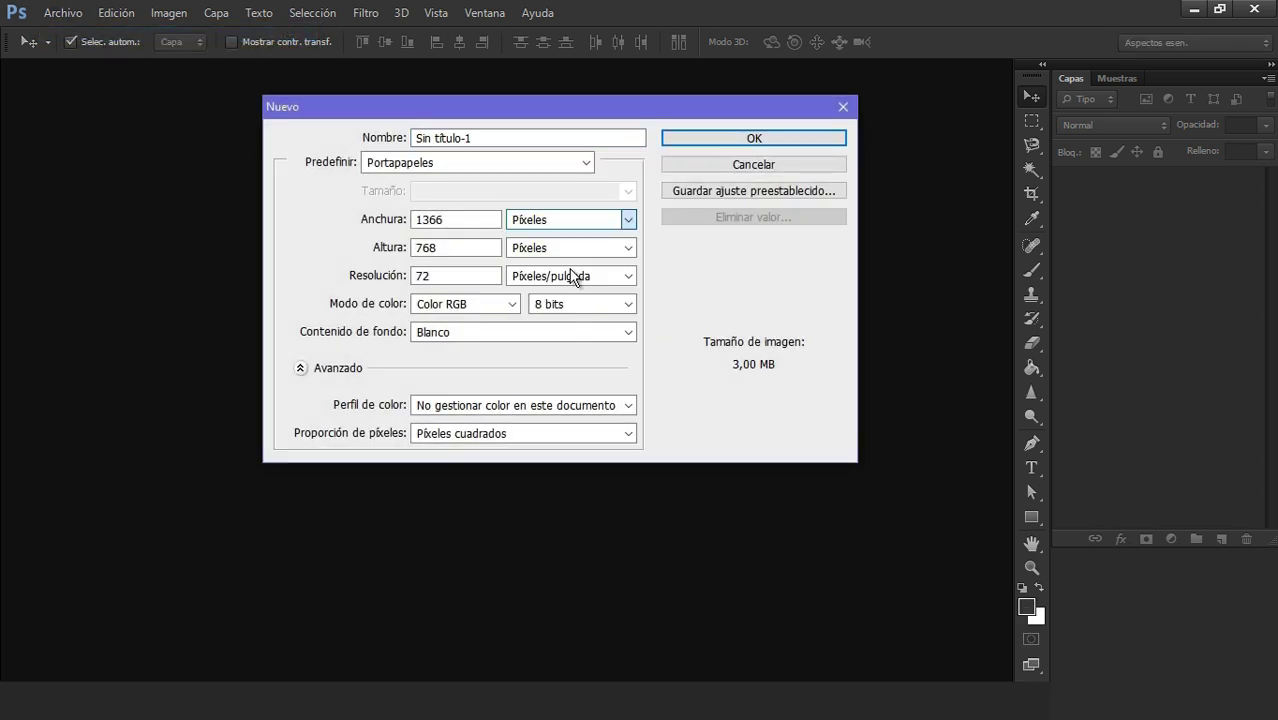
double_click(416, 220)
type("13")
left_click(431, 248)
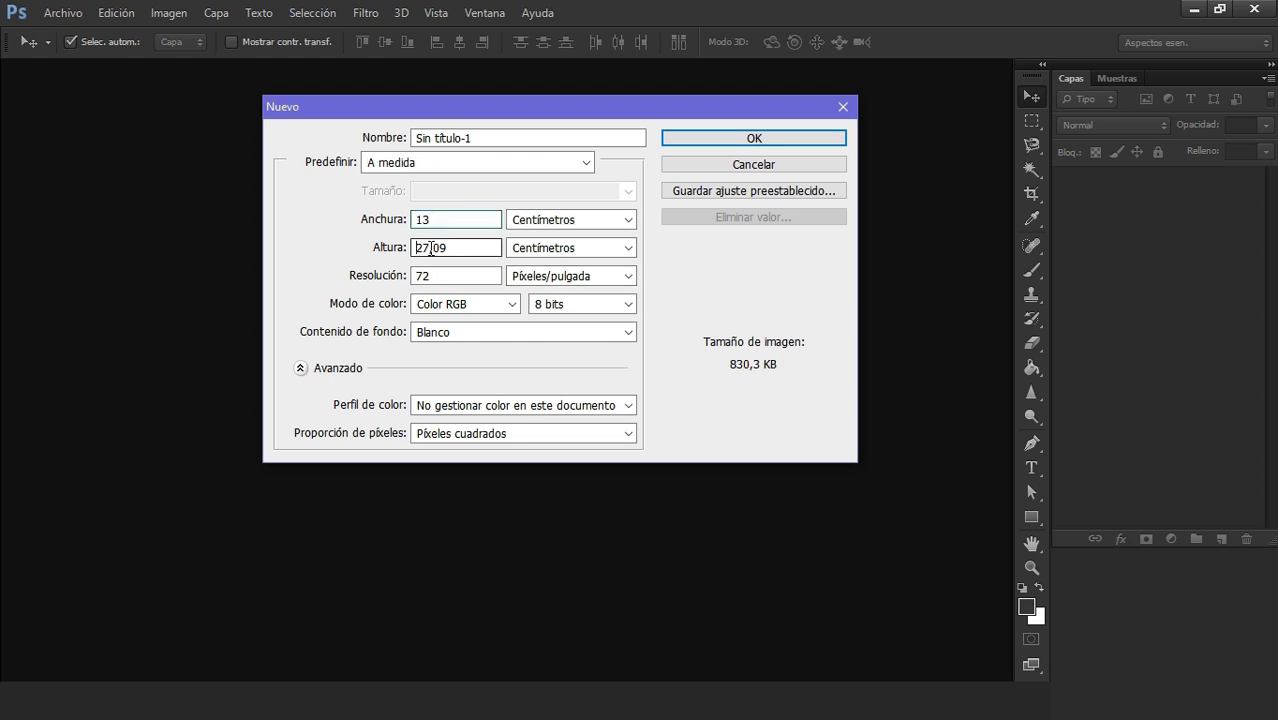
double_click(431, 248)
type("13")
- Set the new document's resolution to 300 pixels per inch with RGB colour mode and create it
double_click(434, 275)
type("300")
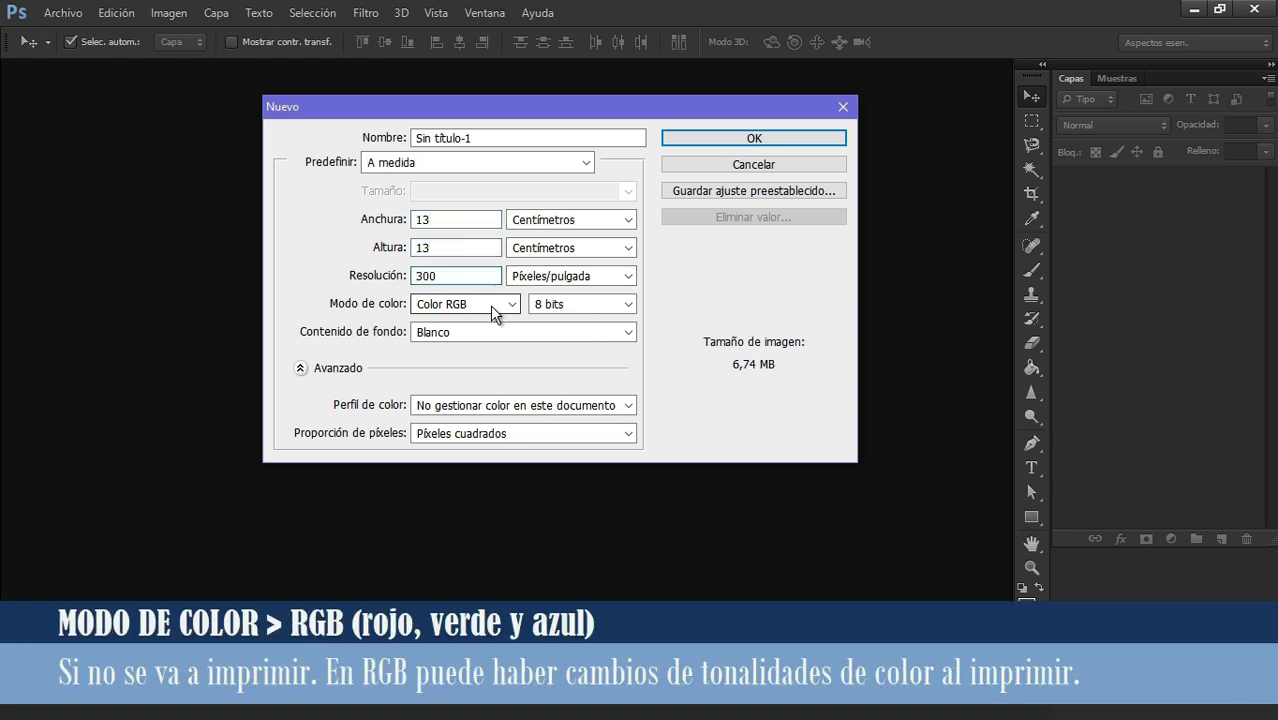
left_click(490, 305)
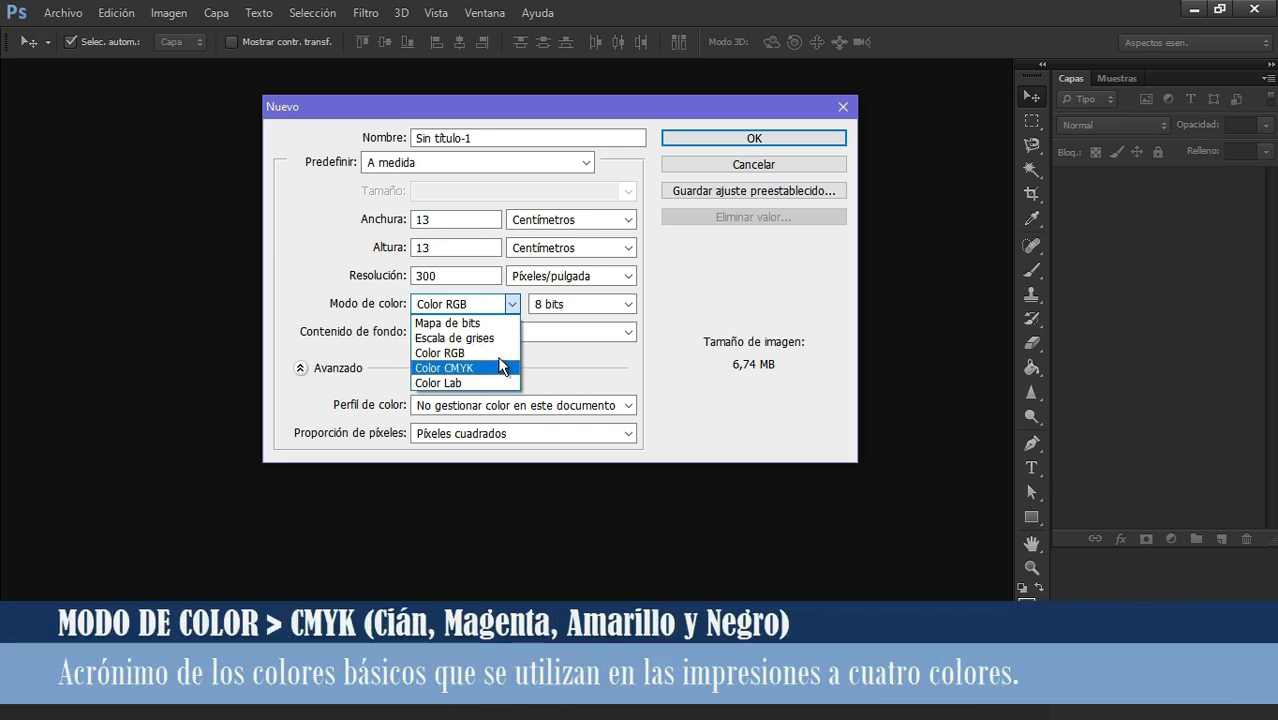
left_click(500, 356)
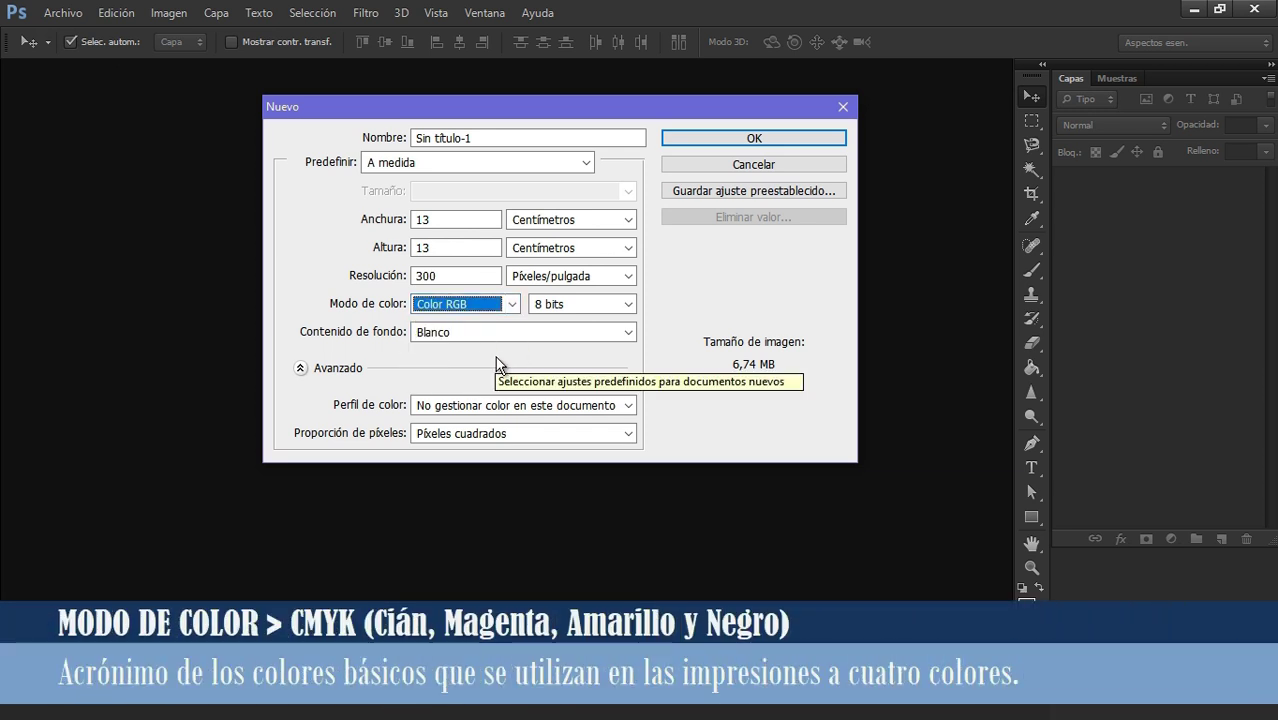
left_click(760, 141)
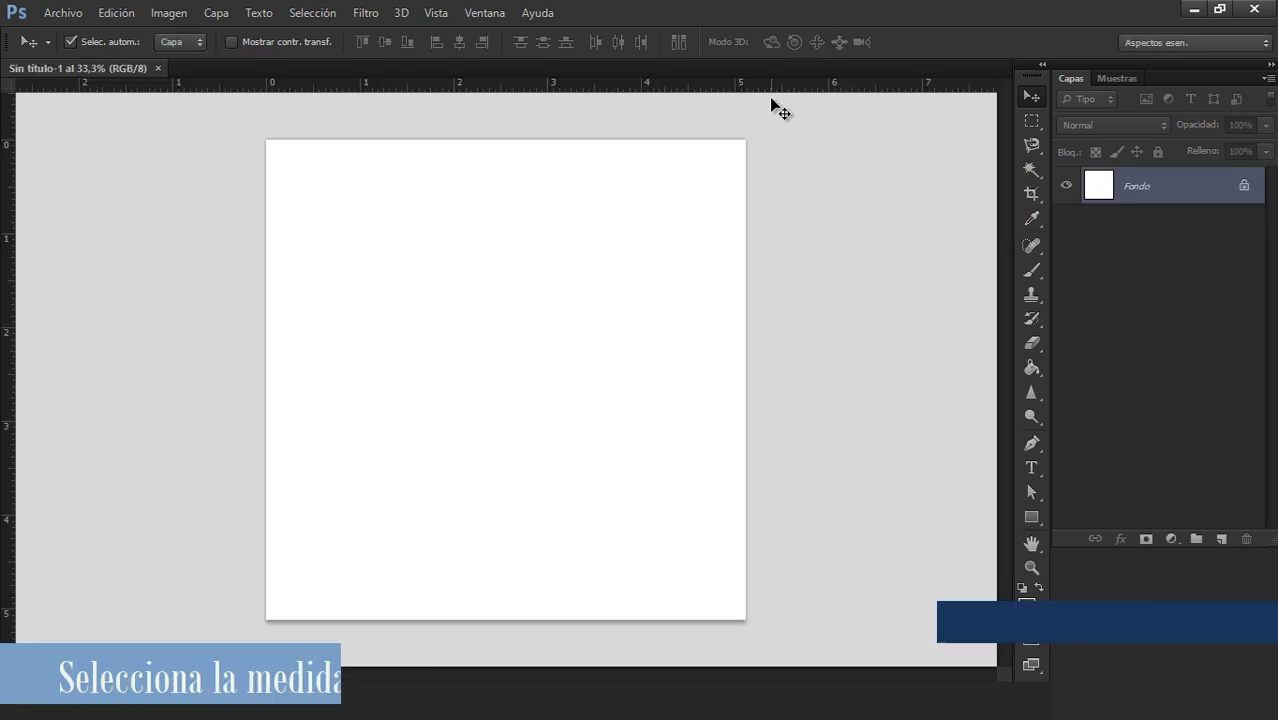
- Switch the rulers to centimetres and place a vertical and a horizontal guide through the canvas centre, at about 6.5 cm
right_click(771, 84)
left_click(800, 143)
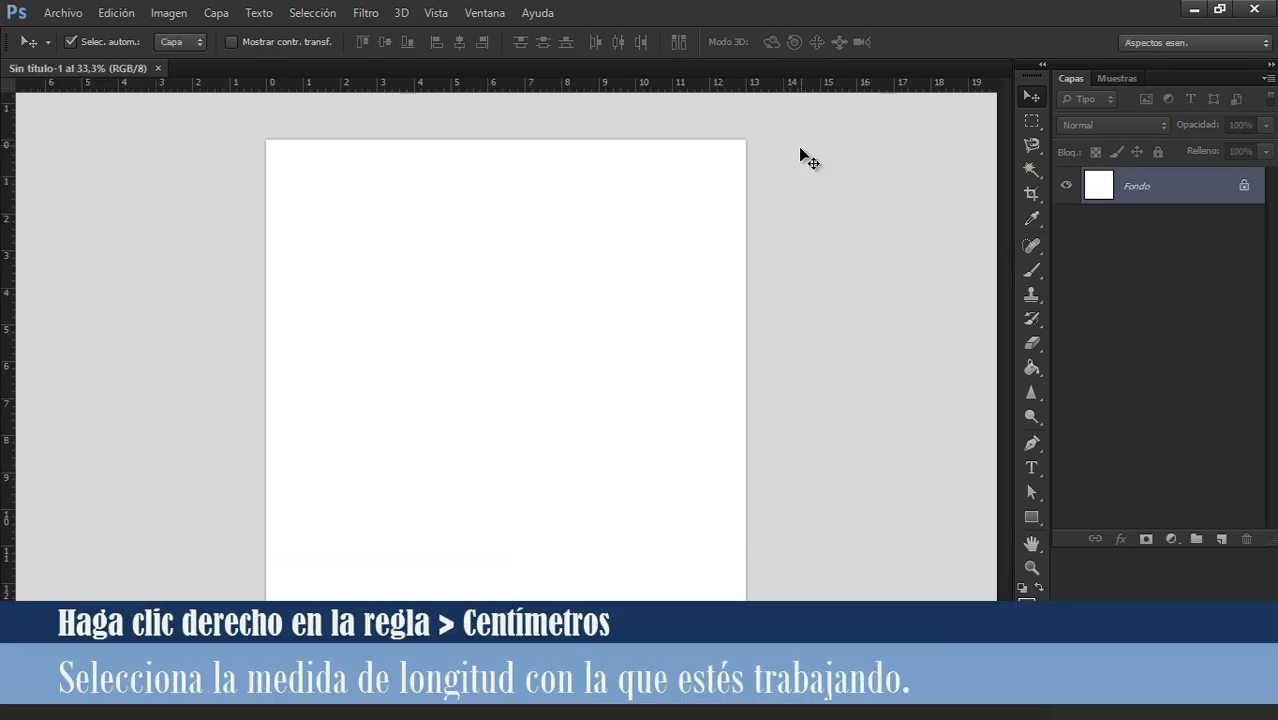
left_click_drag(5, 357, 505, 400)
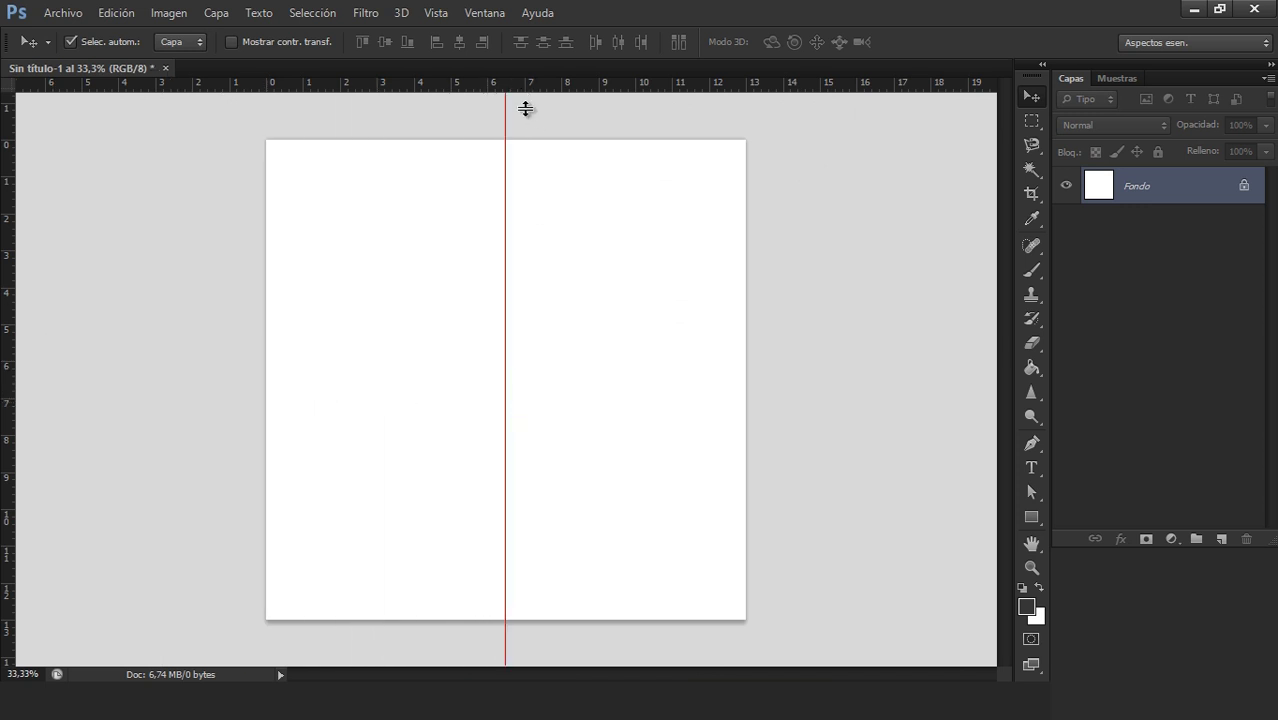
left_click_drag(526, 108, 525, 379)
- Fill the background layer with the dark grey foreground colour 353535 using the Paint Bucket tool in Frontal mode
left_click(1027, 607)
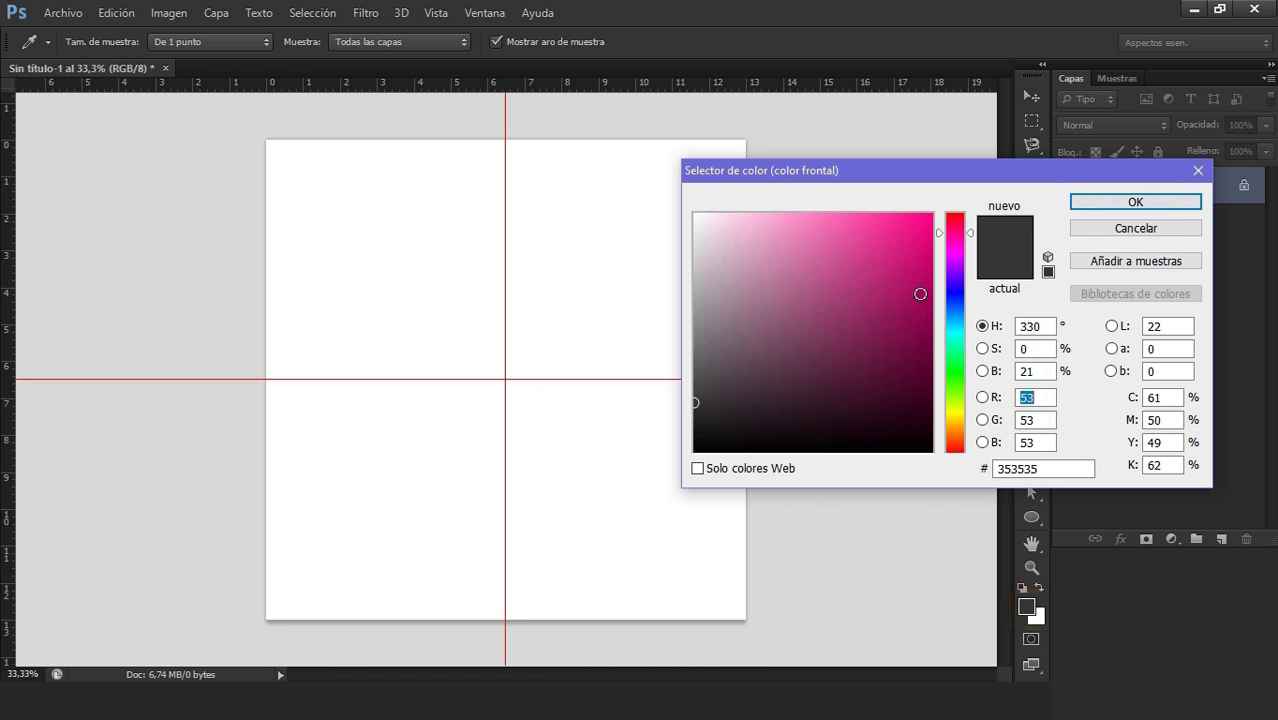
left_click(1135, 202)
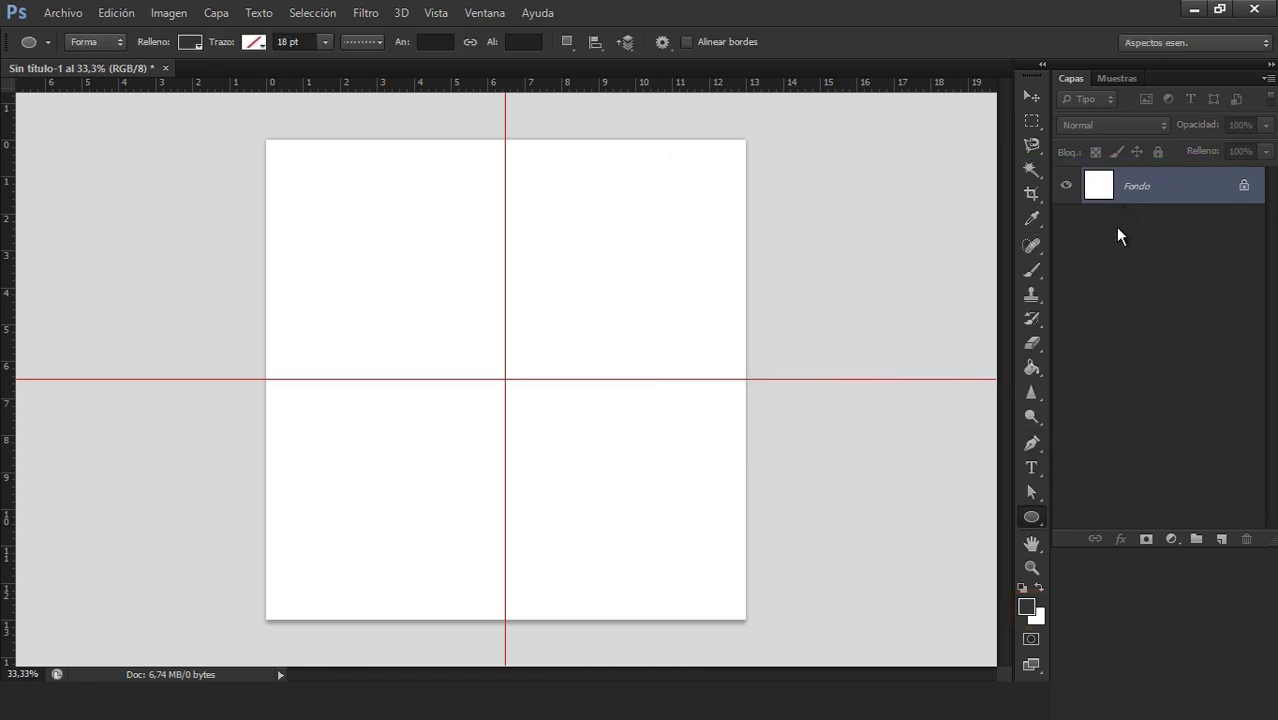
left_click(1029, 367)
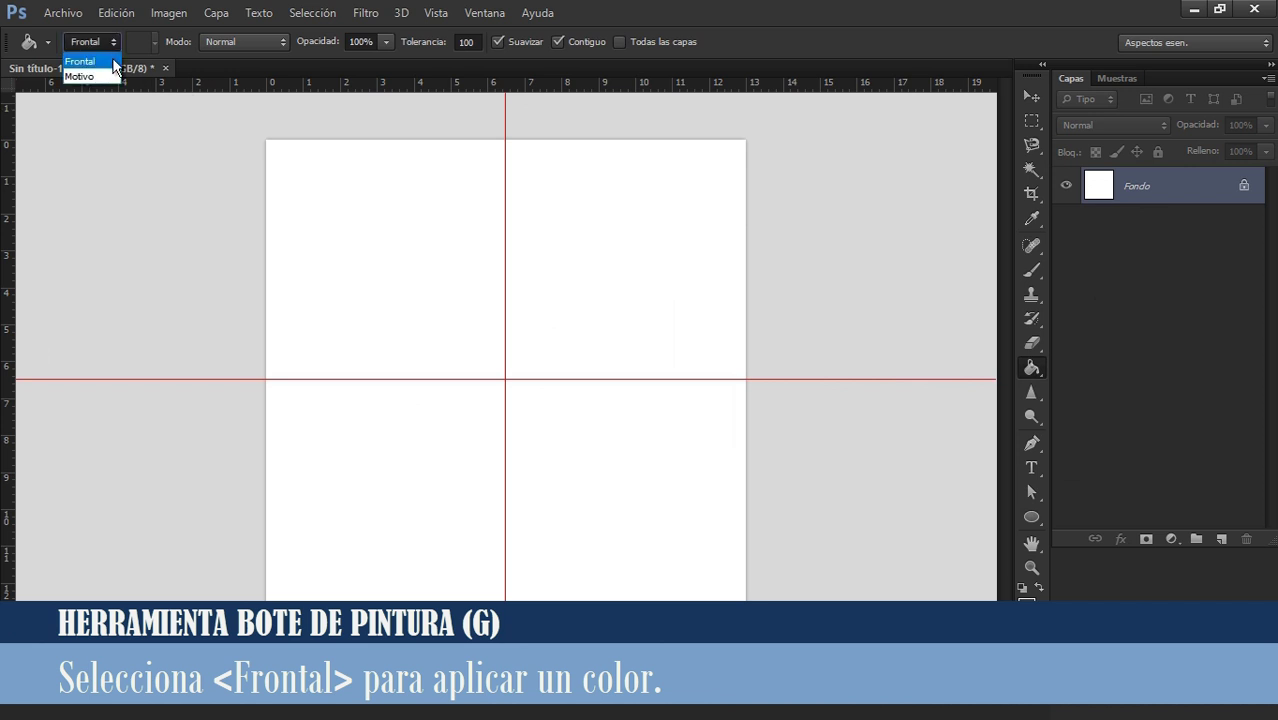
left_click(113, 61)
left_click(545, 278)
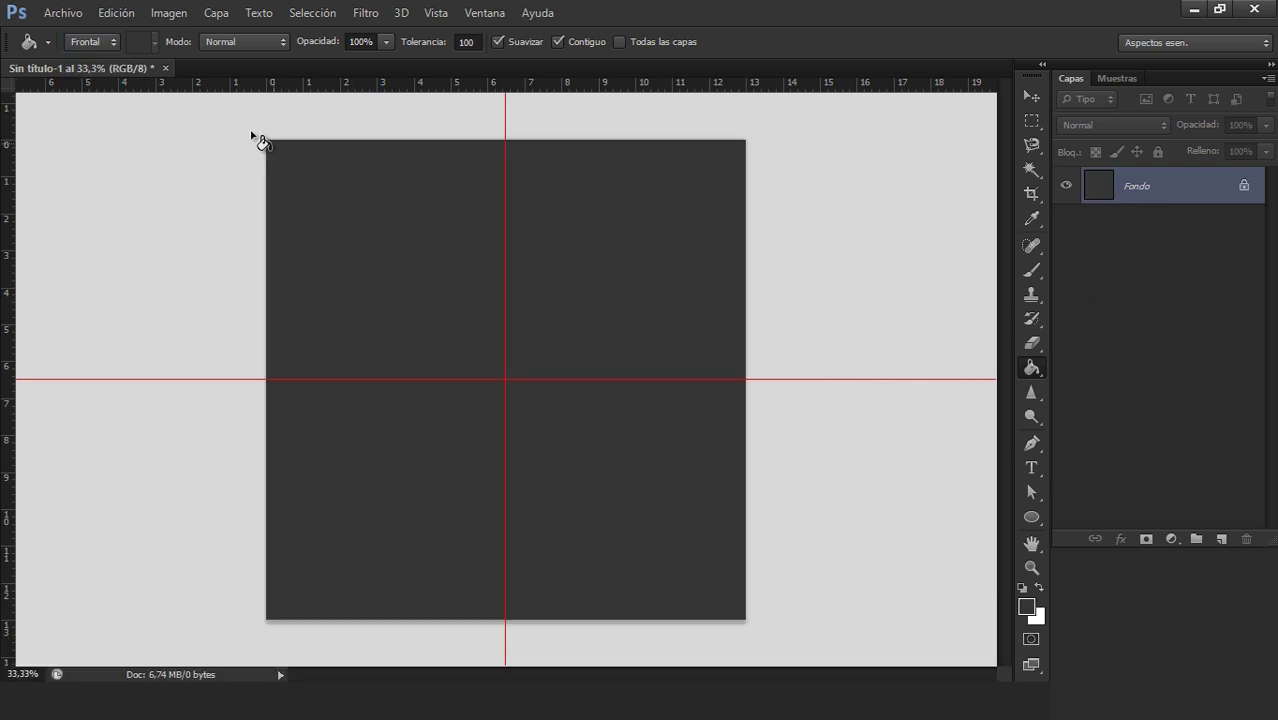
- Save the document in Photoshop format as Etiqueta Escolar París in the Elementos para Etiqueta París folder
left_click(62, 13)
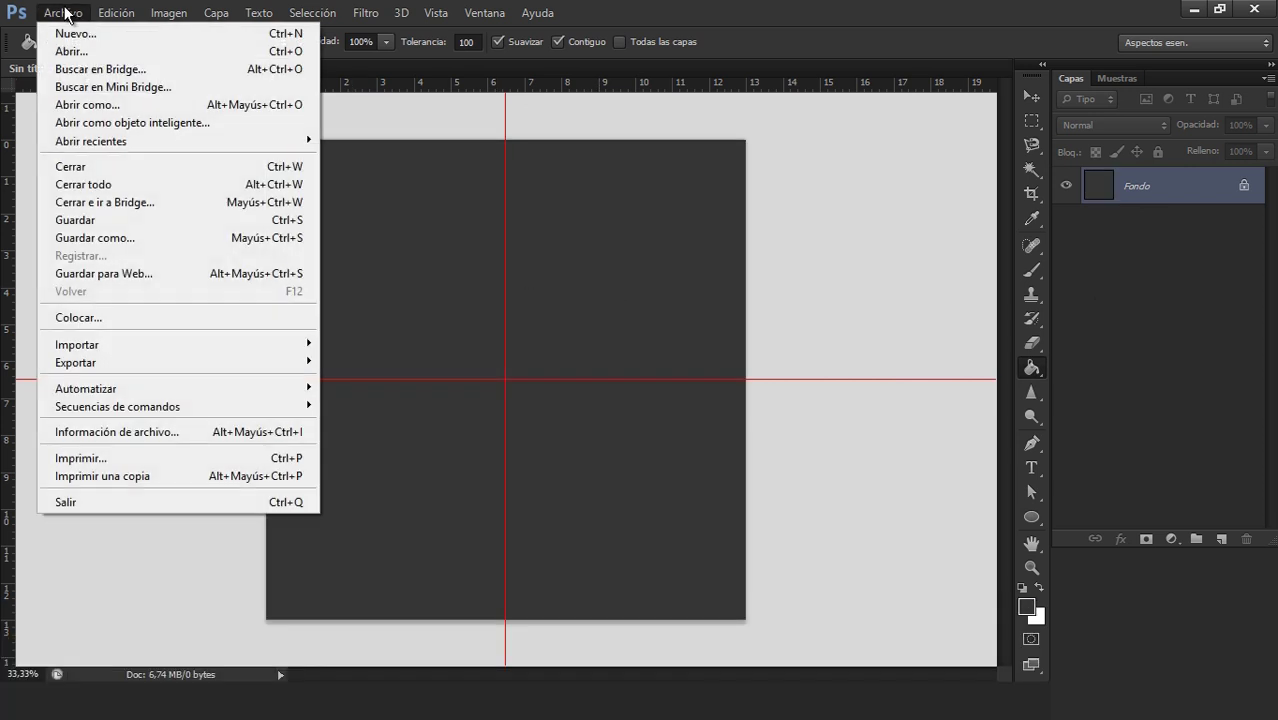
left_click(97, 221)
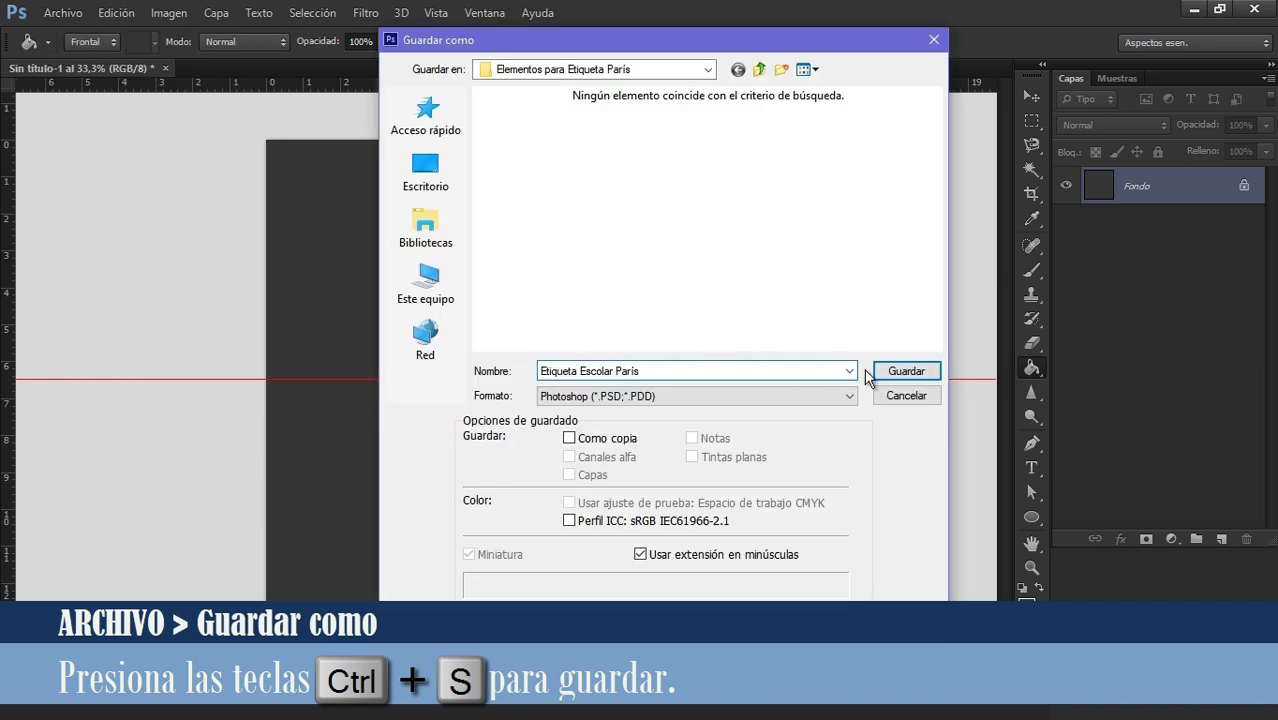
left_click(903, 374)
- Swap the foreground and background colours and accept white (ffffff) as the foreground colour
left_click(1039, 587)
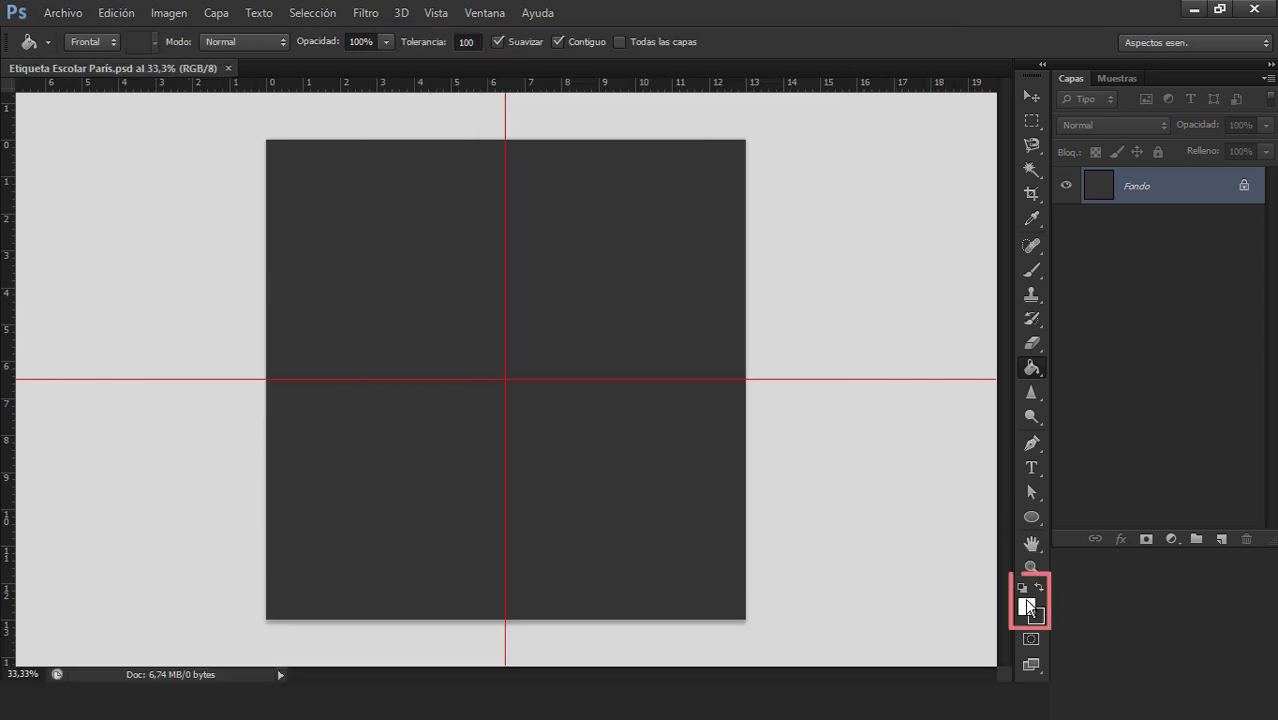
left_click(1024, 605)
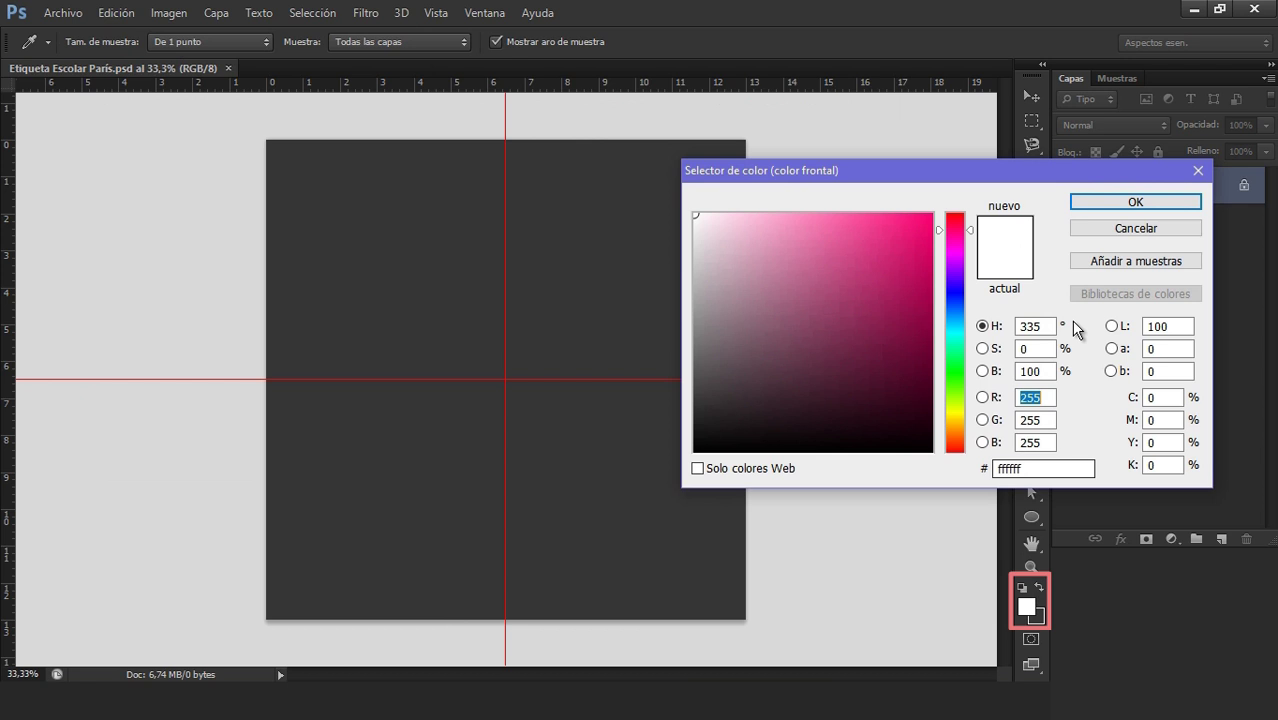
left_click(1111, 201)
- Create a white circle 10 cm wide and 10 cm high with the Ellipse tool, drawn from the centre
right_click(1032, 518)
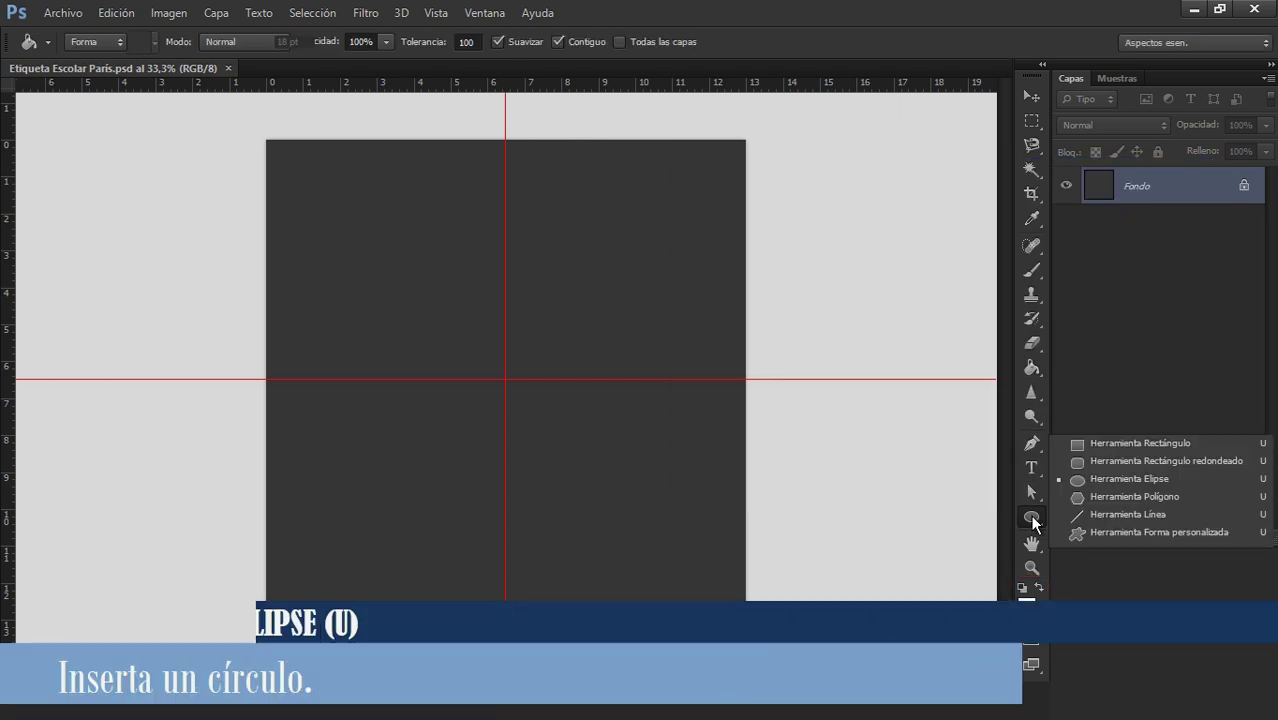
left_click(1128, 479)
left_click(463, 229)
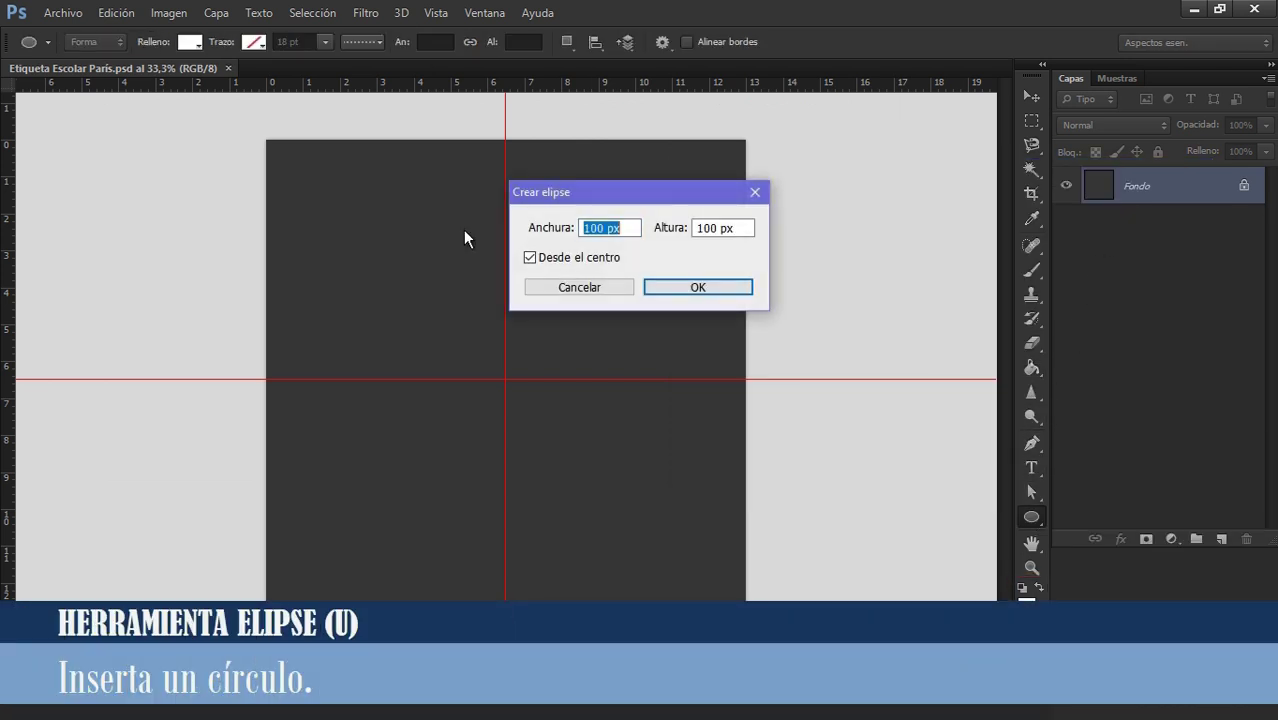
right_click(616, 237)
left_click(668, 281)
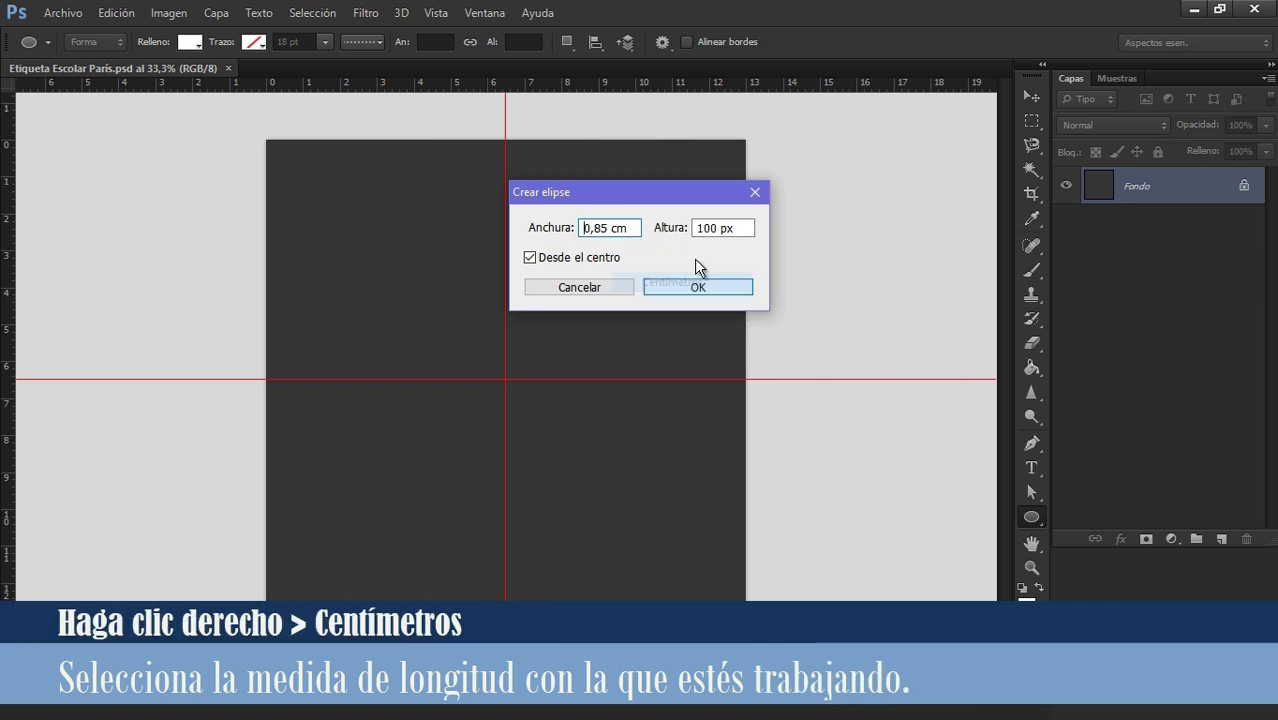
right_click(720, 232)
left_click(765, 279)
type("10")
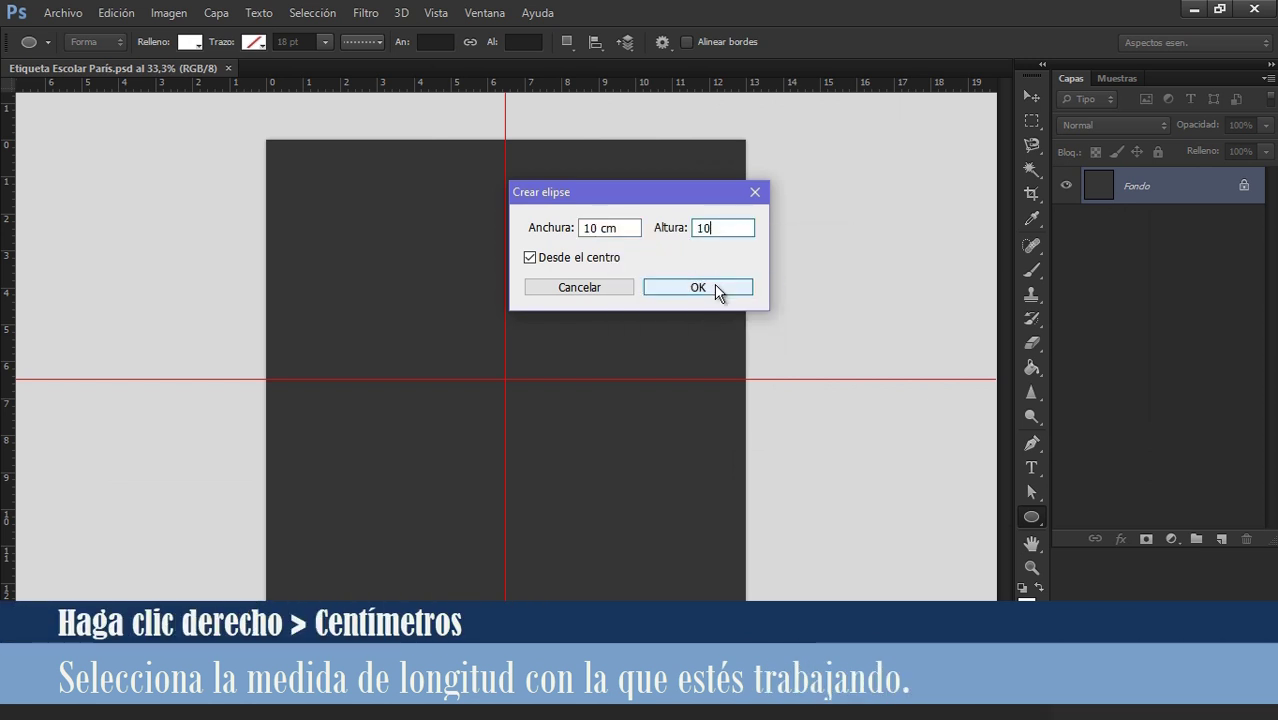
left_click(714, 284)
- Move the white circle so its centre sits on the intersection of the two guides
key("ctrl+t")
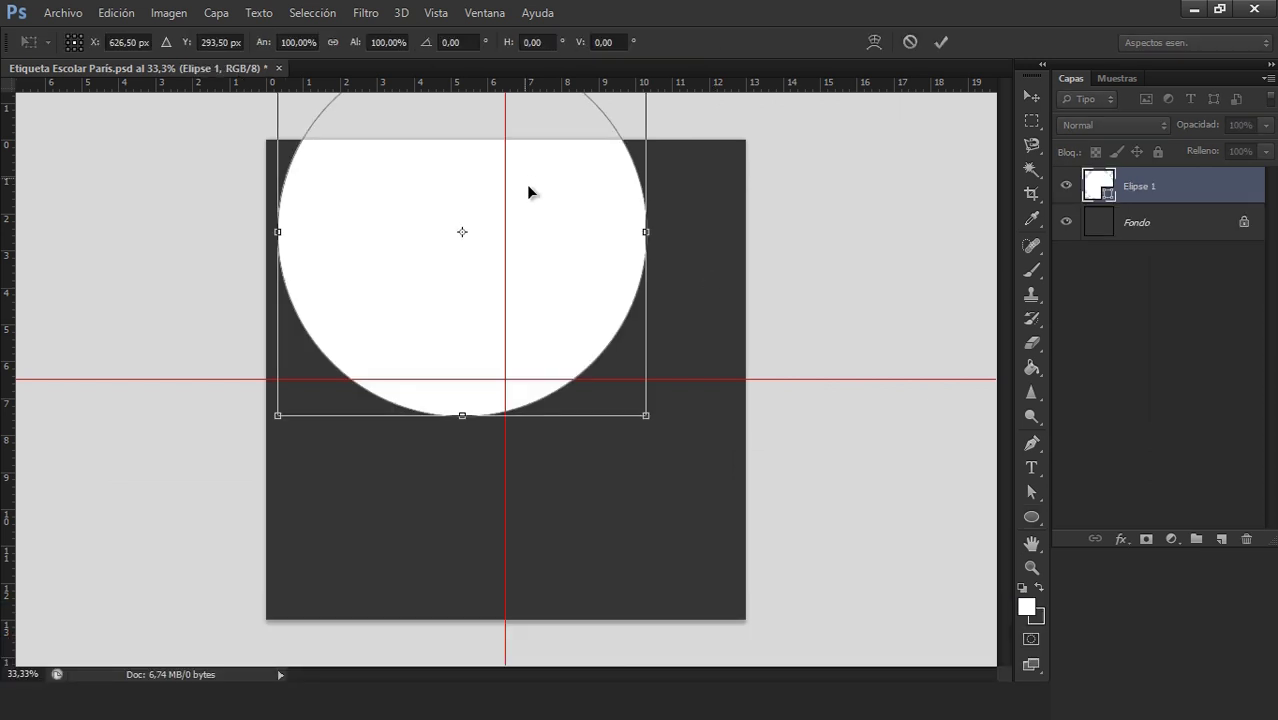
left_click_drag(528, 190, 643, 294)
left_click(941, 42)
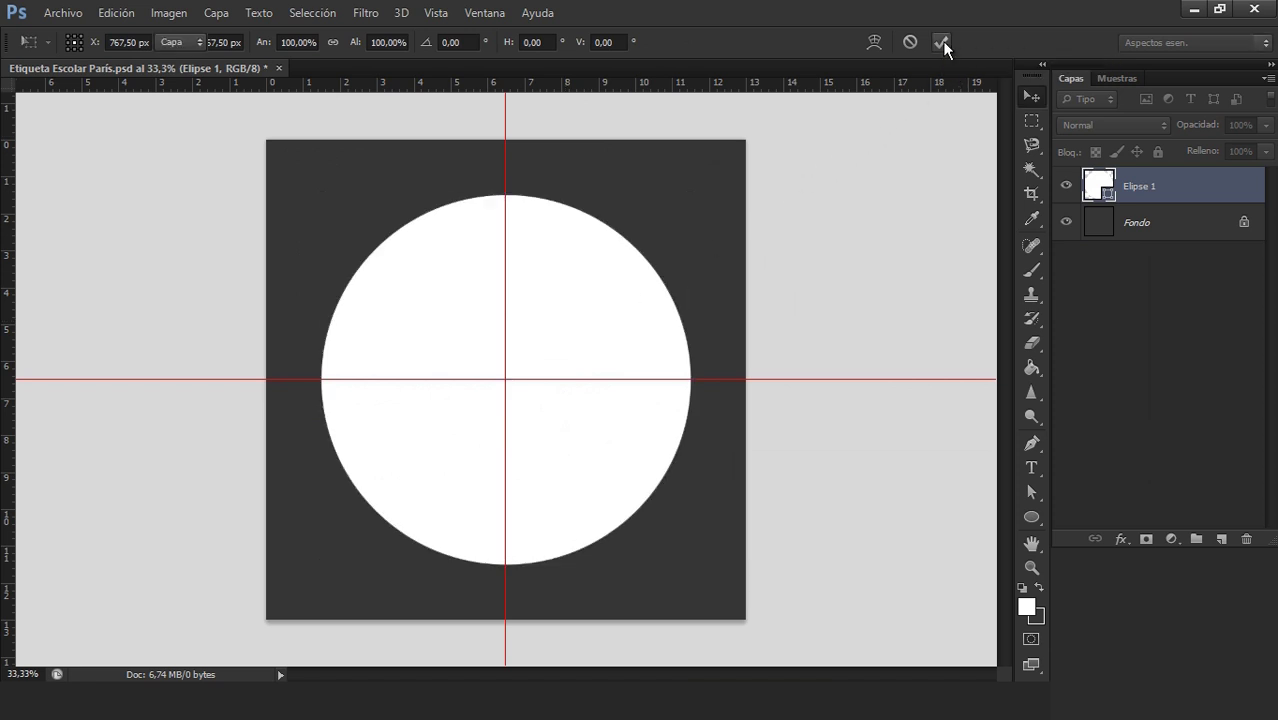
- Duplicate the Elipse 1 circle layer under the name Elipse 1 copia
right_click(1178, 180)
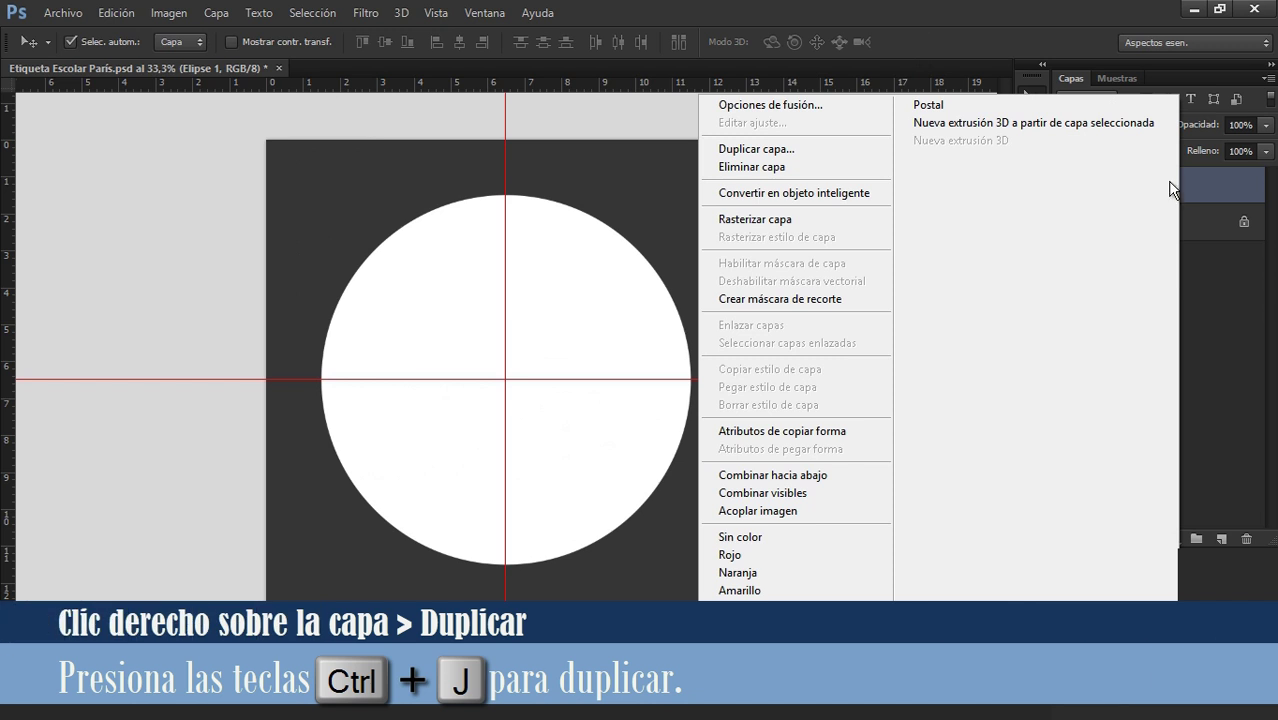
left_click(840, 148)
left_click(801, 208)
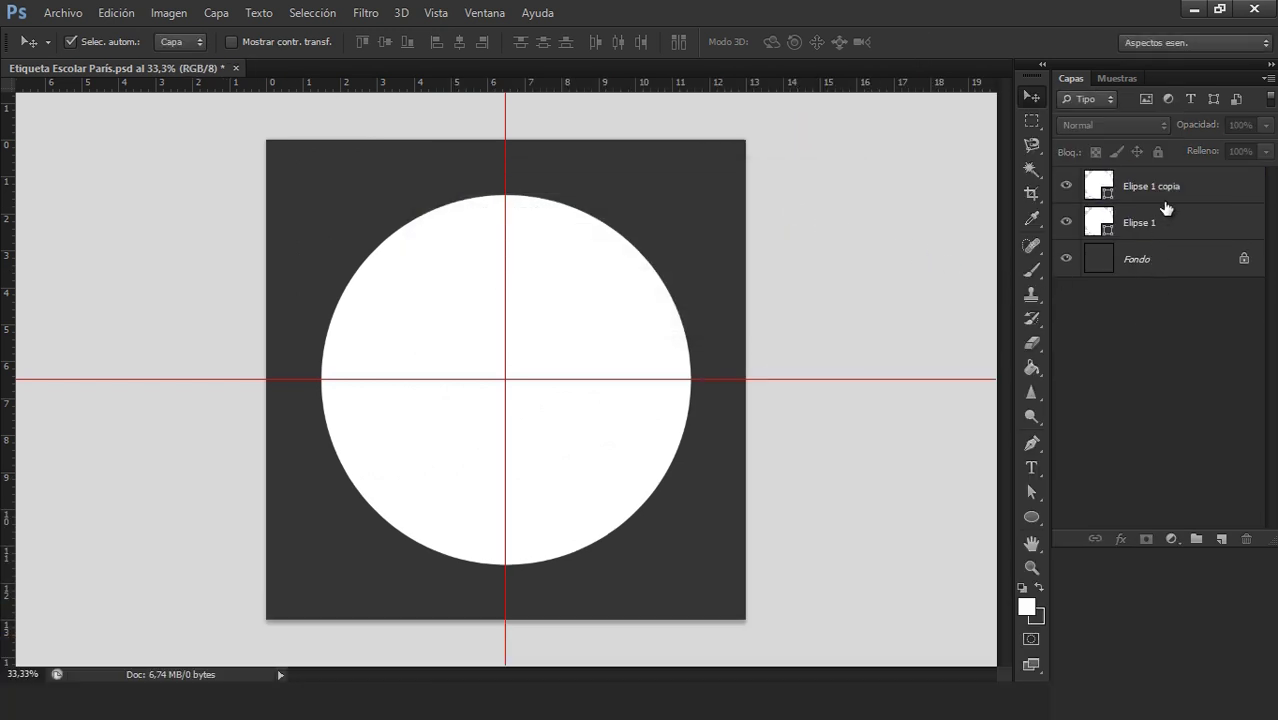
- Scale the circle copy proportionally to 9 cm wide and duplicate its layer
key("ctrl+t")
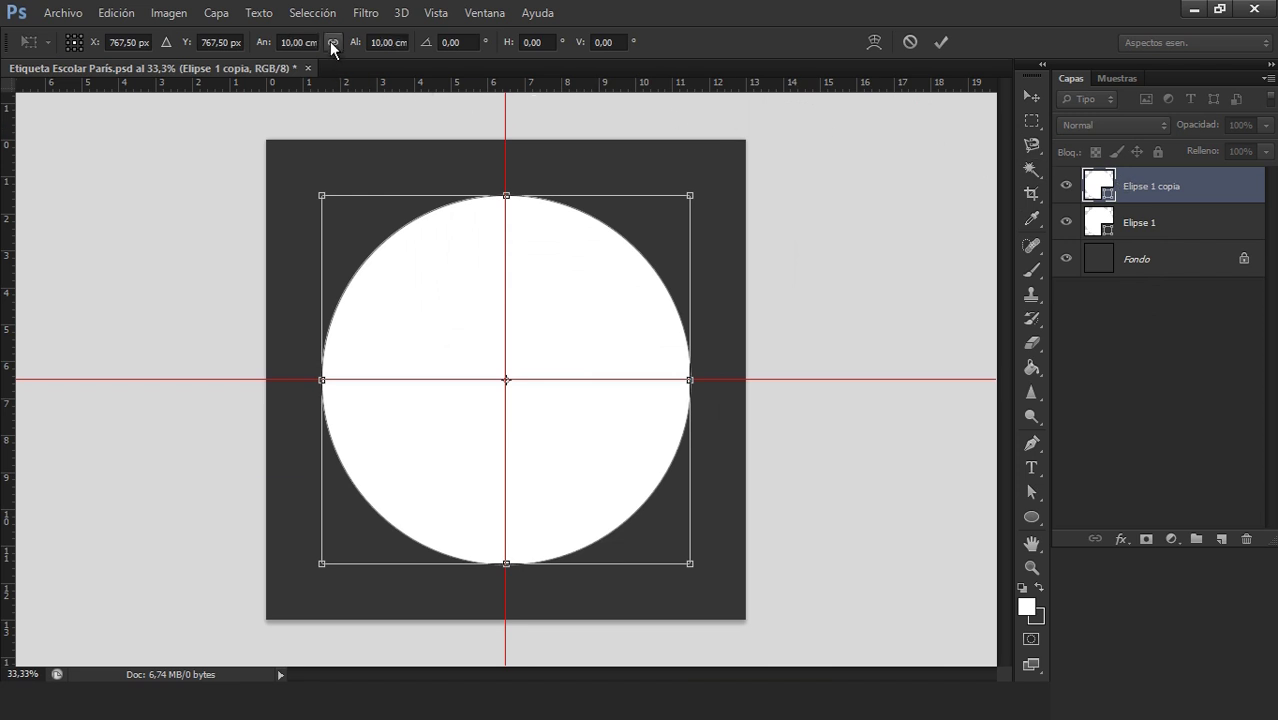
left_click(332, 43)
type("9")
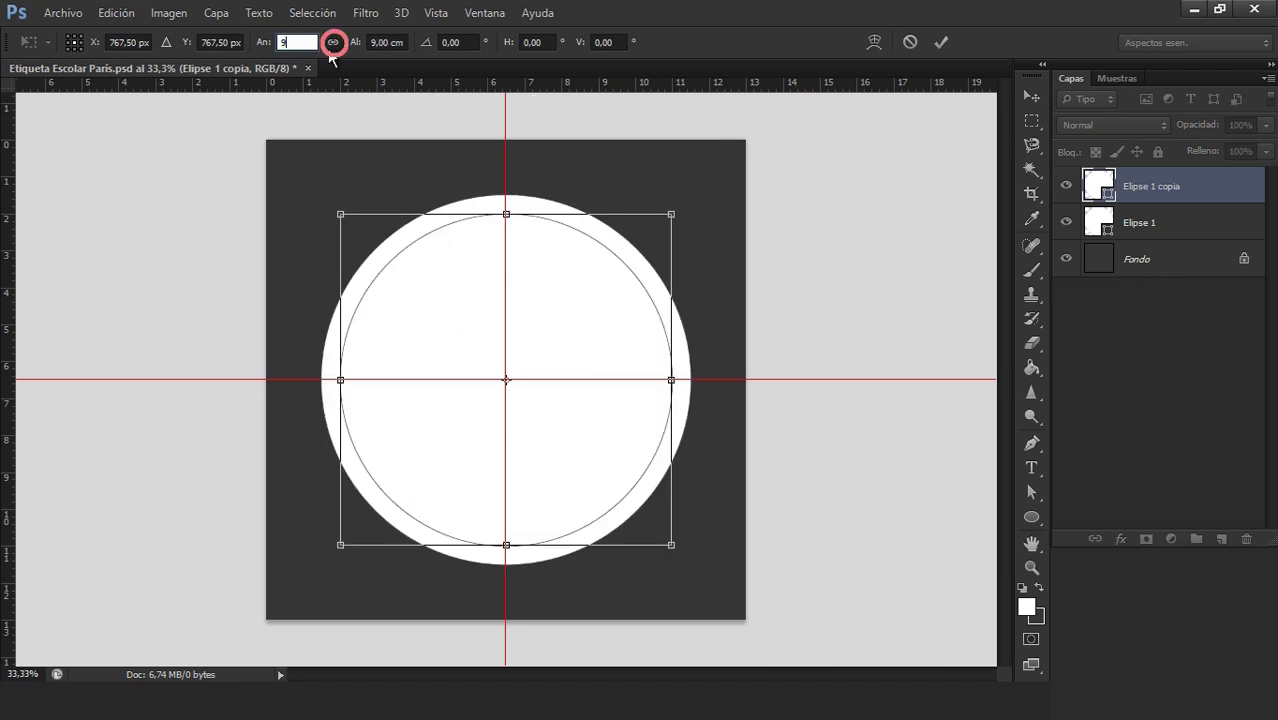
left_click(940, 42)
key("ctrl+j")
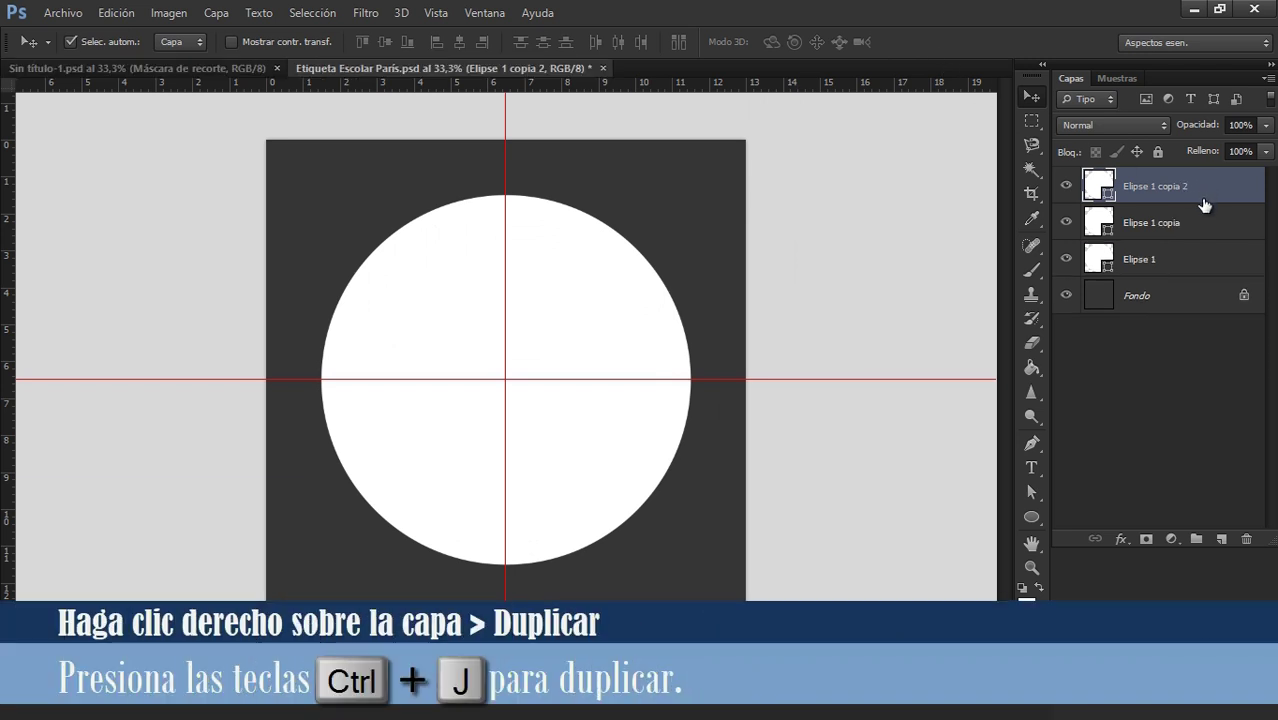
- Rename the Elipse 1 layer as Máscara de recorte and the Elipse 1 copia layer as Opacidad 60%
left_click(1205, 270)
double_click(1196, 268)
type("Máscara de recorte")
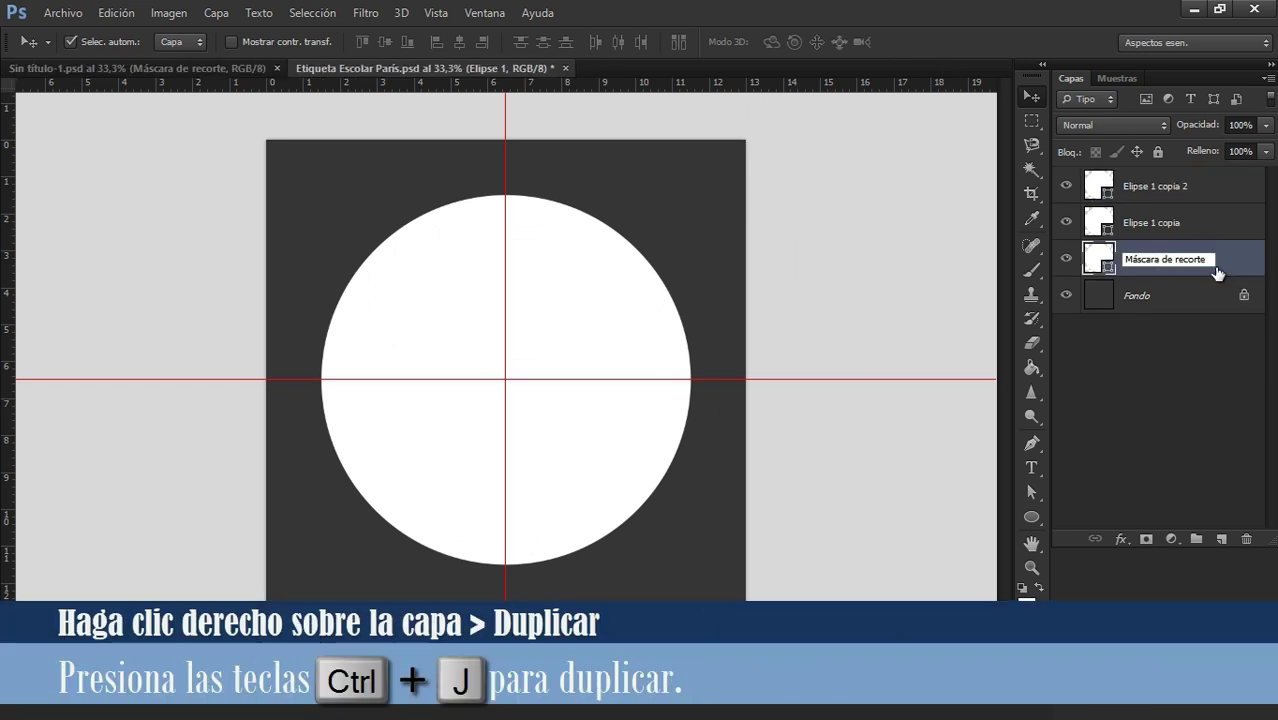
key("Return")
left_click(1205, 224)
double_click(1168, 223)
type("Opacidad 60%")
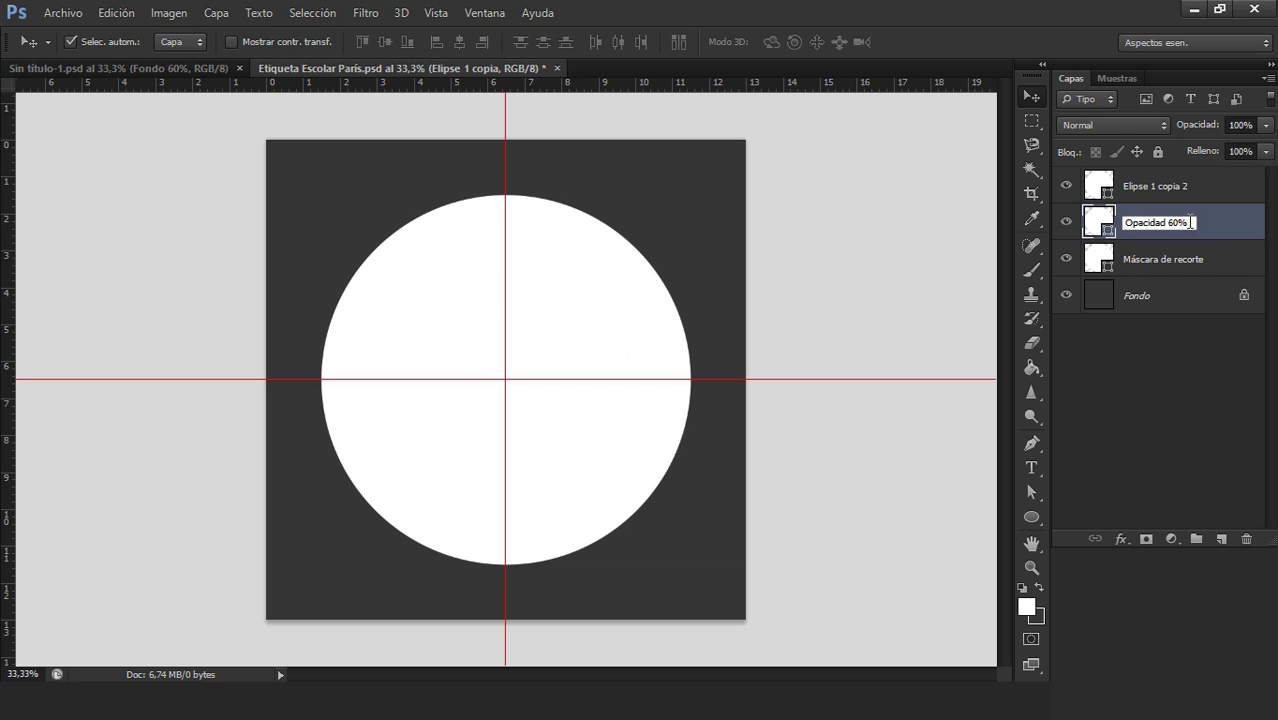
key("Return")
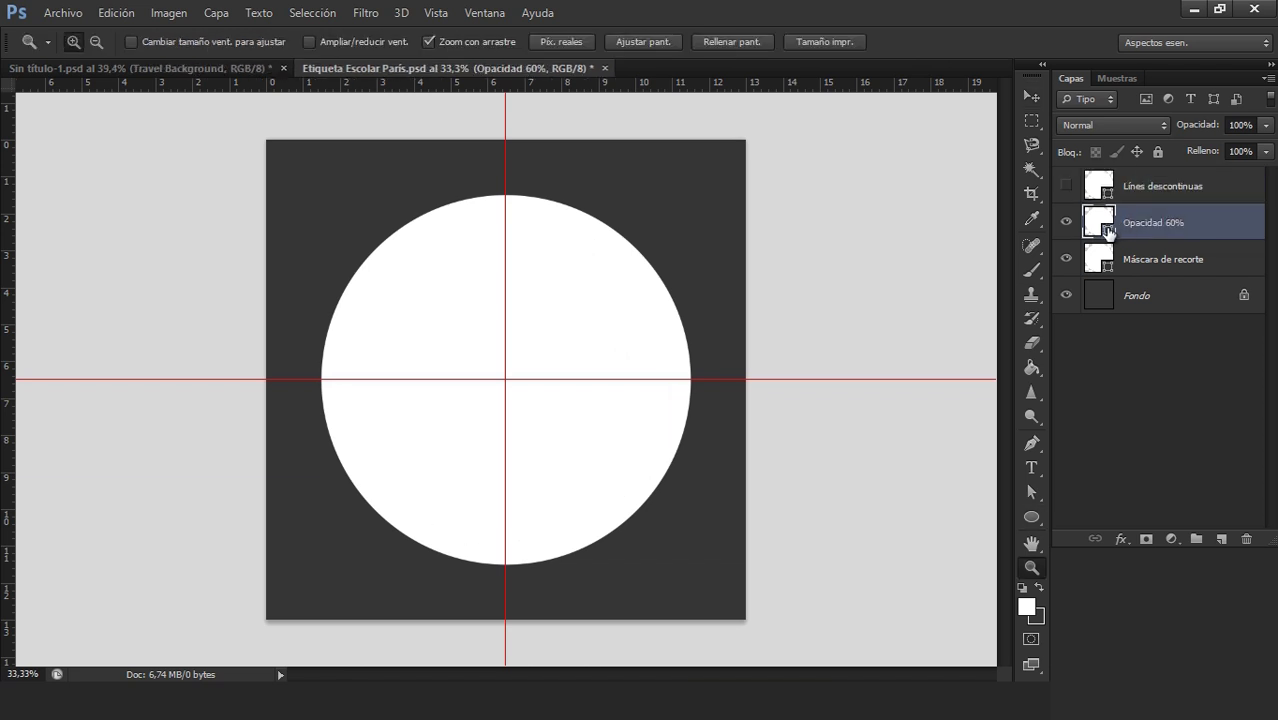
- Change the fill colour of the Opacidad 60% circle to pink fbcce3
double_click(1108, 230)
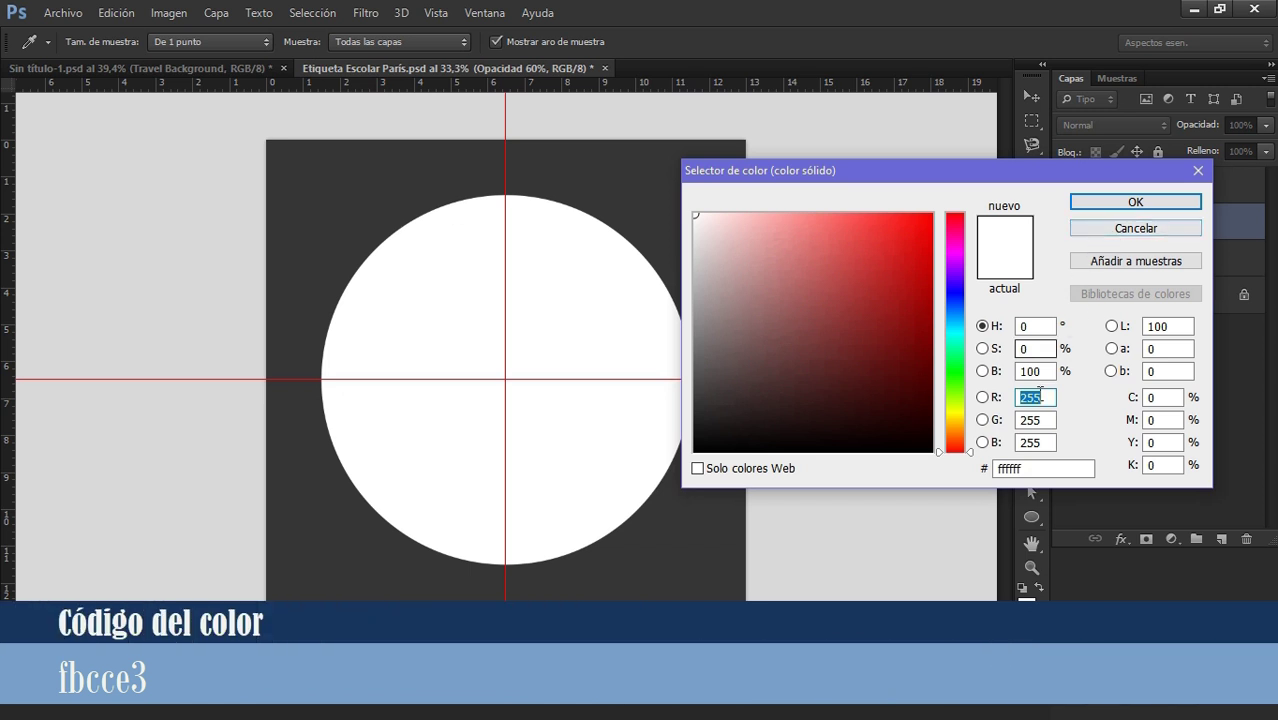
double_click(1040, 469)
type("fbcce3")
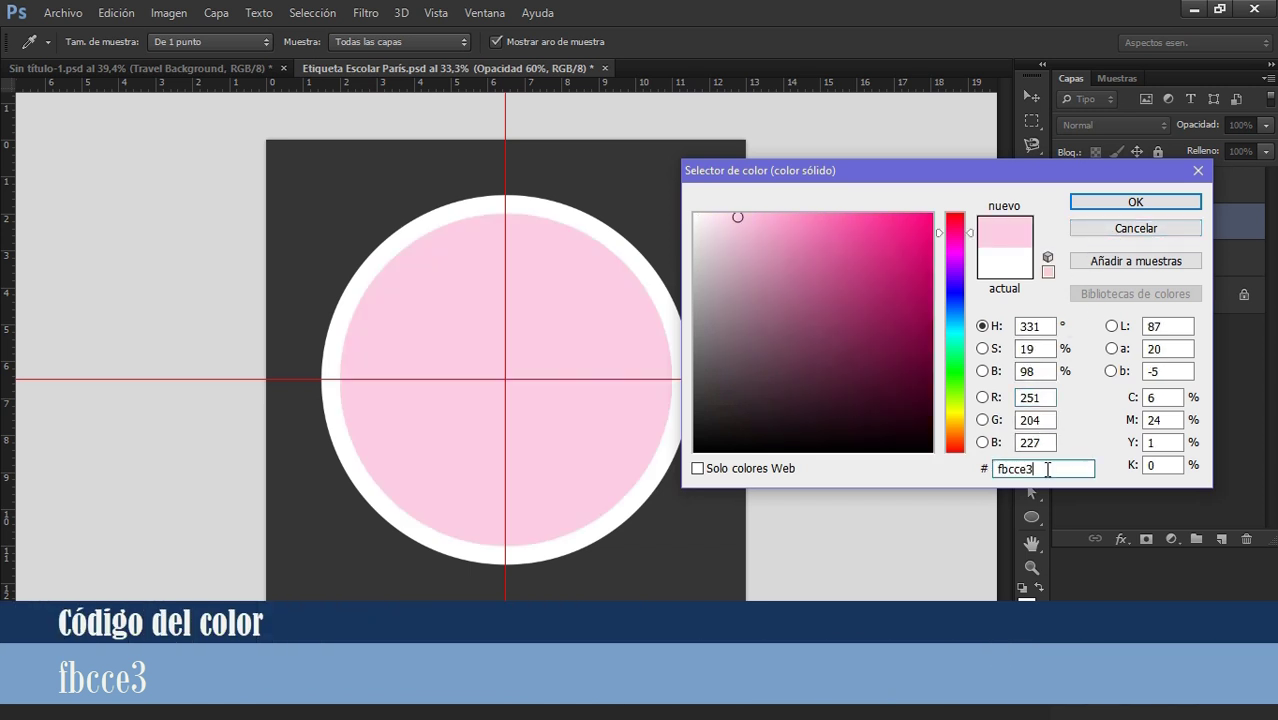
left_click(1135, 203)
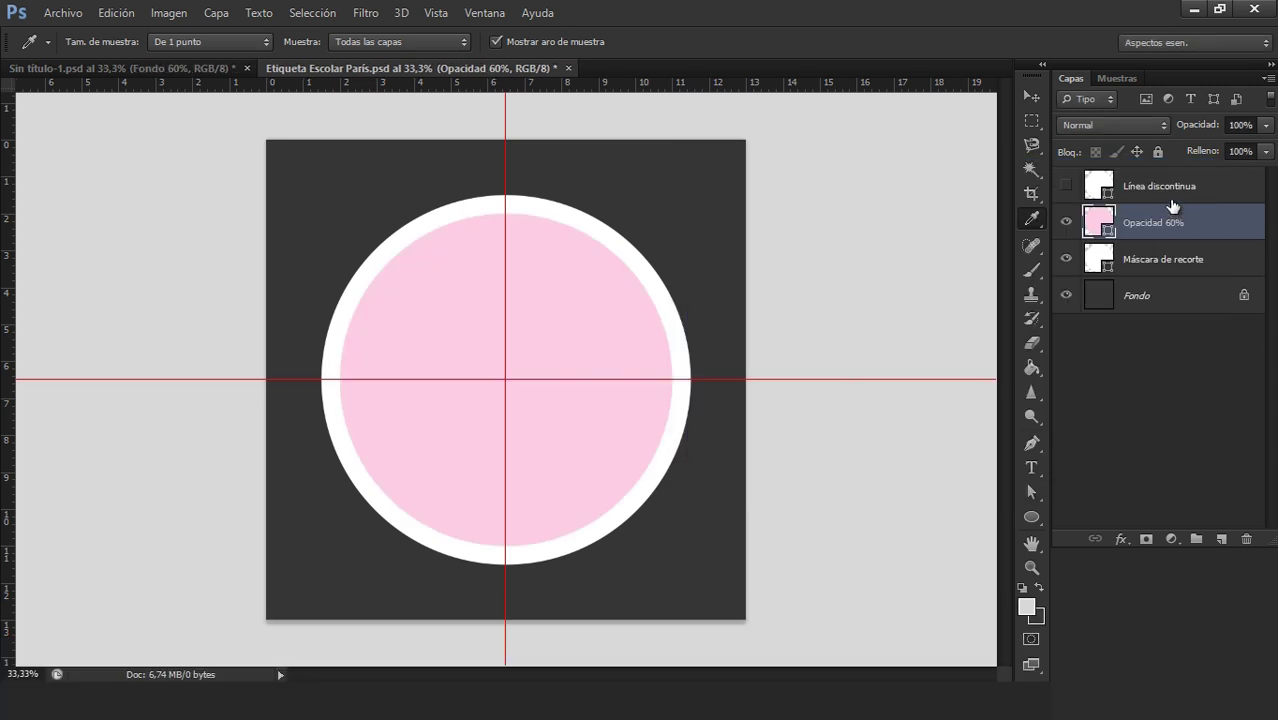
- Lower the opacity of the pink Opacidad 60% circle layer to 60%
double_click(1240, 124)
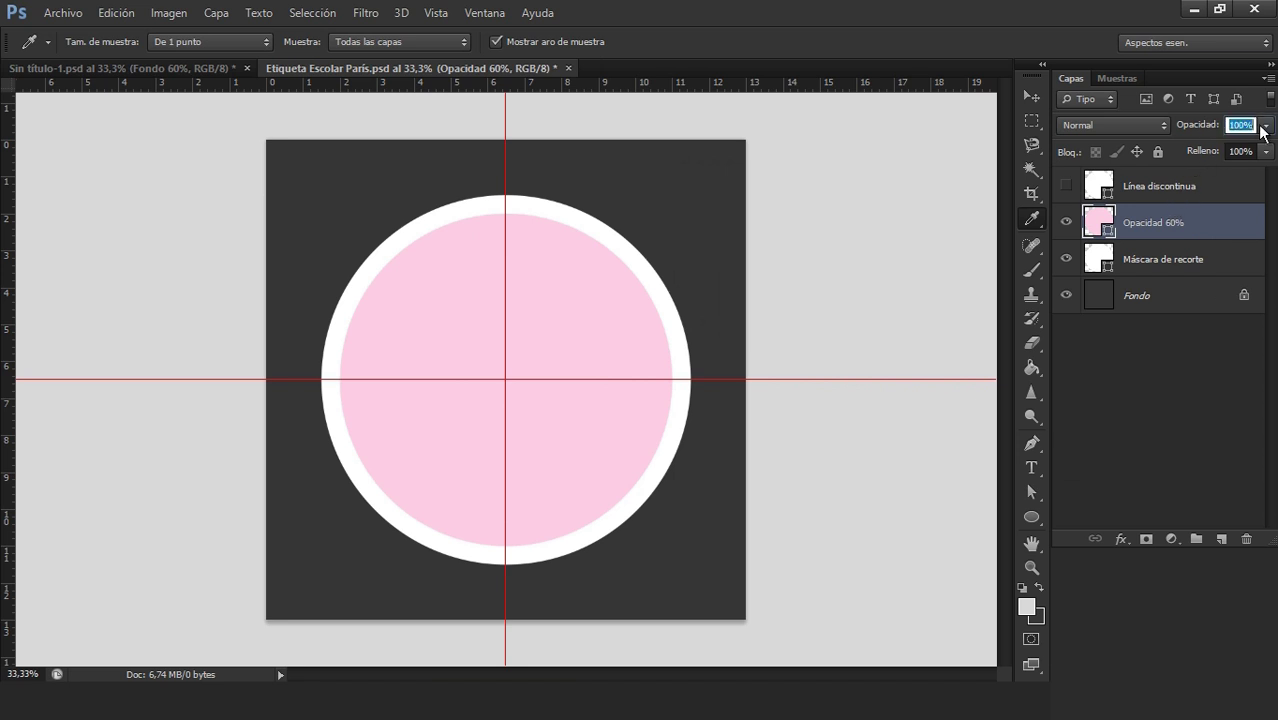
type("60")
key("Return")
key("z")
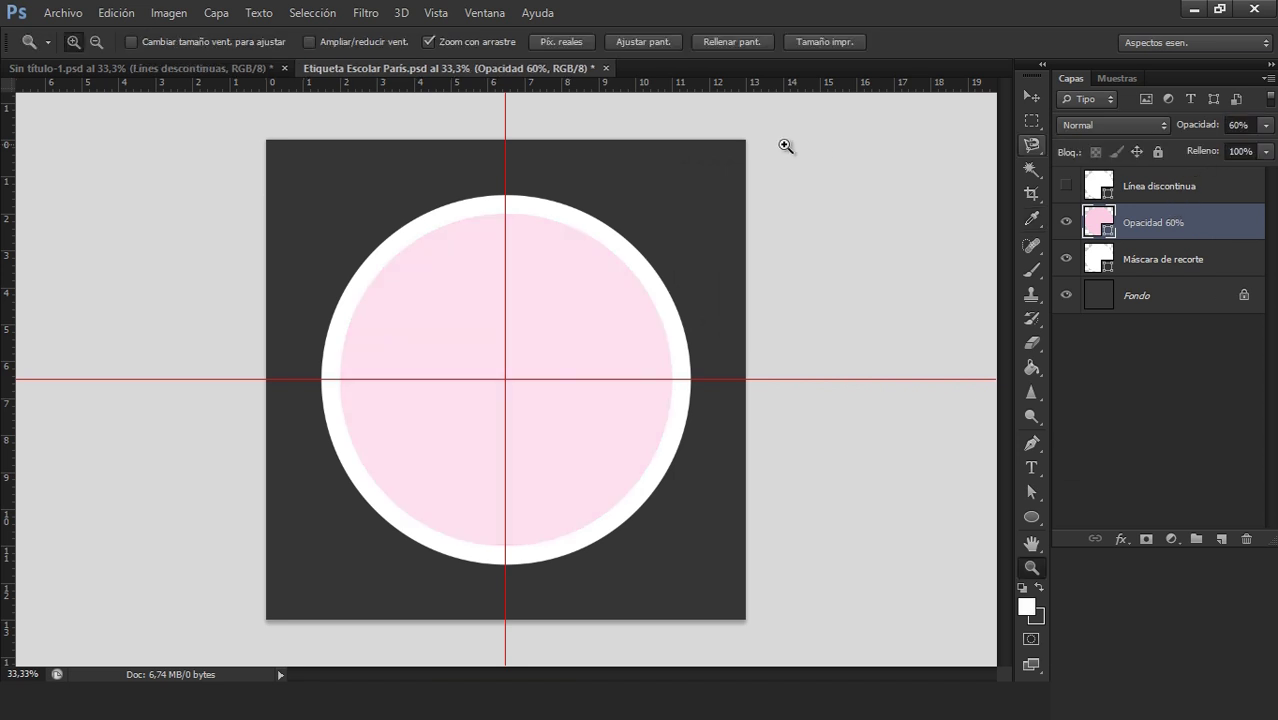
- Place the Travel Background image in the document and move its layer directly beneath the Opacidad 60% layer
left_click(57, 14)
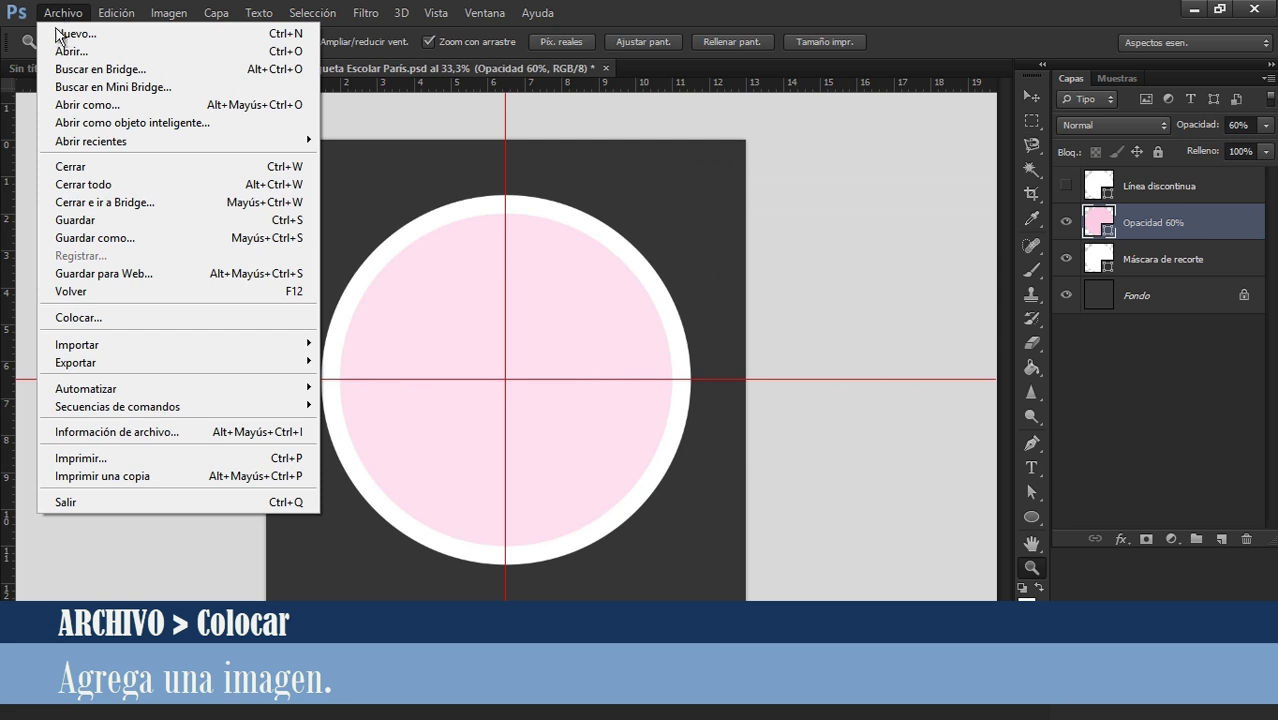
left_click(106, 317)
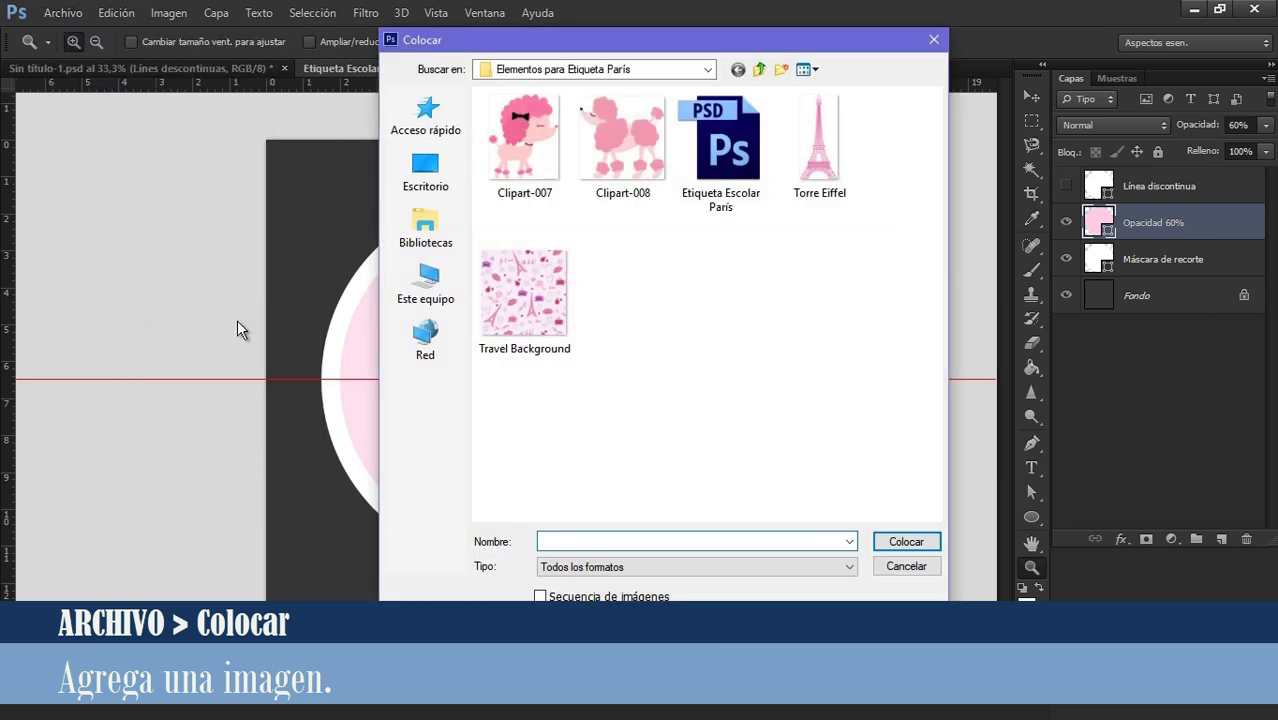
left_click(524, 295)
left_click(906, 542)
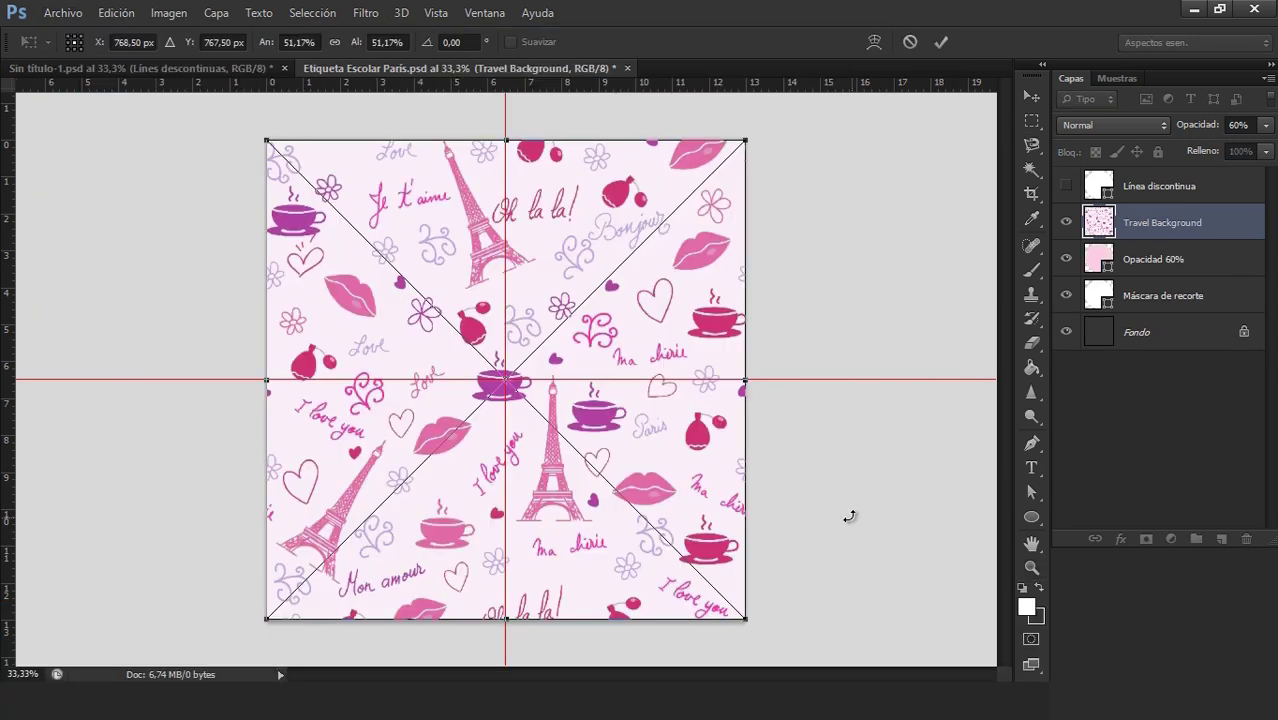
left_click(940, 42)
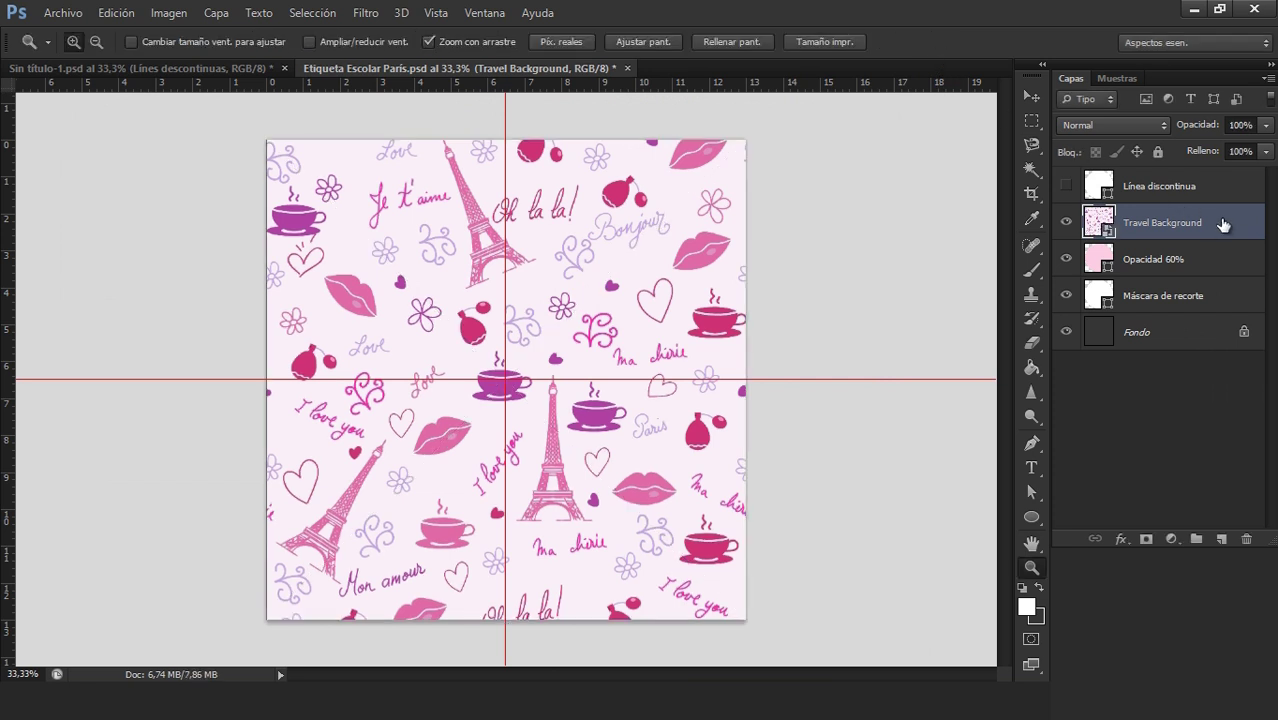
left_click_drag(1220, 232, 1226, 280)
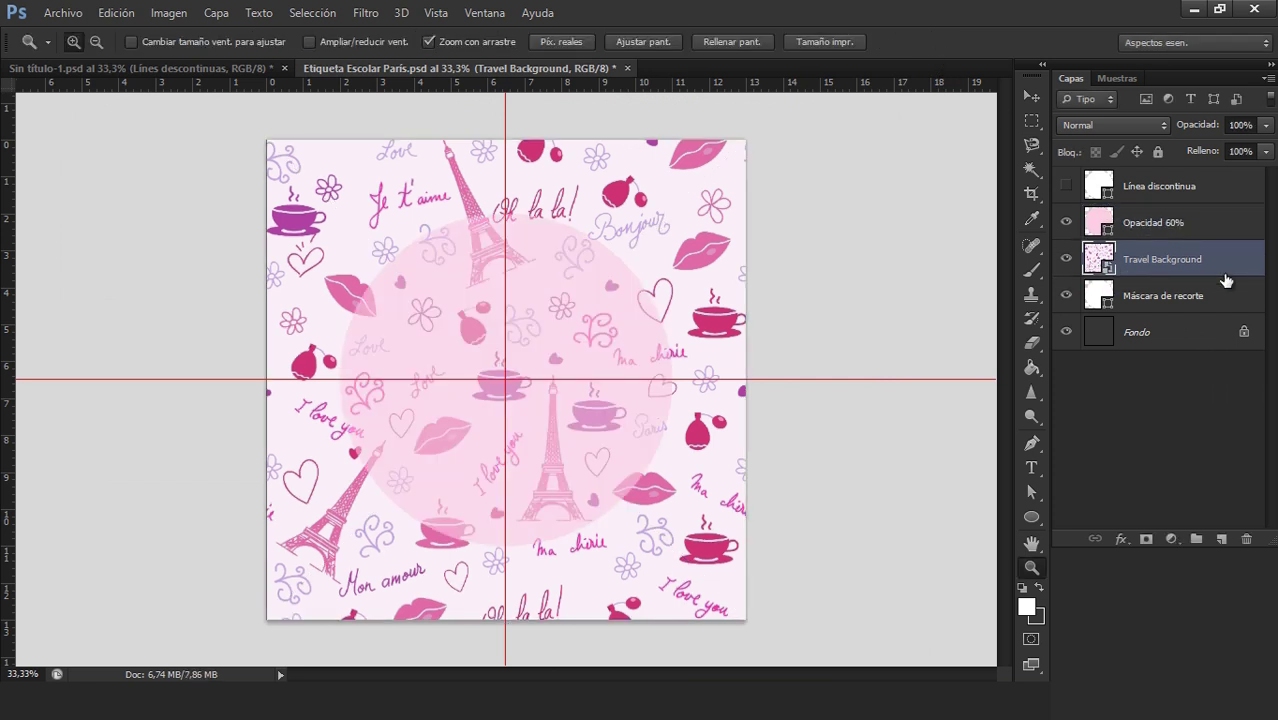
- Scale the Travel Background image proportionally about its centre to about 40%, just covering the white circle
key("ctrl+t")
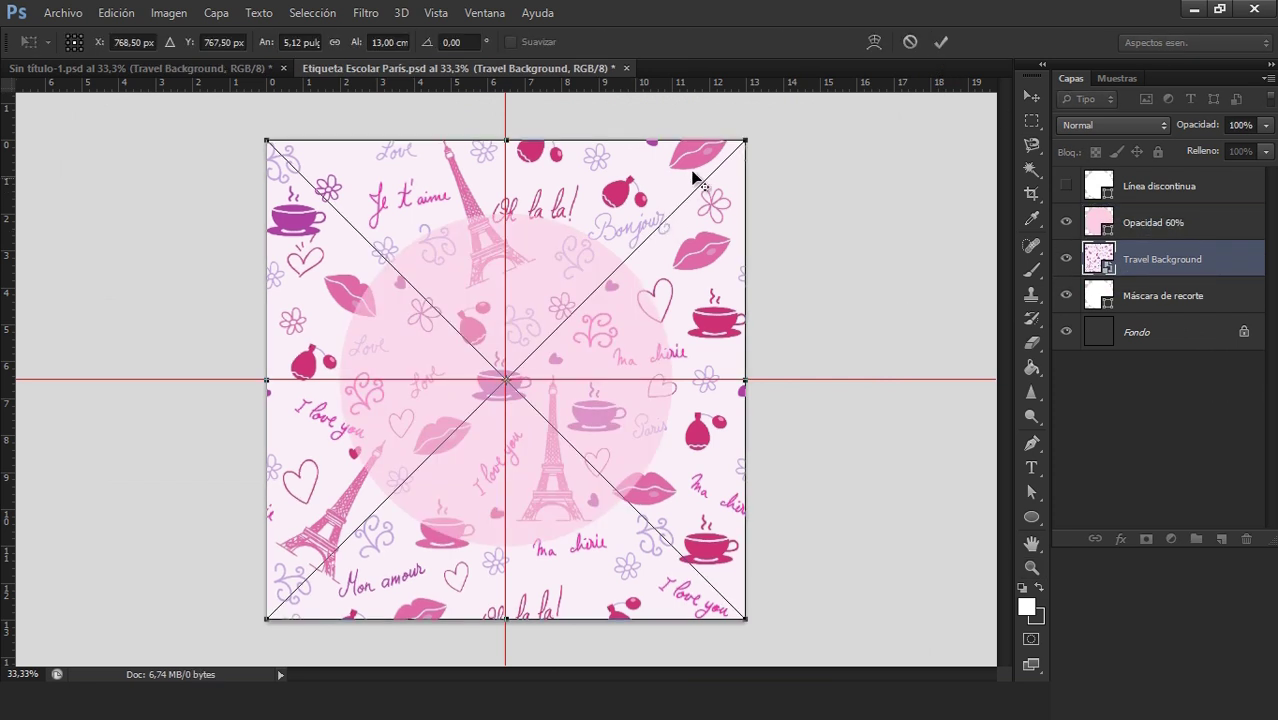
left_click_drag(745, 140, 695, 191)
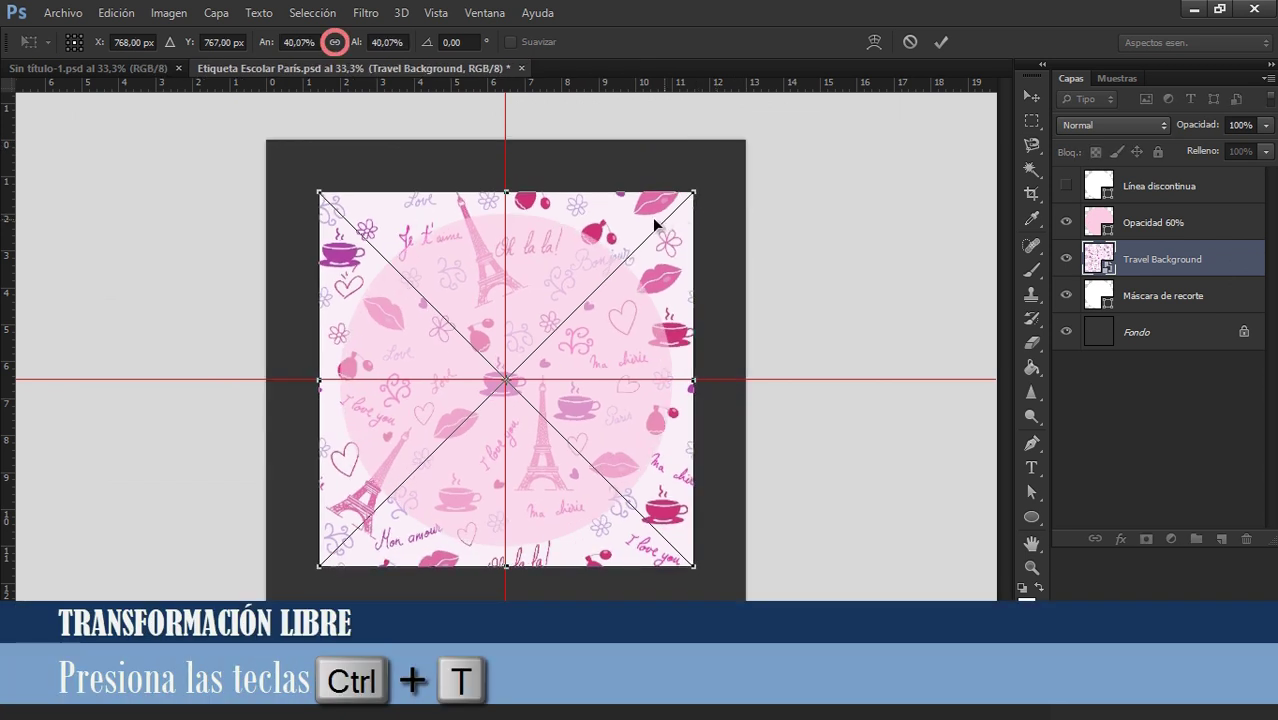
key("Return")
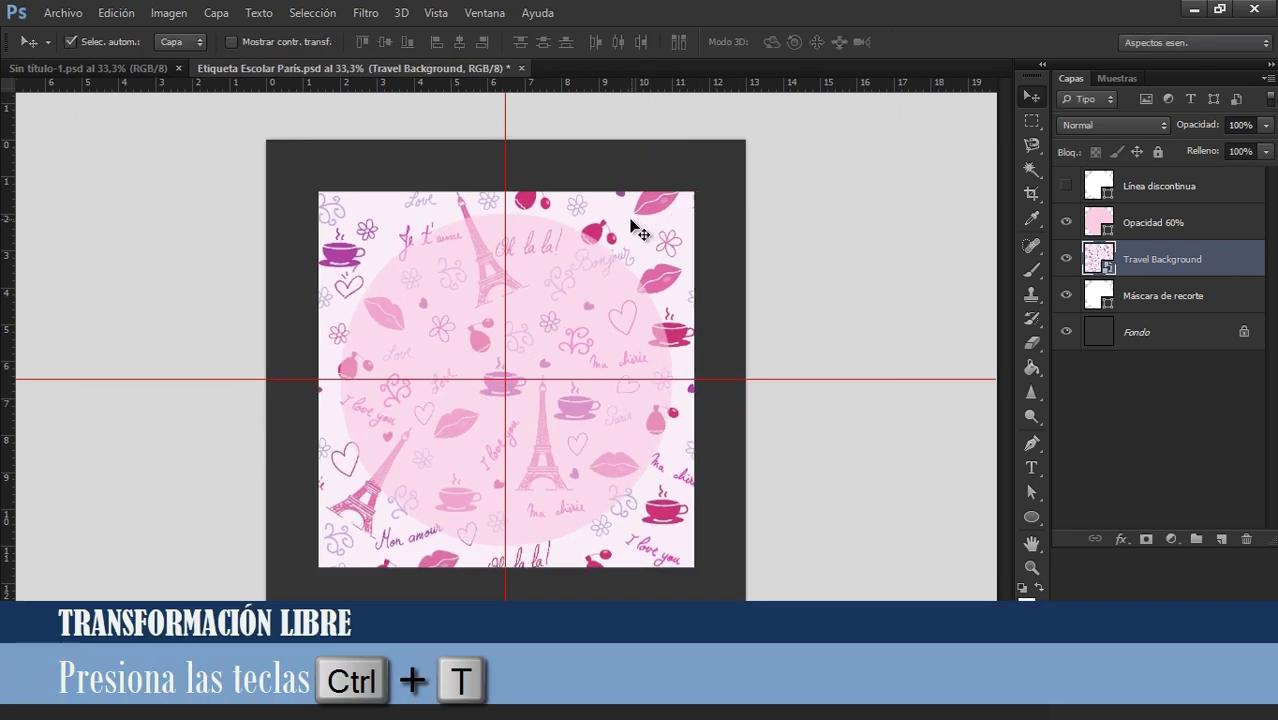
- Clip the Travel Background layer to the Máscara de recorte circle and reposition the pattern inside it
right_click(1184, 264)
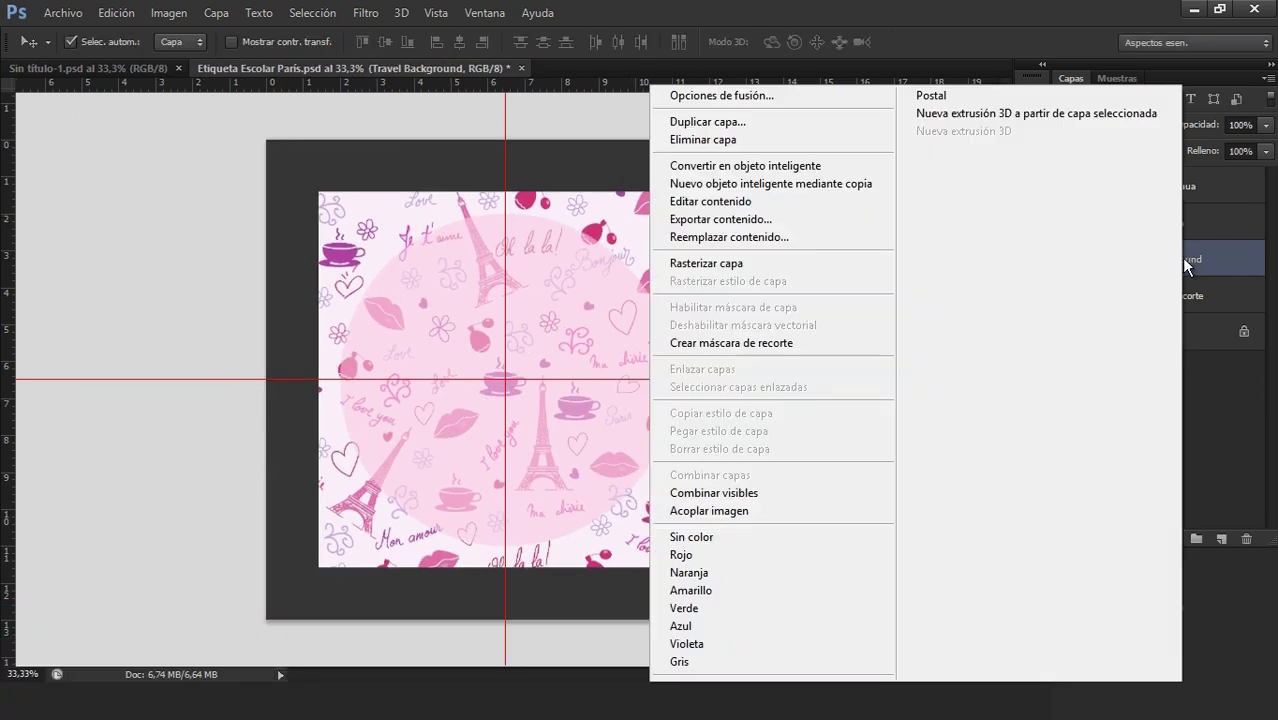
left_click(812, 343)
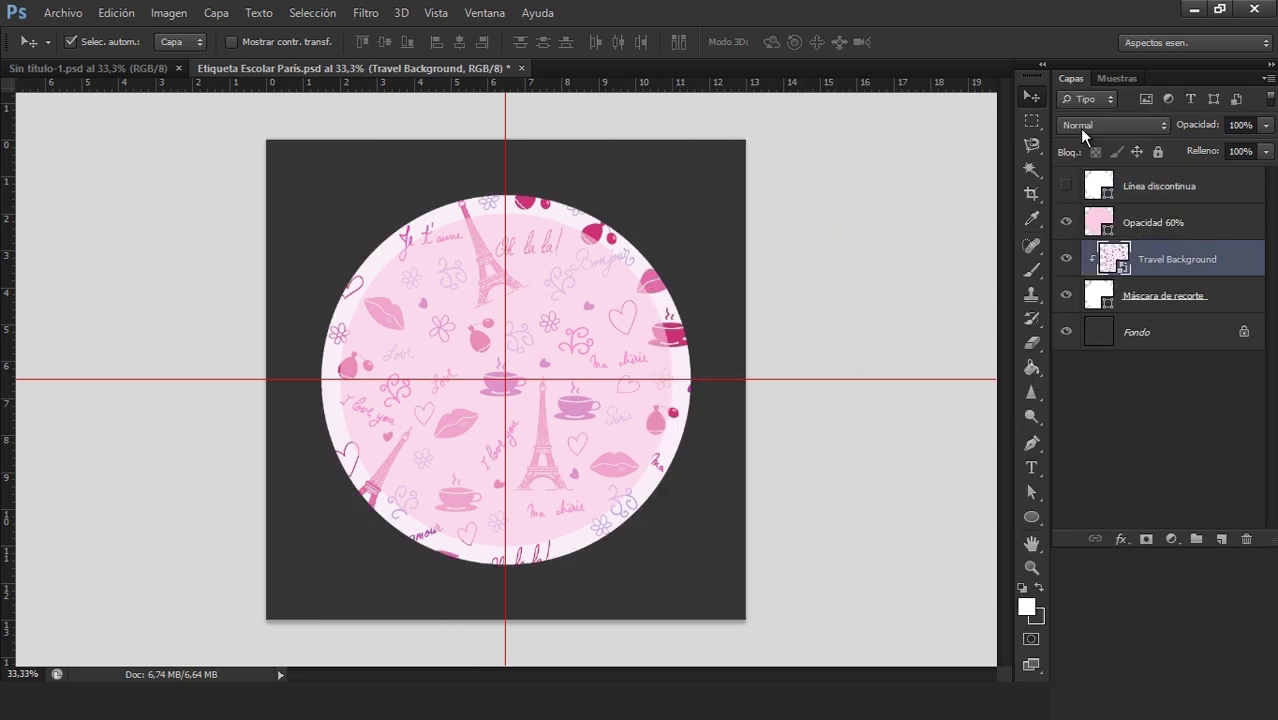
left_click(1030, 96)
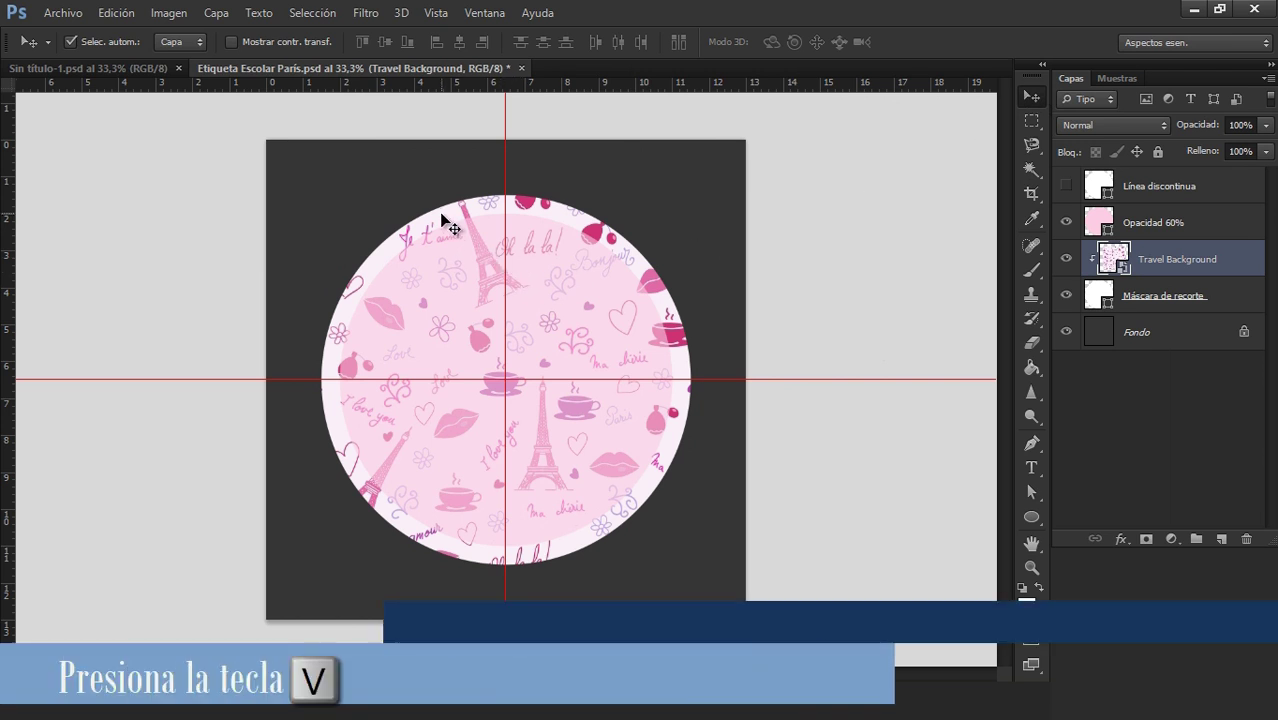
left_click_drag(448, 220, 391, 257)
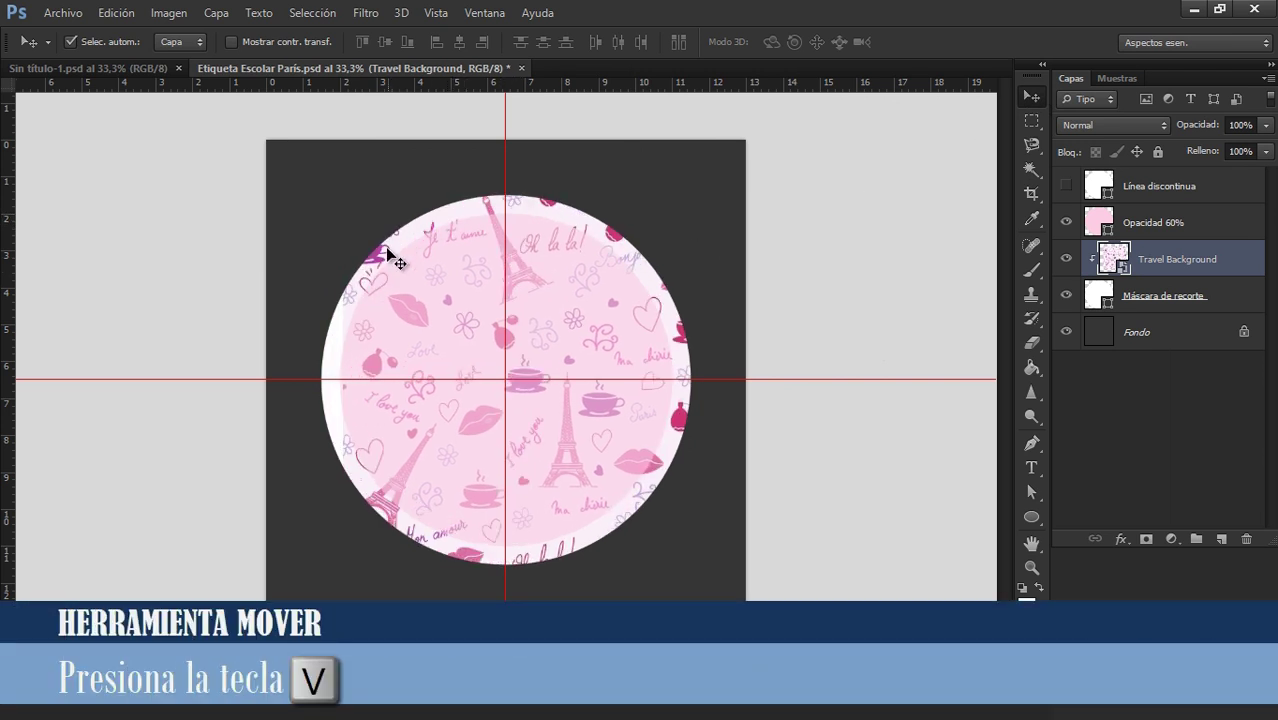
- Place the Torre Eiffel image above all layers and scale it proportionally to a height of 11,5 cm
left_click(62, 12)
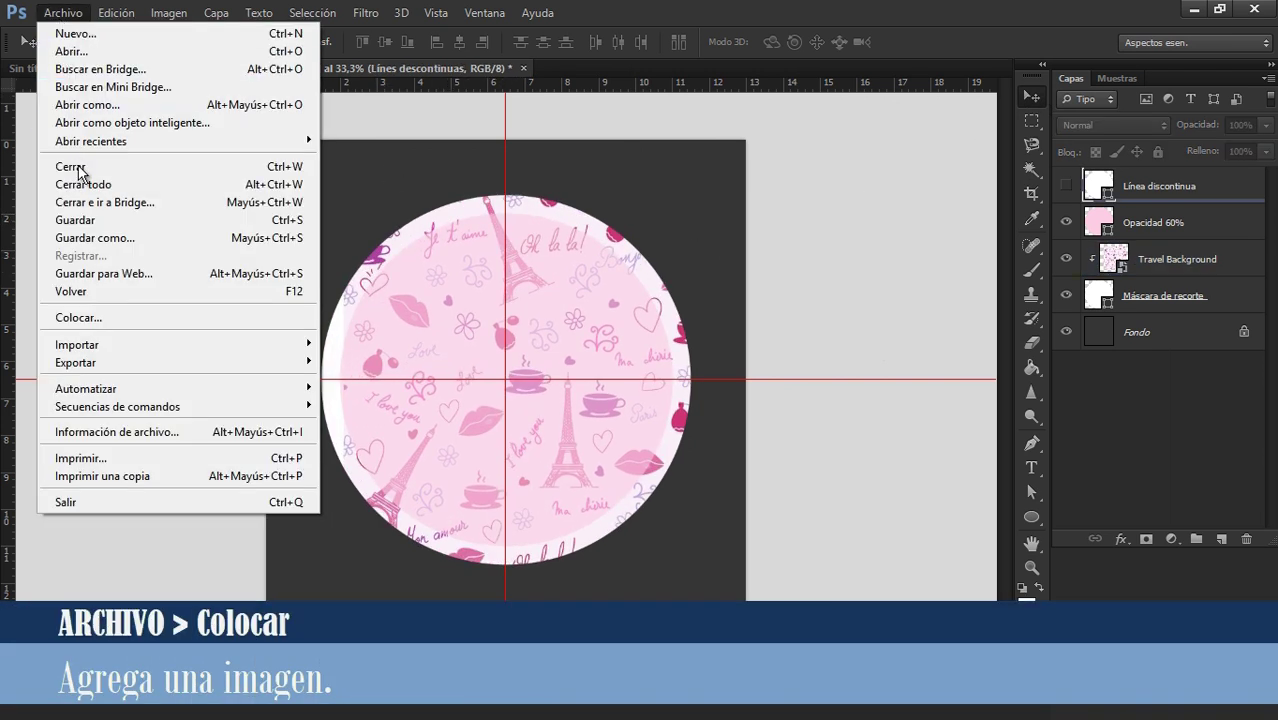
left_click(86, 318)
left_click(826, 165)
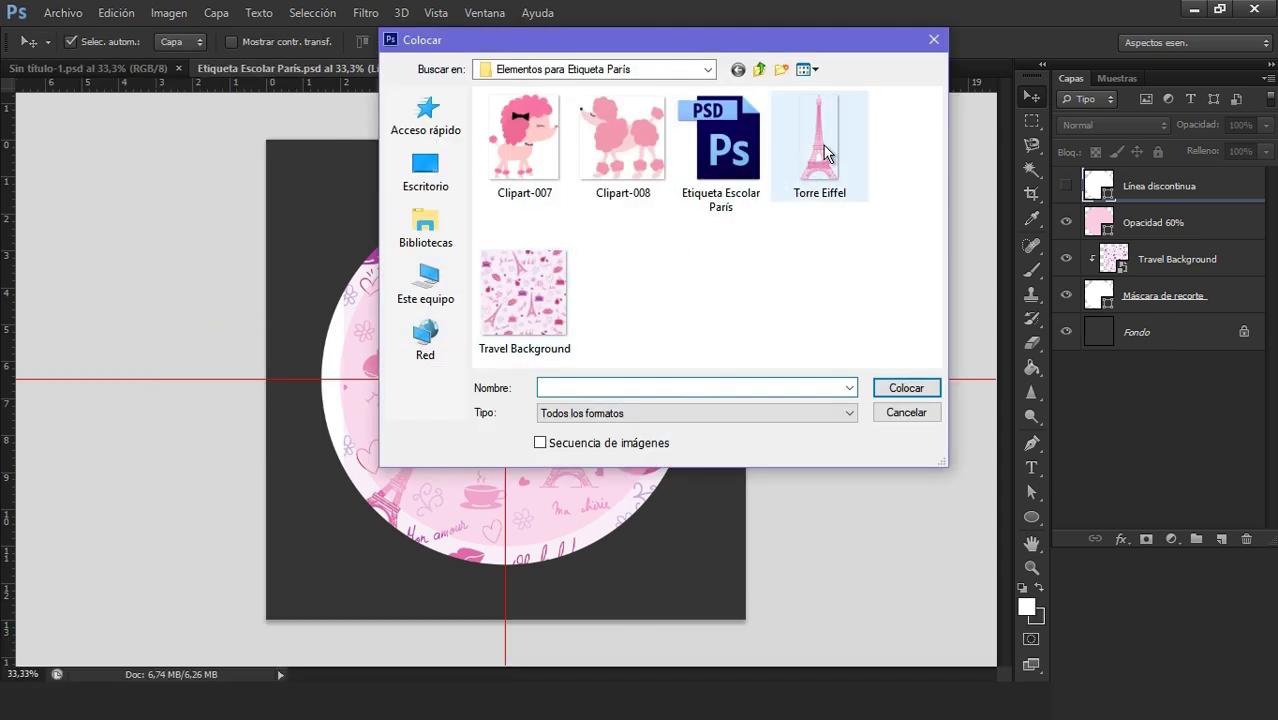
left_click(904, 390)
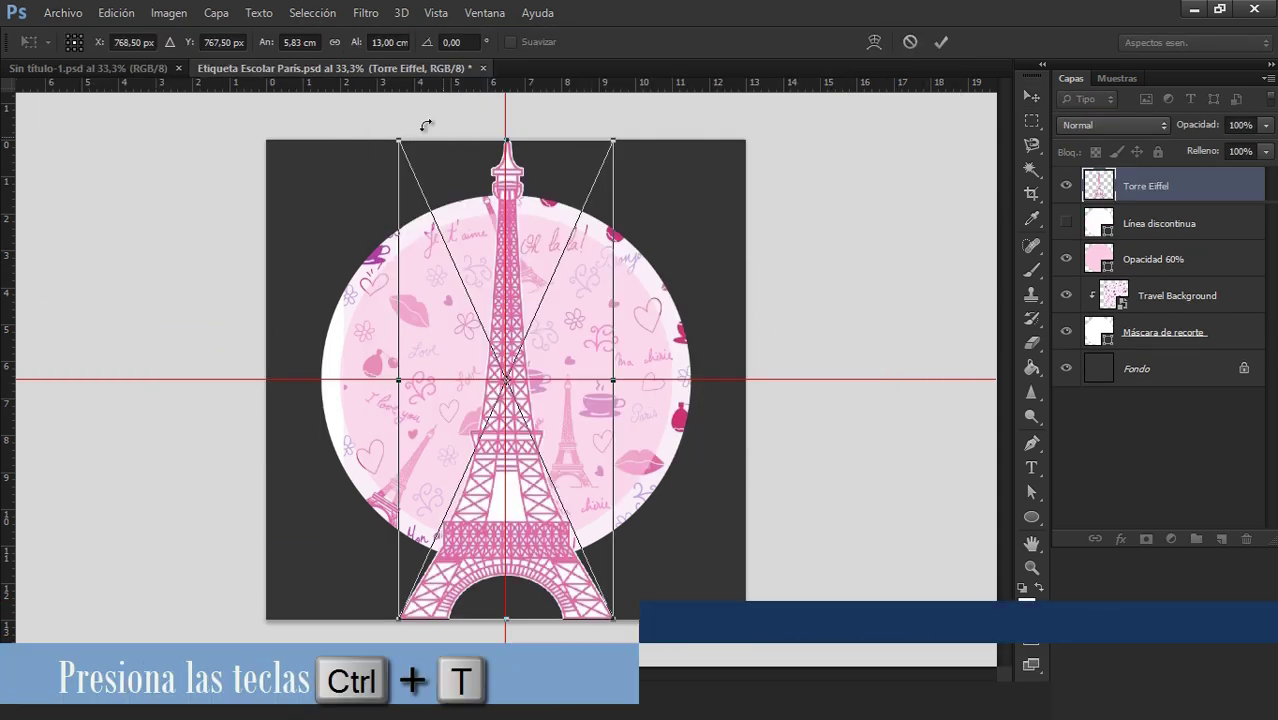
left_click(334, 42)
left_click(388, 42)
type("11,5")
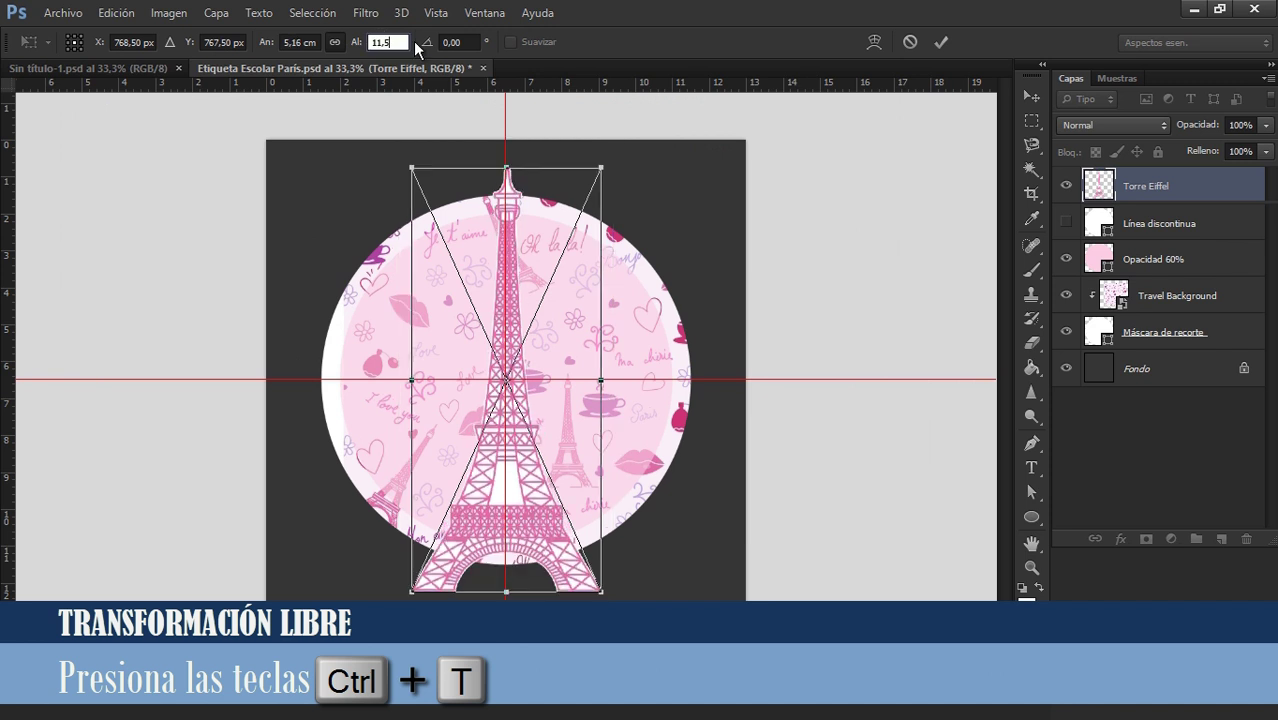
- Rotate the Eiffel Tower by -9° and move it over the left edge of the circle
left_click(452, 42)
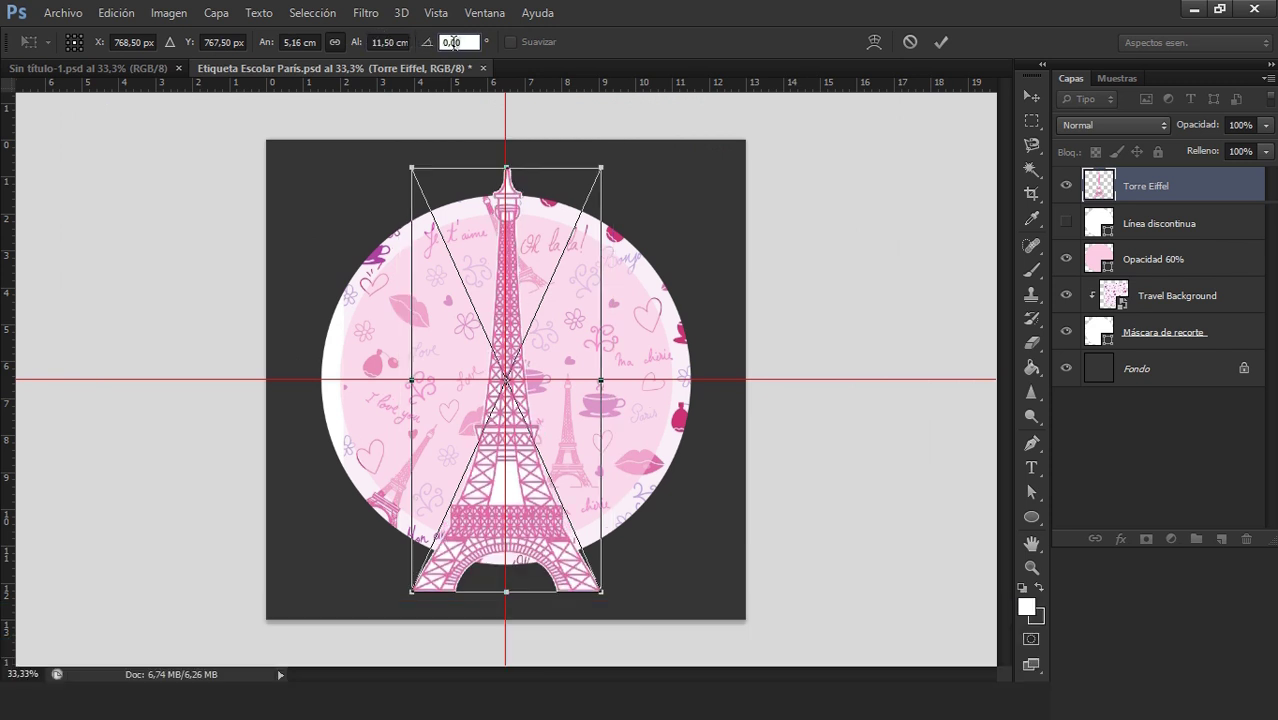
type("-9")
left_click(941, 42)
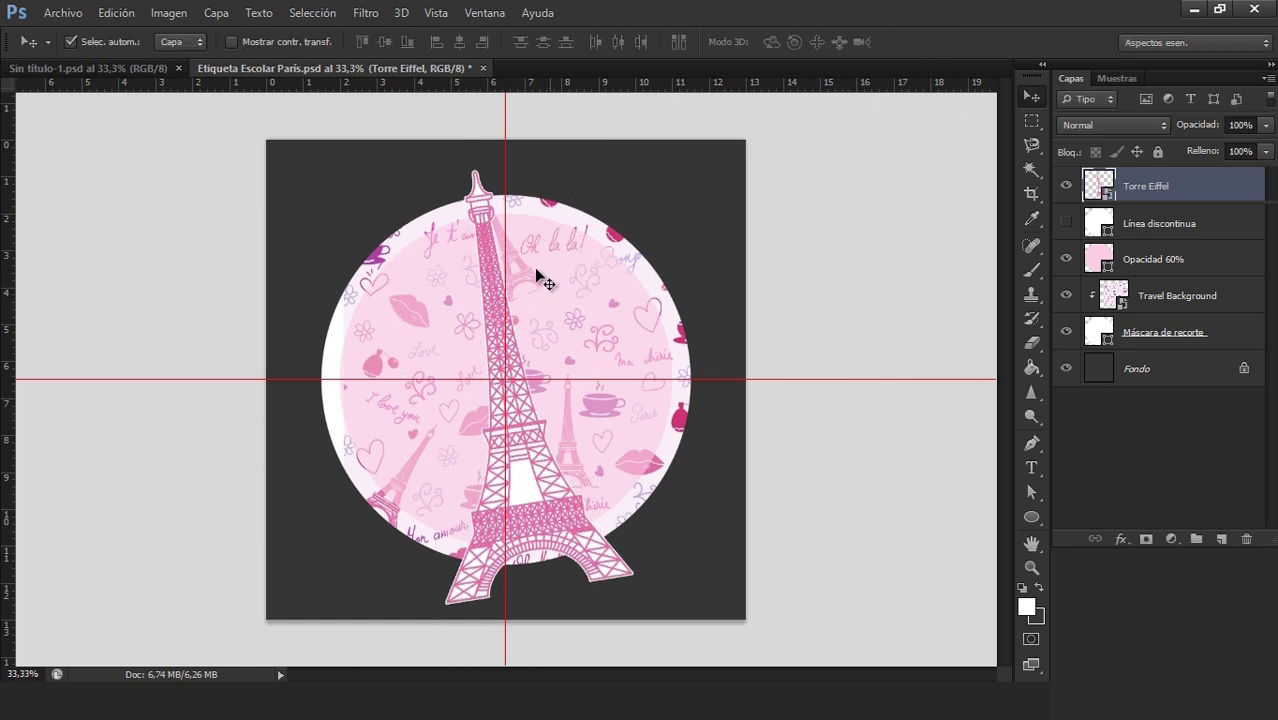
left_click_drag(490, 295, 318, 345)
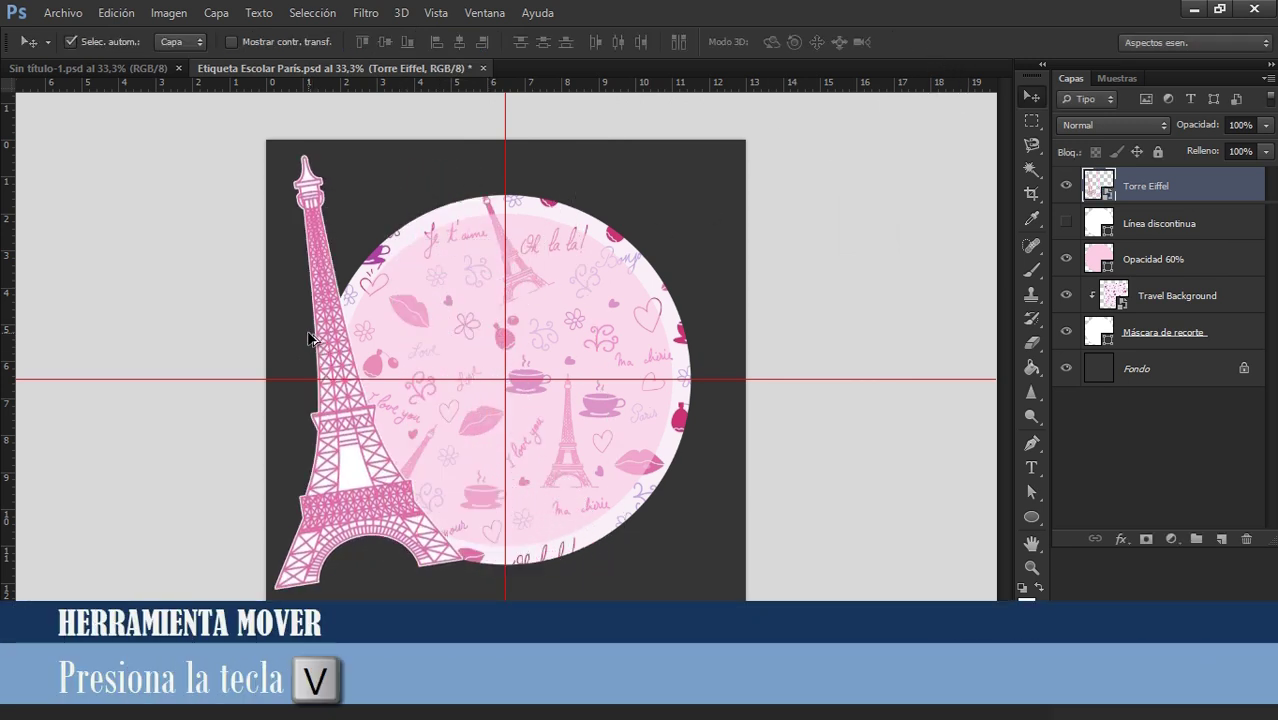
- Shift the Travel Background pattern slightly inside the circle, to about X 836 px and Y 767 px
scroll(308, 338, "up", 3)
left_click(395, 272)
key("ctrl+t")
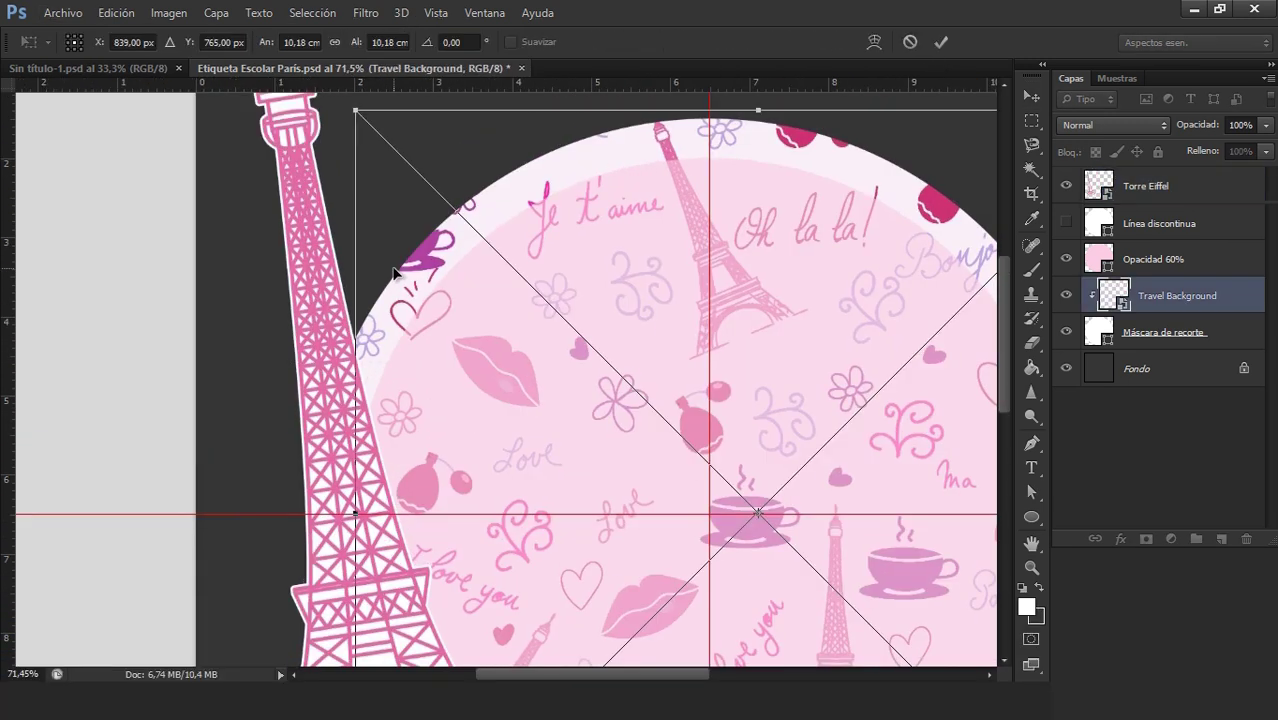
left_click_drag(395, 272, 393, 274)
double_click(826, 344)
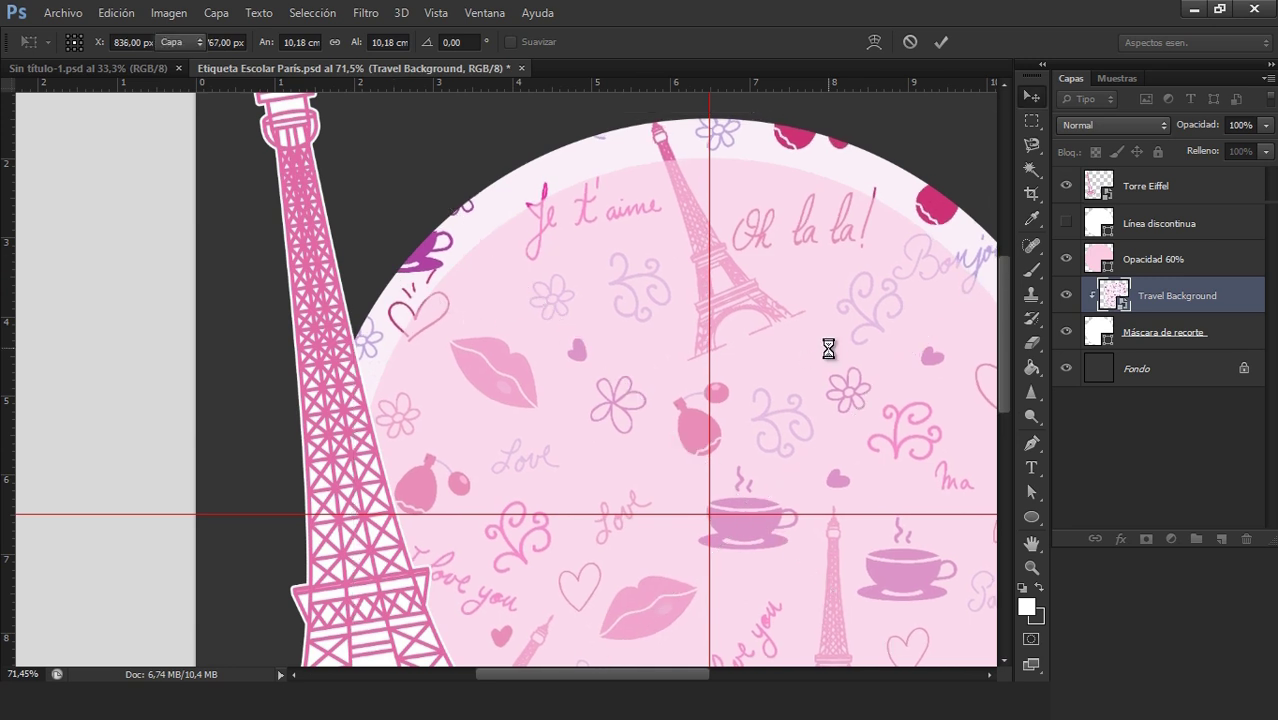
- Add a white (ffffff) exterior stroke of 4 px to the Máscara de recorte circle layer
scroll(827, 346, "down", 3)
scroll(376, 290, "up", 4)
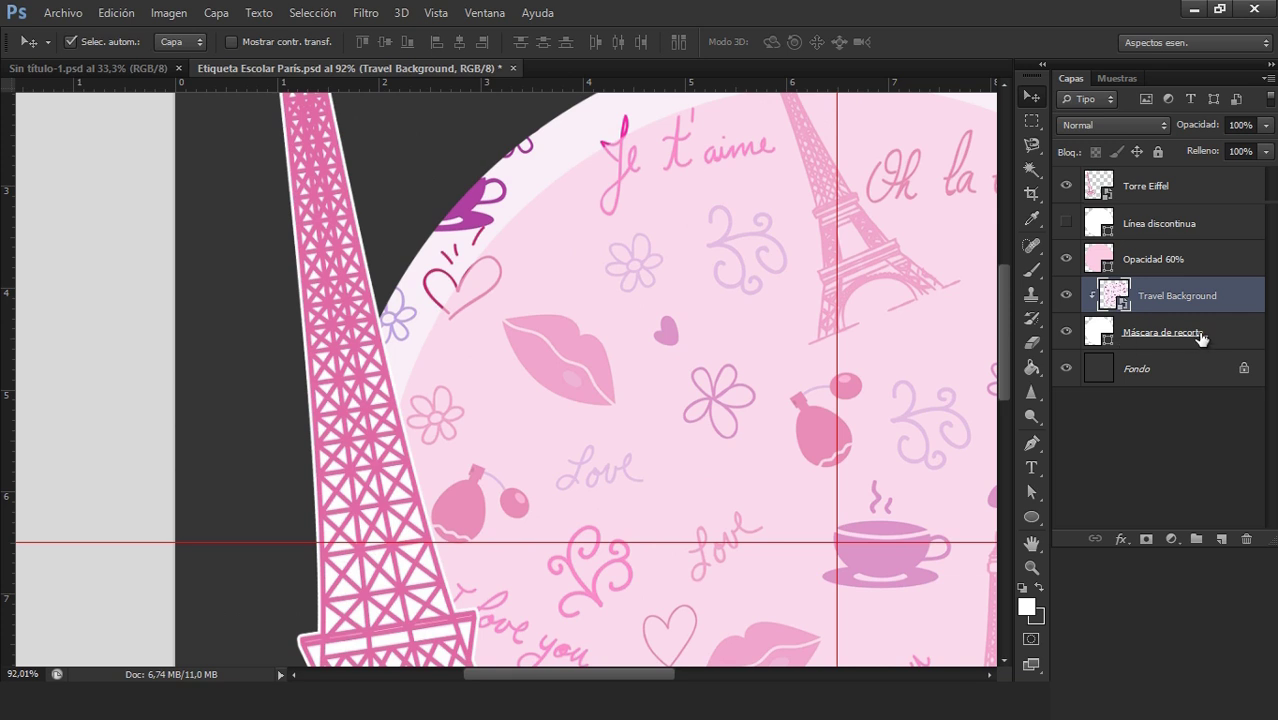
right_click(1200, 338)
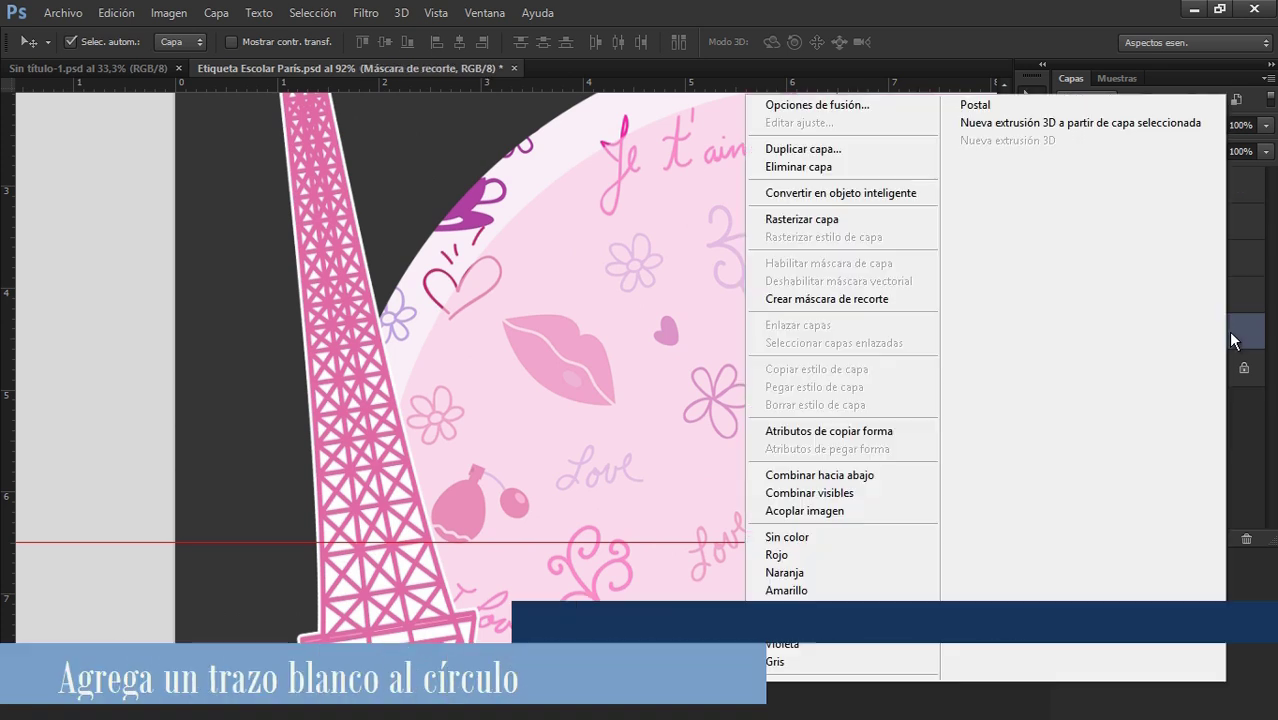
left_click(843, 113)
left_click(694, 226)
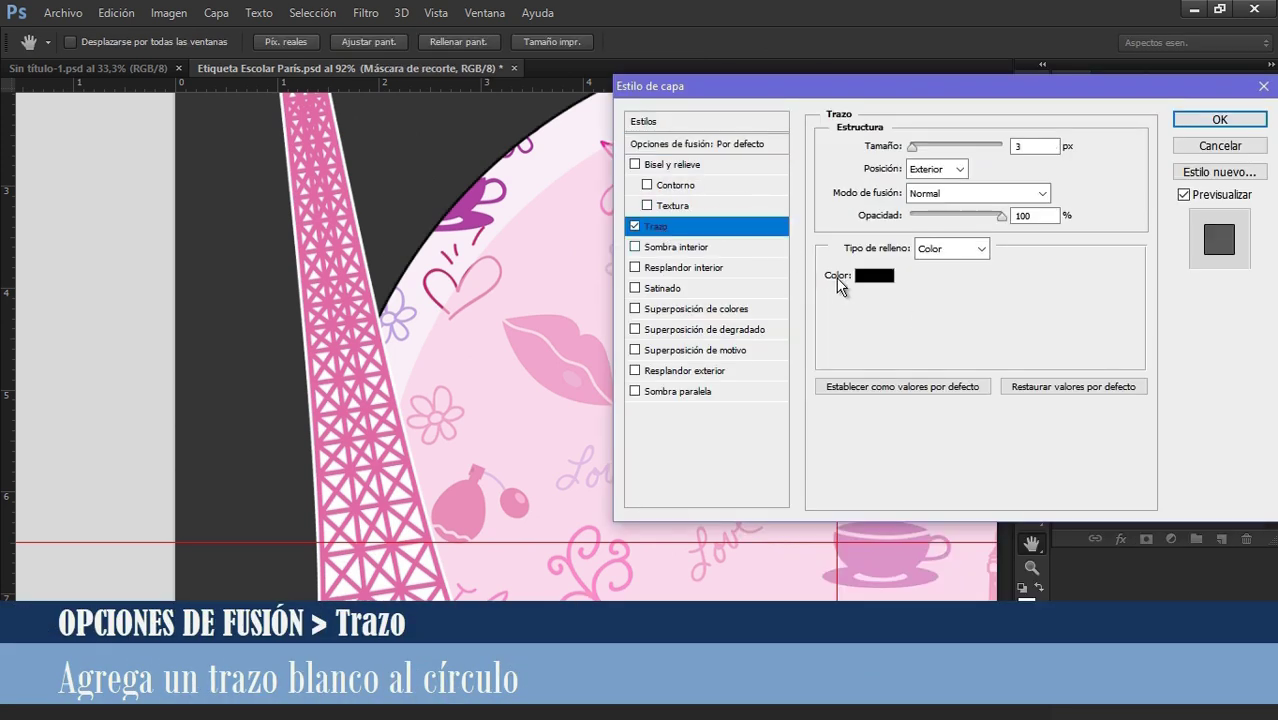
left_click(866, 357)
left_click_drag(732, 242, 670, 198)
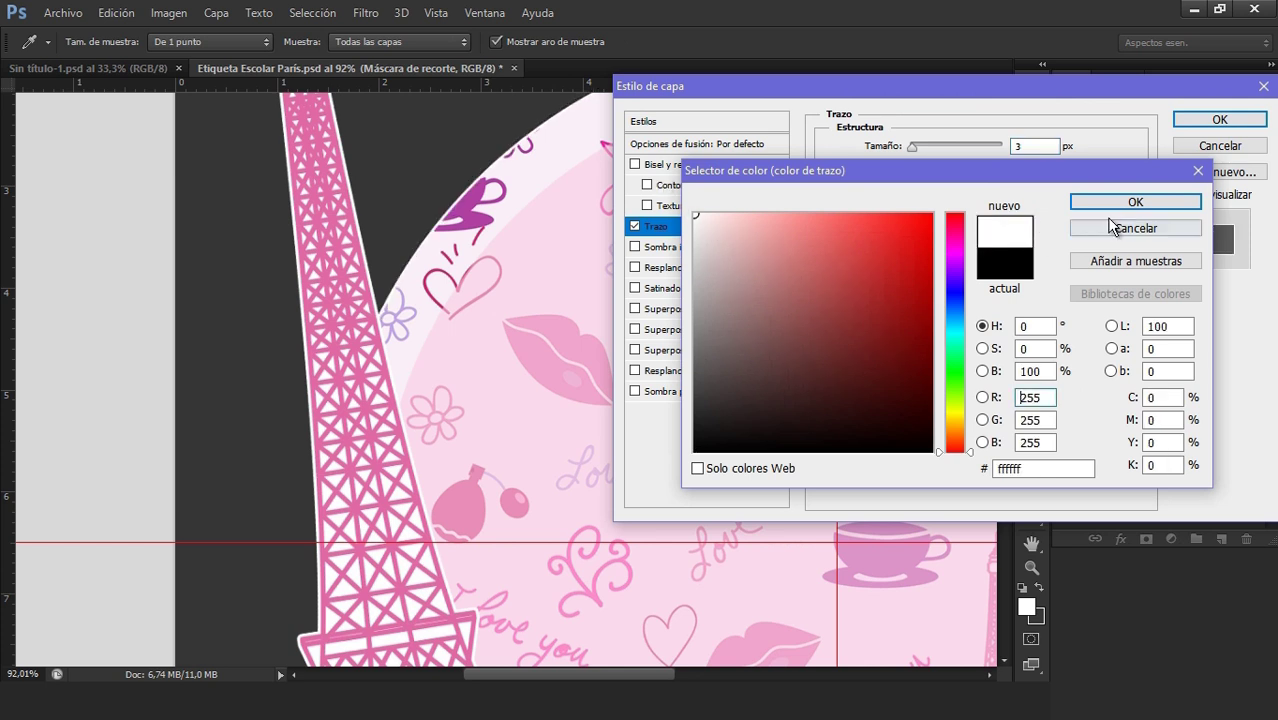
left_click(1110, 202)
type("4")
key("Tab")
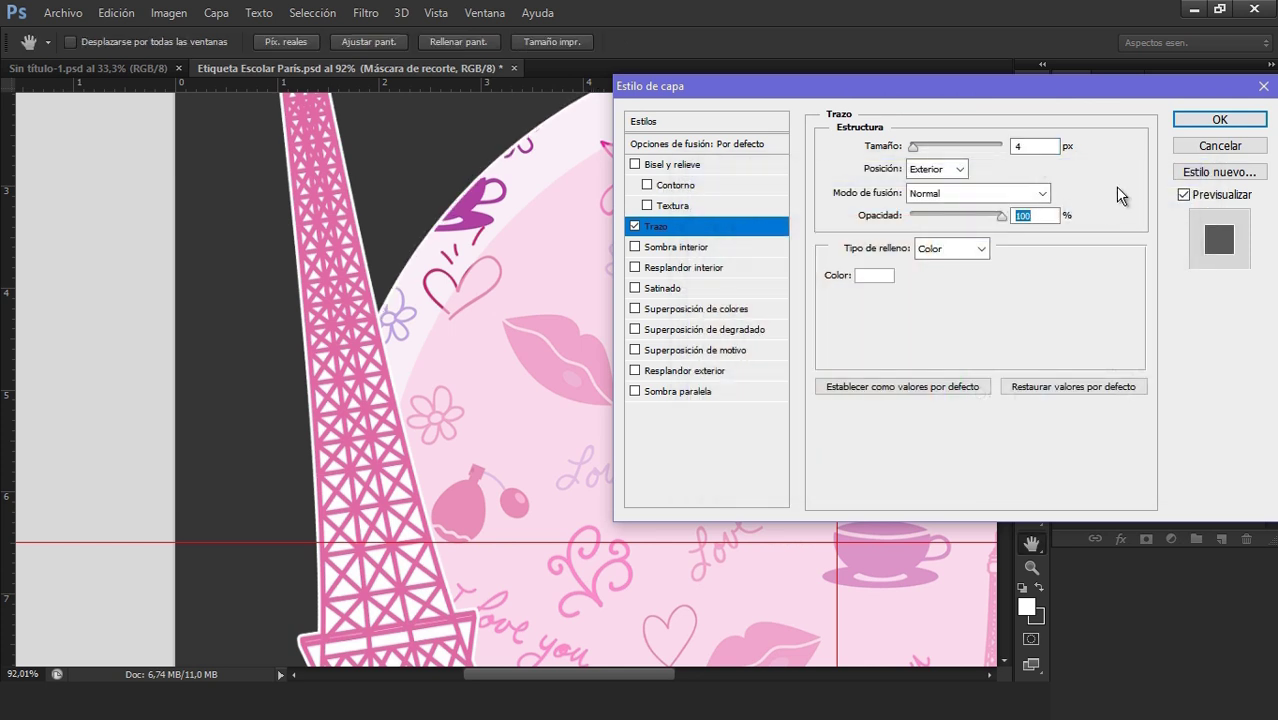
left_click(1208, 120)
- Duplicate the Torre Eiffel and Máscara de recorte layers together within the same document
key("ctrl+0")
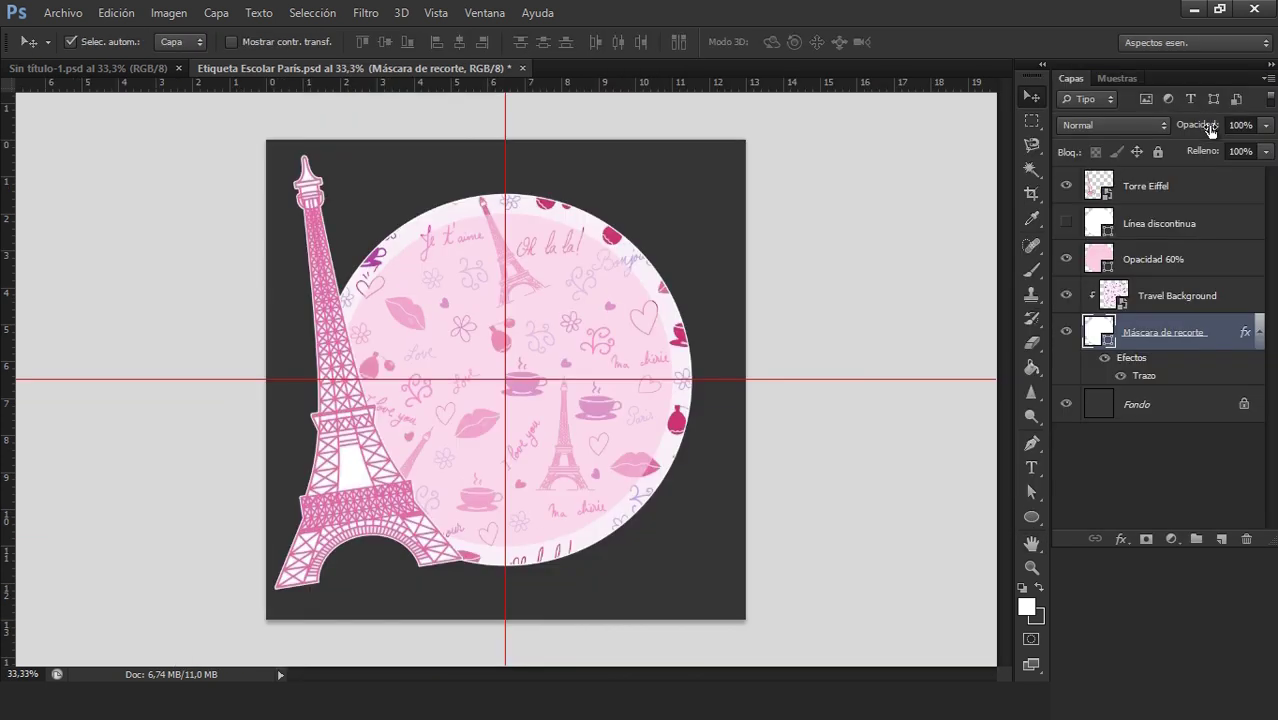
left_click(1219, 188, "ctrl")
right_click(1216, 181)
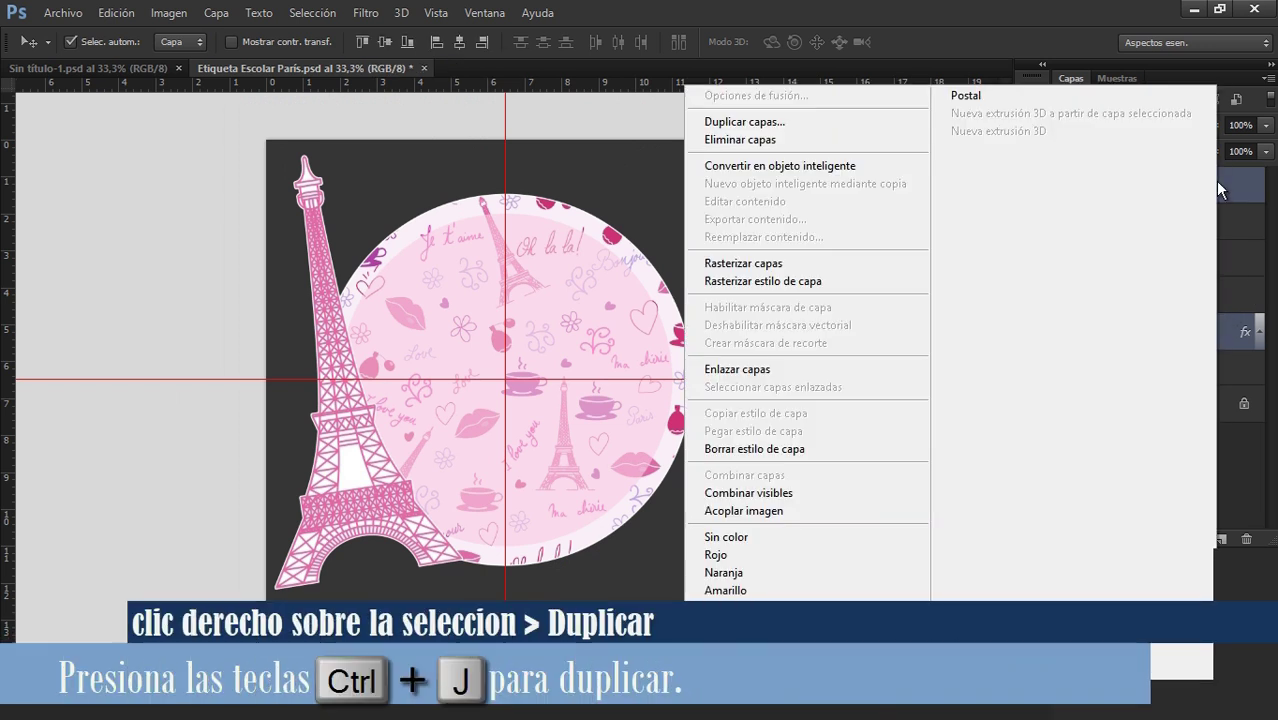
left_click(802, 122)
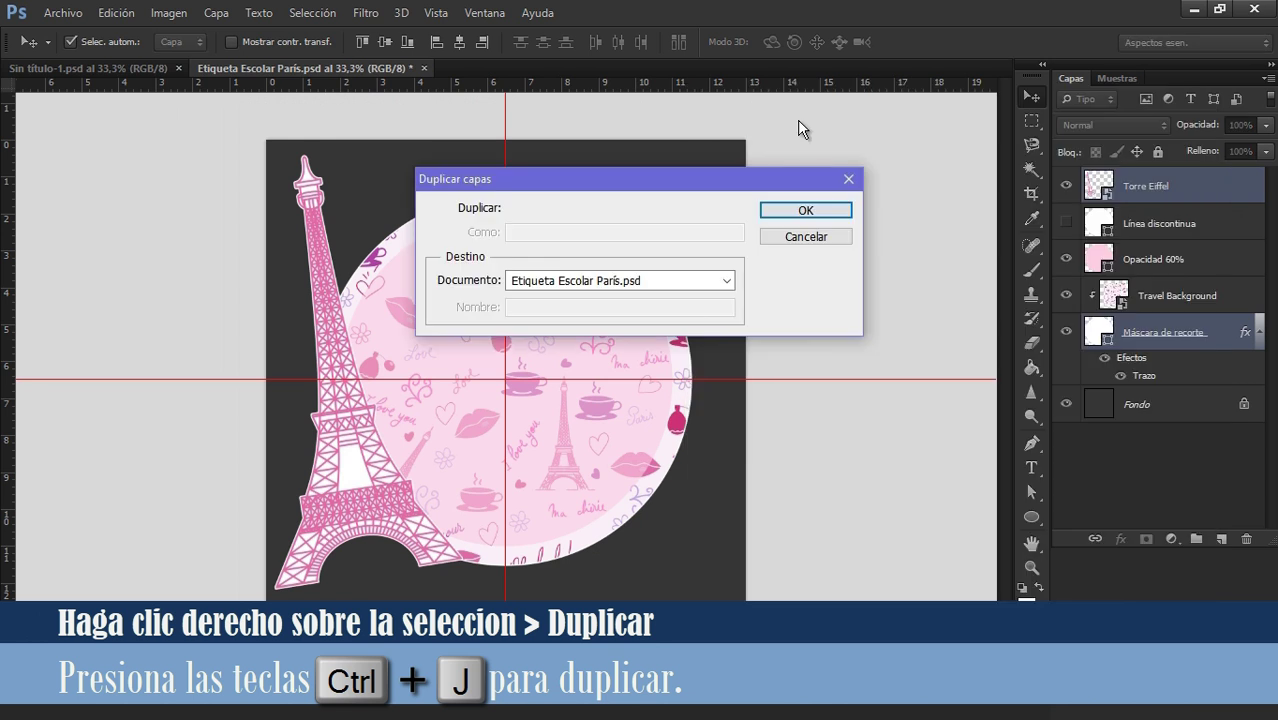
left_click(805, 209)
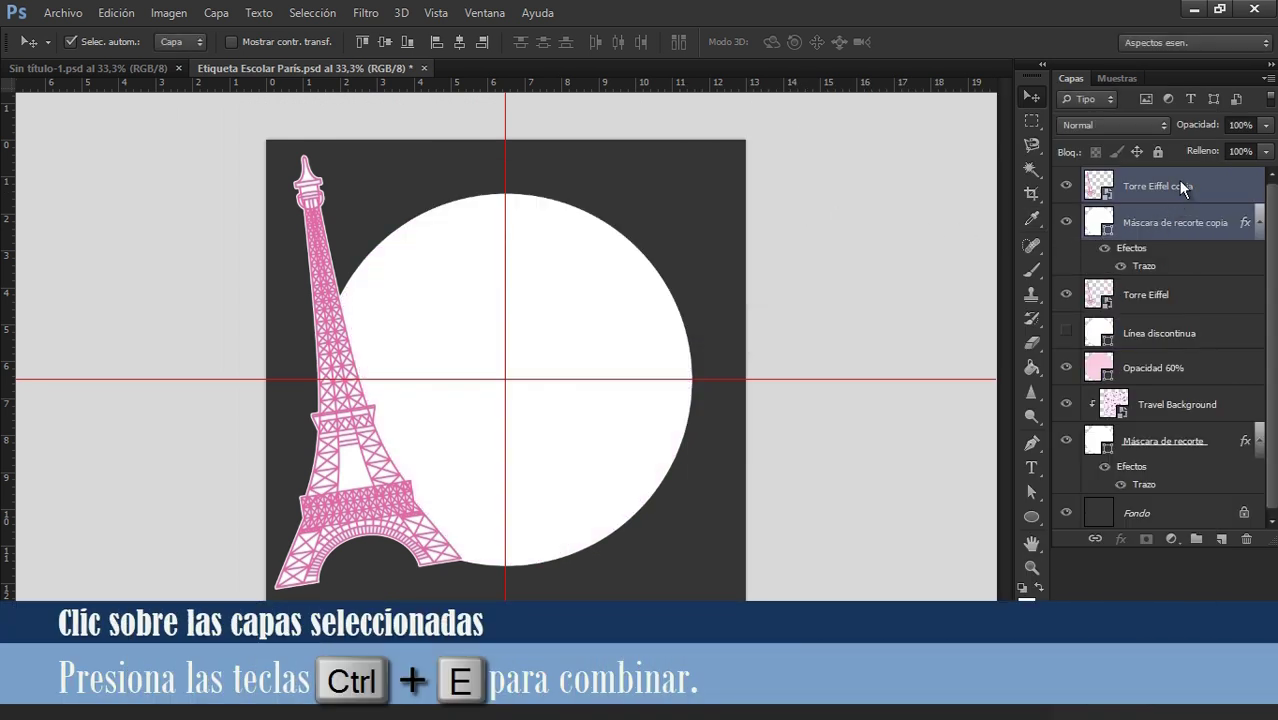
- Merge the two copied layers and turn the result white with a rasterized color overlay of ffffff
right_click(1178, 180)
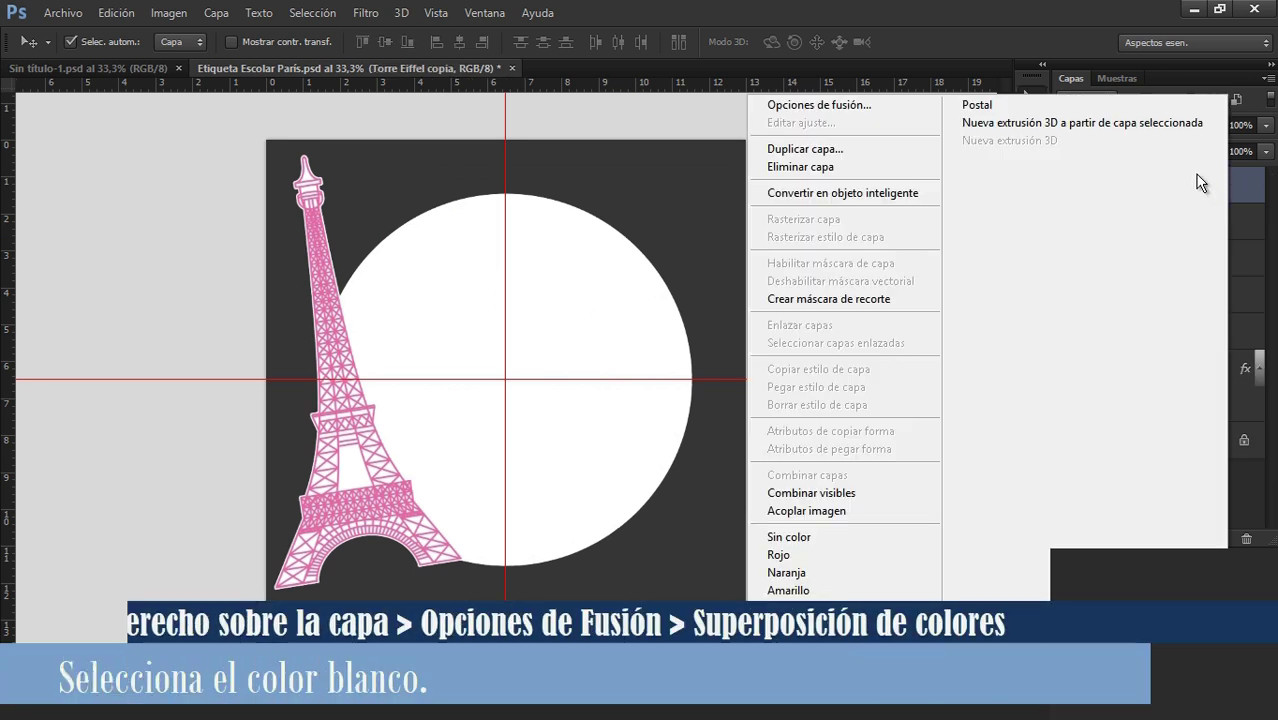
left_click(886, 107)
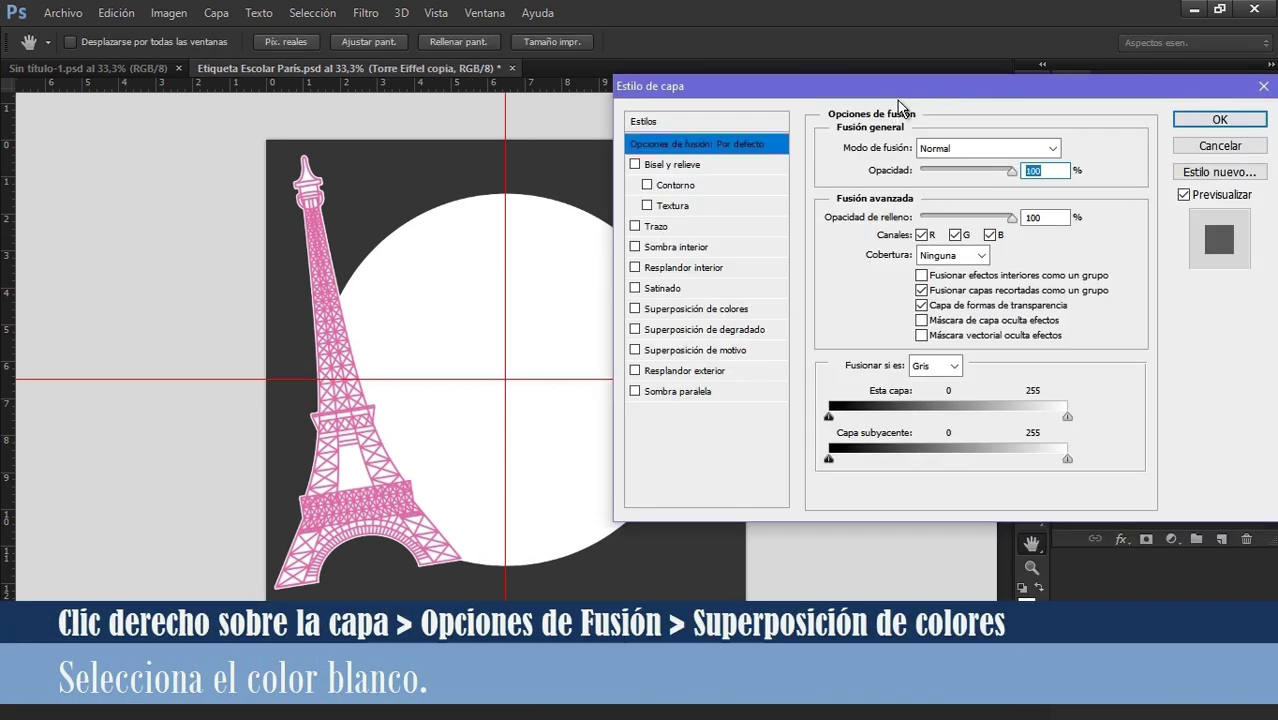
left_click(731, 312)
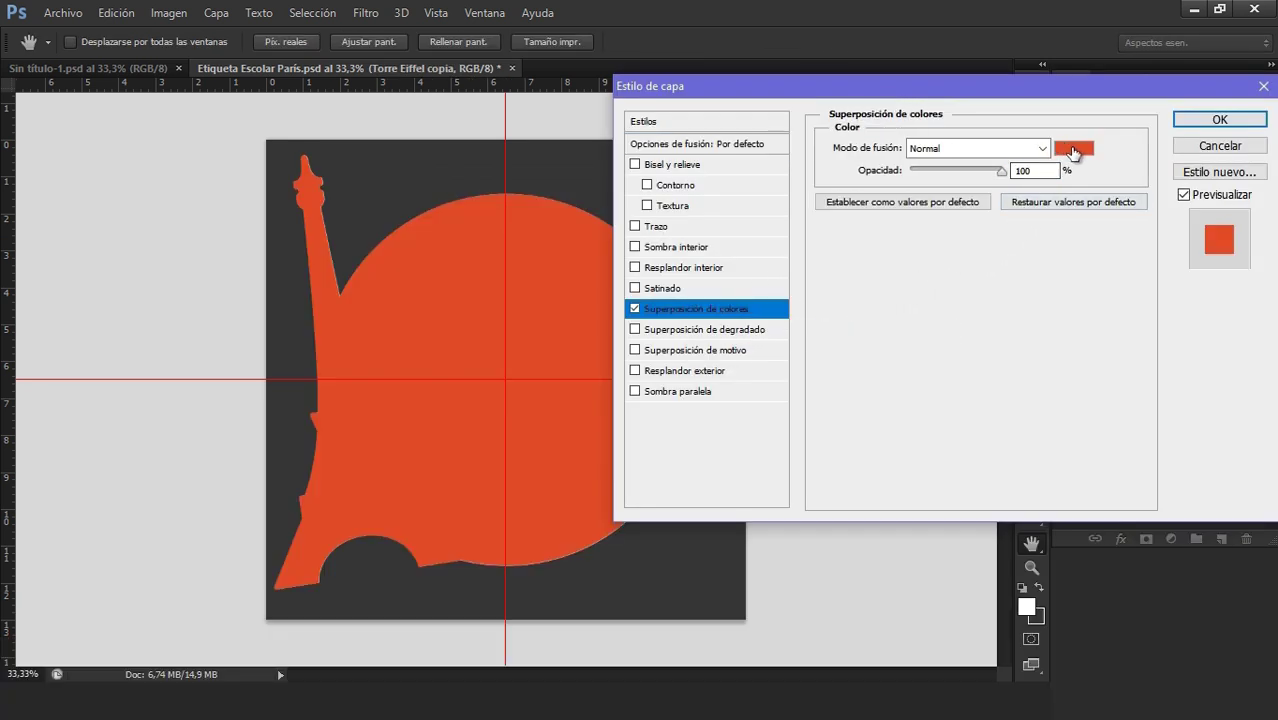
left_click(1074, 148)
left_click(697, 217)
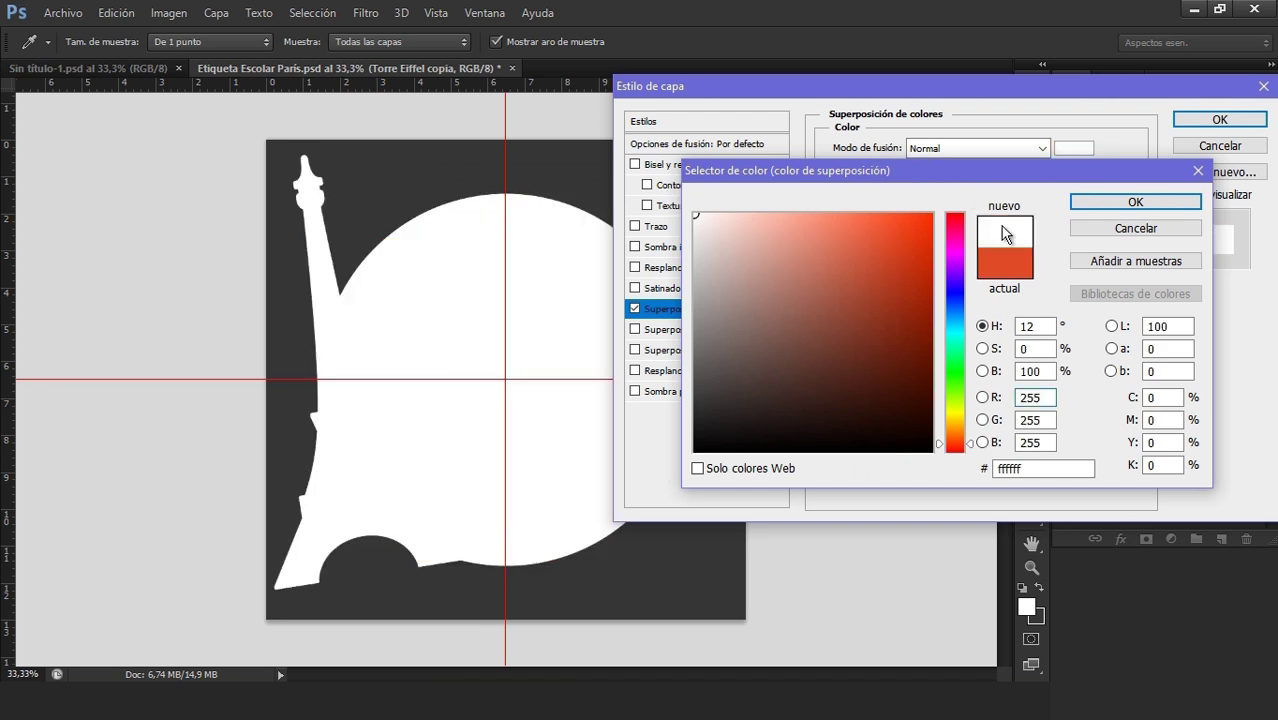
left_click(1135, 202)
left_click(1219, 120)
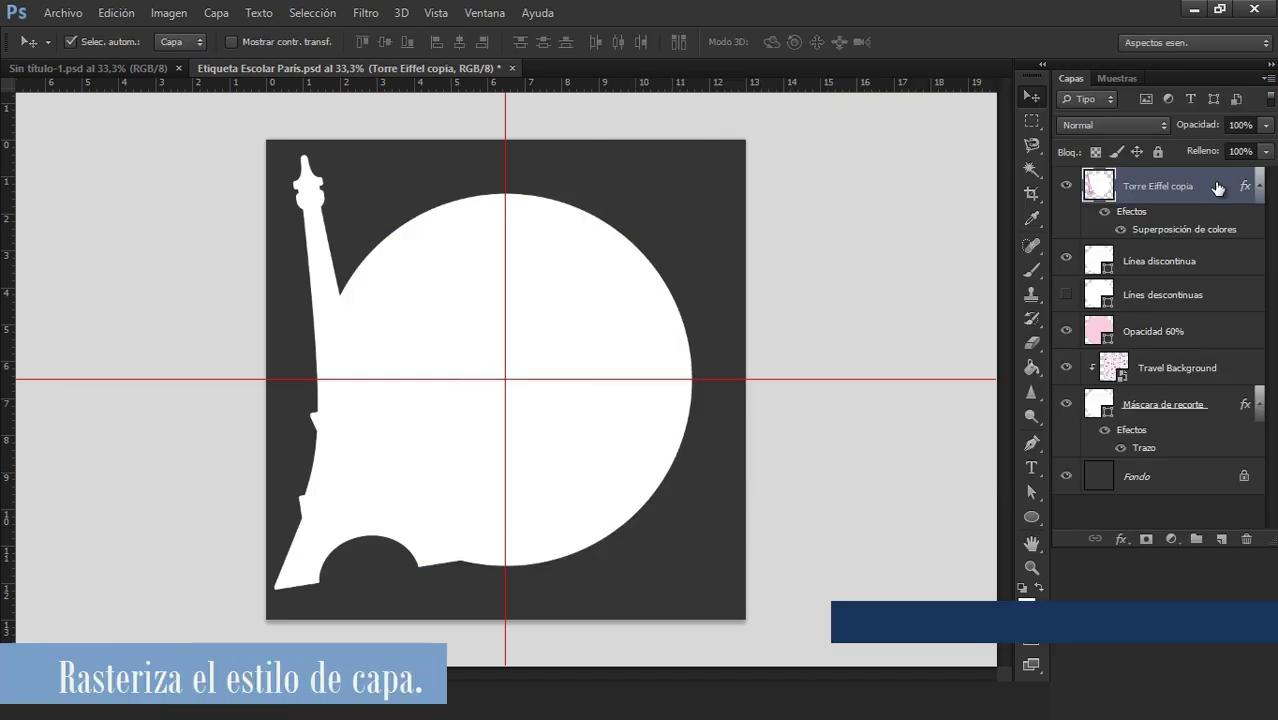
right_click(1218, 187)
left_click(884, 236)
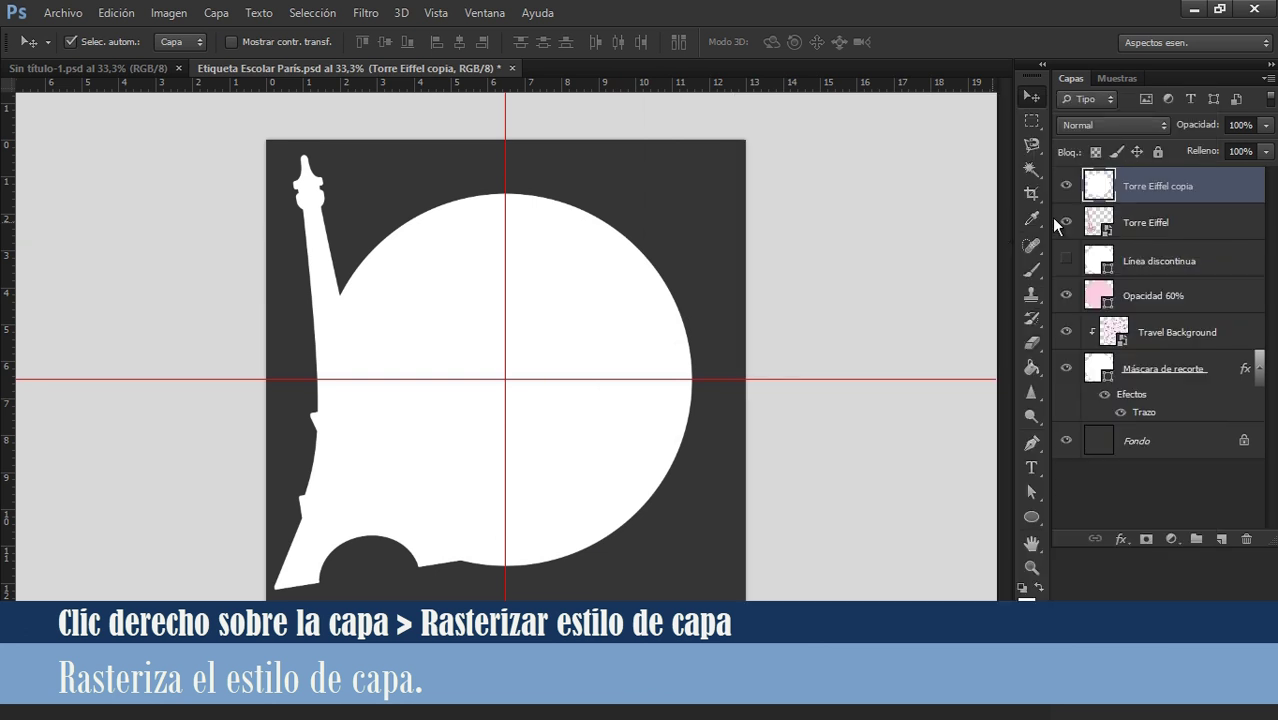
- Rename the merged white silhouette layer Fondo borde blanco and move it directly above the Fondo layer
double_click(1165, 186)
type("Fondo borde blanco")
key("Return")
left_click_drag(1229, 194, 1245, 412)
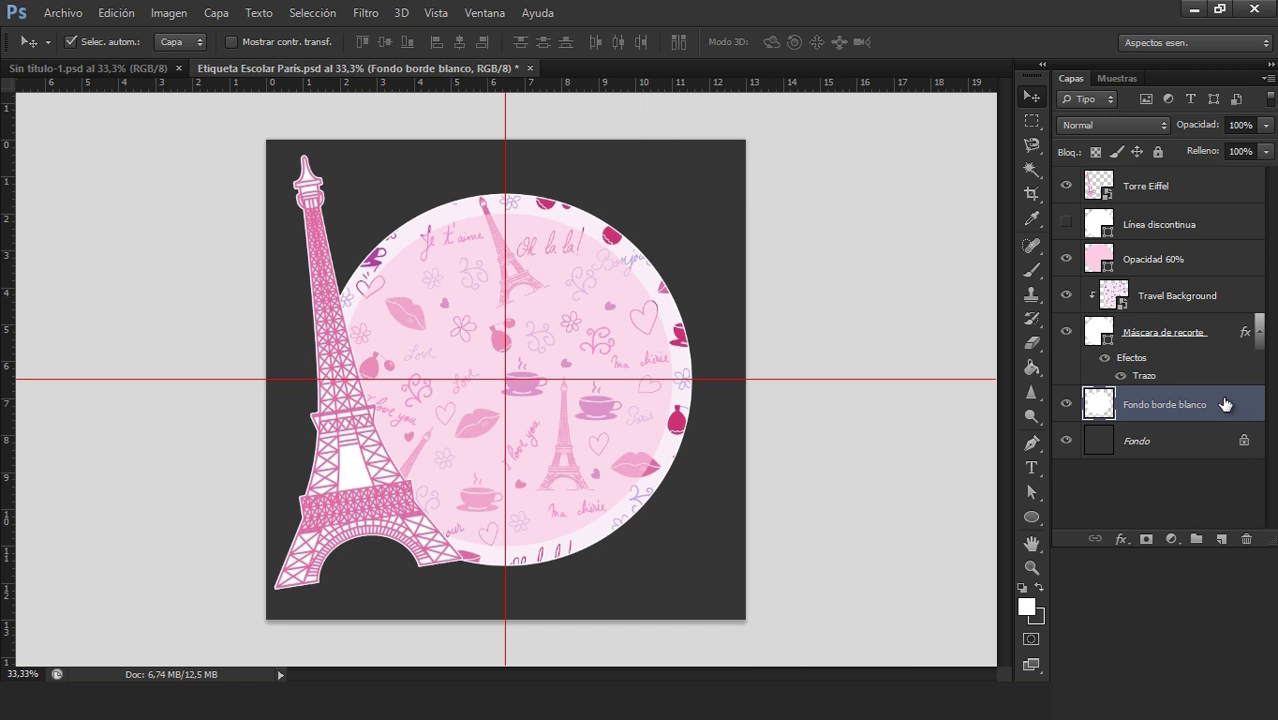
- Add a white exterior stroke of 8 px to the Fondo borde blanco layer
double_click(1225, 403)
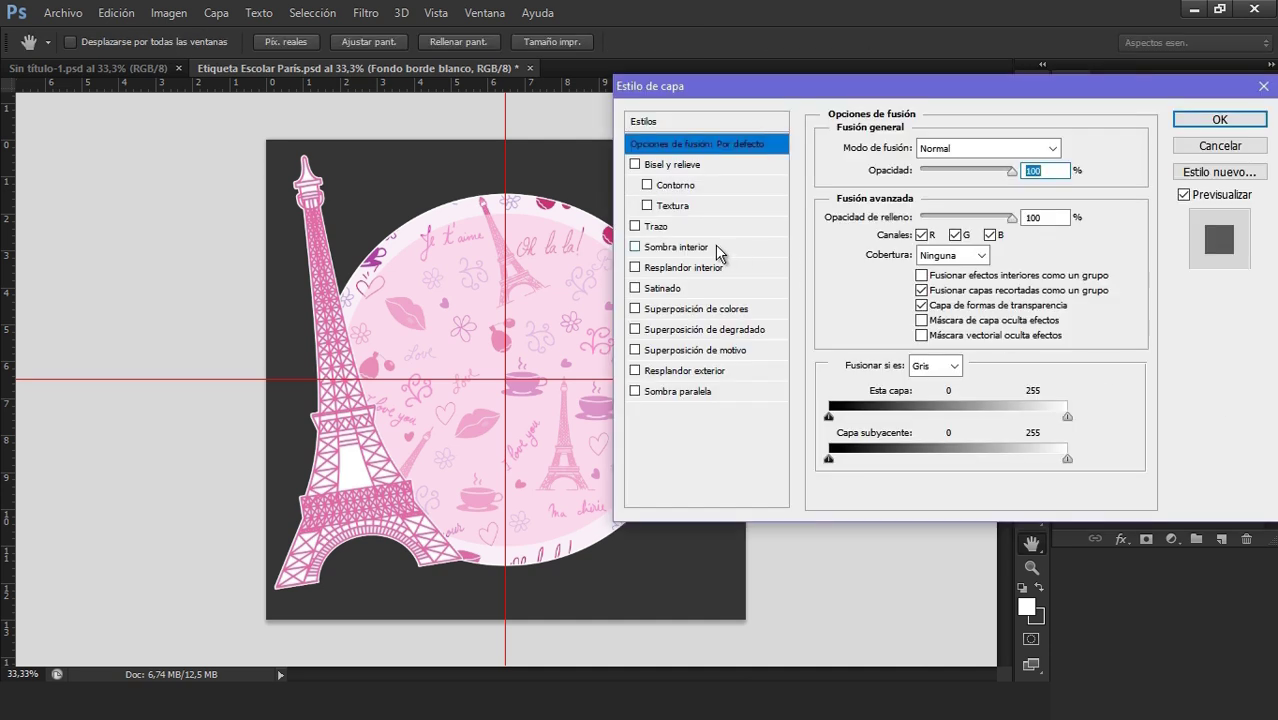
left_click(640, 226)
left_click(655, 228)
left_click(880, 278)
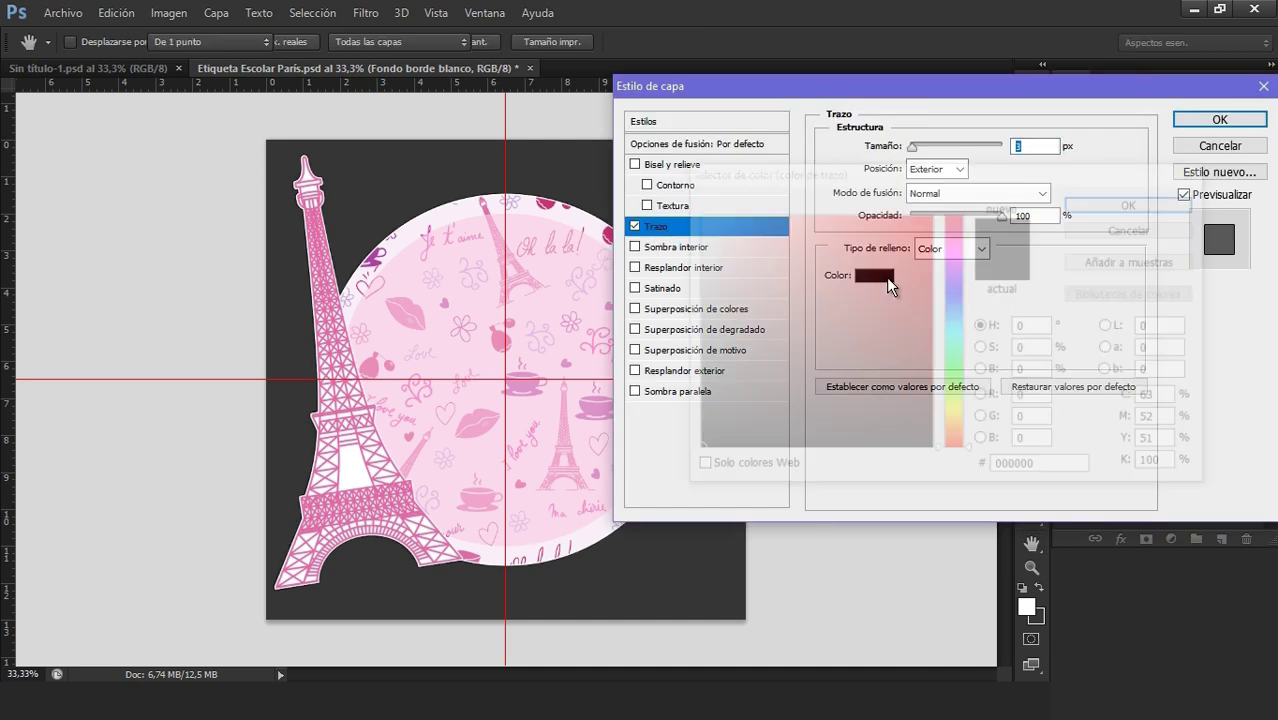
left_click(697, 216)
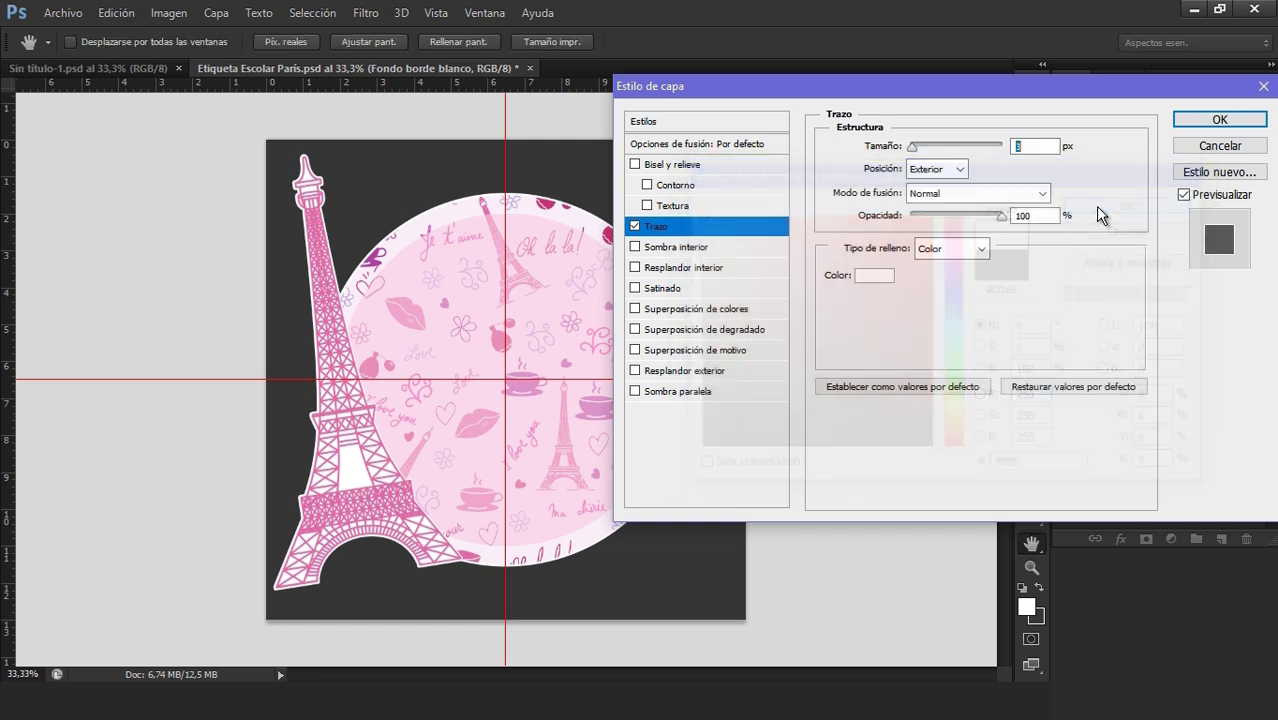
left_click(1095, 203)
key("Up")
key("Up")
key("Up")
key("Up")
key("Up")
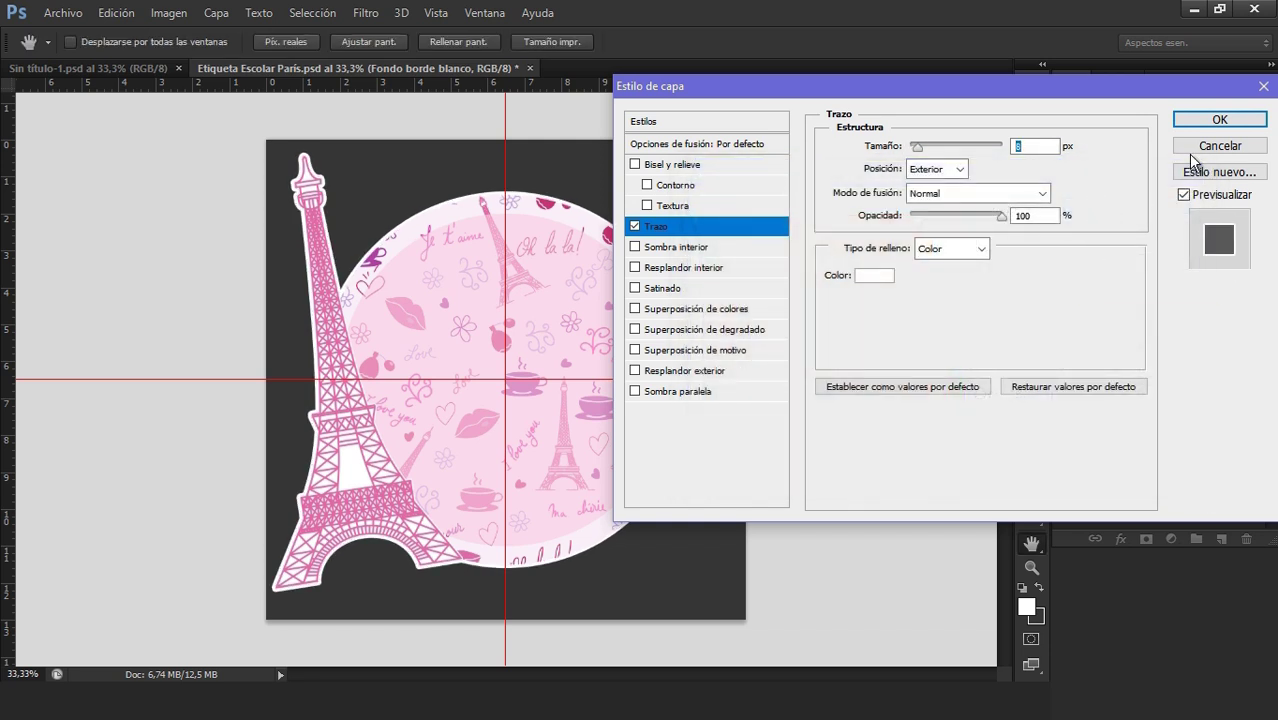
left_click(1218, 120)
- Set the Fondo borde blanco stroke size to 7 px and rasterize the layer's style
key("z")
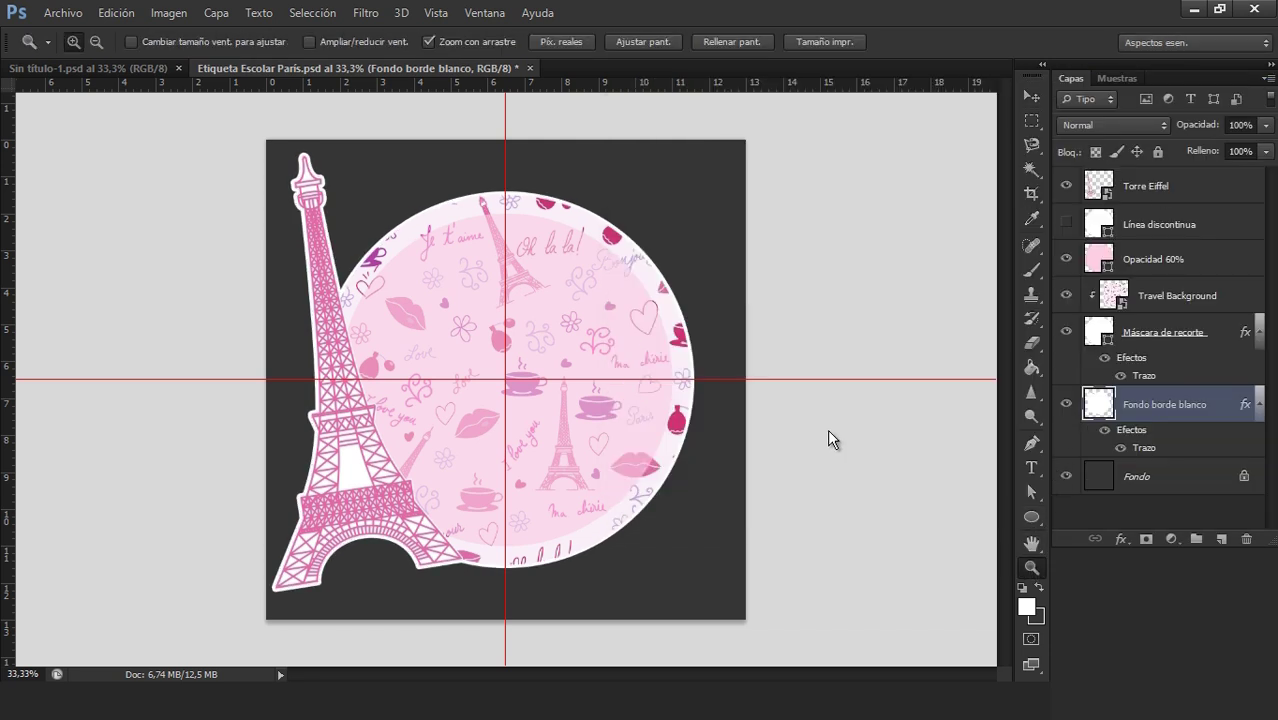
left_click(326, 237)
double_click(1136, 447)
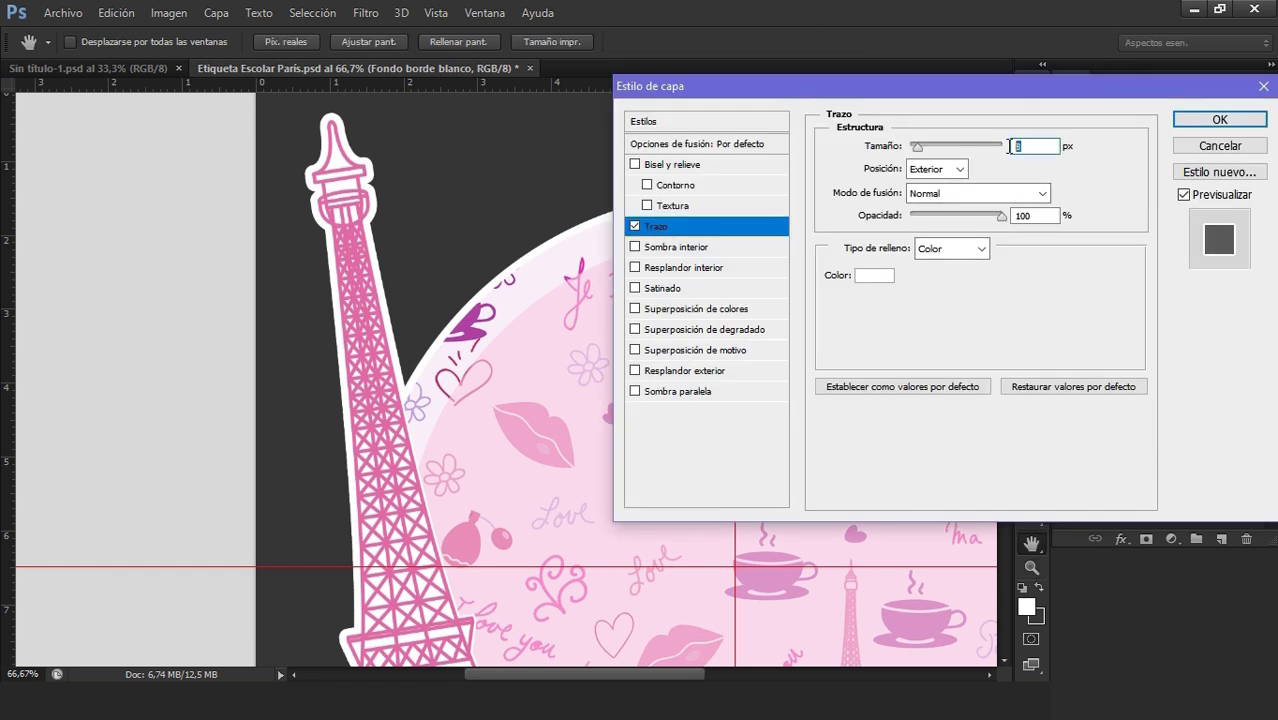
key("Down")
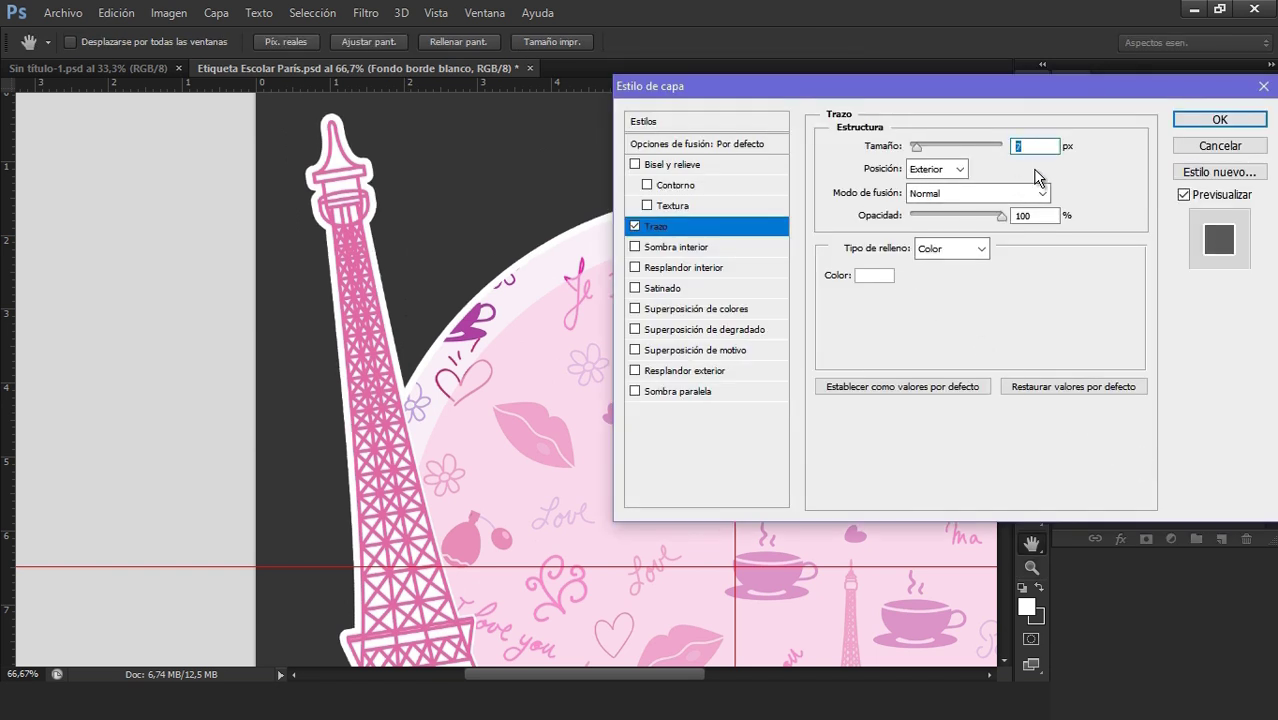
left_click(1218, 121)
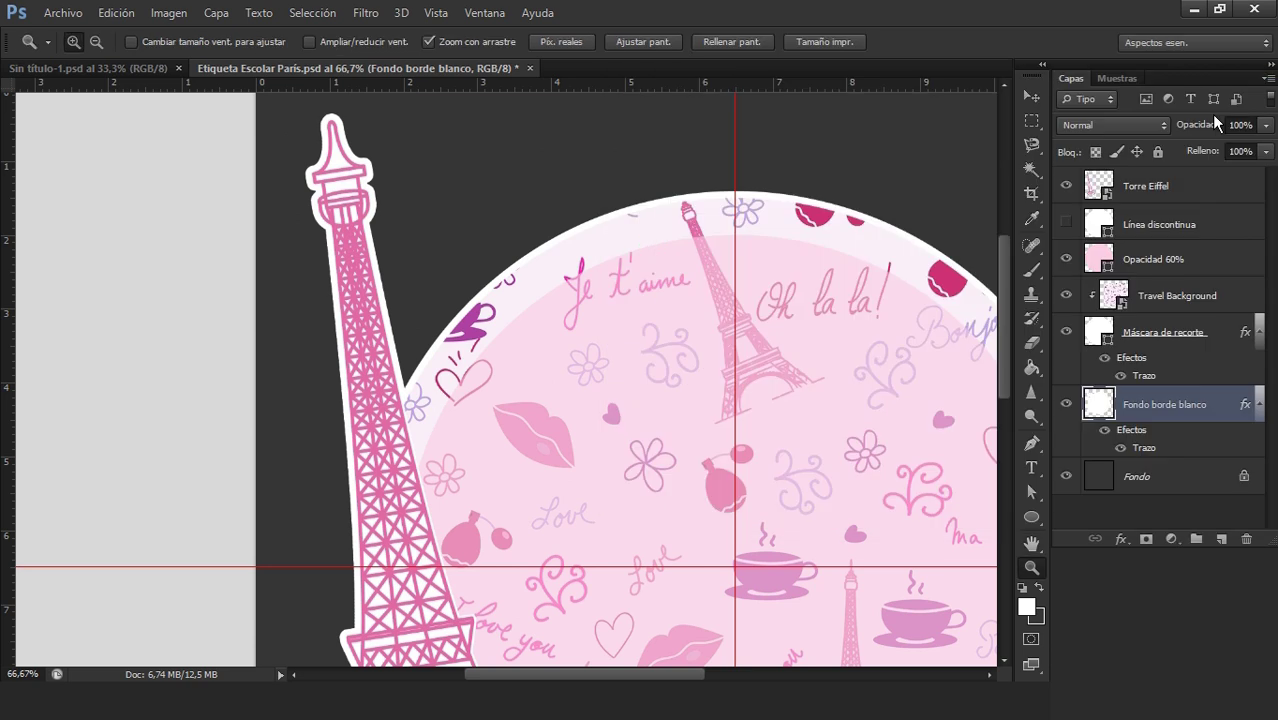
right_click(1218, 414)
left_click(889, 242)
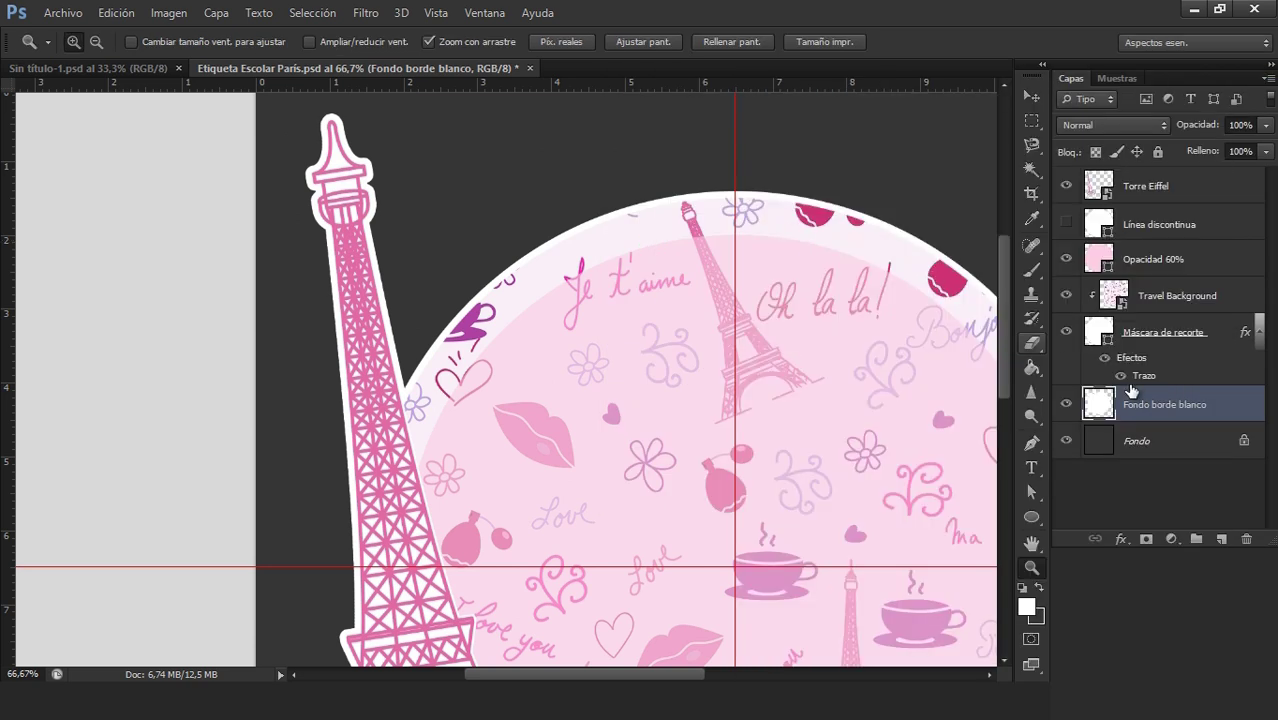
- Add a 3 px exterior stroke in the tower's pink (e06aa5) to Fondo borde blanco and rasterize the layer's style
double_click(1131, 392)
left_click(660, 228)
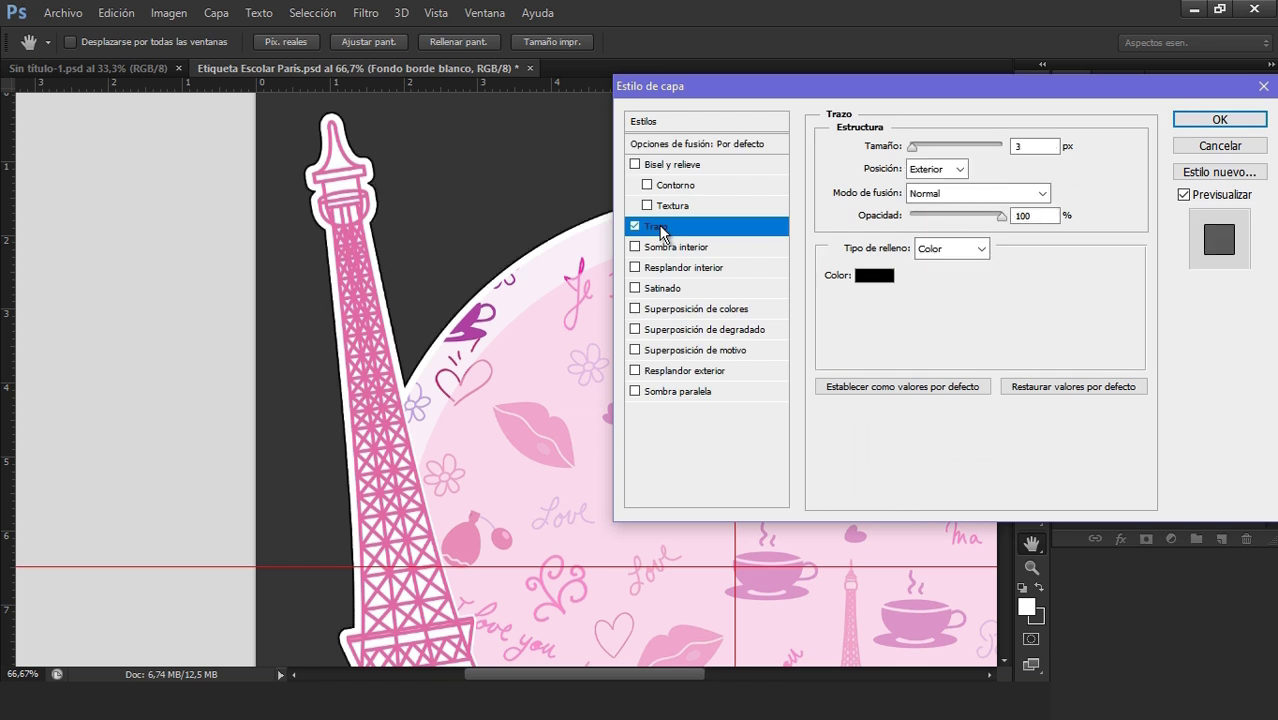
left_click(876, 276)
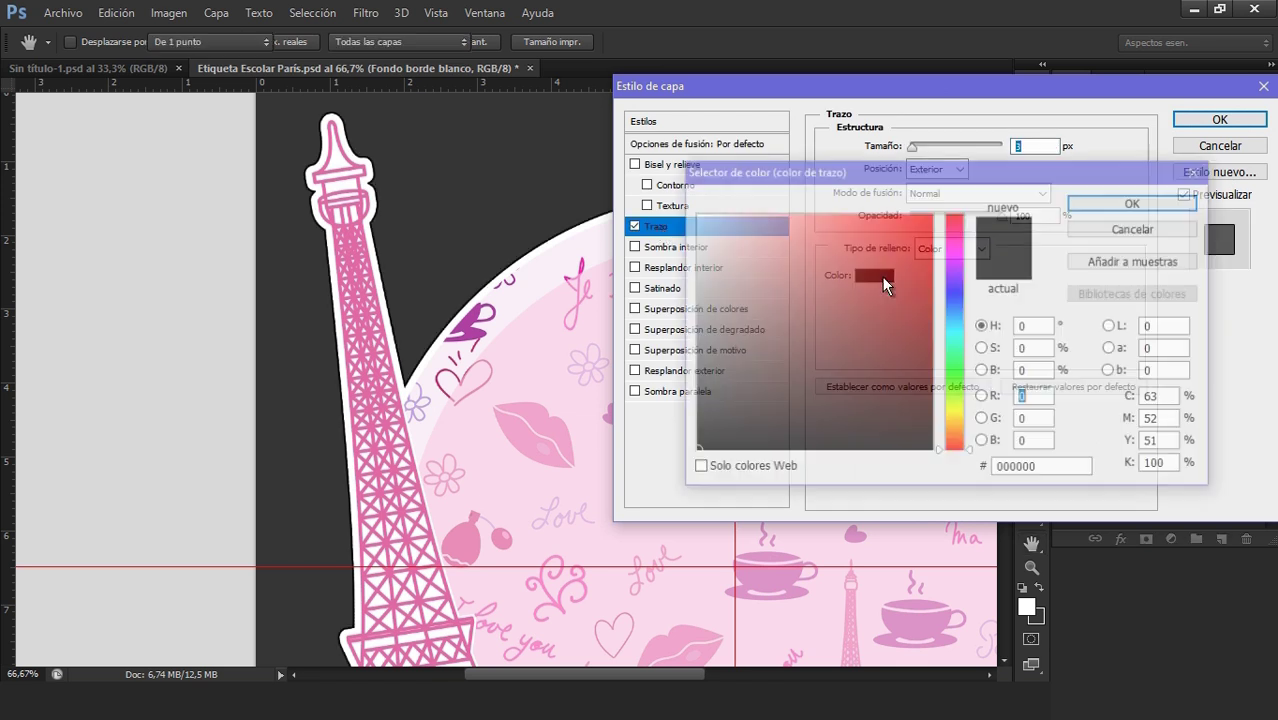
left_click(380, 349)
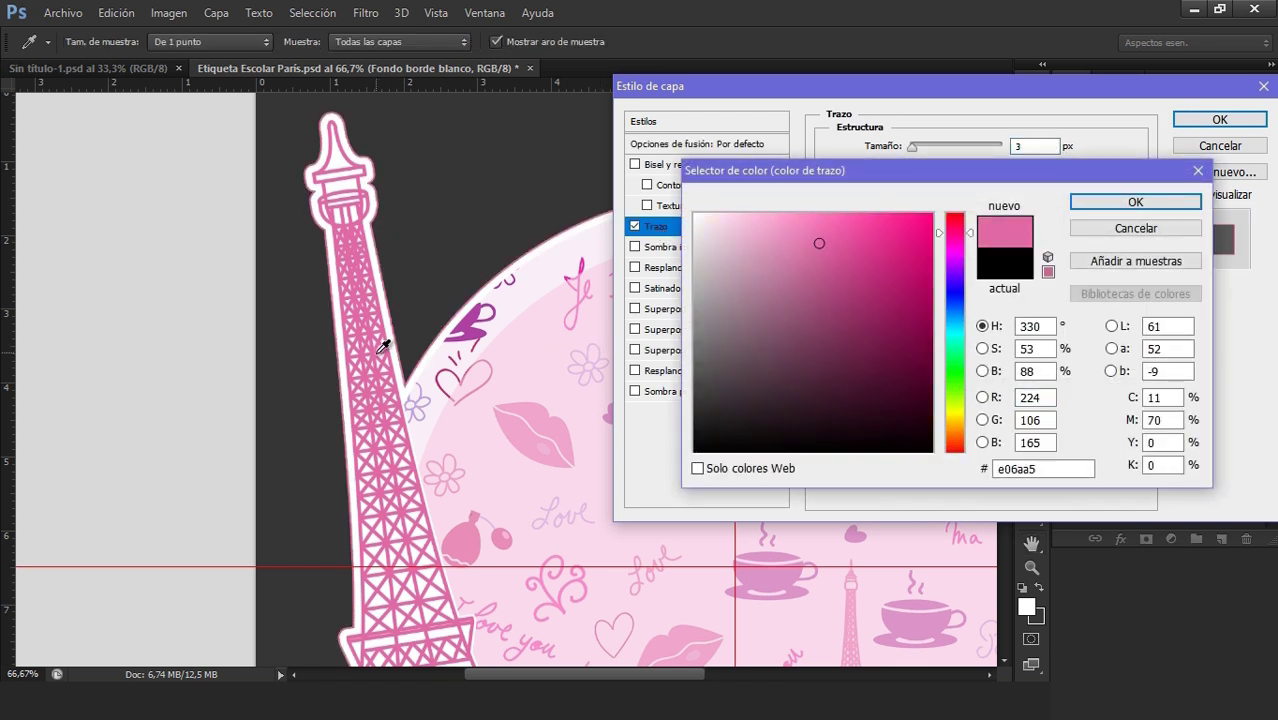
left_click(1126, 205)
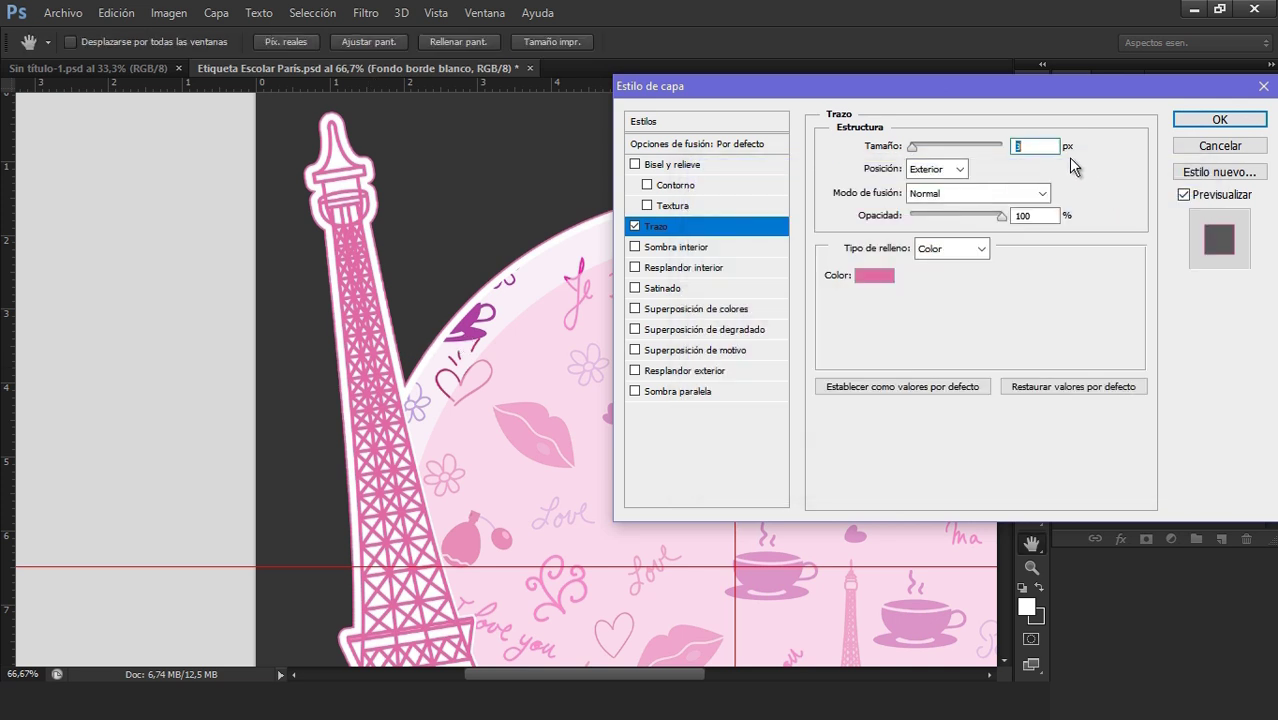
left_click(1220, 120)
key("ctrl+0")
right_click(1186, 409)
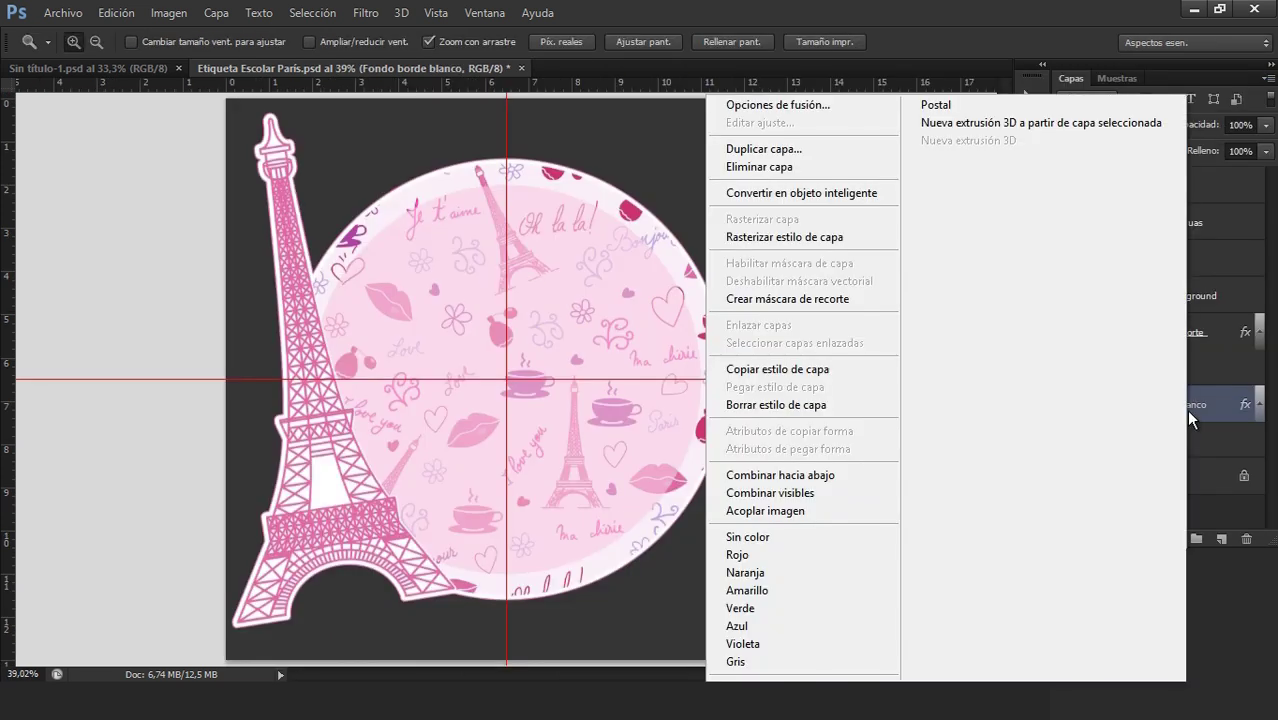
left_click(830, 238)
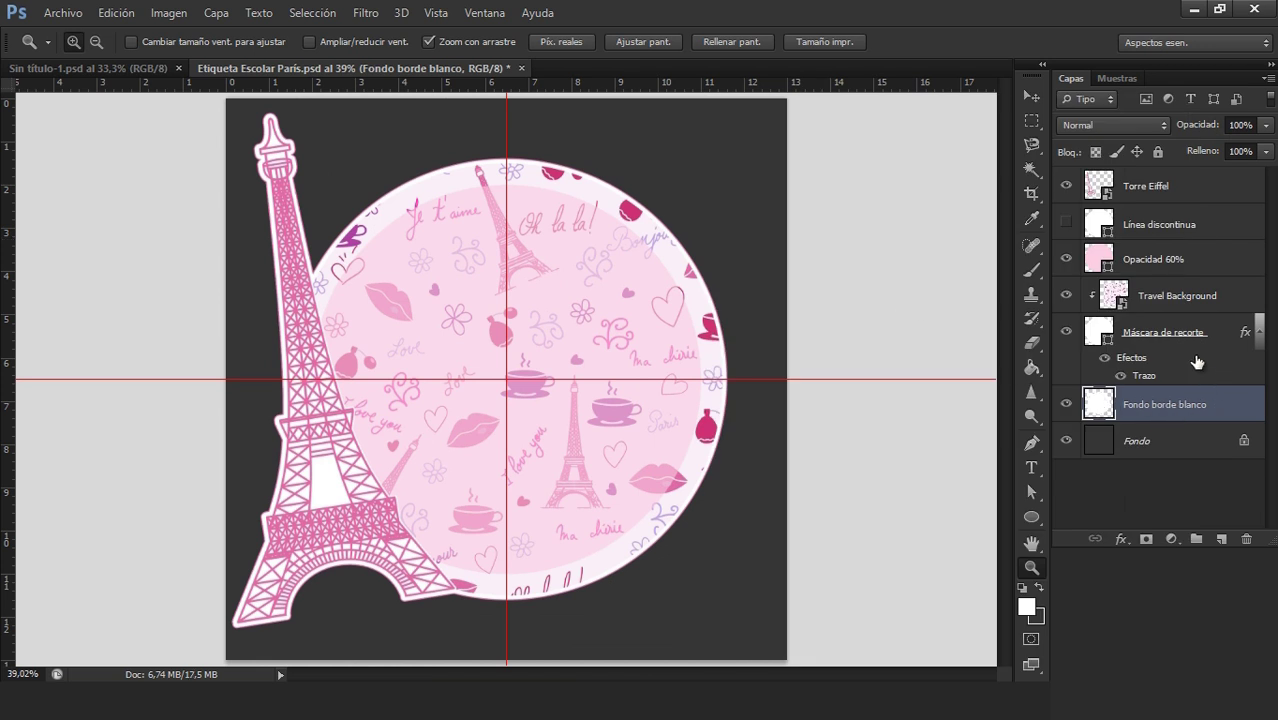
- Show the hidden Línea discontinua circle layer and remove its fill
key("u")
left_click(1066, 222)
left_click(1160, 222)
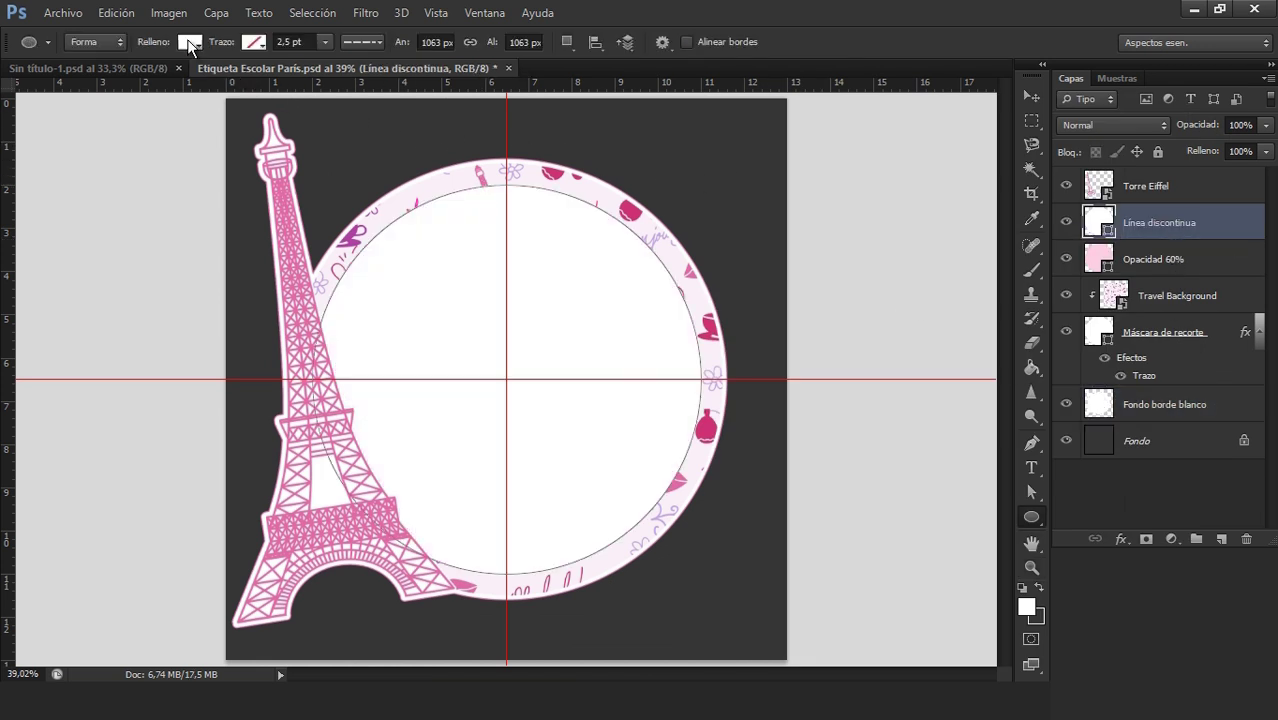
left_click(190, 44)
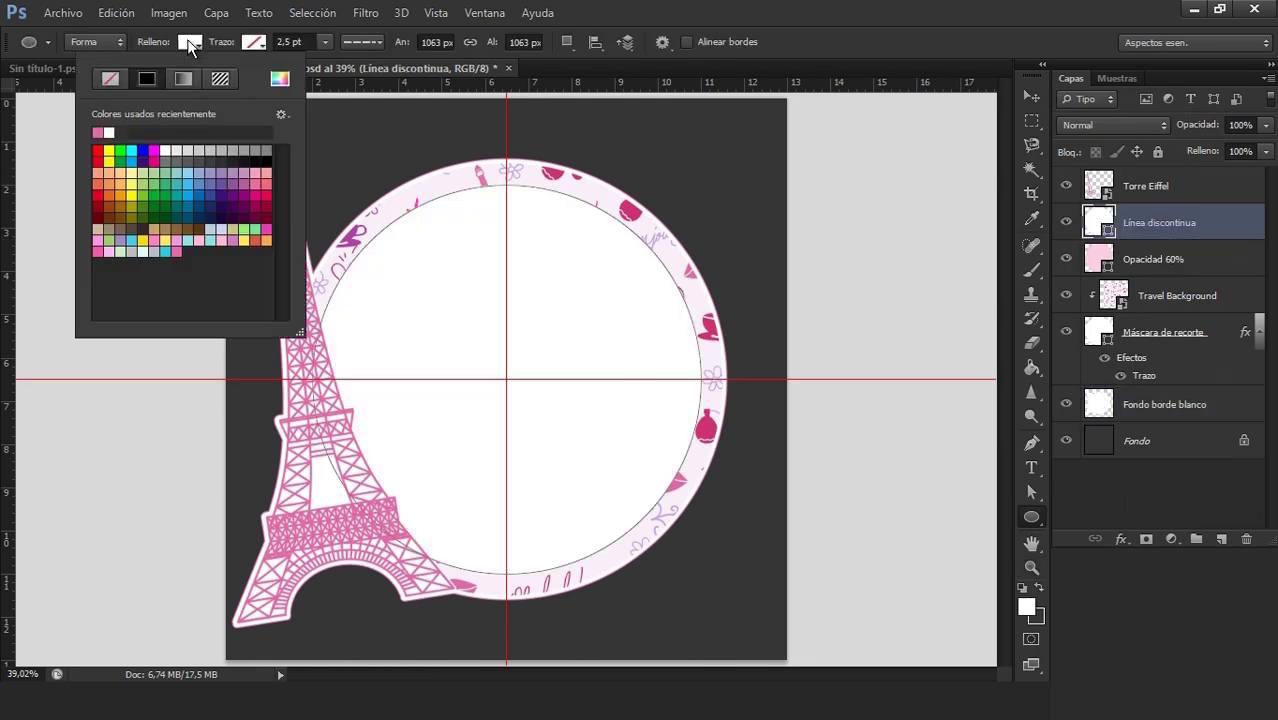
left_click(113, 79)
- Give the Línea discontinua circle a solid-color stroke in pink e06aa6
left_click(255, 43)
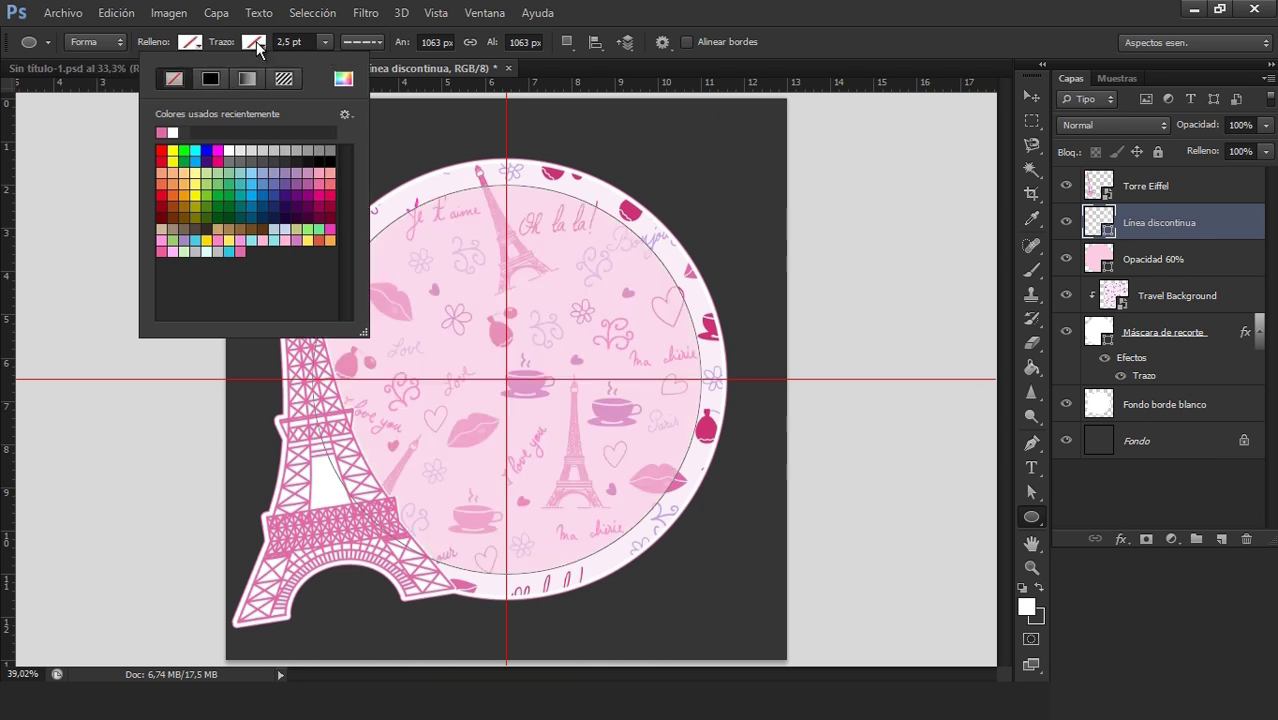
left_click(211, 80)
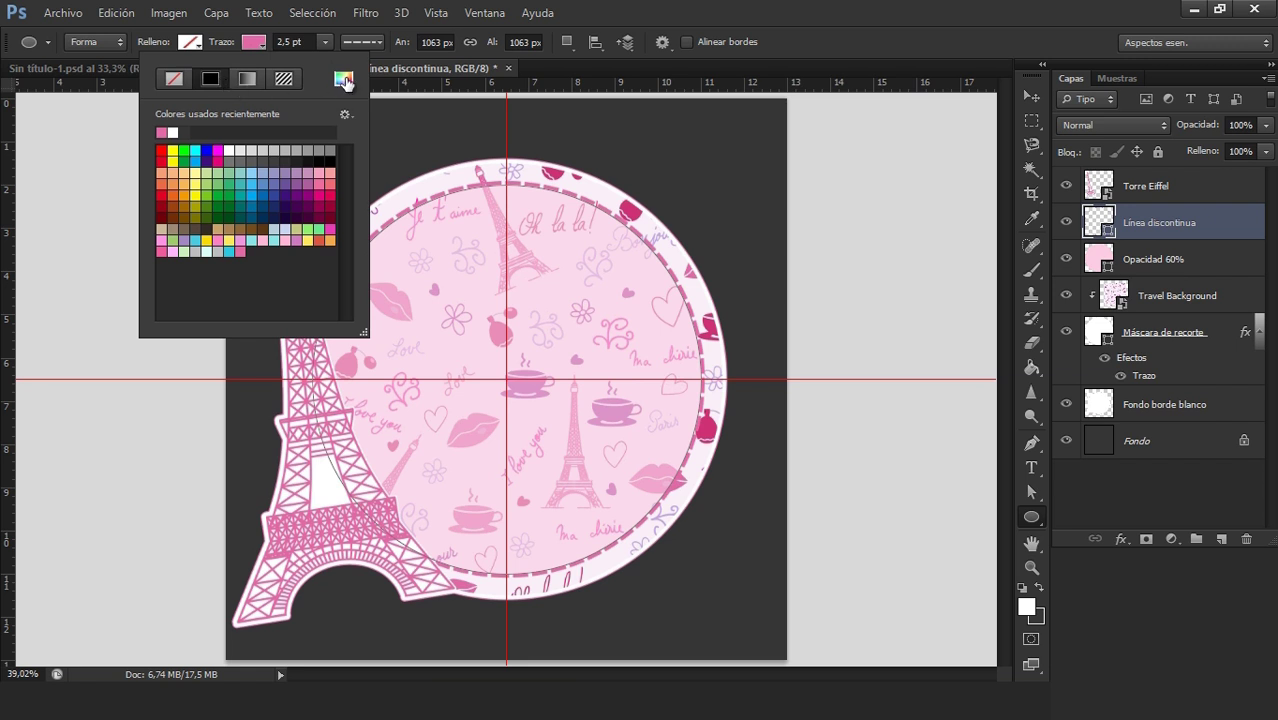
left_click(343, 80)
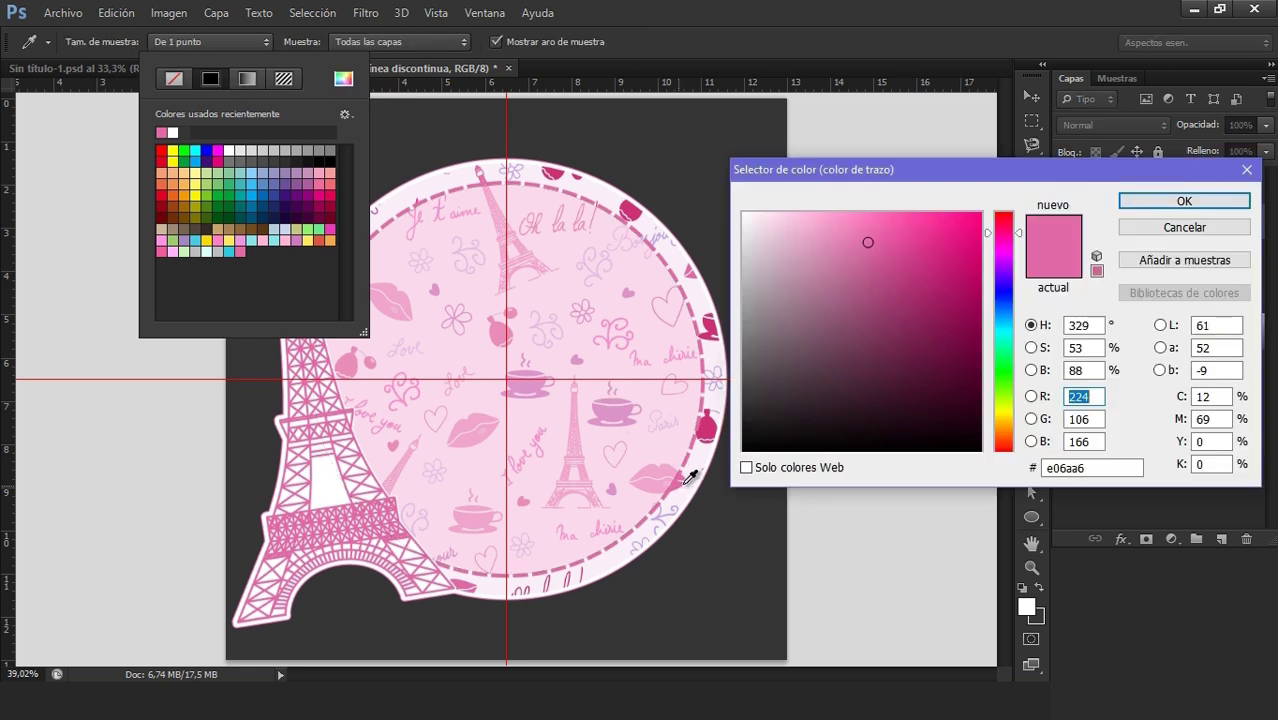
left_click(1150, 201)
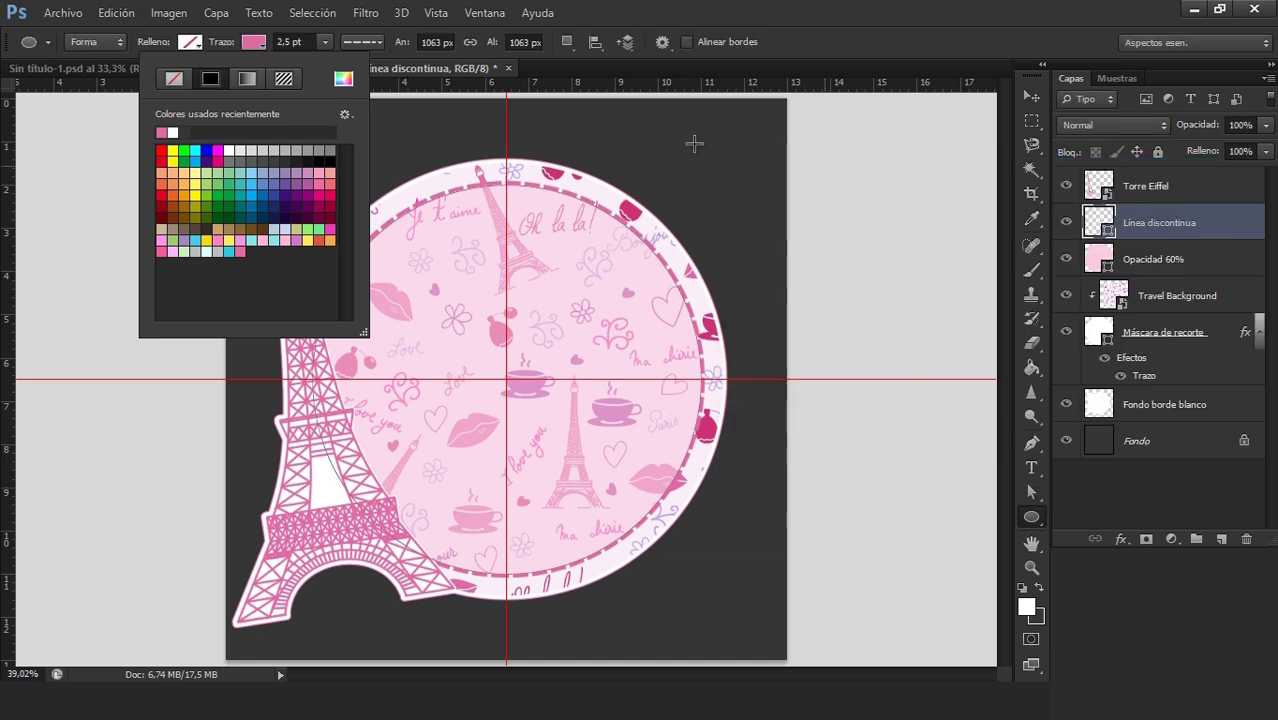
left_click(306, 42)
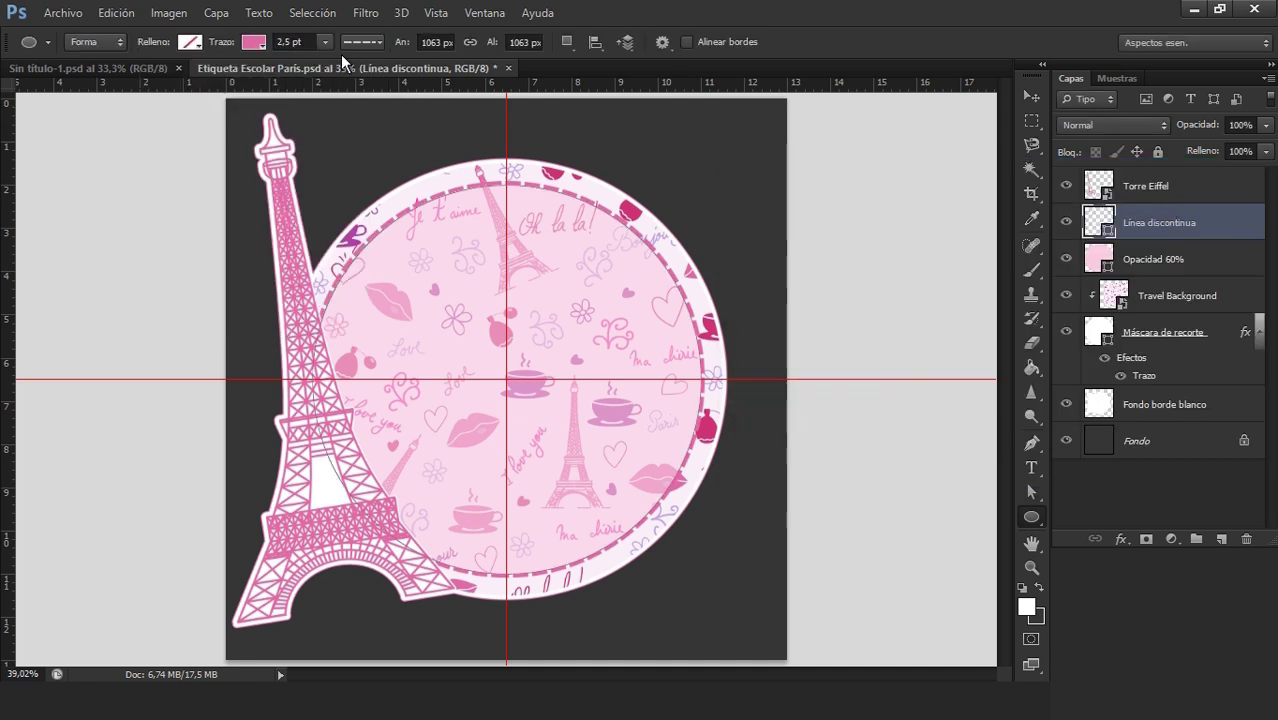
- Apply a dashed line to the circle's stroke with exterior alignment, a dash of 4 and a gap of 1
left_click(365, 42)
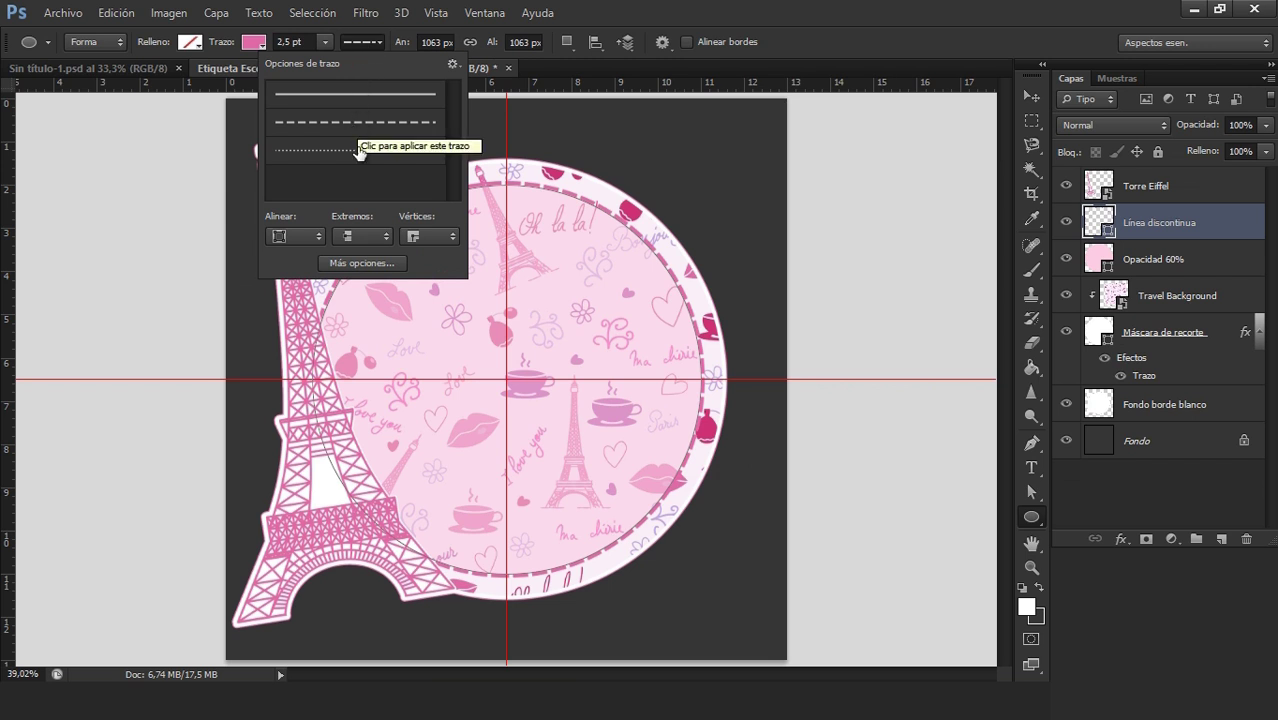
left_click(364, 263)
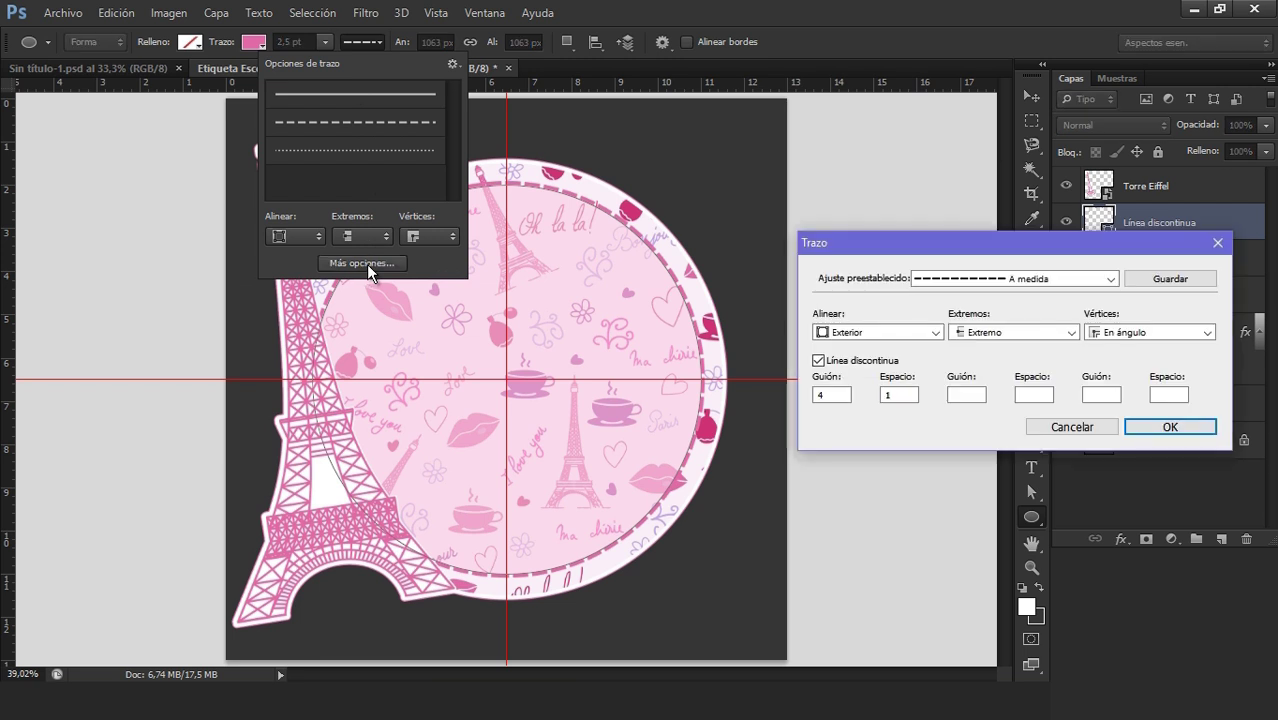
double_click(818, 395)
double_click(890, 395)
key("Tab")
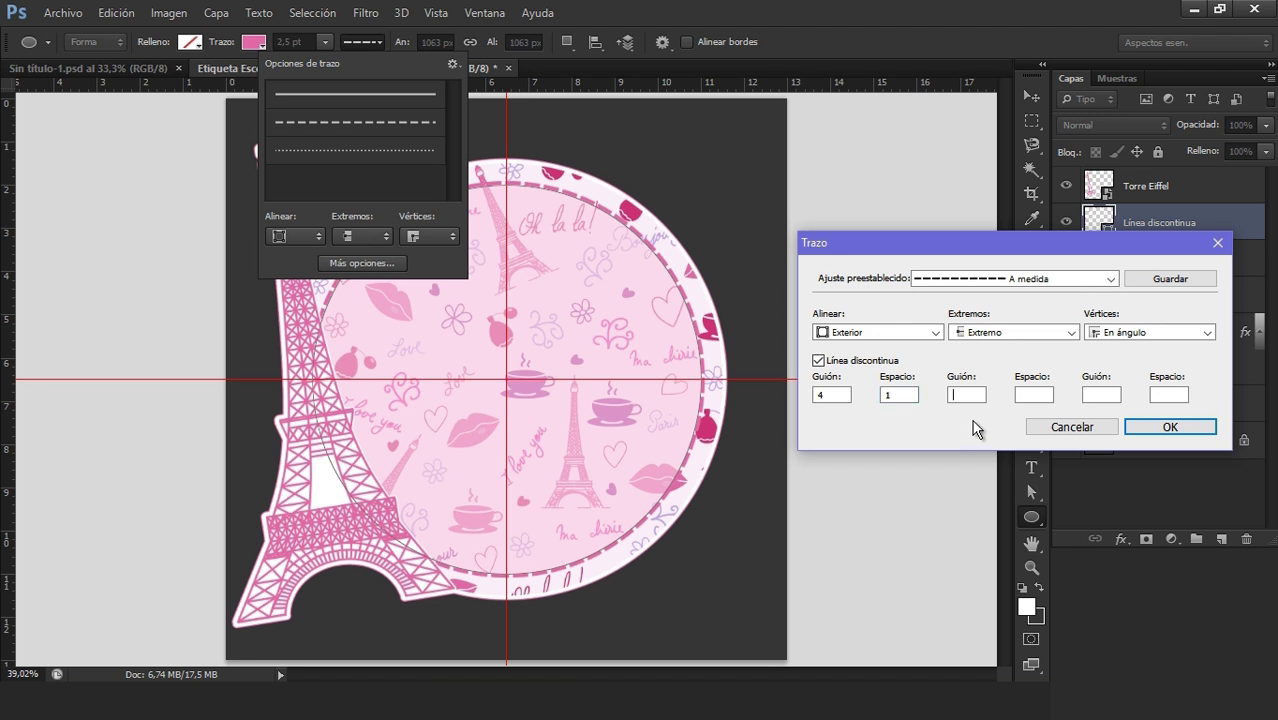
left_click(1170, 427)
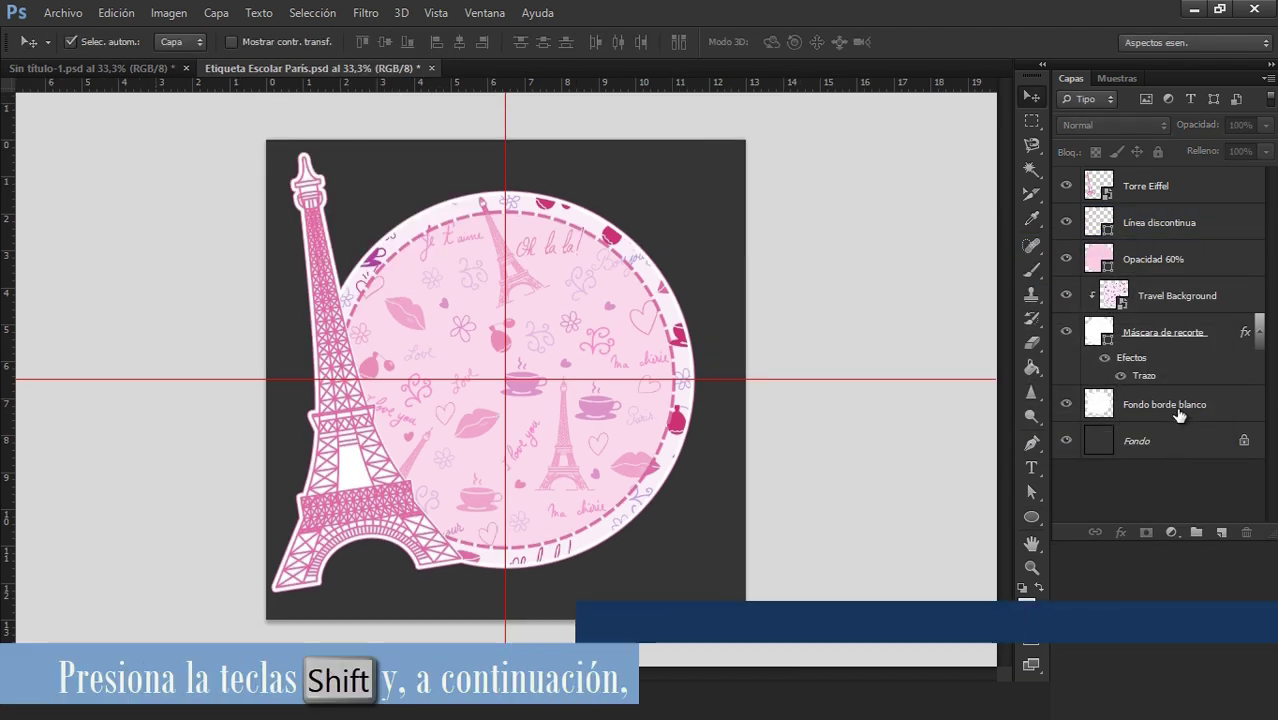
- Group all layers from Fondo borde blanco up to Torre Eiffel and name the group Etiqueta Silueta
left_click(1178, 405)
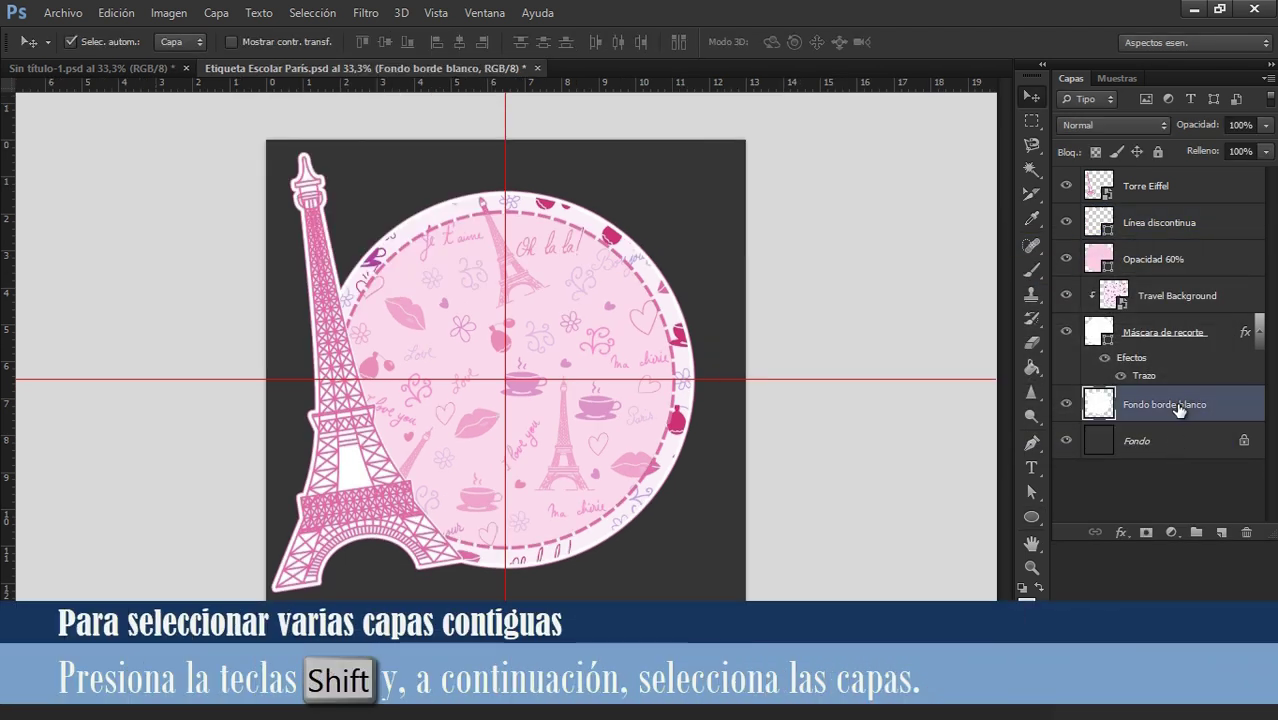
left_click(1184, 183, "shift")
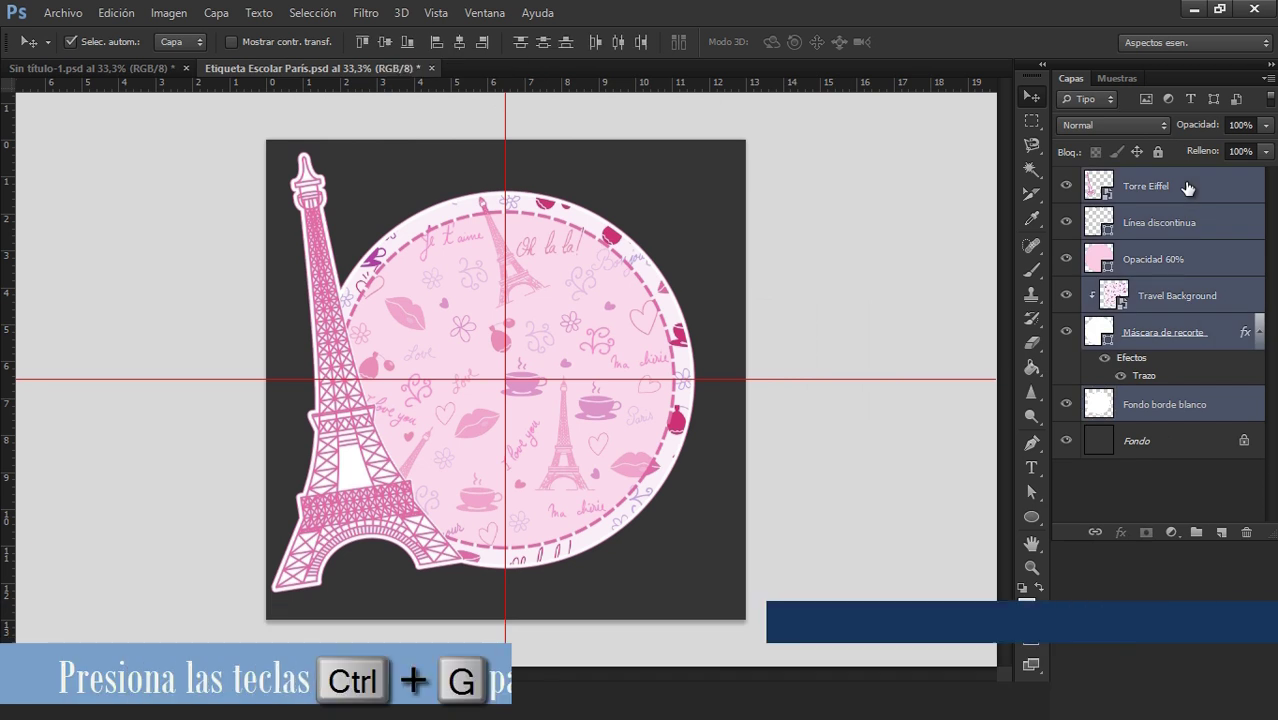
key("ctrl+g")
double_click(1140, 177)
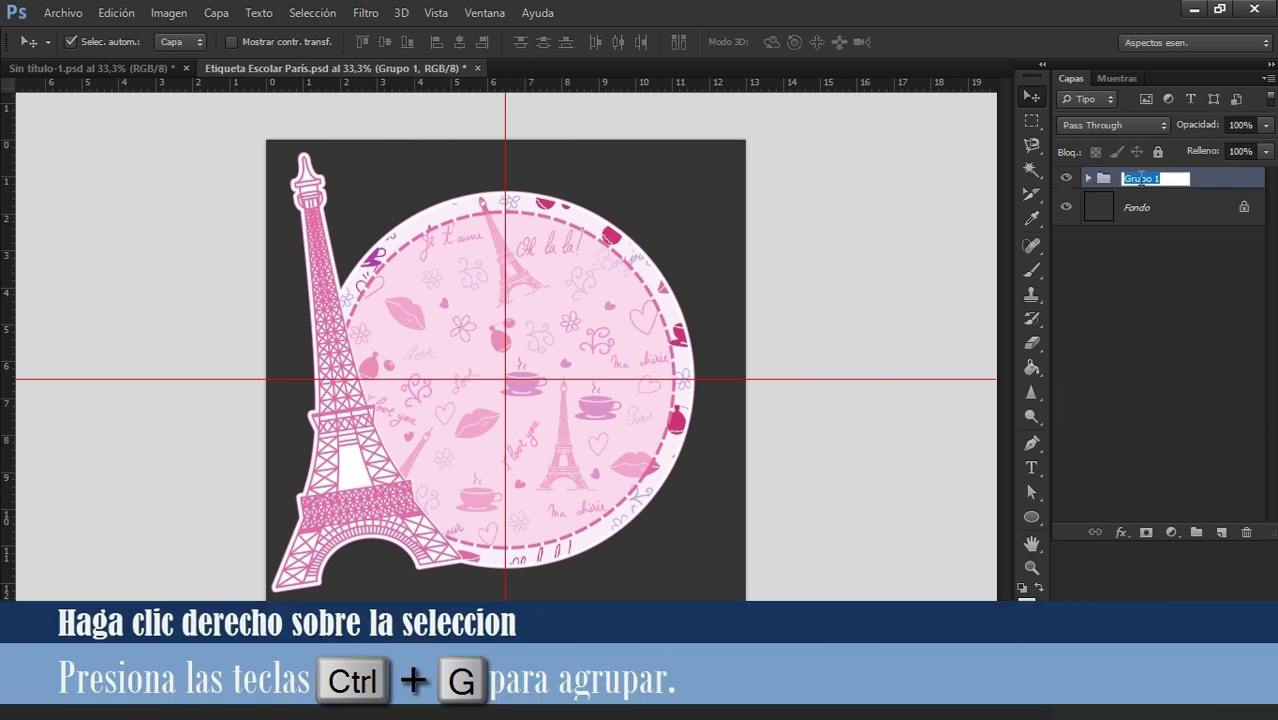
type("Etiqueta Silueta")
key("Return")
- Nest all the layers inside Etiqueta Silueta in a subgroup named Silueta
left_click(1088, 177)
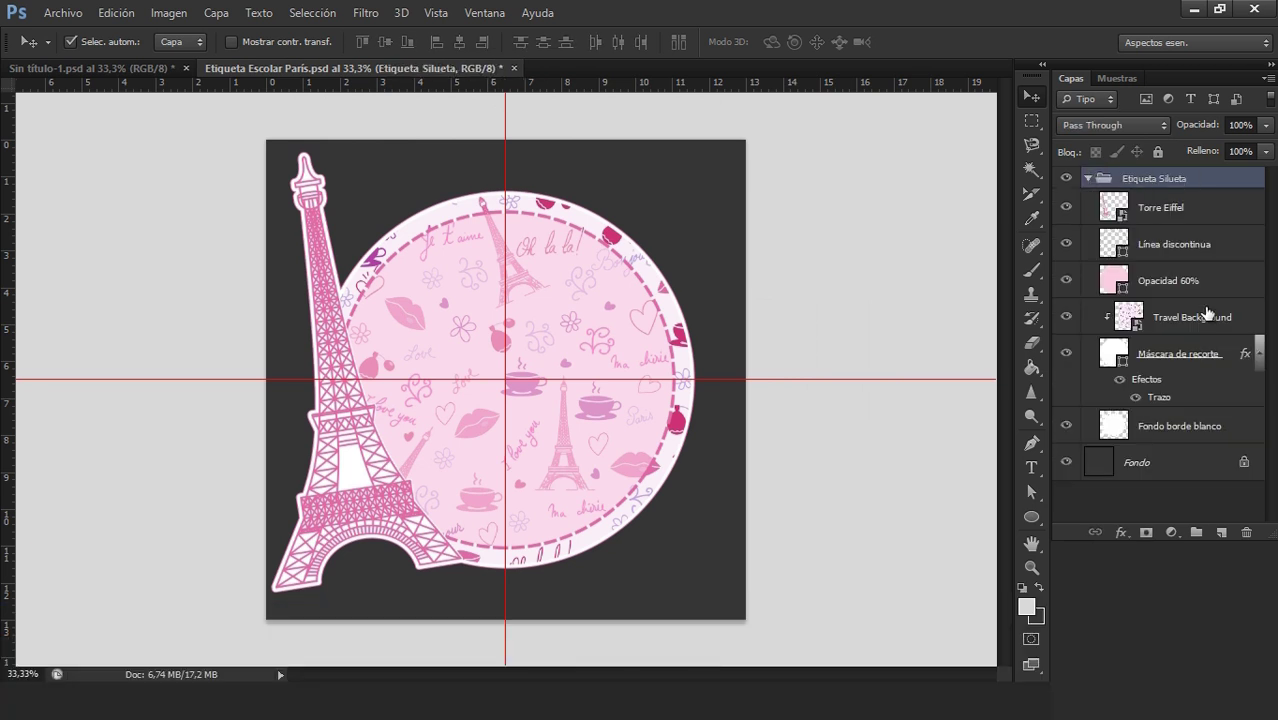
left_click(1232, 427)
left_click(1220, 210, "shift")
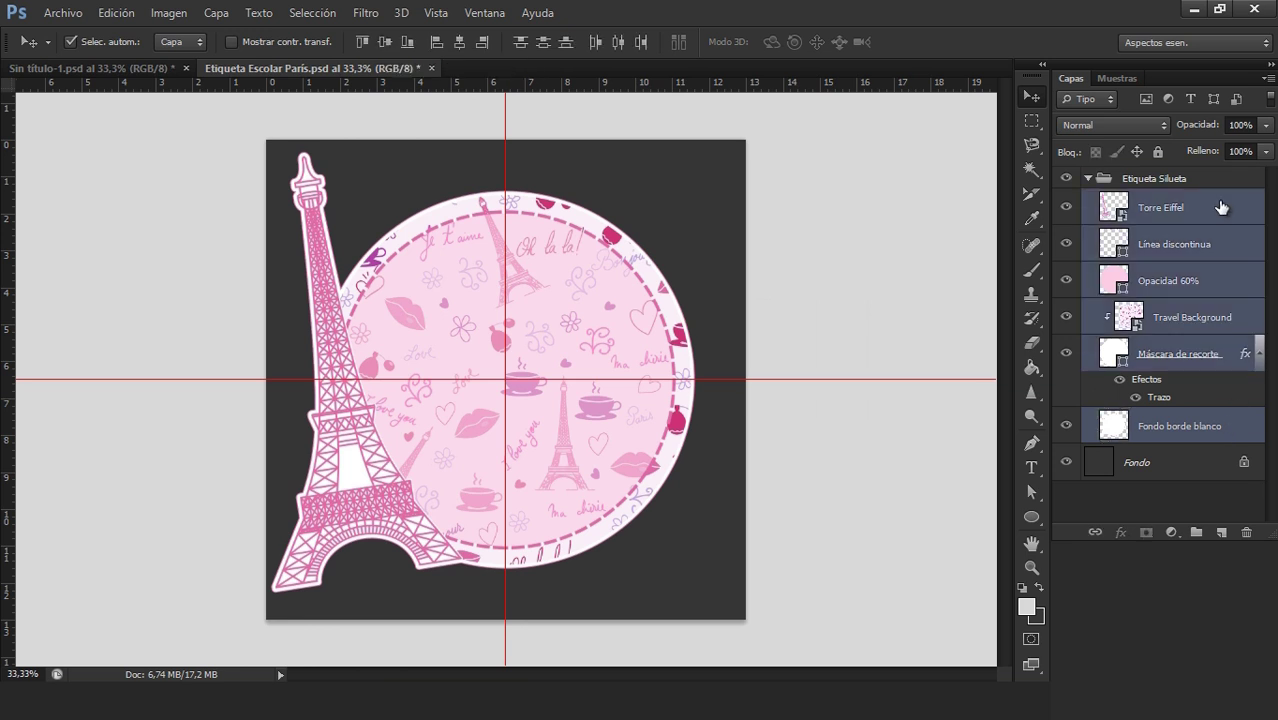
key("ctrl+g")
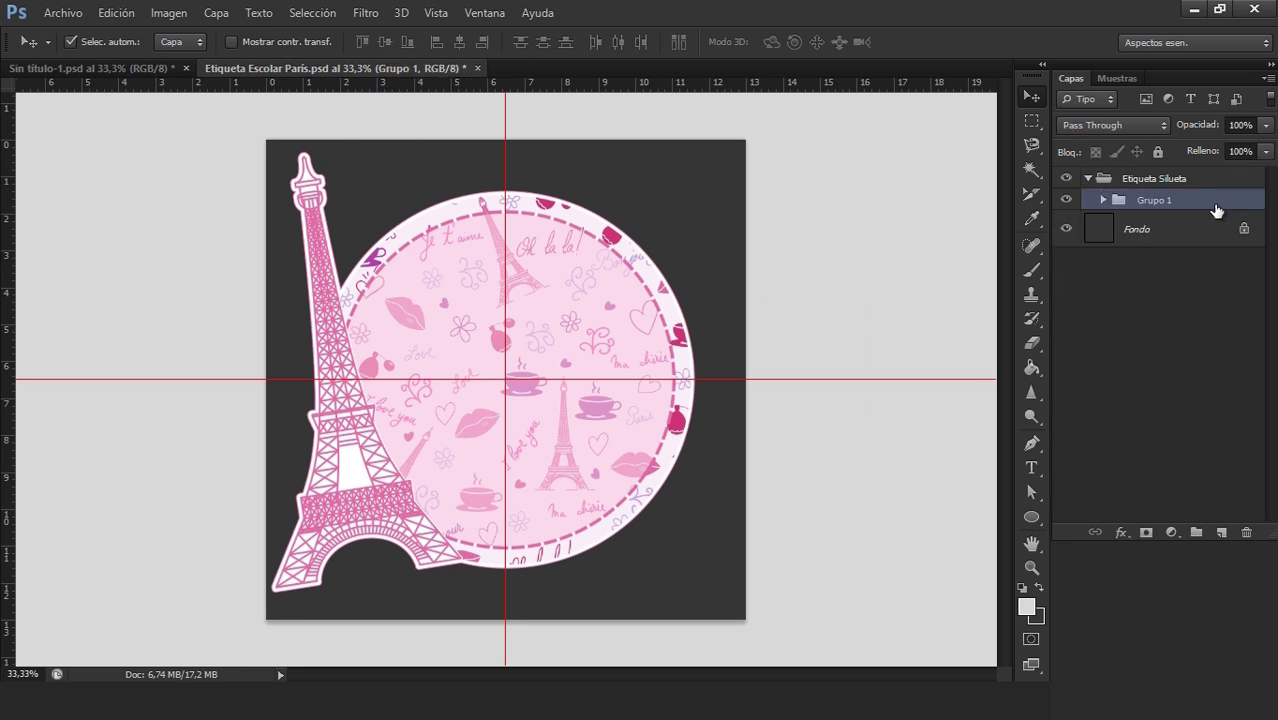
double_click(1153, 200)
type("Silueta")
key("Return")
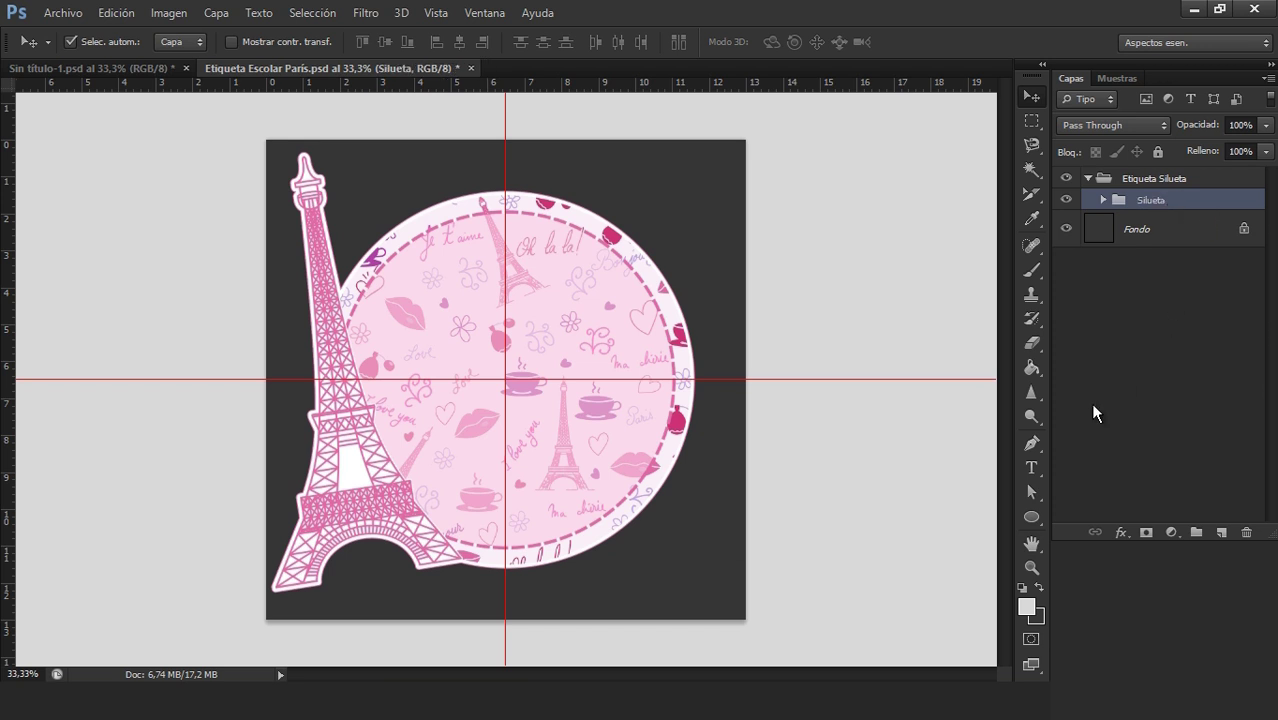
- Create a text box across the circle's upper half in Yessy, 37 pt, purple b040a2, and enter the child's first names
key("t")
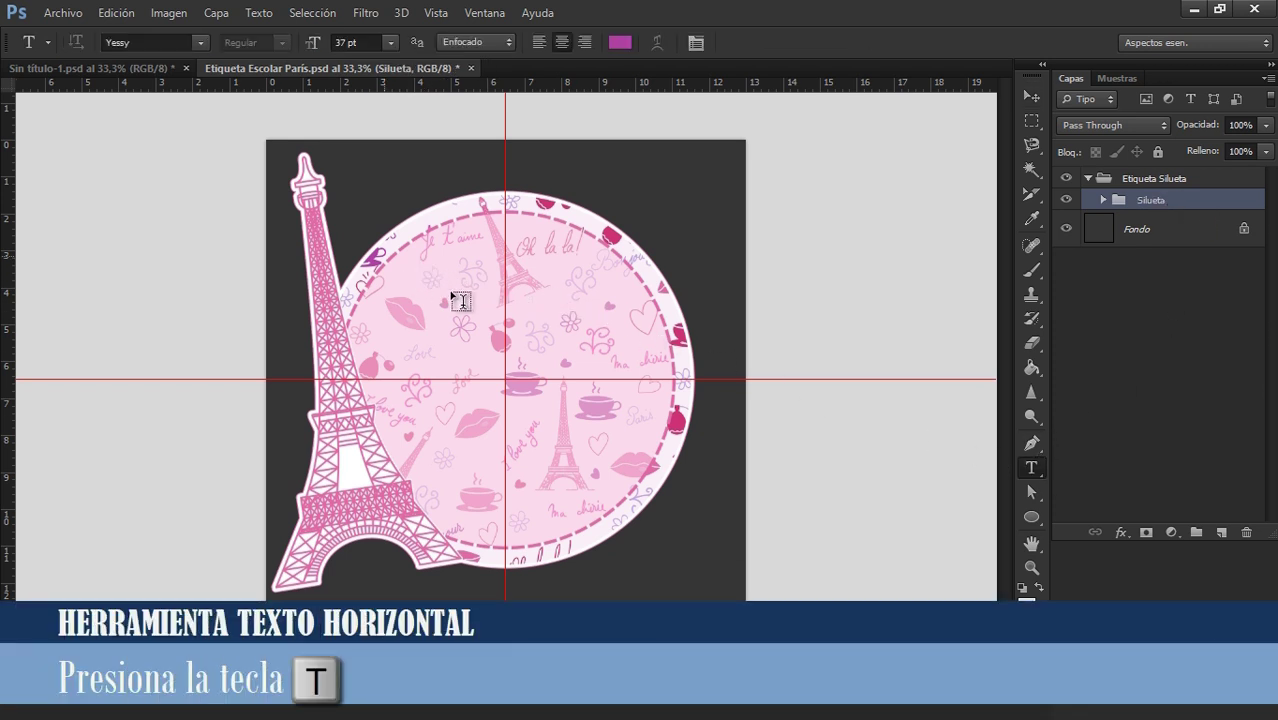
left_click_drag(384, 256, 663, 341)
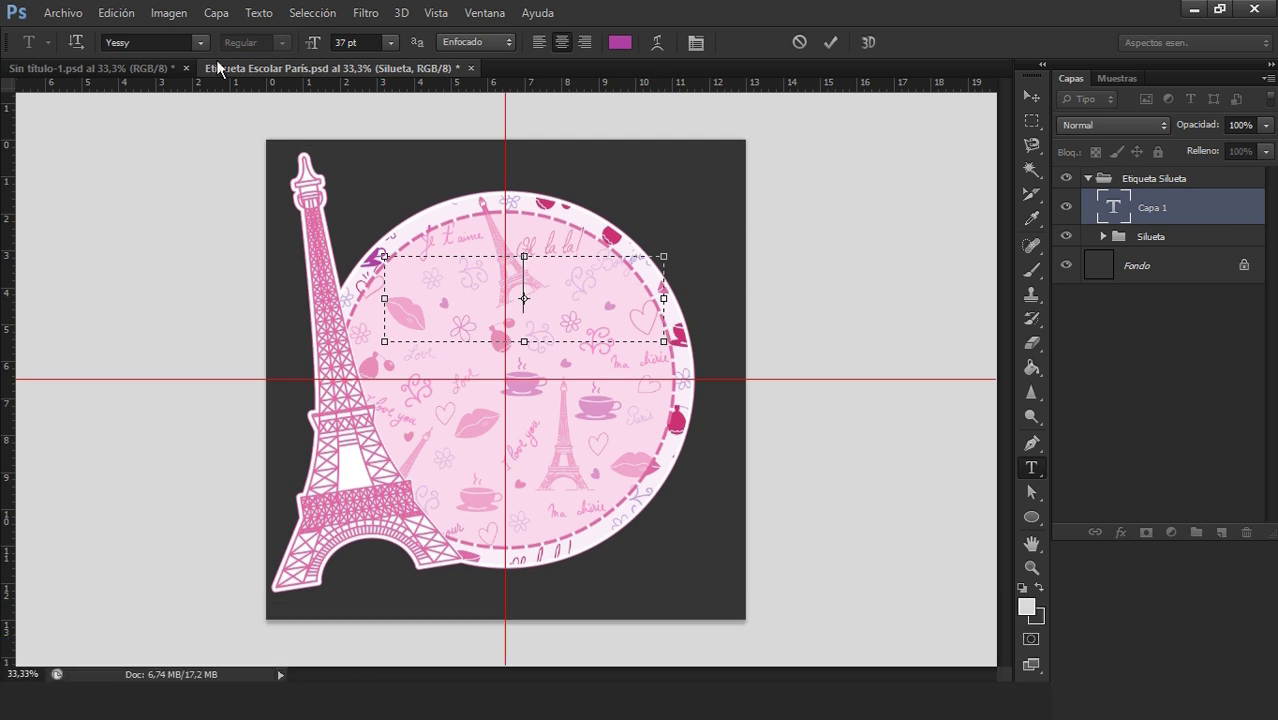
left_click(200, 42)
left_click(175, 180)
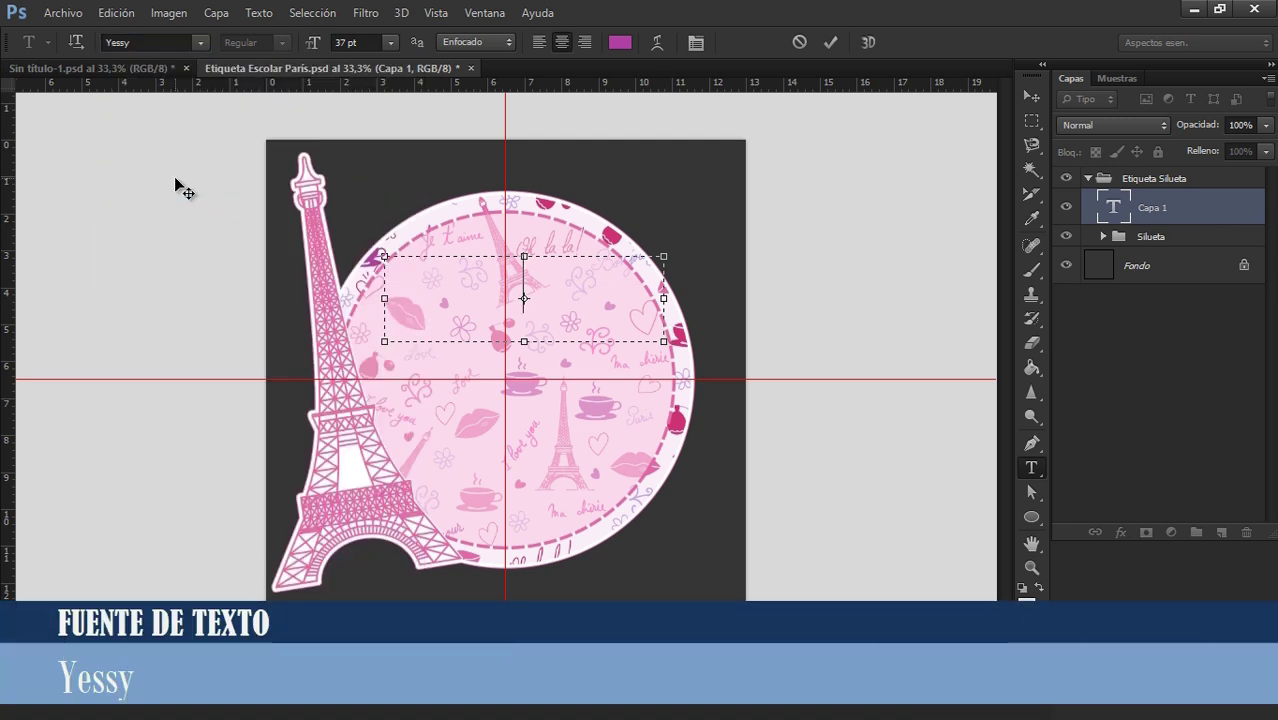
left_click(620, 42)
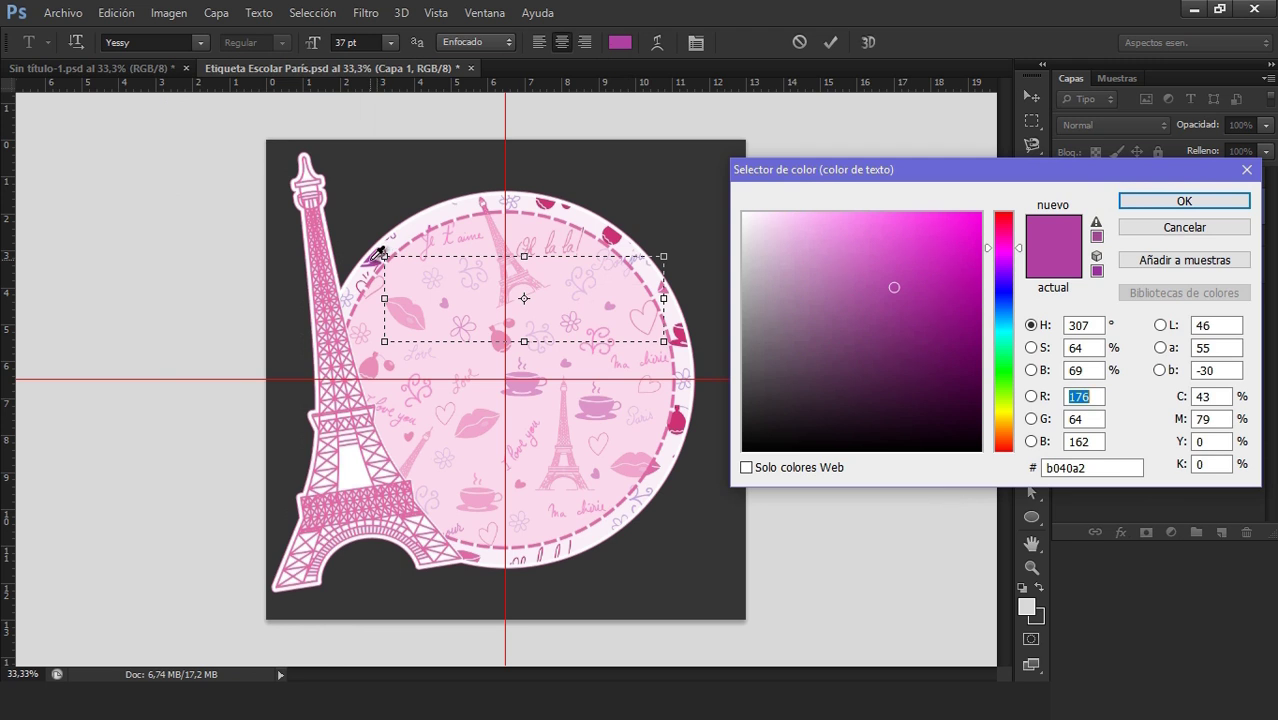
left_click(1186, 202)
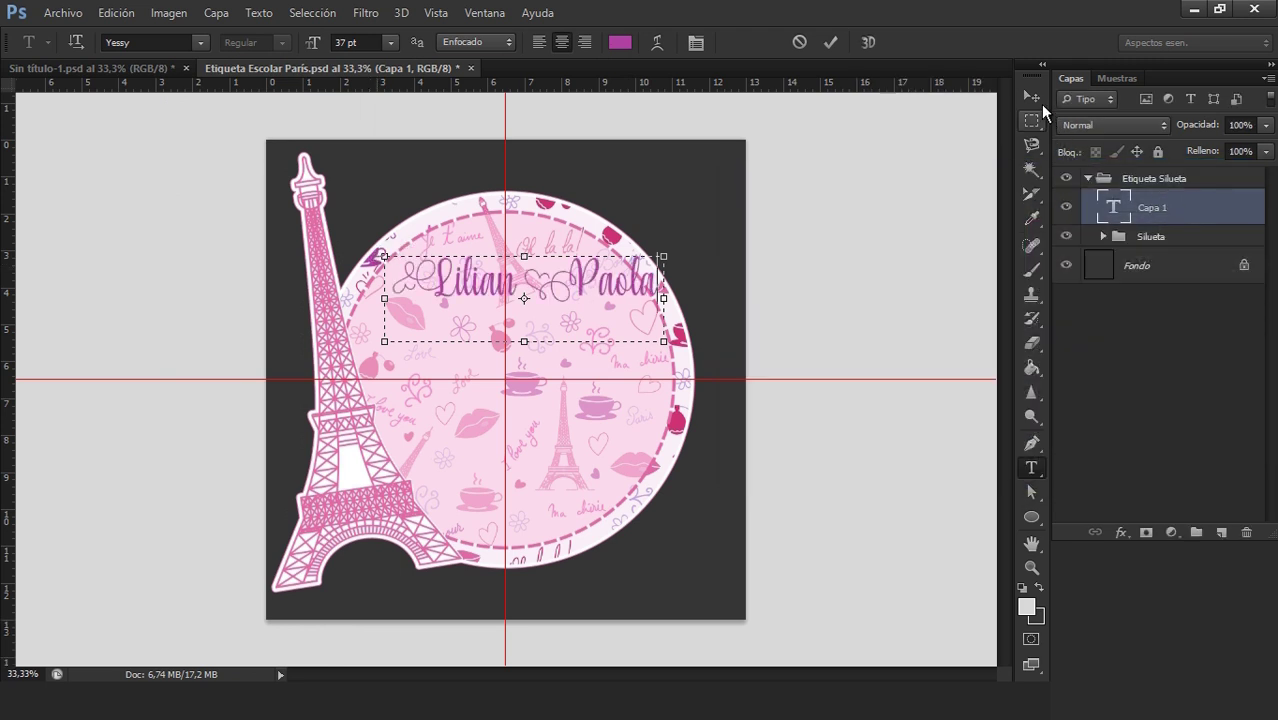
- Center the name text above the horizontal guide, duplicate its layer and place the copy beneath the original
left_click(1031, 96)
left_click_drag(586, 292, 565, 318)
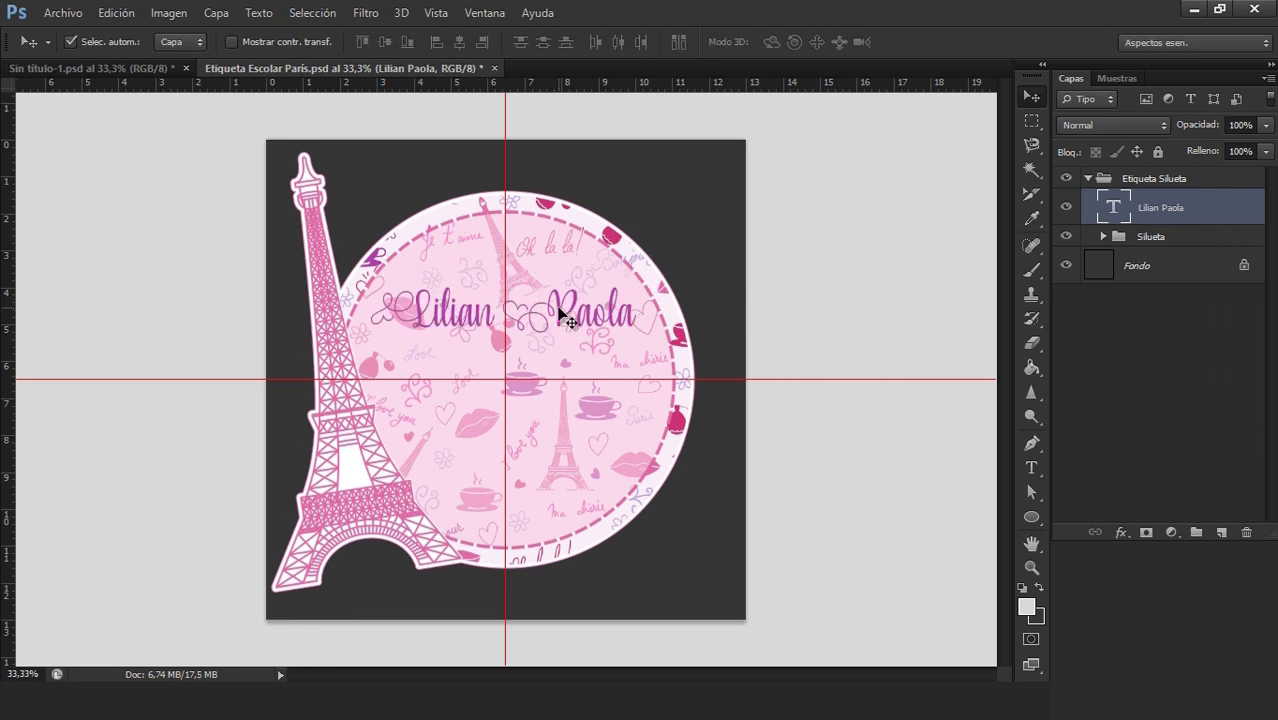
key("ctrl+j")
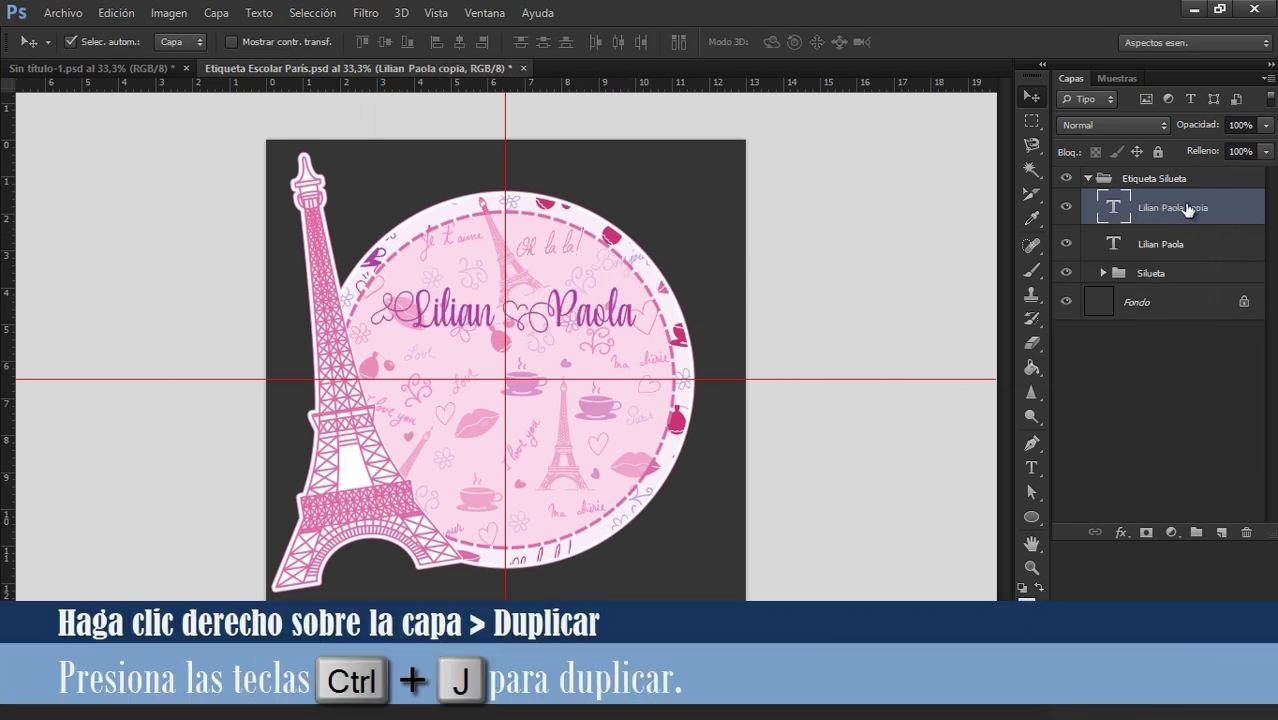
left_click_drag(1236, 209, 1230, 260)
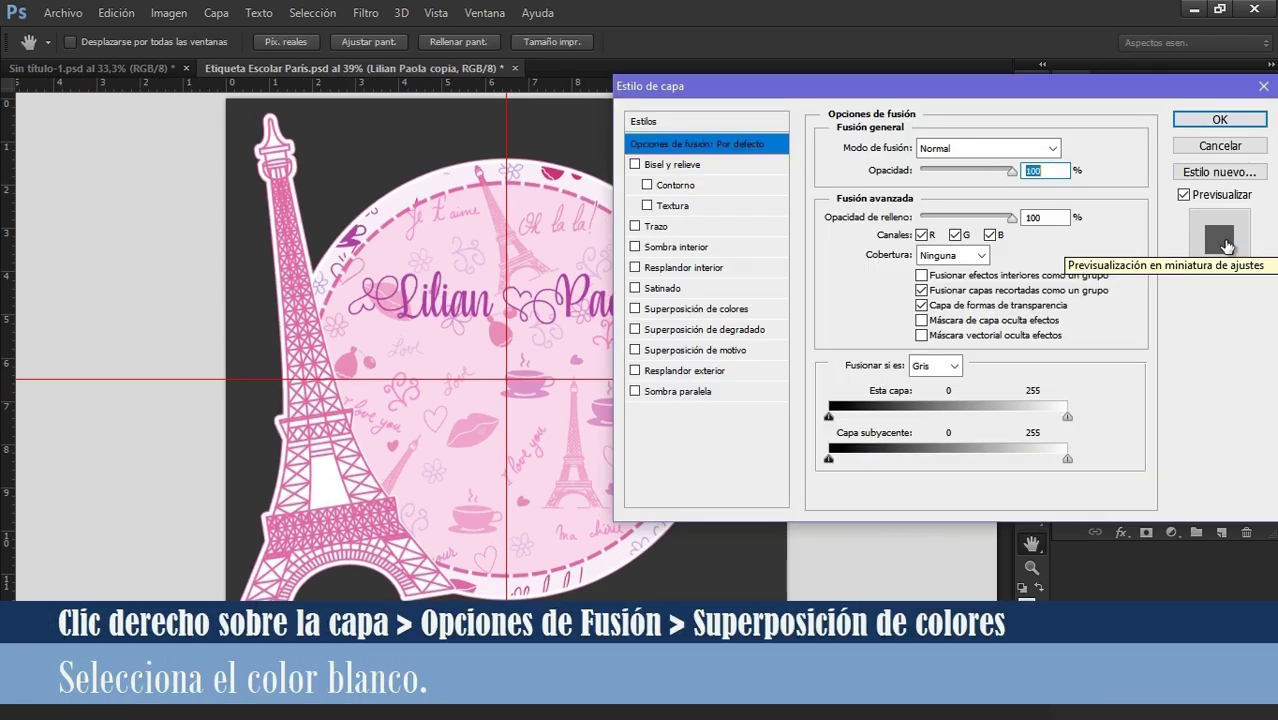
- Add a white (ffffff) color overlay to the duplicated name layer
left_click(740, 309)
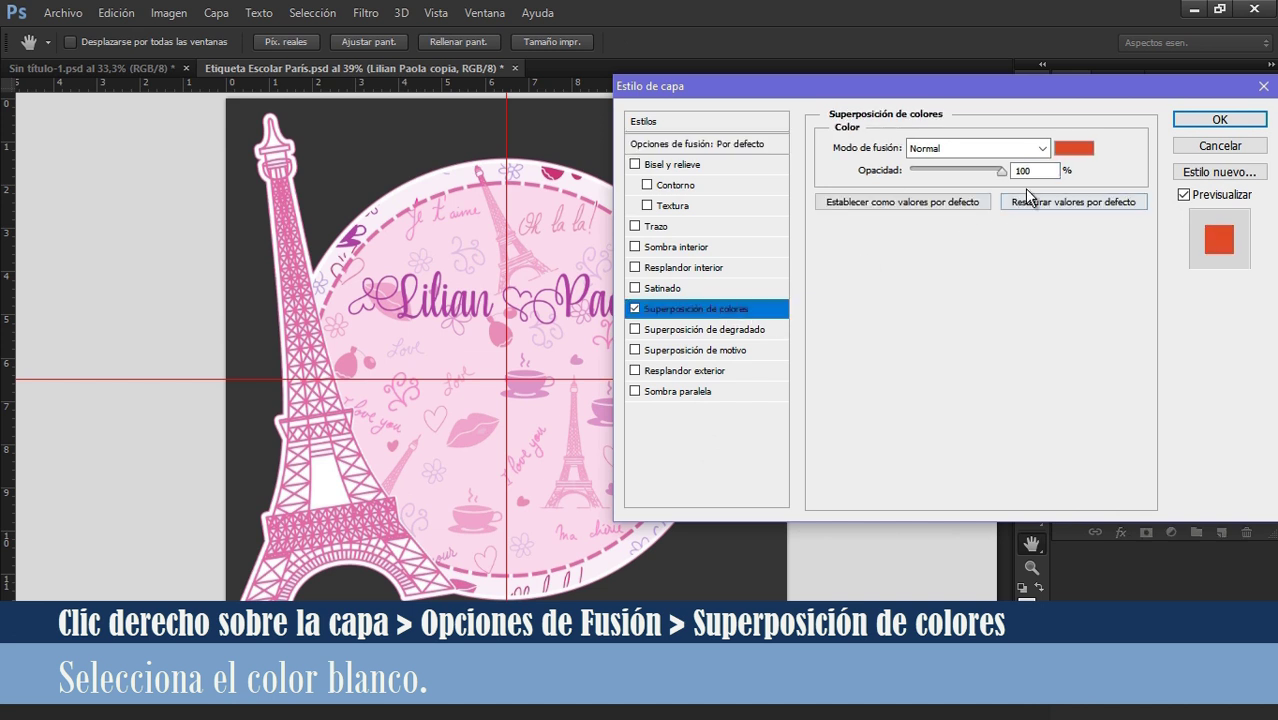
left_click(1058, 150)
left_click_drag(772, 224, 716, 188)
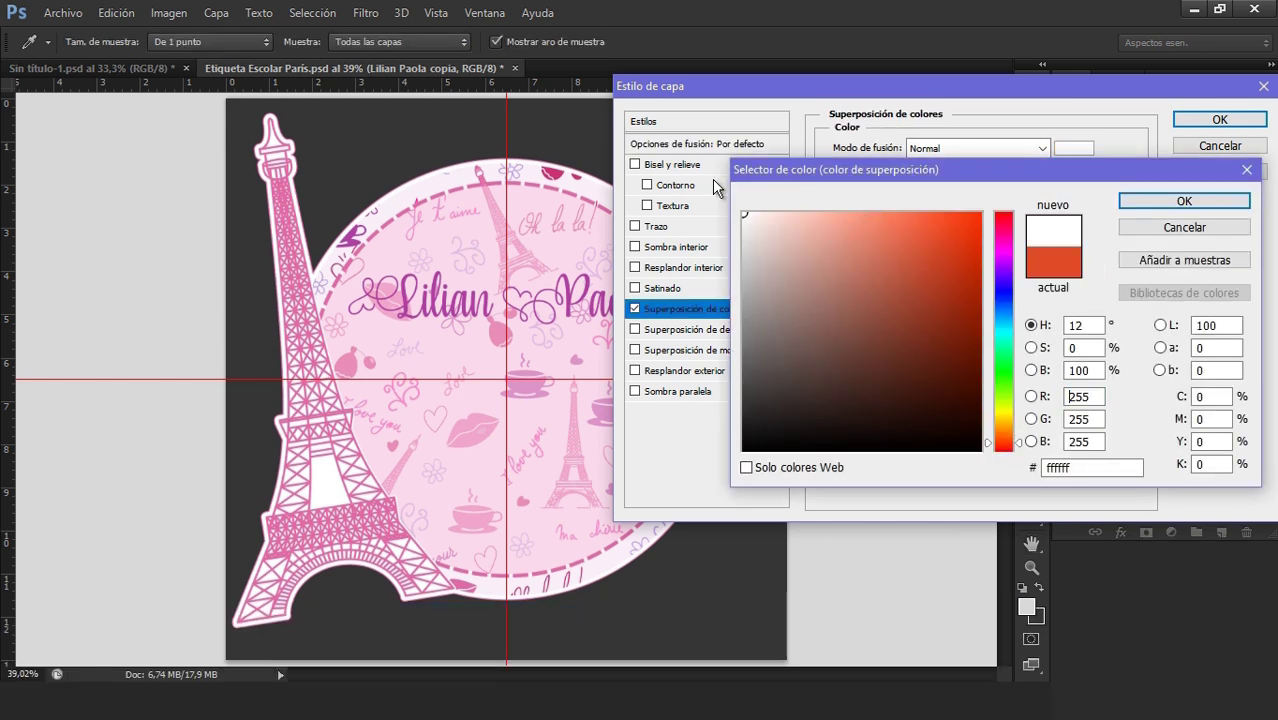
left_click(1151, 201)
- Add a 13 px exterior stroke in white (ffffff) to the duplicated name layer
left_click(678, 226)
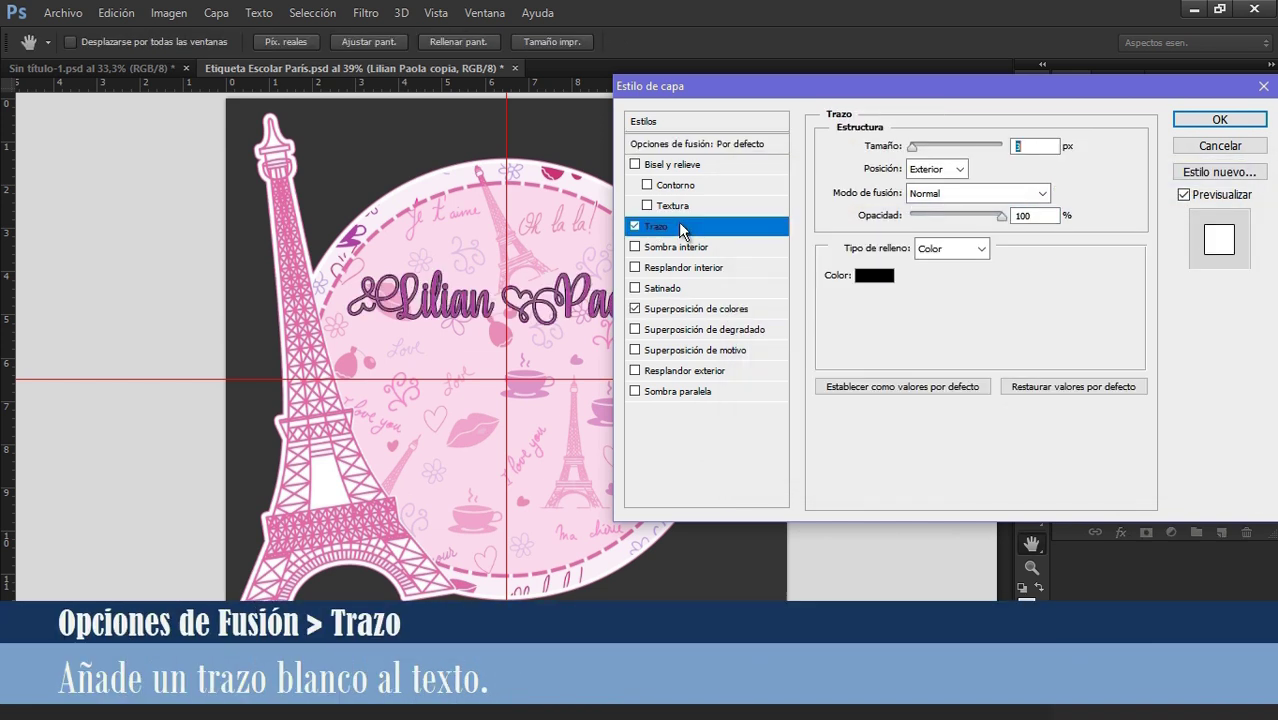
left_click(874, 275)
left_click_drag(827, 248, 744, 214)
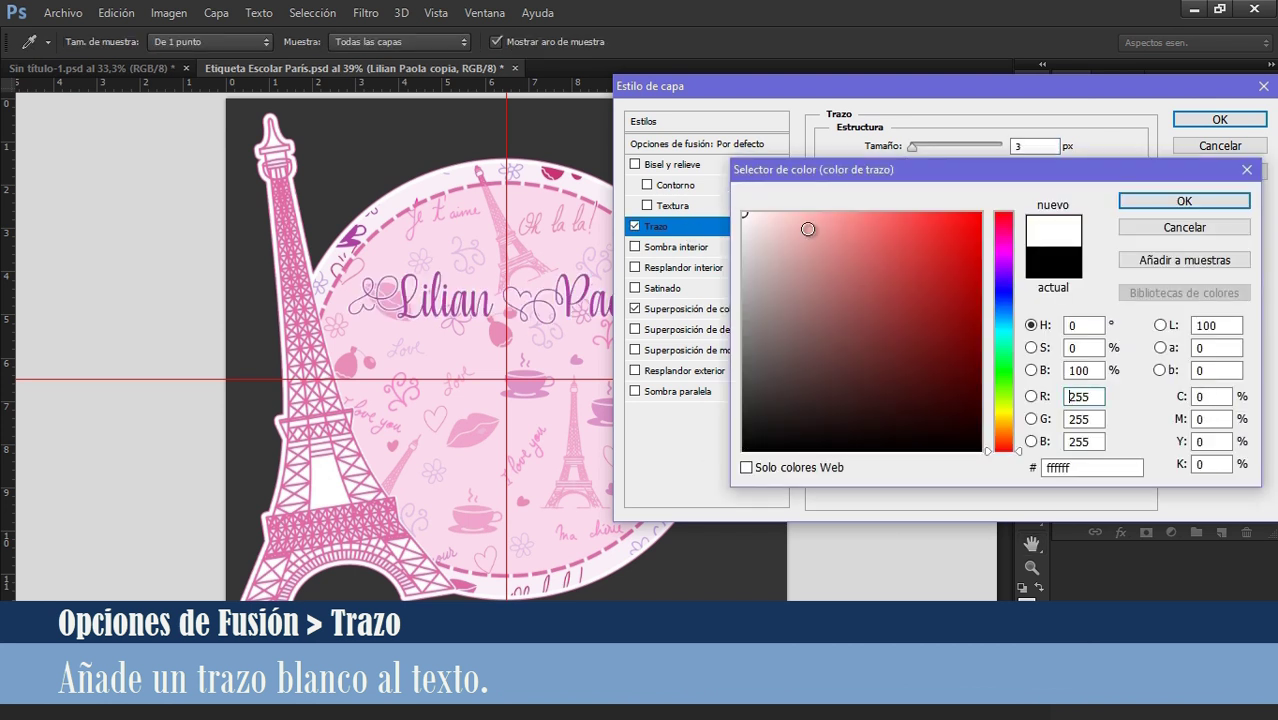
left_click(1128, 205)
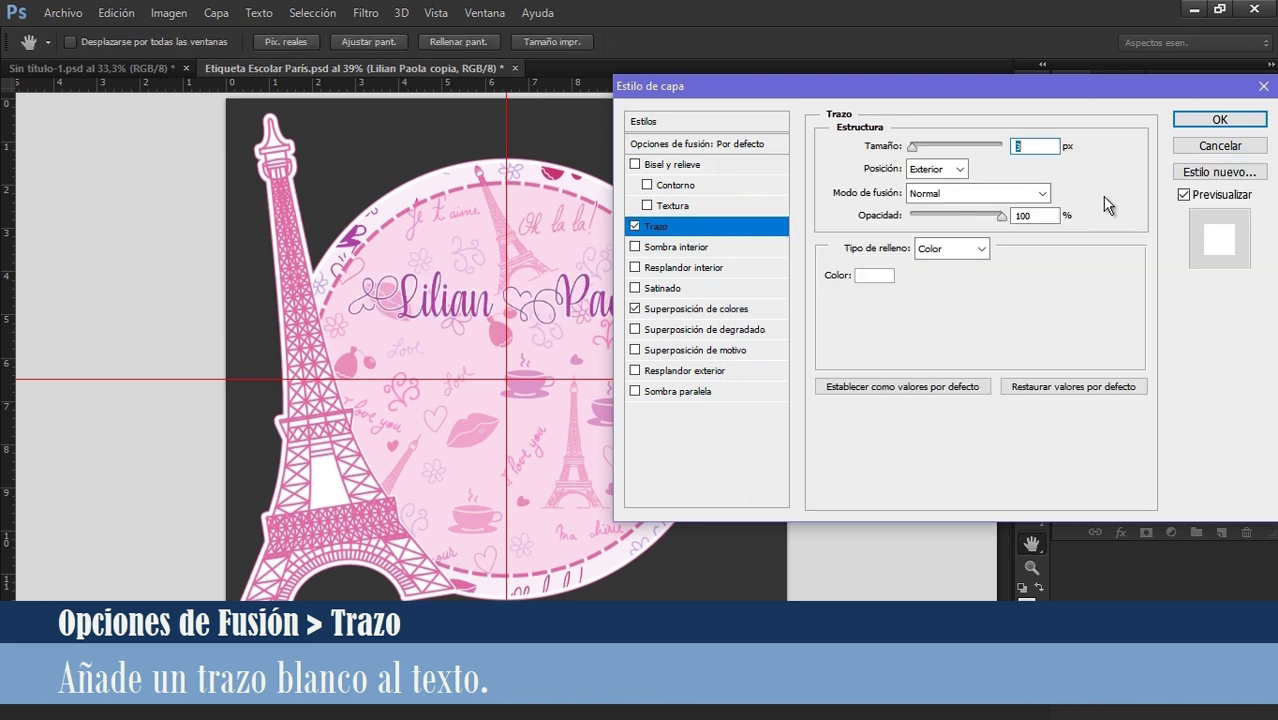
type("12")
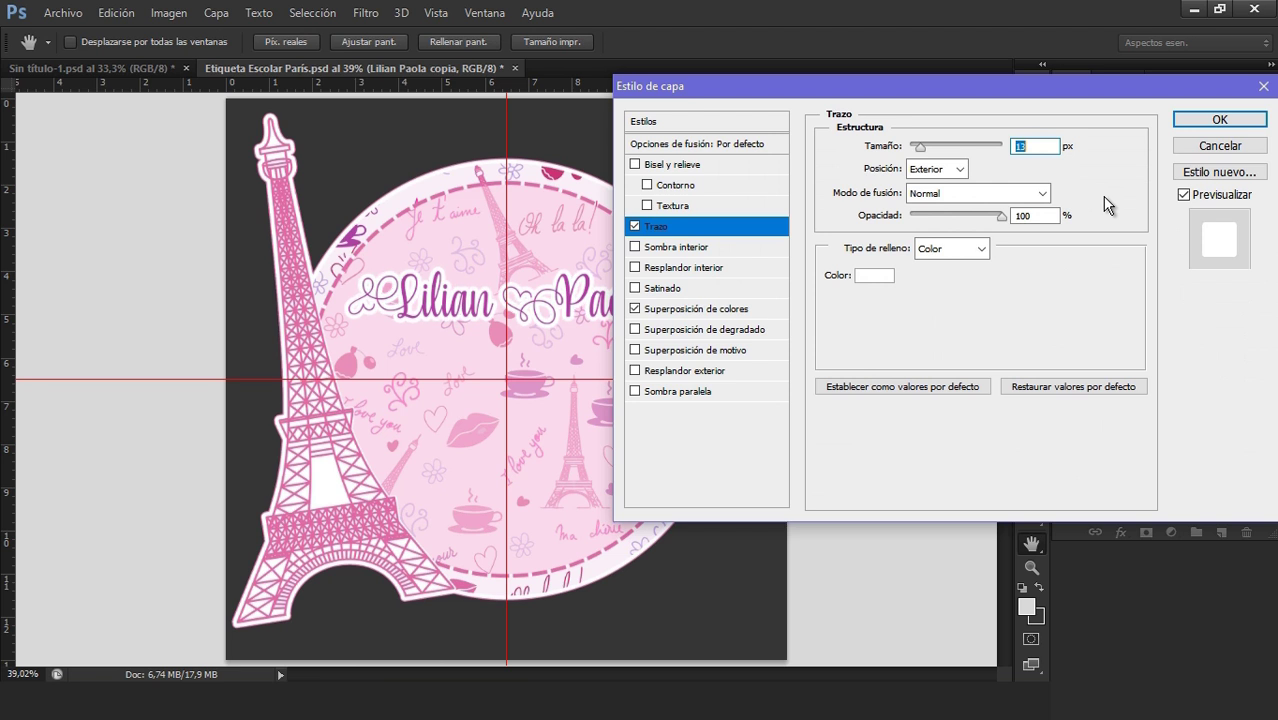
left_click(1220, 120)
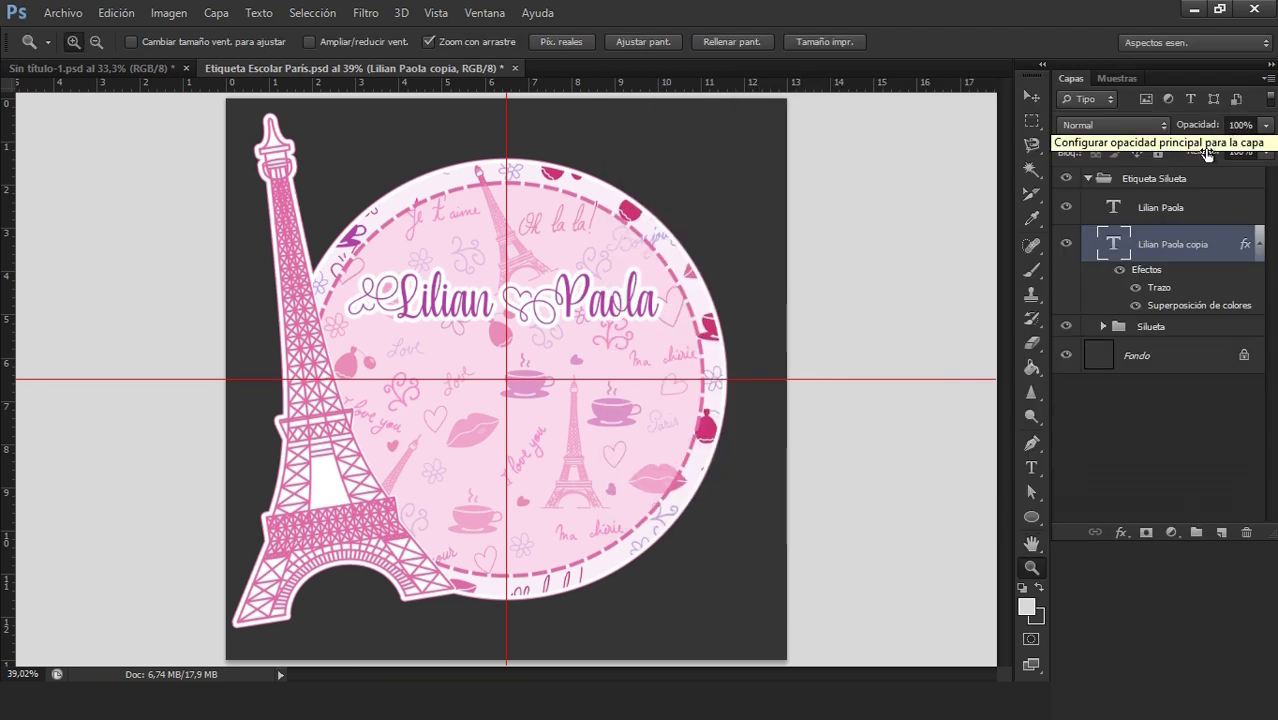
- Hide the Silueta group and the original name text, and rasterize the layer style of the name copy
left_click(1066, 327)
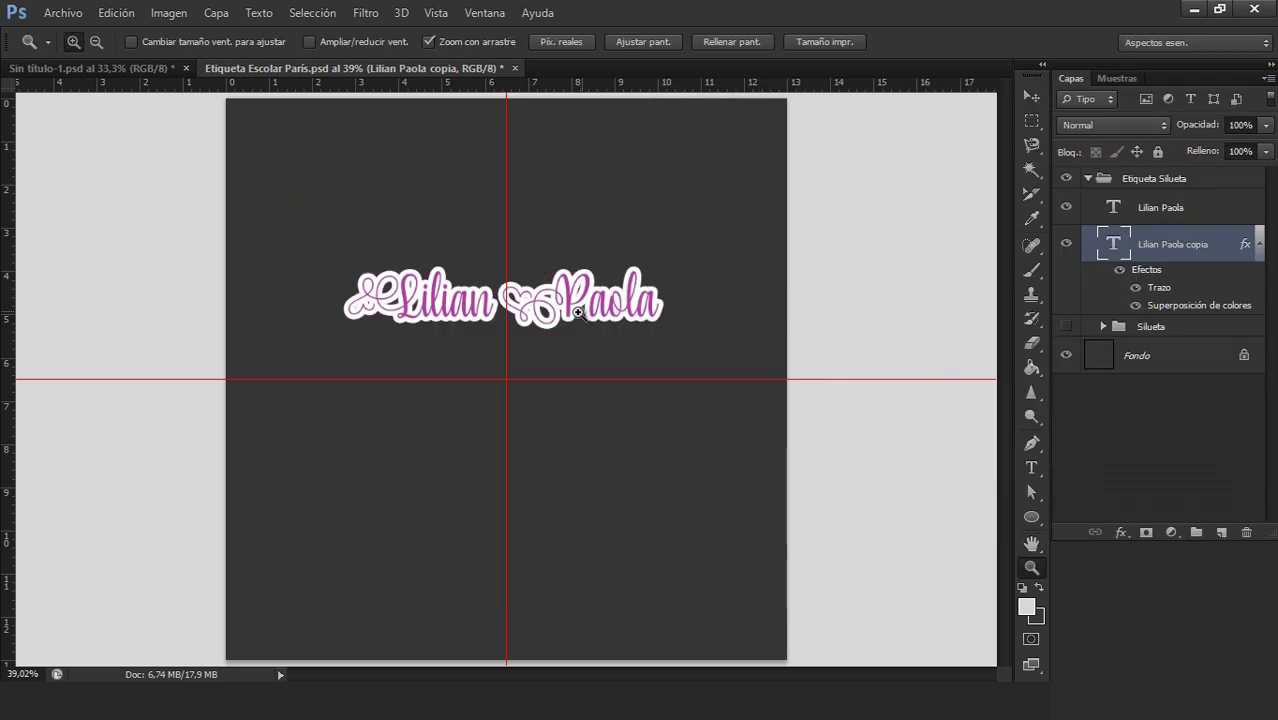
left_click(578, 313)
left_click(513, 271)
left_click(513, 271)
key("v")
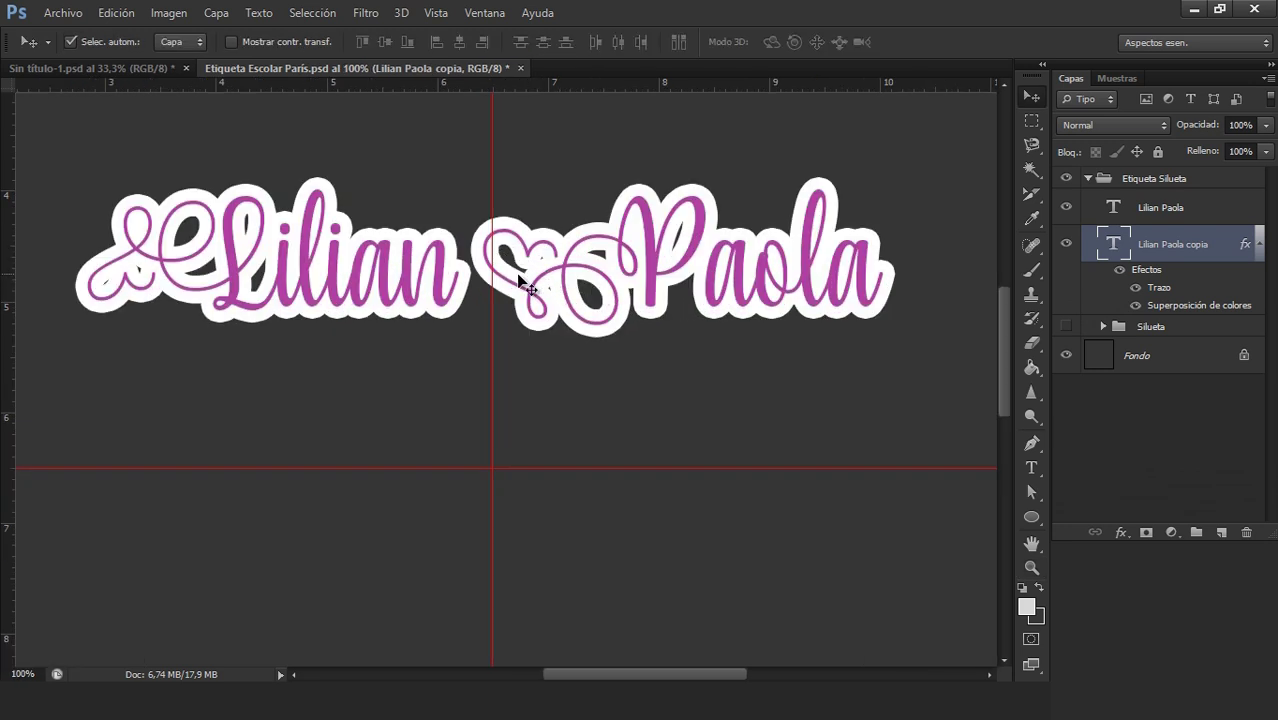
left_click(1066, 207)
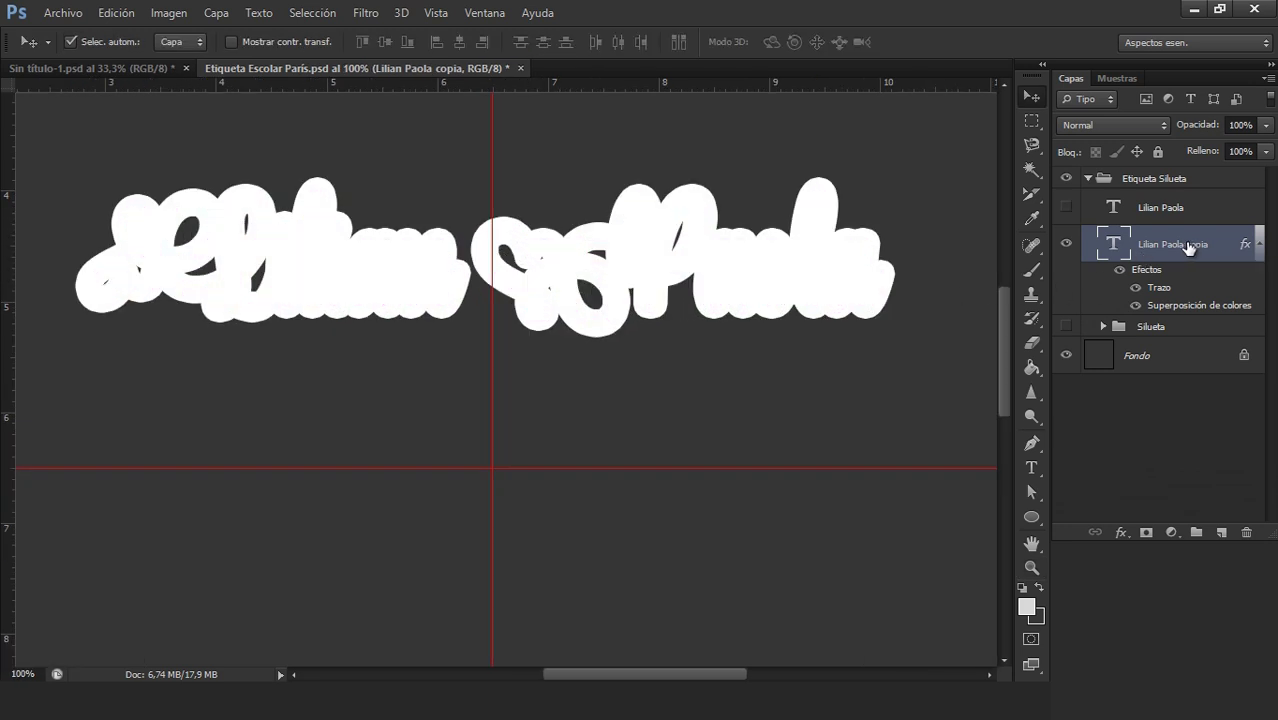
right_click(1188, 248)
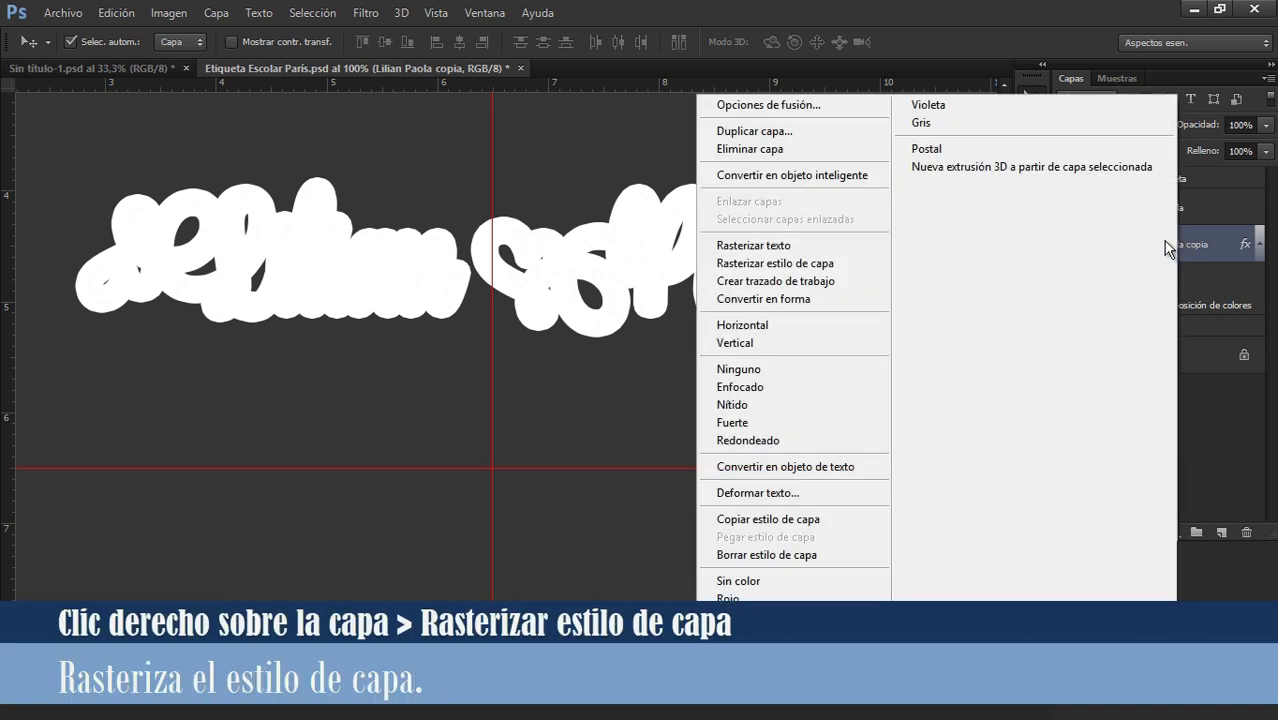
left_click(845, 272)
- Paint over the gaps in the name copy's white border with a white 13 px round brush at 100% hardness
left_click(1032, 270)
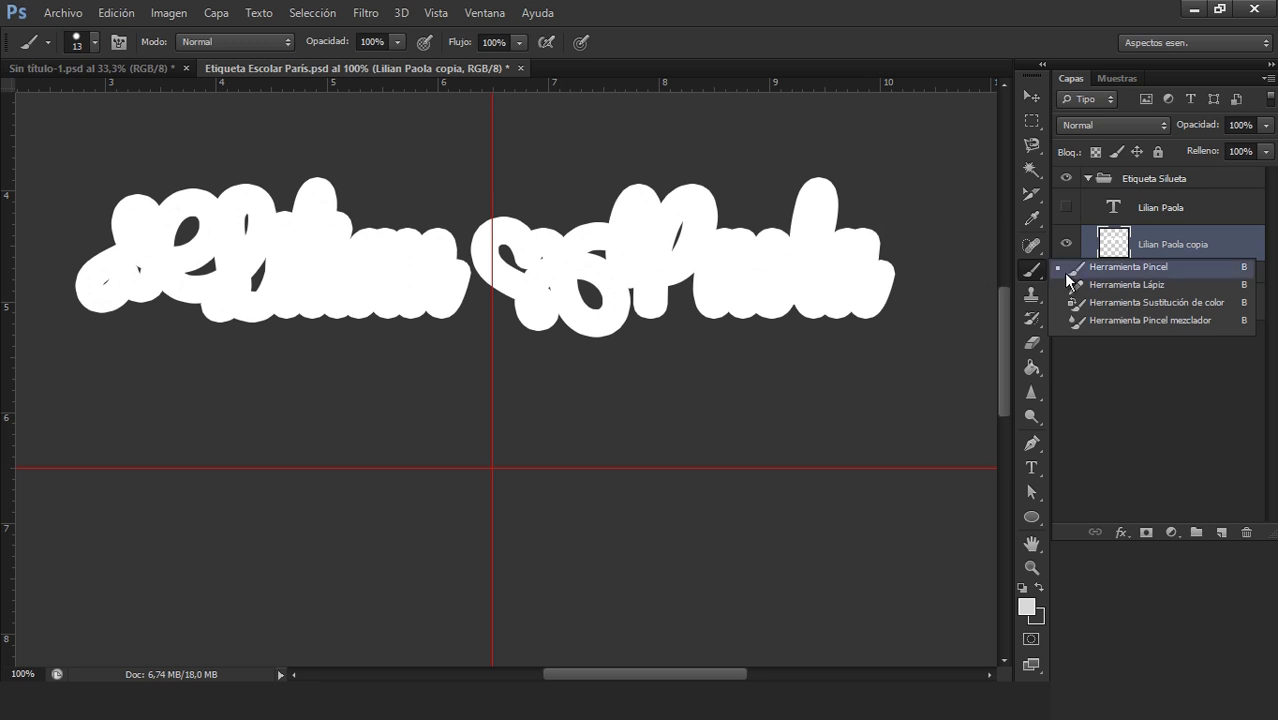
left_click(1103, 277)
left_click(1026, 606)
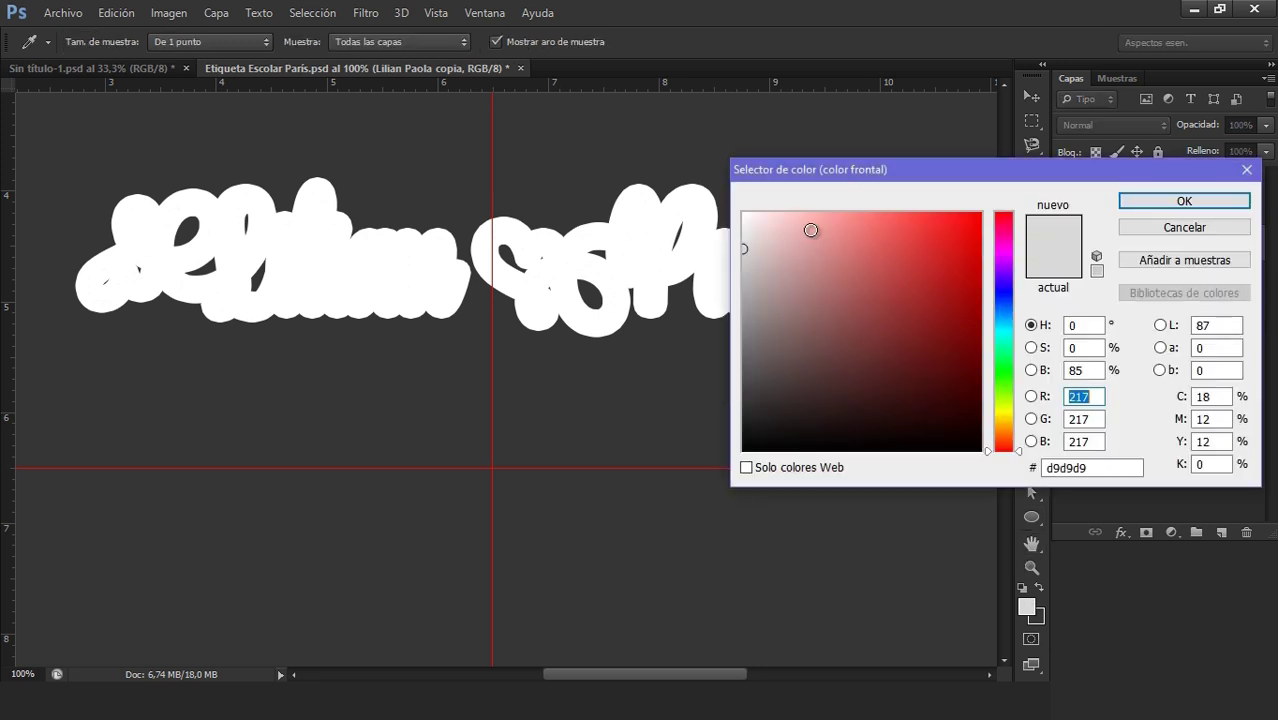
left_click(744, 213)
left_click(1165, 203)
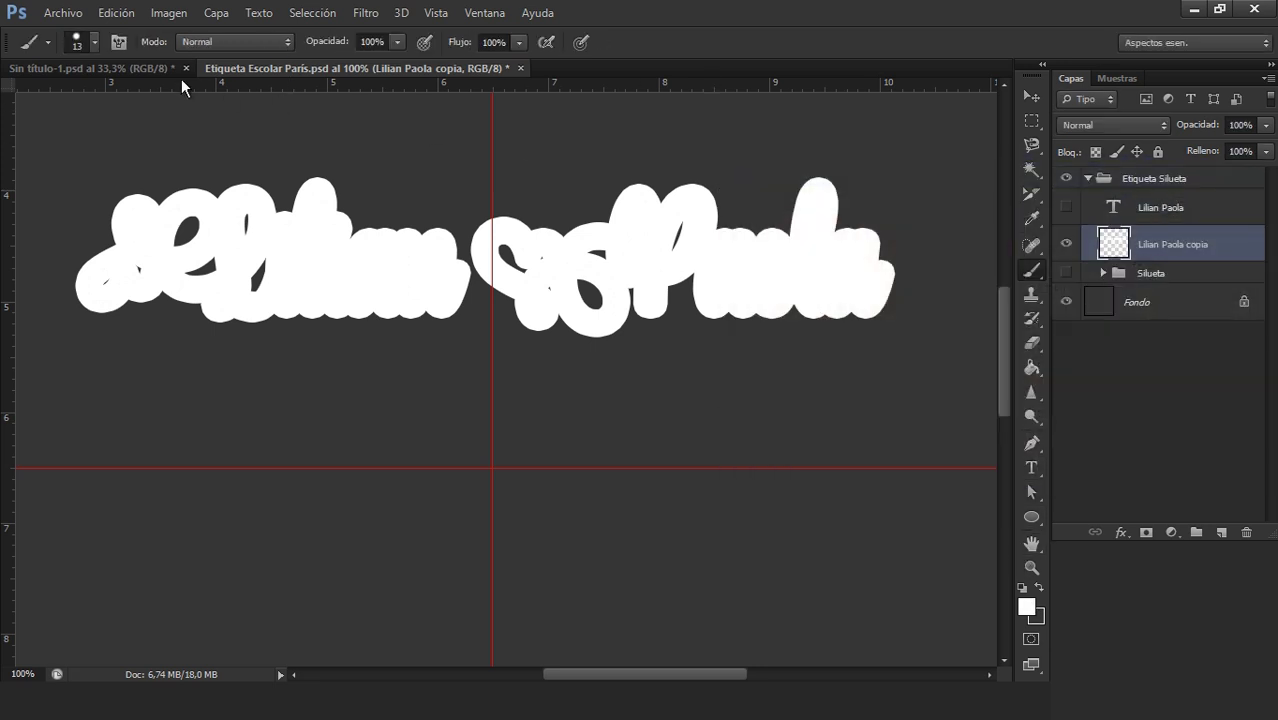
left_click(94, 42)
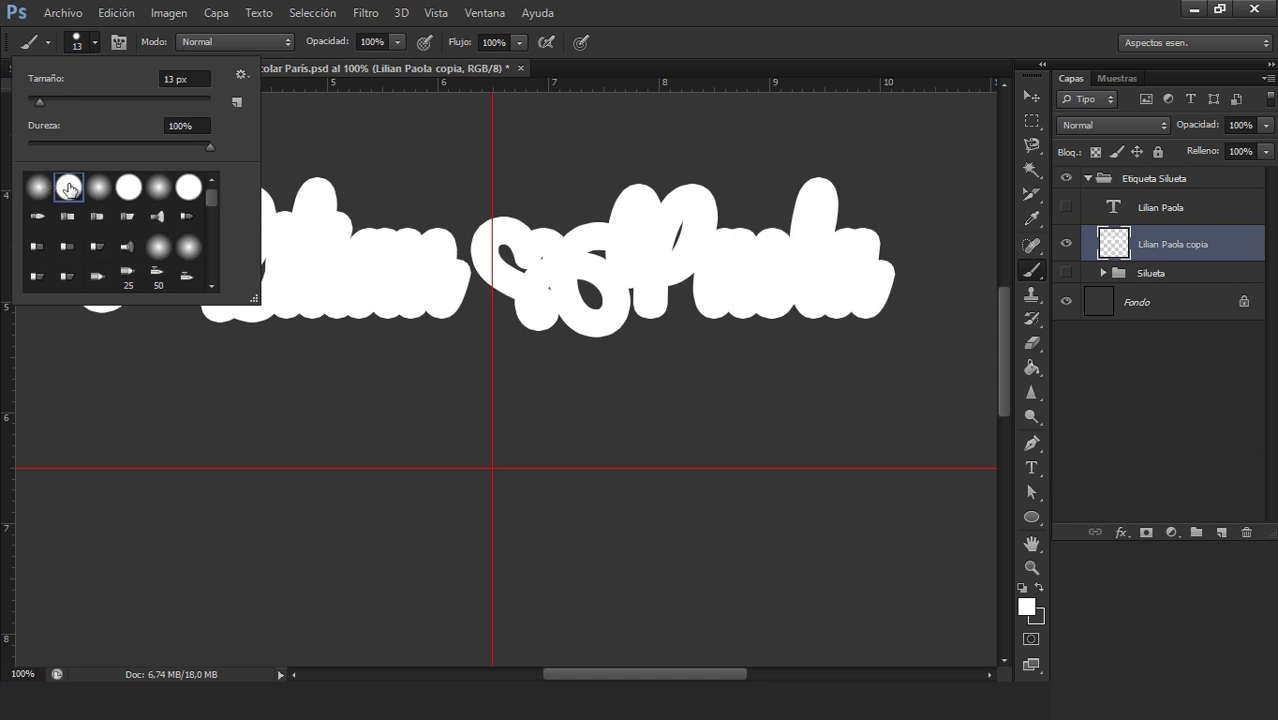
left_click(290, 265)
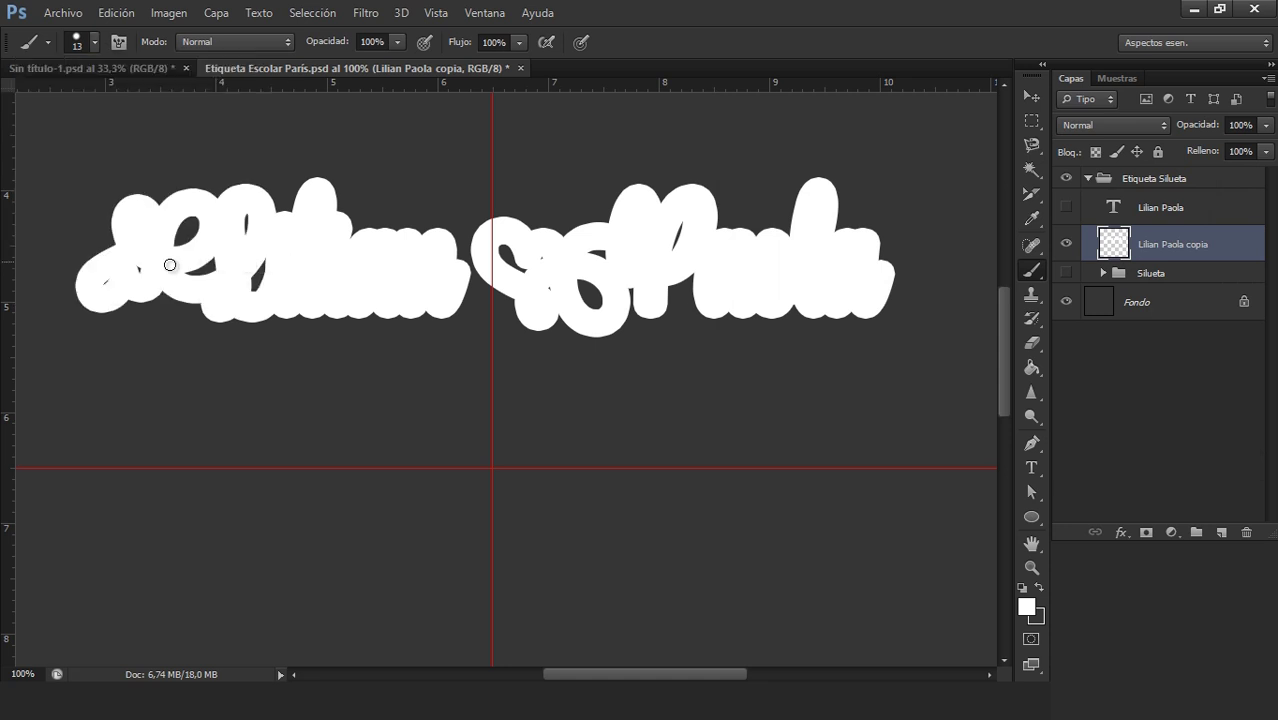
mouse_move(118, 278)
left_mouse_down()
mouse_move(187, 243)
mouse_move(244, 254)
mouse_move(259, 290)
left_mouse_up()
mouse_move(504, 249)
left_mouse_down()
mouse_move(674, 236)
mouse_move(584, 291)
mouse_move(599, 303)
mouse_move(653, 279)
mouse_move(789, 278)
left_mouse_up()
- Show the original name text and the Silueta group again
left_click(1066, 207)
key("ctrl+minus")
key("ctrl+minus")
key("ctrl+minus")
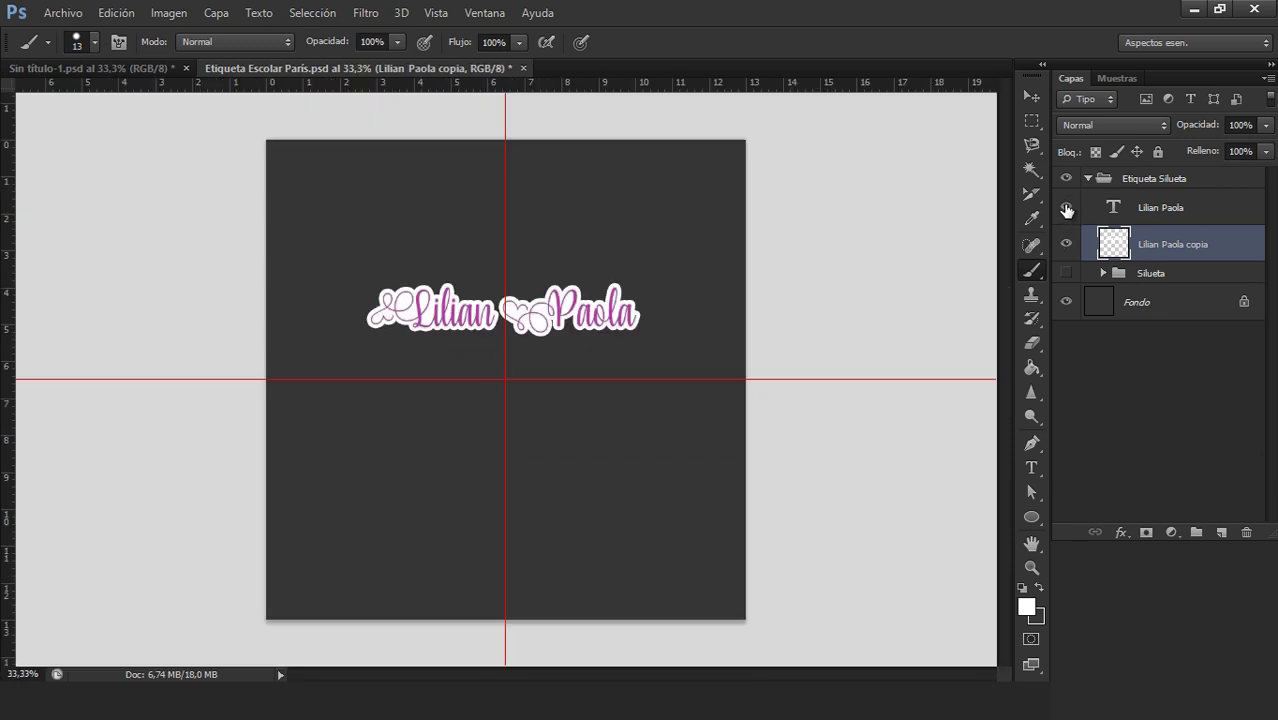
left_click(1066, 273)
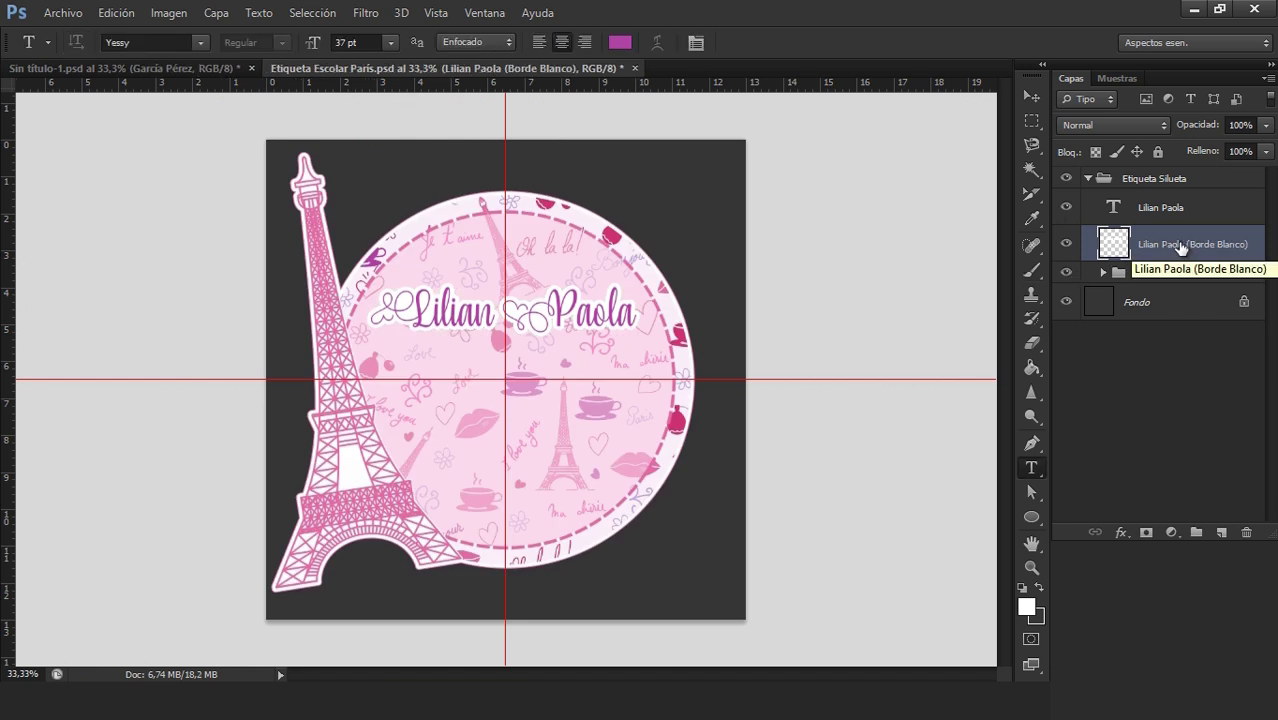
- Add the child's surname as a new text layer below the first name, in Playbill 37 pt with colour db4283
left_click(1181, 209)
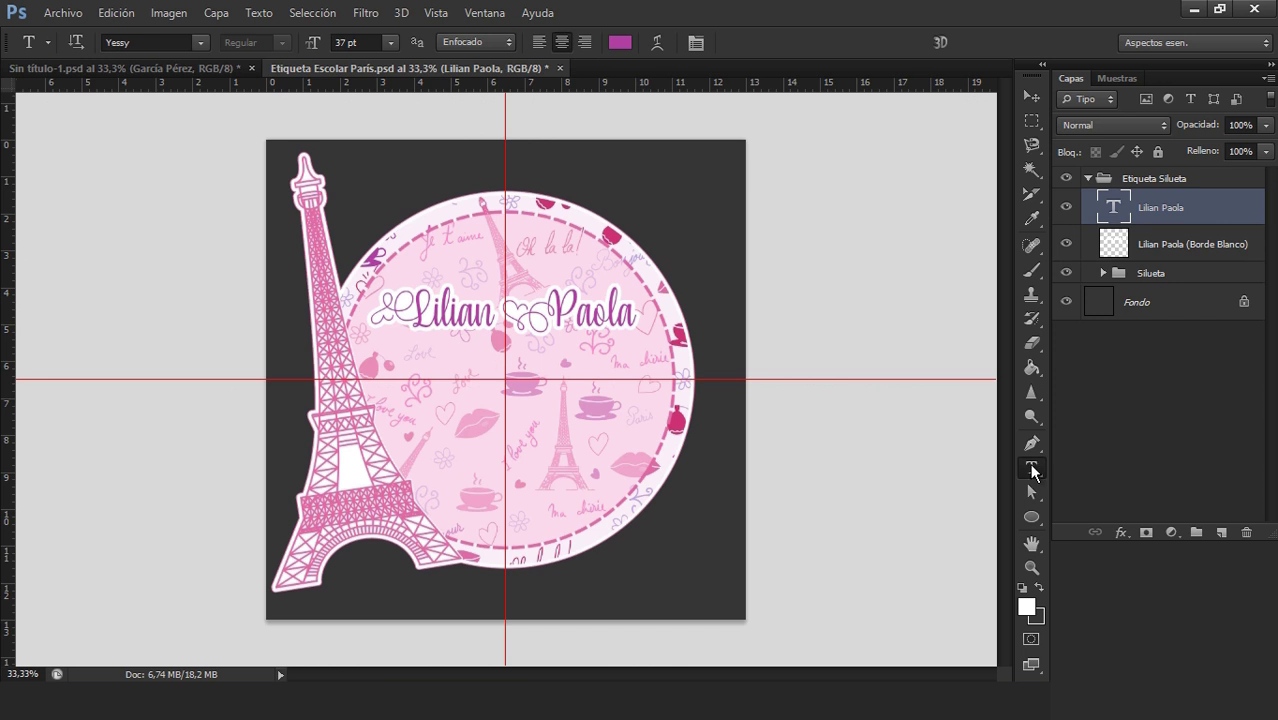
left_click_drag(413, 344, 634, 396)
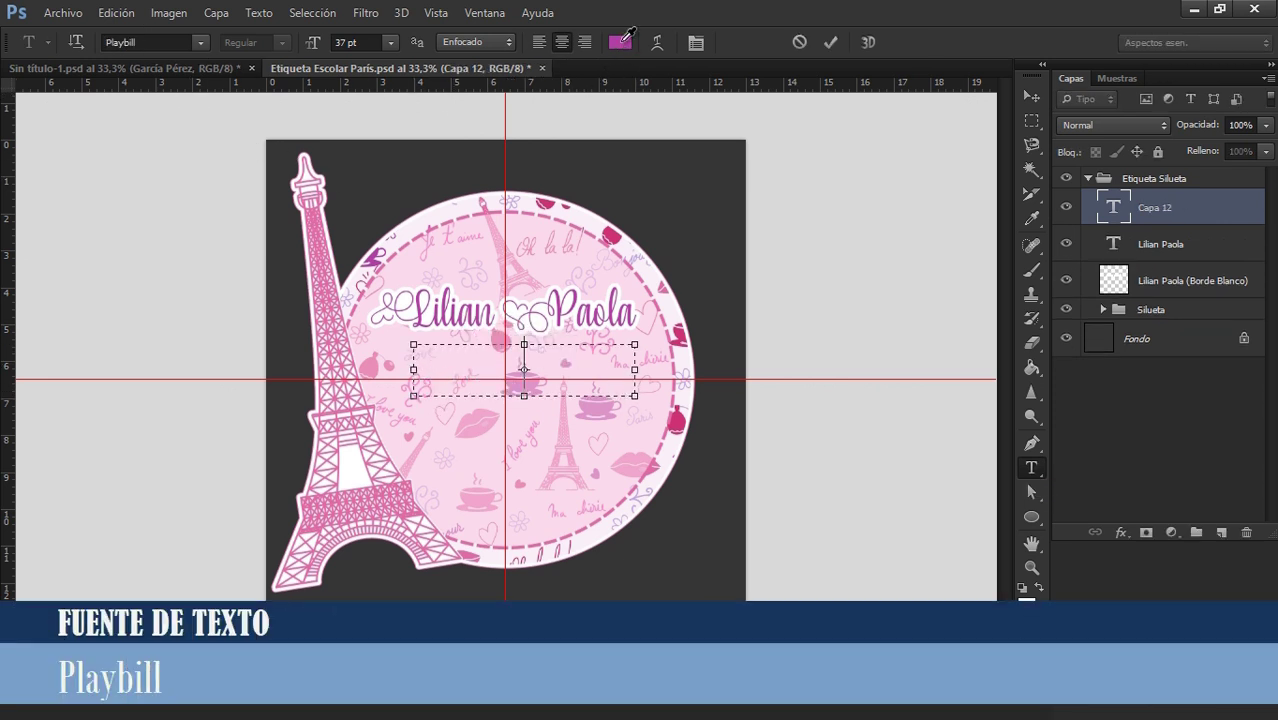
left_click(621, 42)
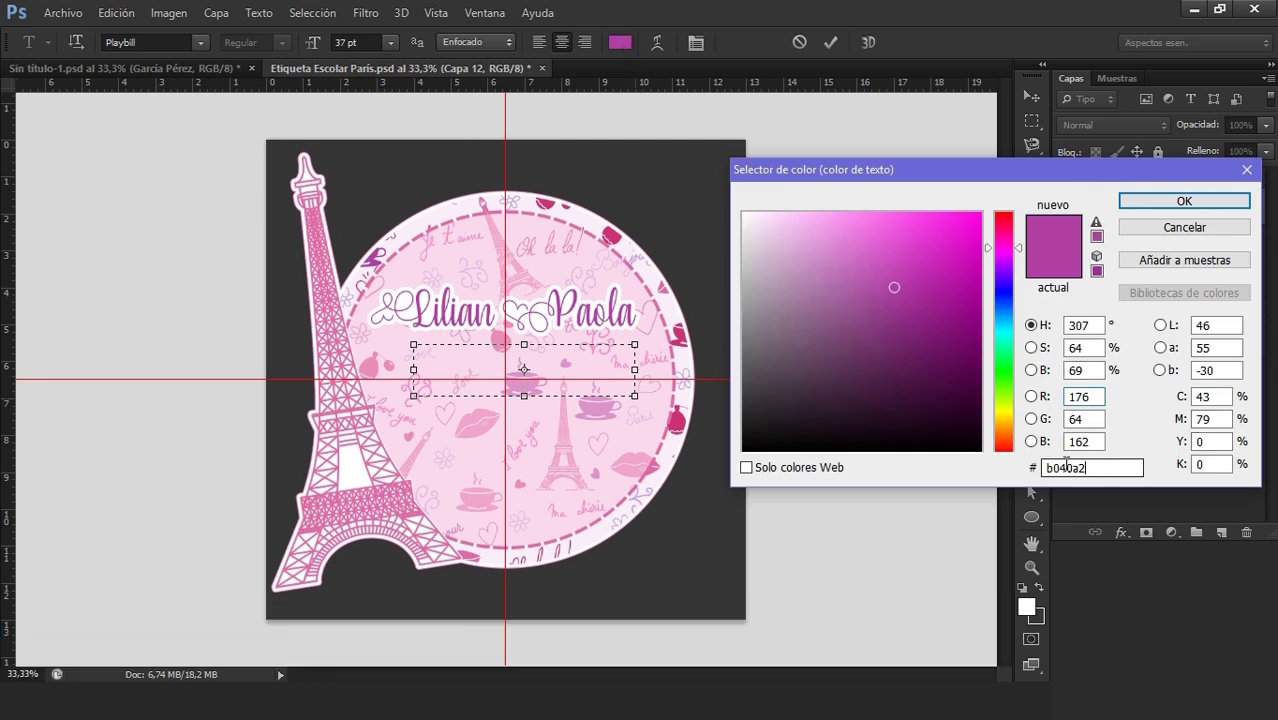
double_click(1092, 467)
type("db4283")
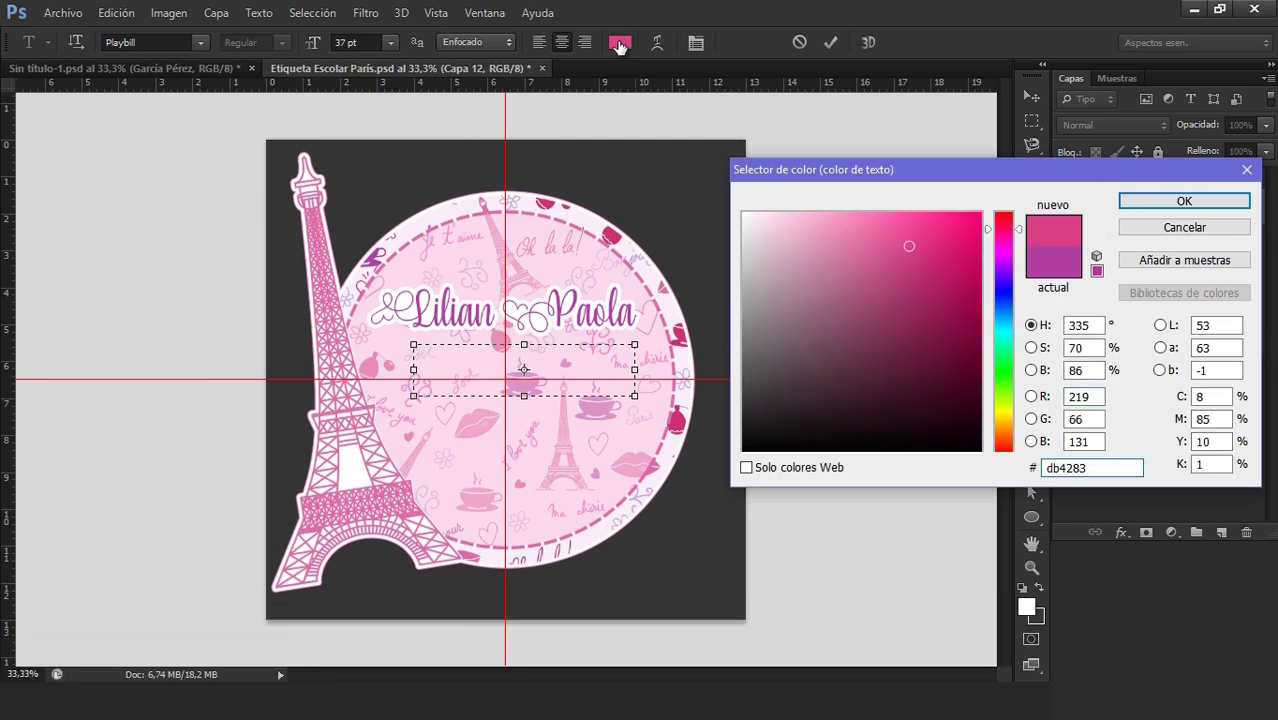
left_click(1163, 202)
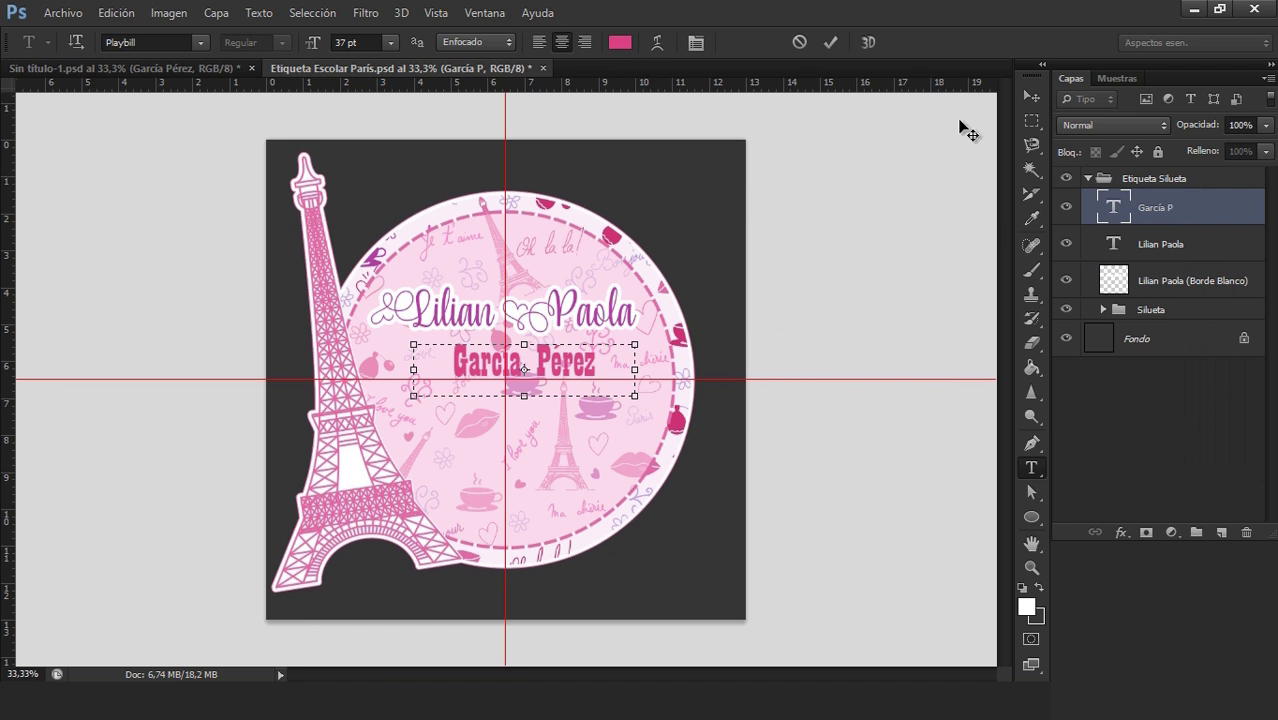
left_click(832, 43)
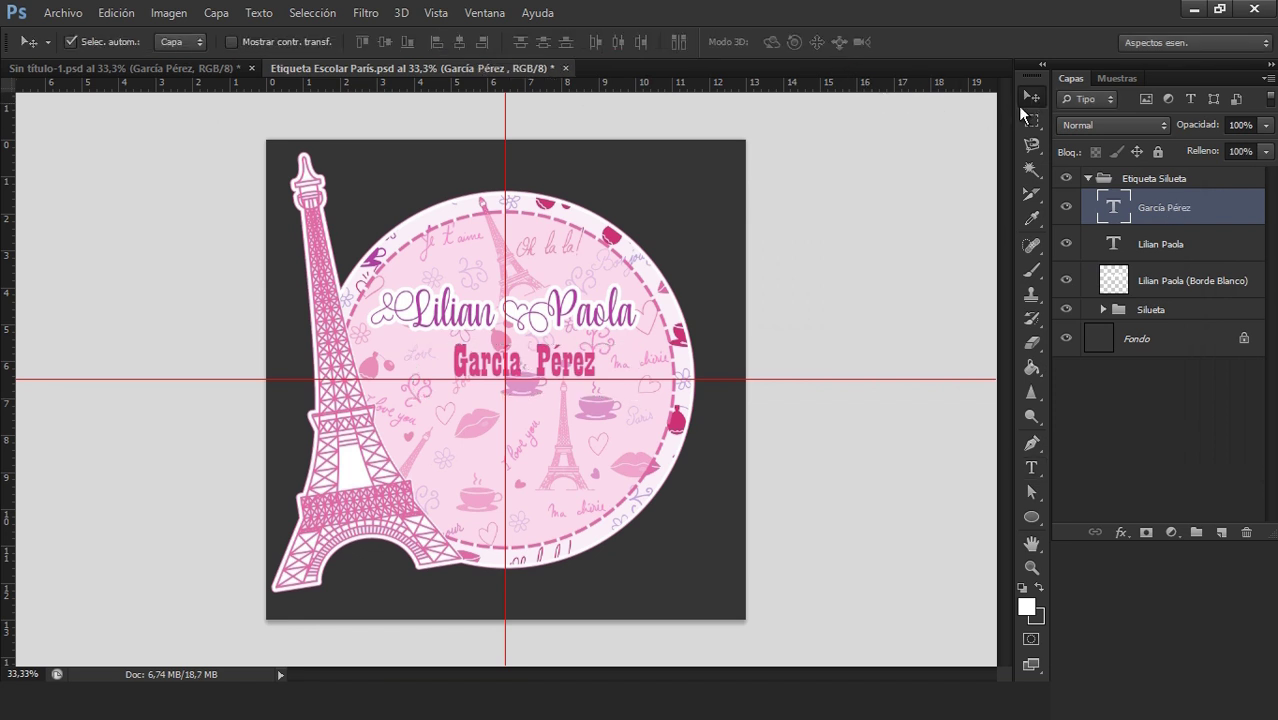
- Center the surname under the first name, and shift the surname, name and white border layers together slightly up and right
left_click_drag(601, 349, 583, 355)
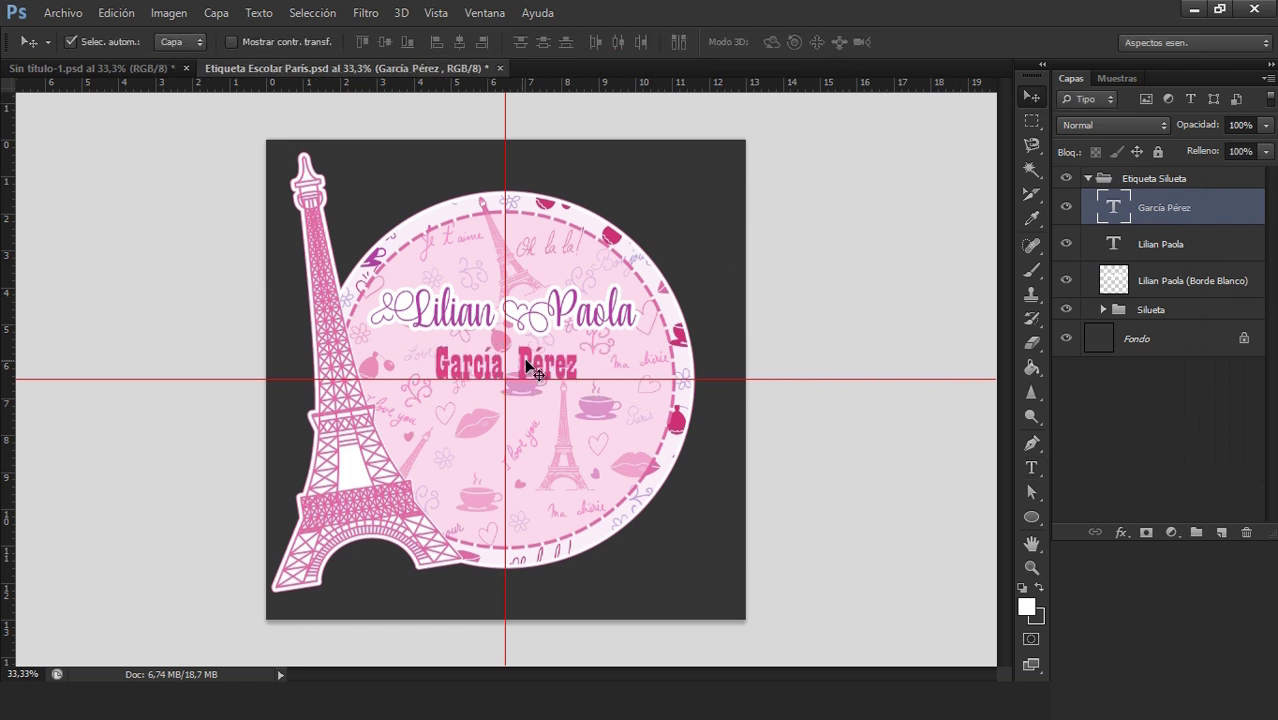
left_click(1224, 284)
left_click(1194, 209, "shift")
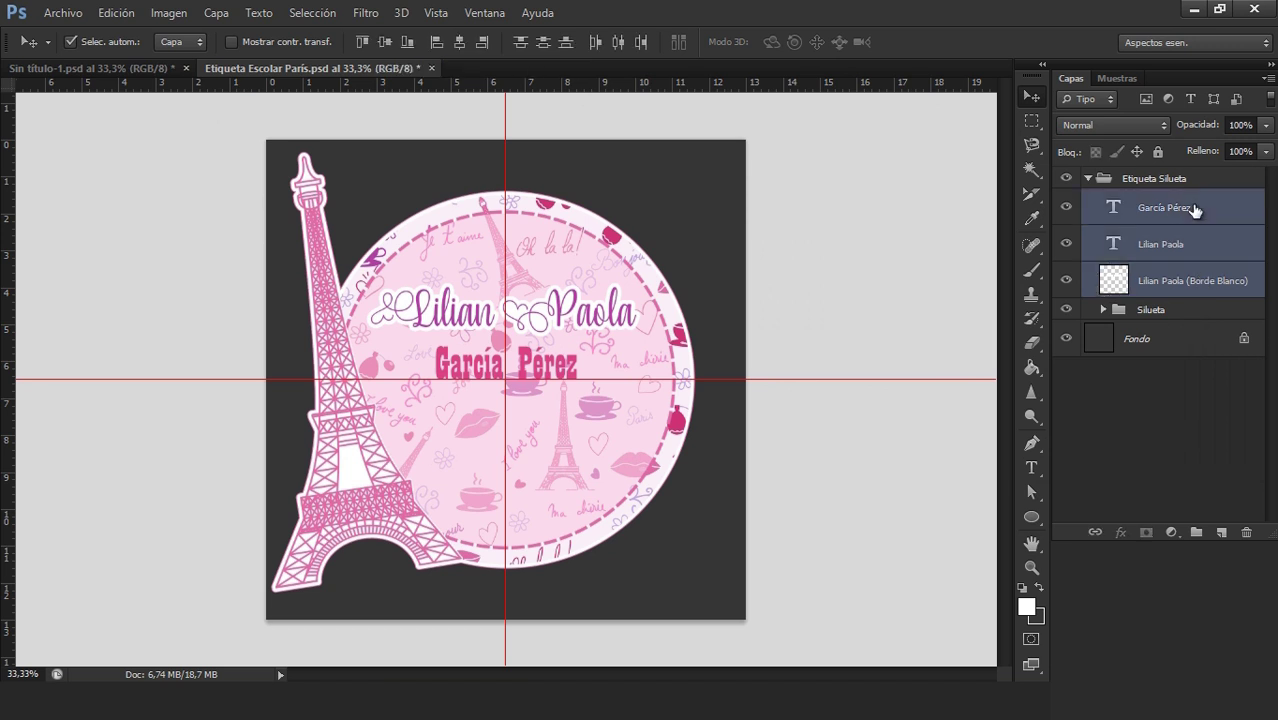
- Duplicate the surname text layer beneath the original and give the copy a white colour overlay
left_click(1190, 208)
key("ctrl+j")
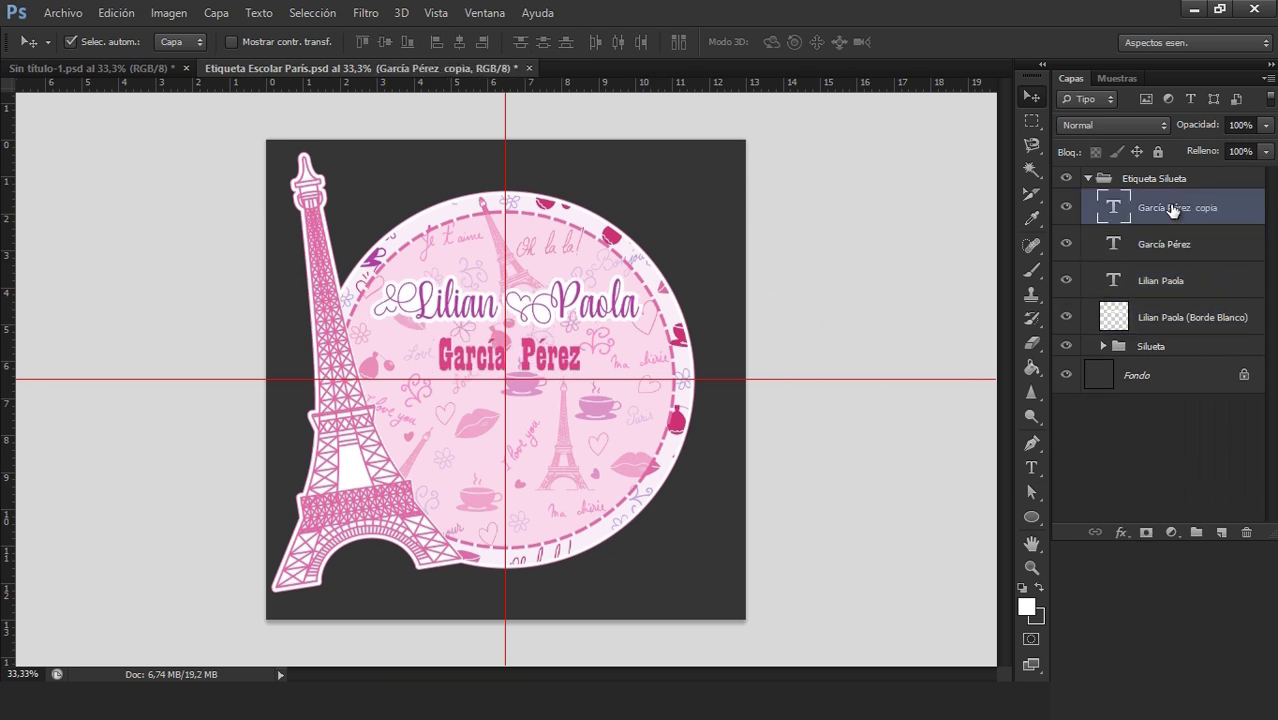
left_click_drag(1170, 208, 1169, 268)
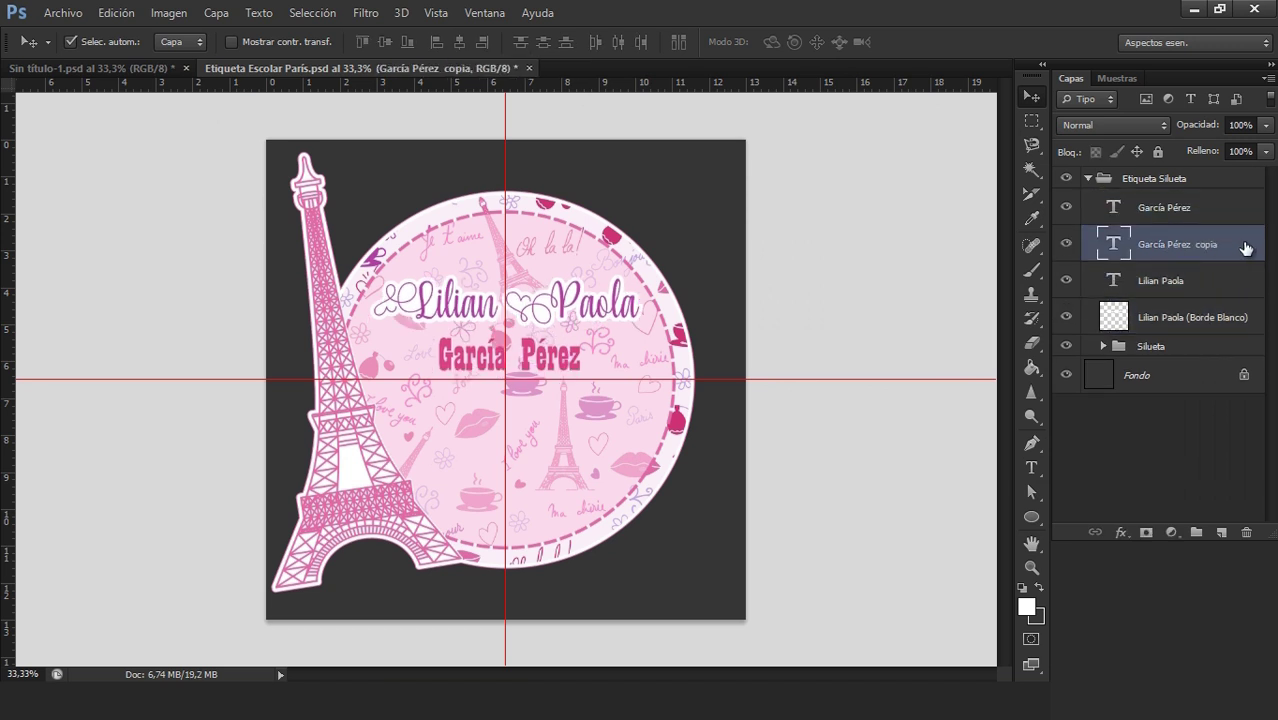
double_click(1245, 248)
left_click(695, 309)
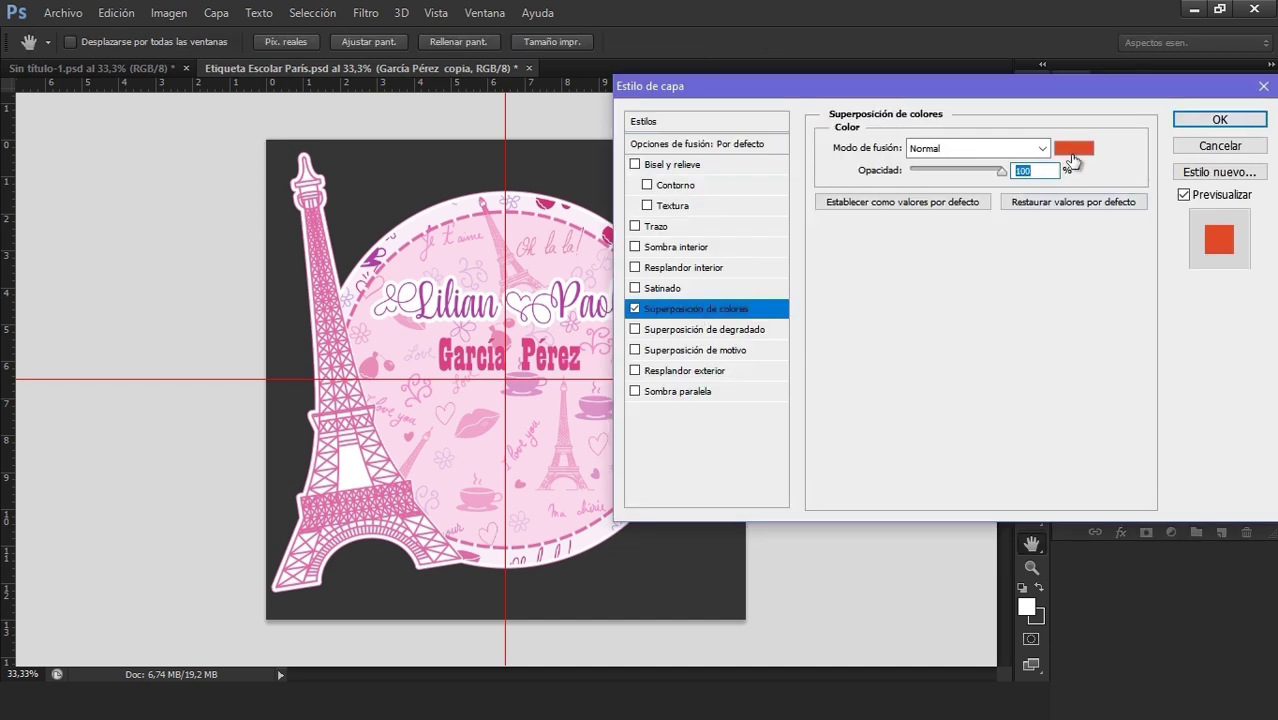
left_click(1073, 149)
left_click(746, 201)
left_click(1153, 198)
- Add a 13 px exterior white stroke to the surname copy
left_click(636, 226)
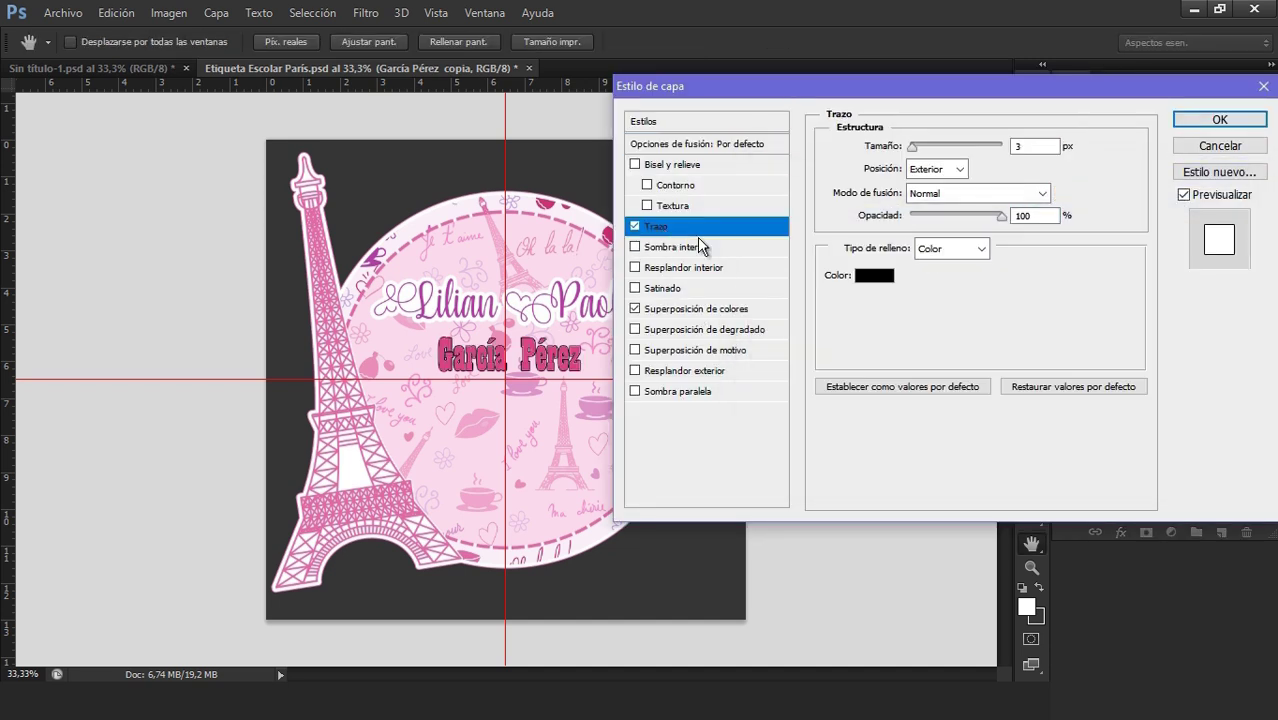
left_click(874, 275)
left_click(664, 189)
left_click(1143, 204)
double_click(1042, 146)
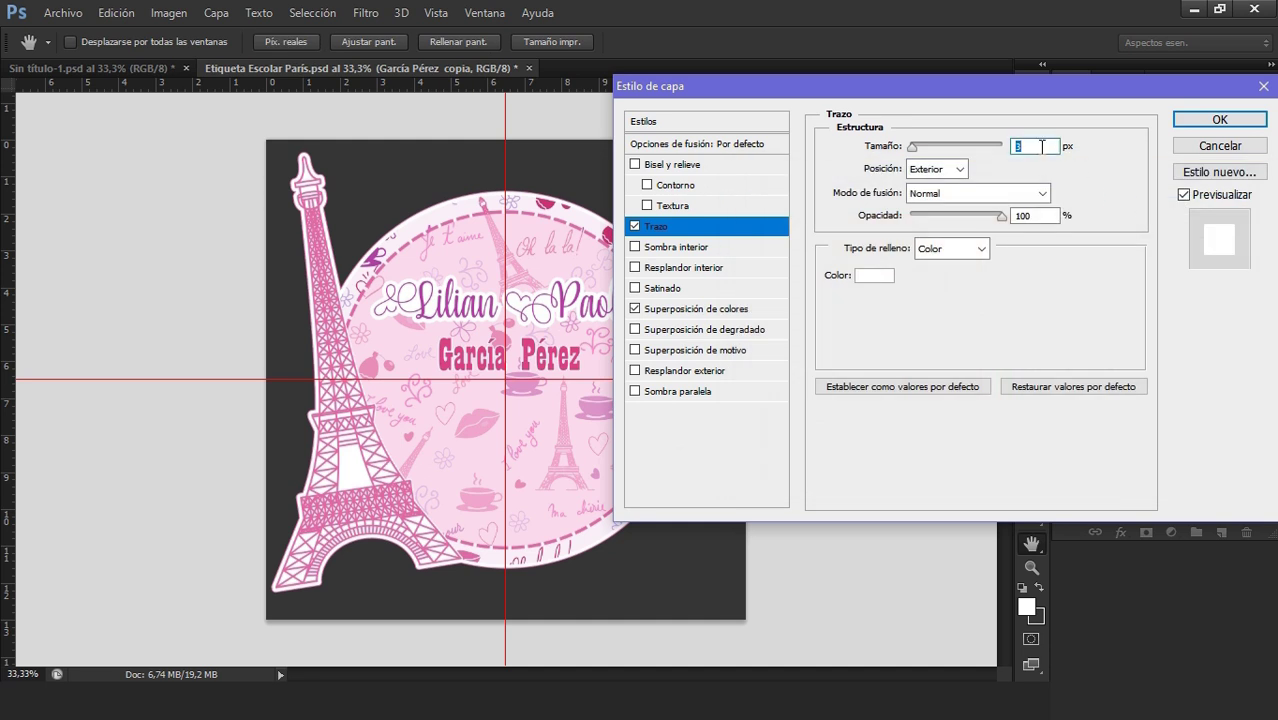
type("13")
left_click(1219, 119)
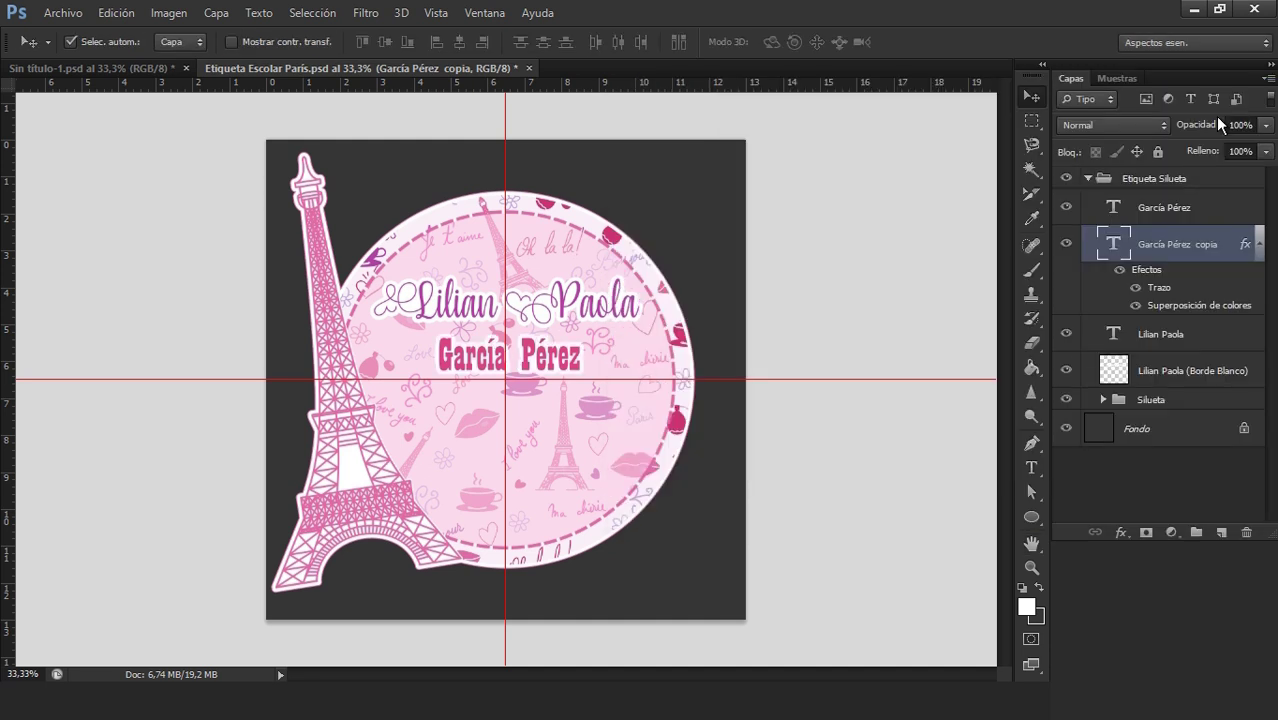
- Rasterize the surname copy's layer style and add (Borde Blanco) to its layer name
right_click(1188, 245)
left_click(790, 263)
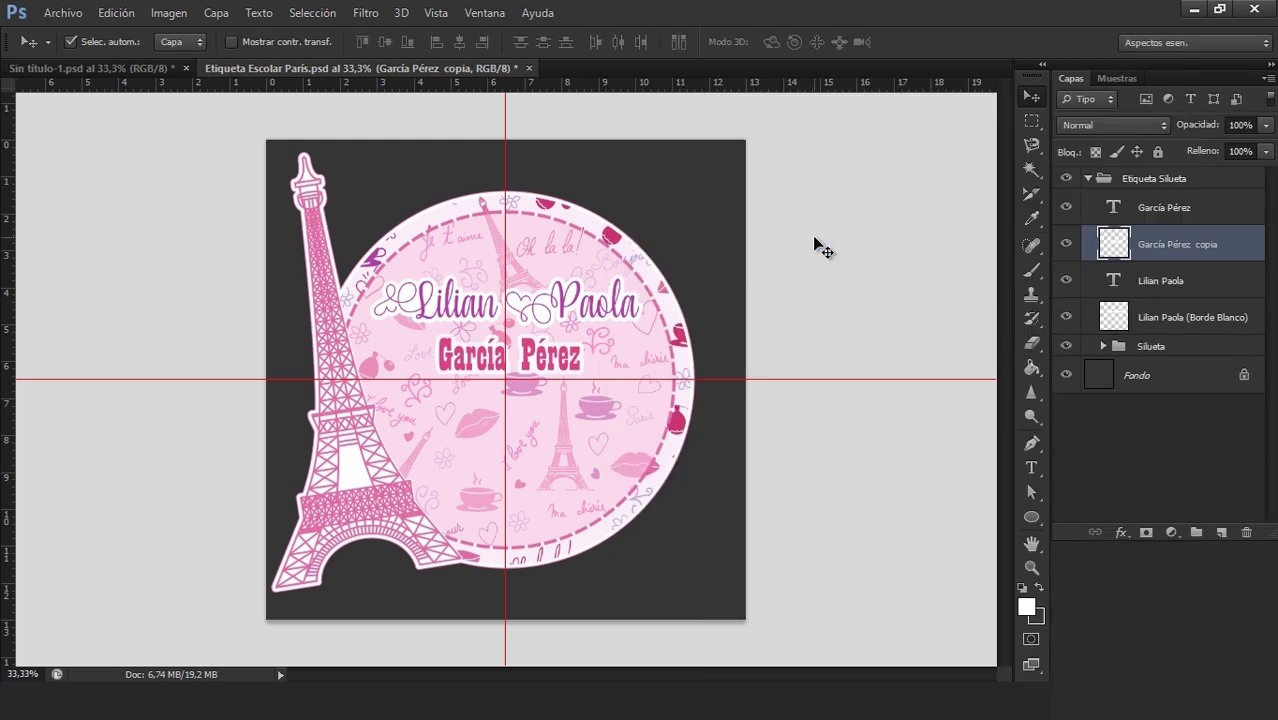
left_click(1170, 208)
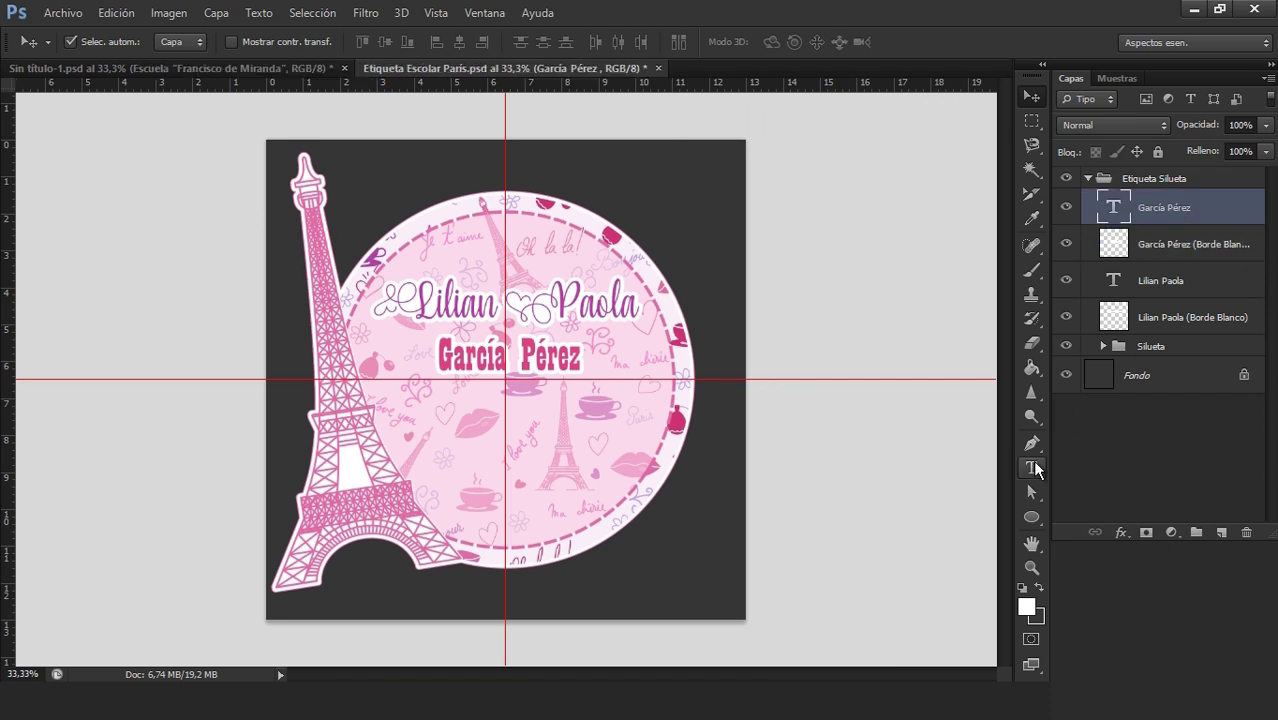
- Start a new text box below the surname, using the Haettenschweiler font at 30 pt
left_click(1032, 467)
left_click_drag(398, 380, 639, 440)
left_click(140, 41)
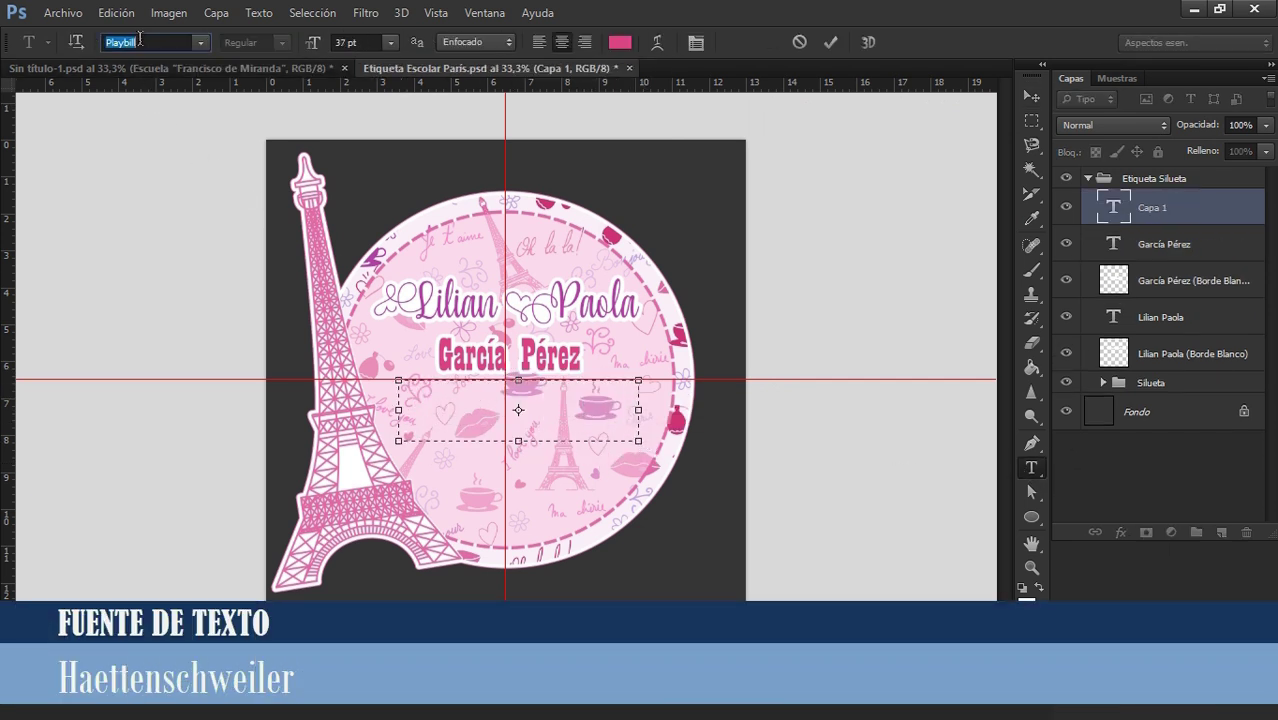
type("Haettenschweiler")
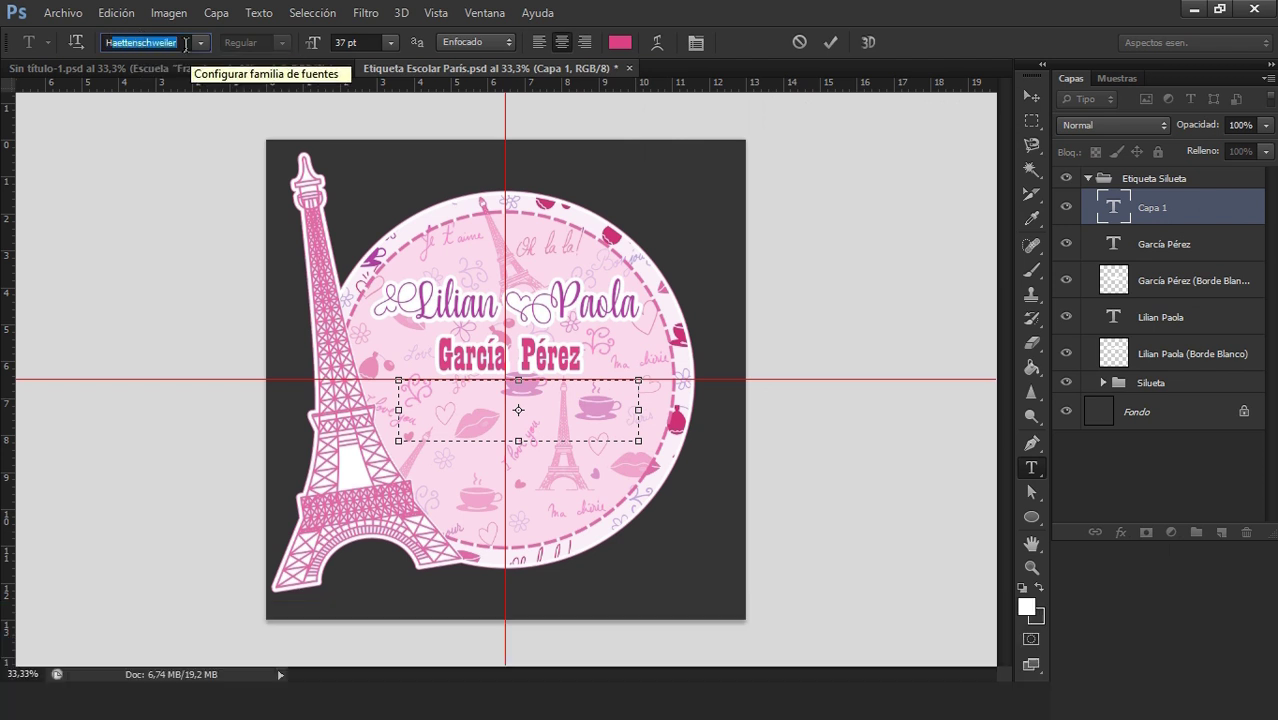
key("Return")
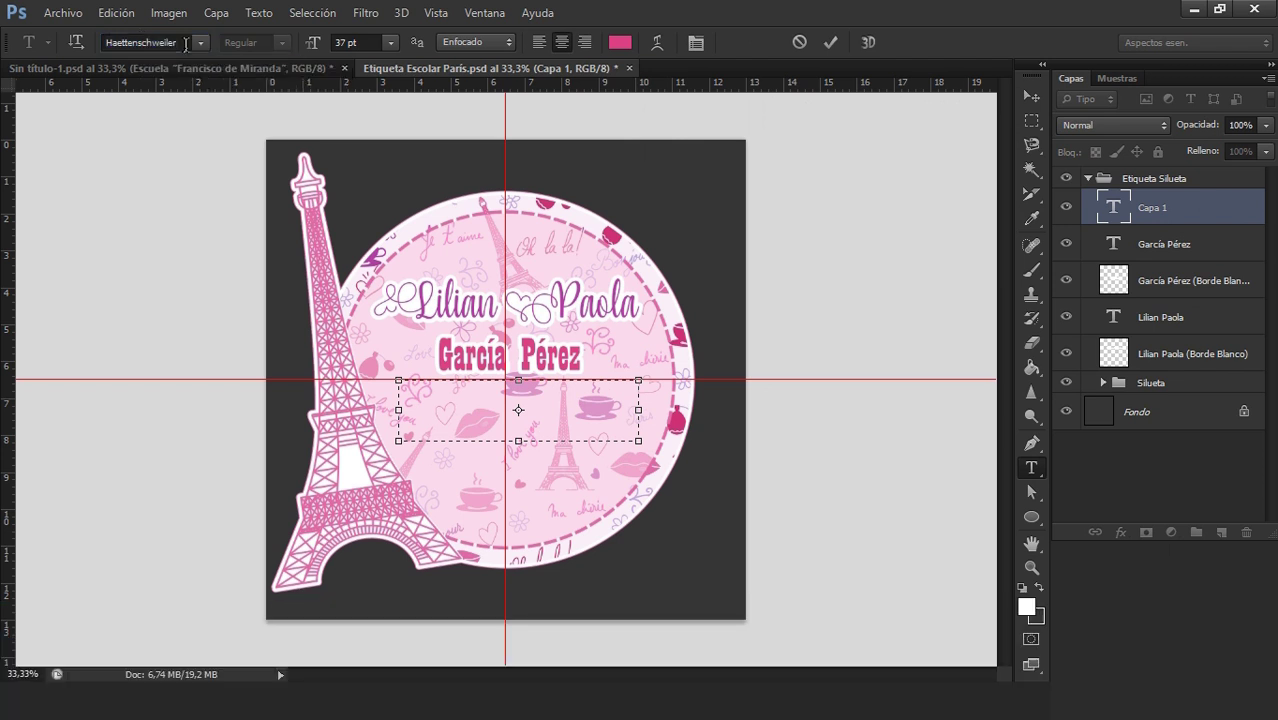
left_click(365, 42)
type("30")
- Set the new text's colour to pink e06aa6, sampled from the dashed circle
left_click(620, 42)
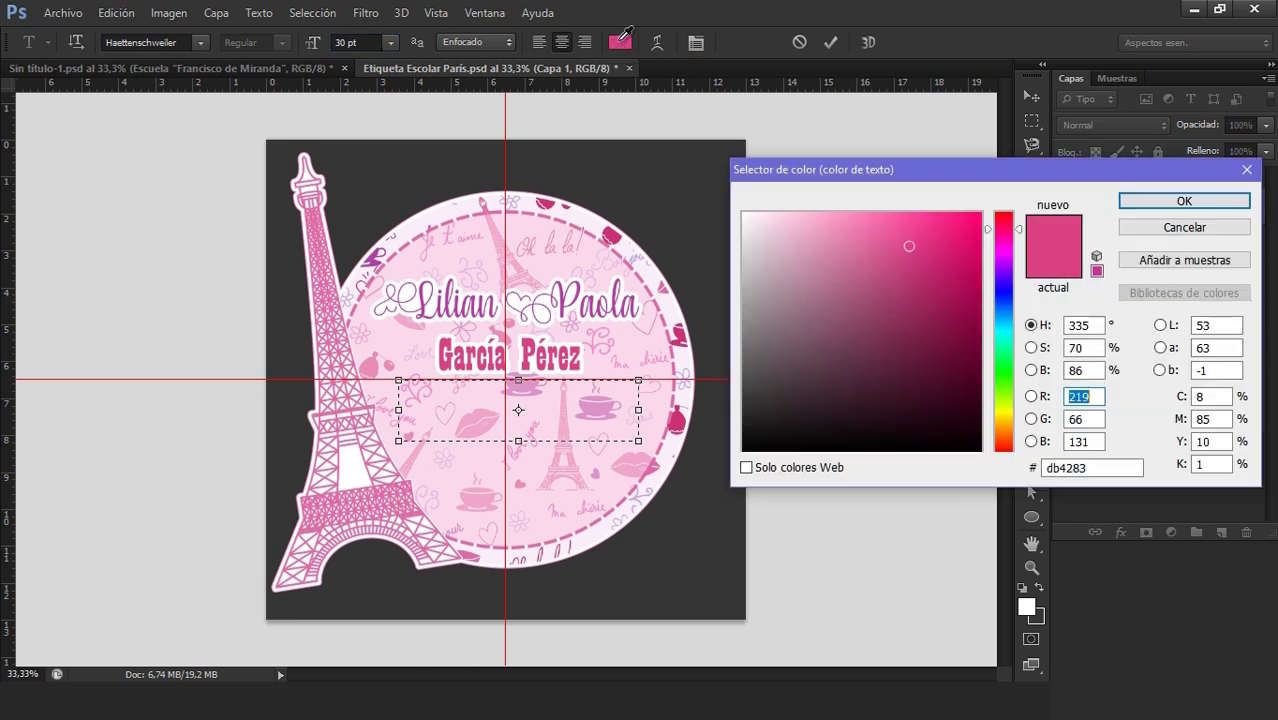
left_click(657, 465)
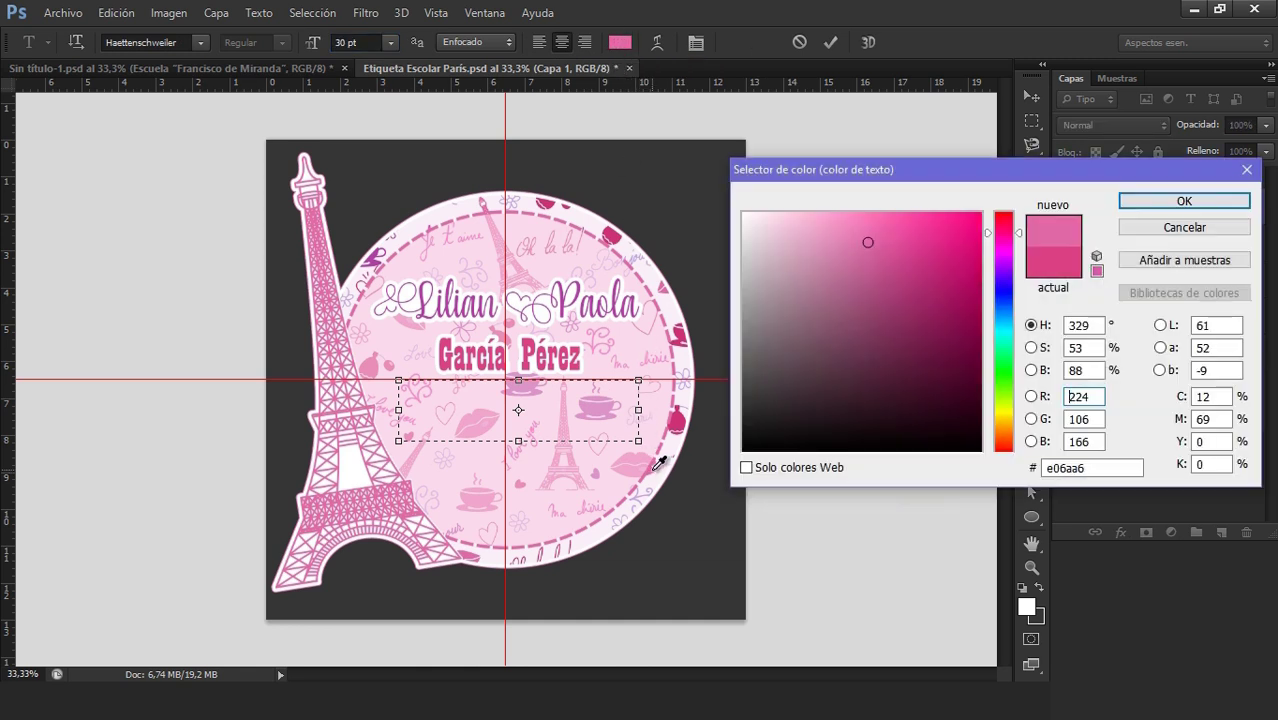
left_click(1186, 204)
- Enter Escuela "Francisco de Miranda" and 3ero "B" on two lines at 20,99 pt, widening the text box and centering it under the surname
type("Escuela \"Francisco de Miranda\" 3ero \"b\"")
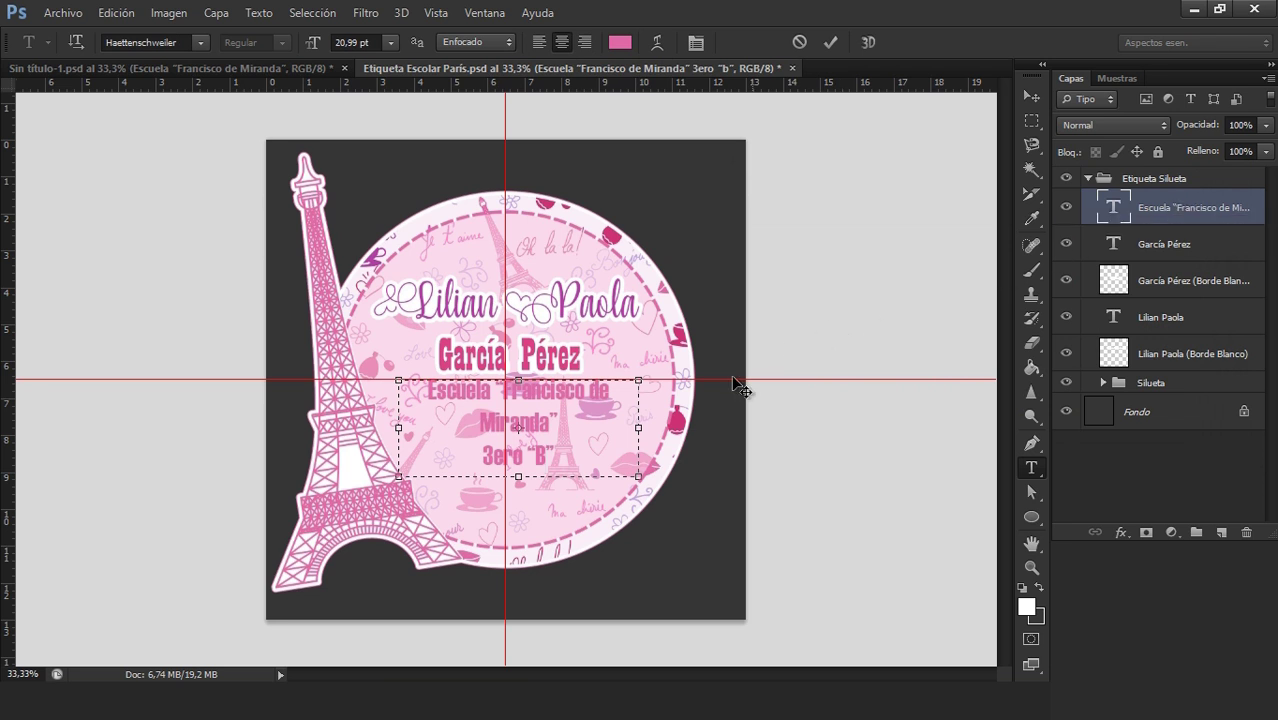
left_click_drag(637, 428, 675, 428)
left_click(829, 43)
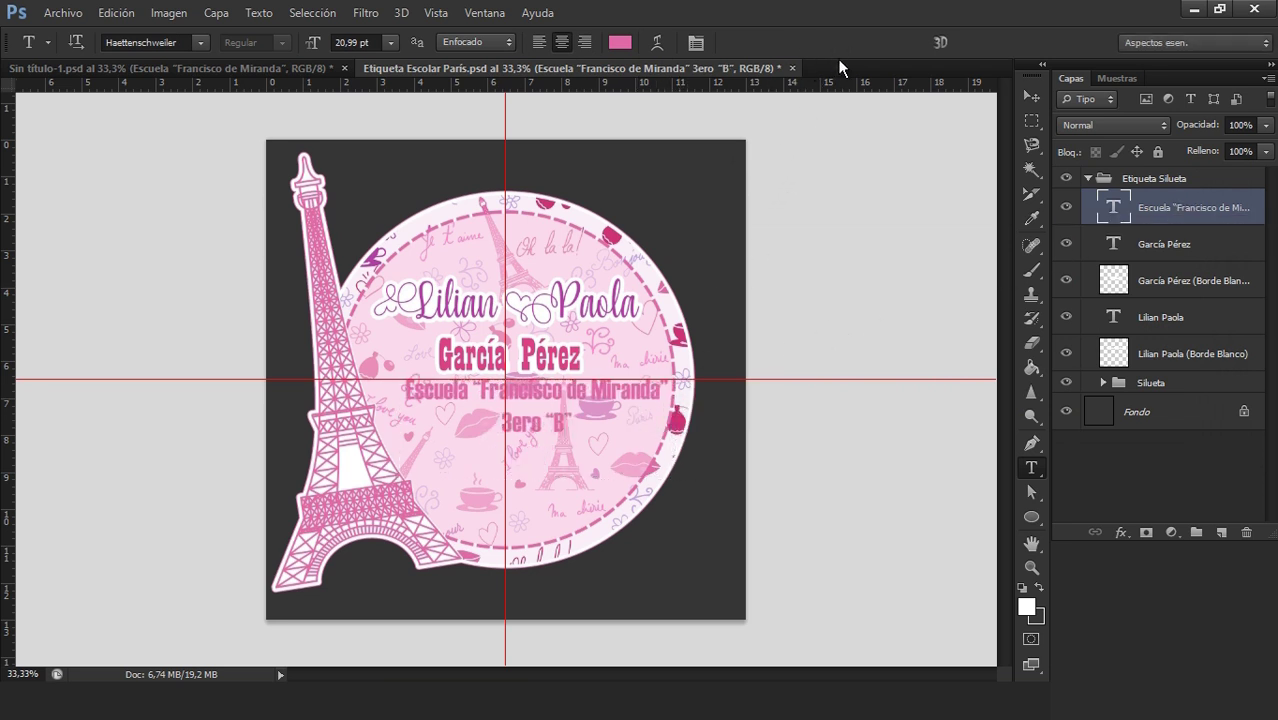
left_click(1028, 100)
left_click_drag(560, 403, 542, 407)
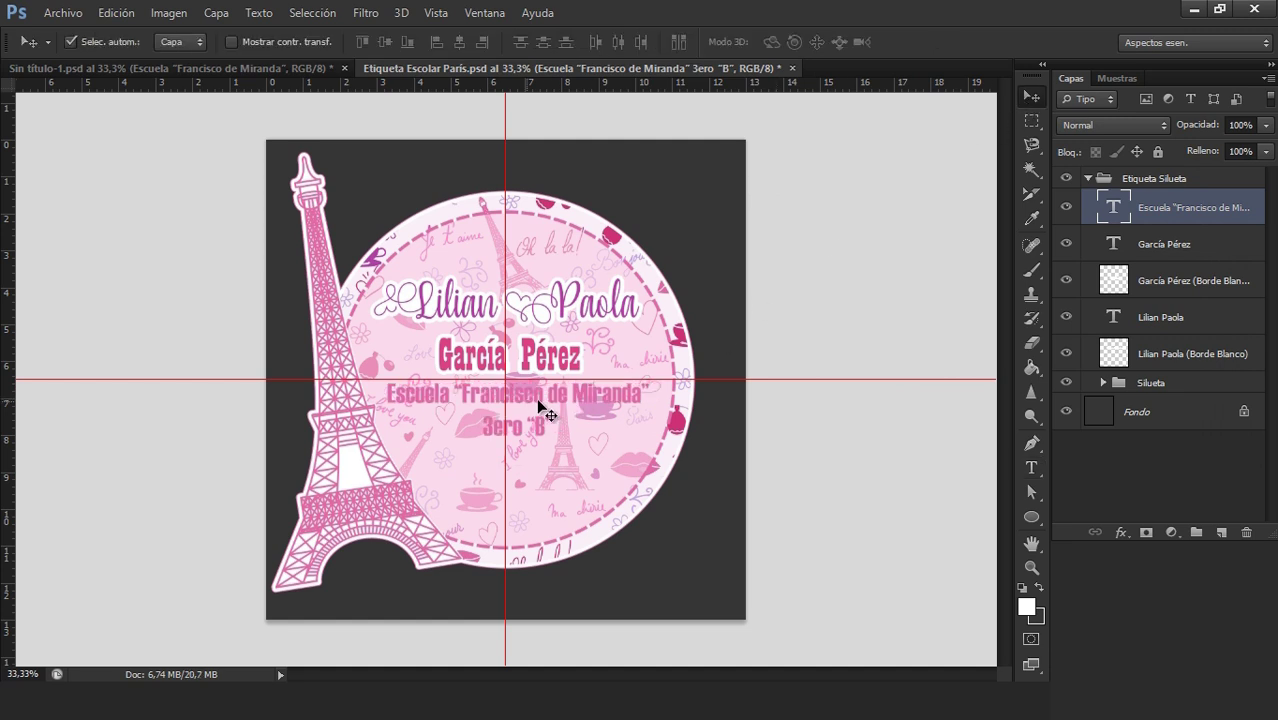
- Duplicate the school text layer beneath the original and give the copy a white colour overlay
key("ctrl+j")
left_click_drag(1189, 211, 1181, 263)
right_click(1177, 250)
left_click(690, 308)
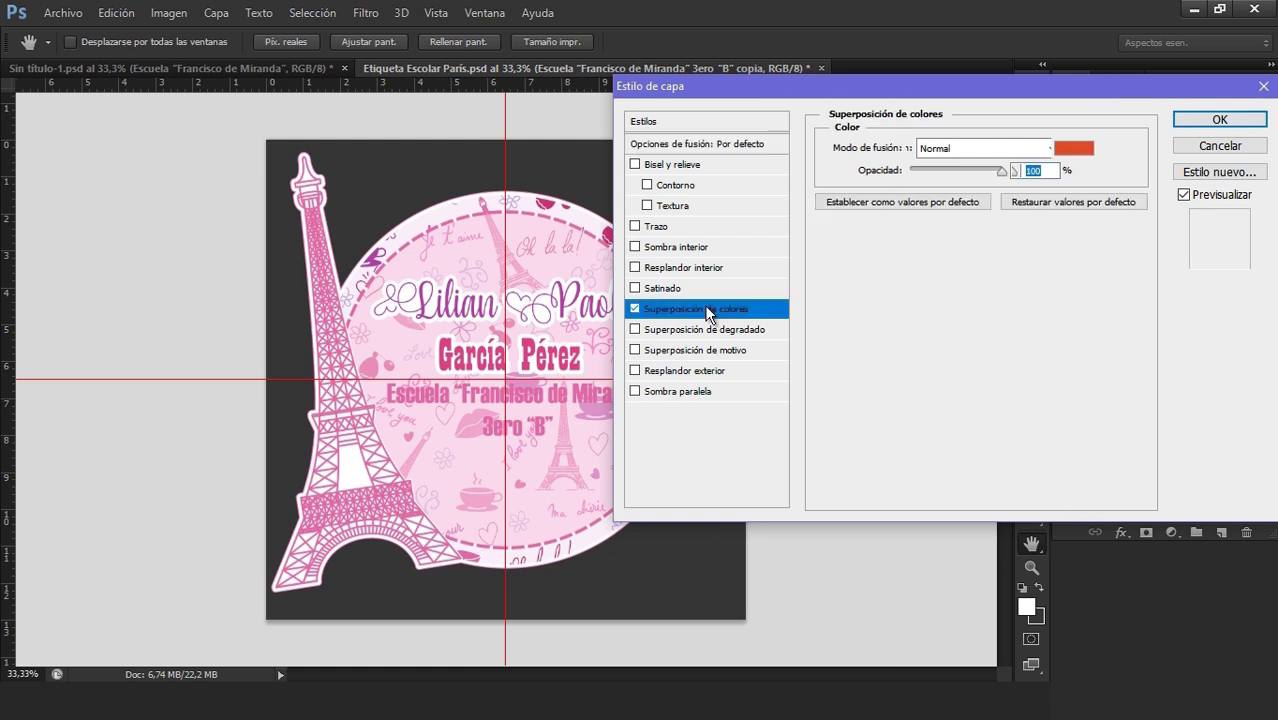
left_click(1074, 148)
left_click(744, 214)
left_click(1155, 205)
- Add a 6 px exterior white stroke to the school text copy
left_click(687, 226)
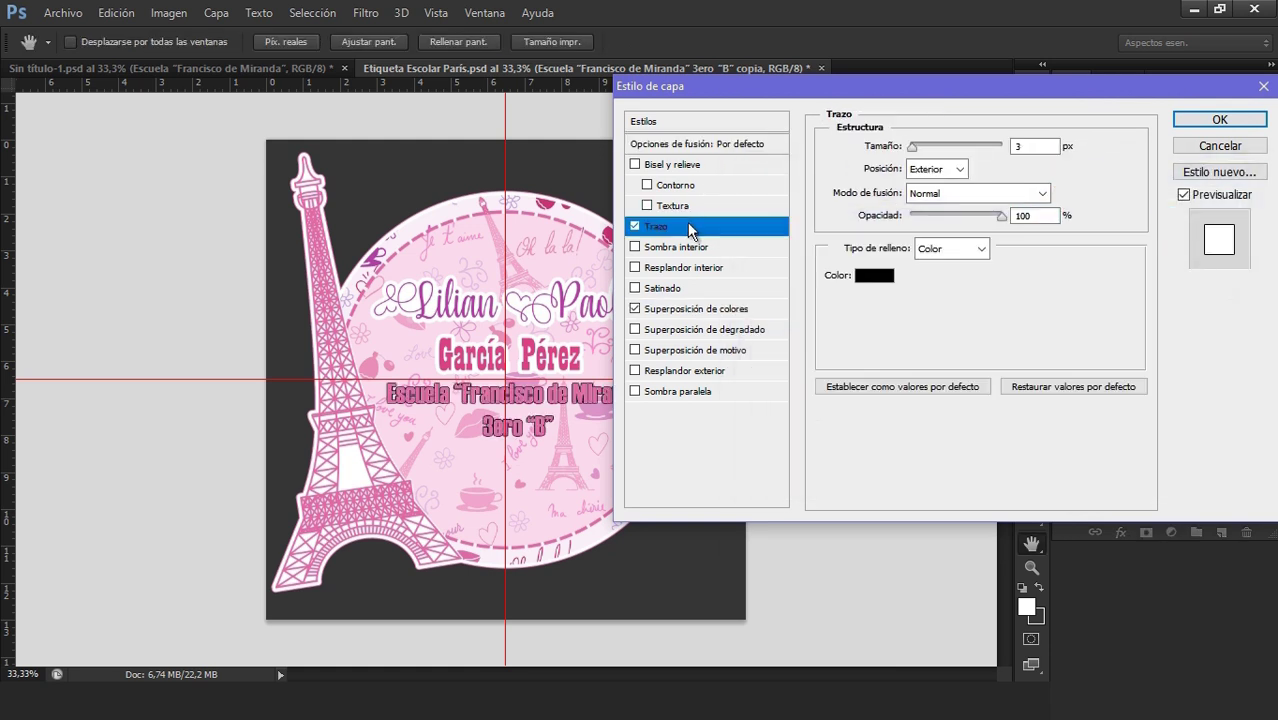
left_click(871, 274)
left_click(745, 214)
left_click(1150, 205)
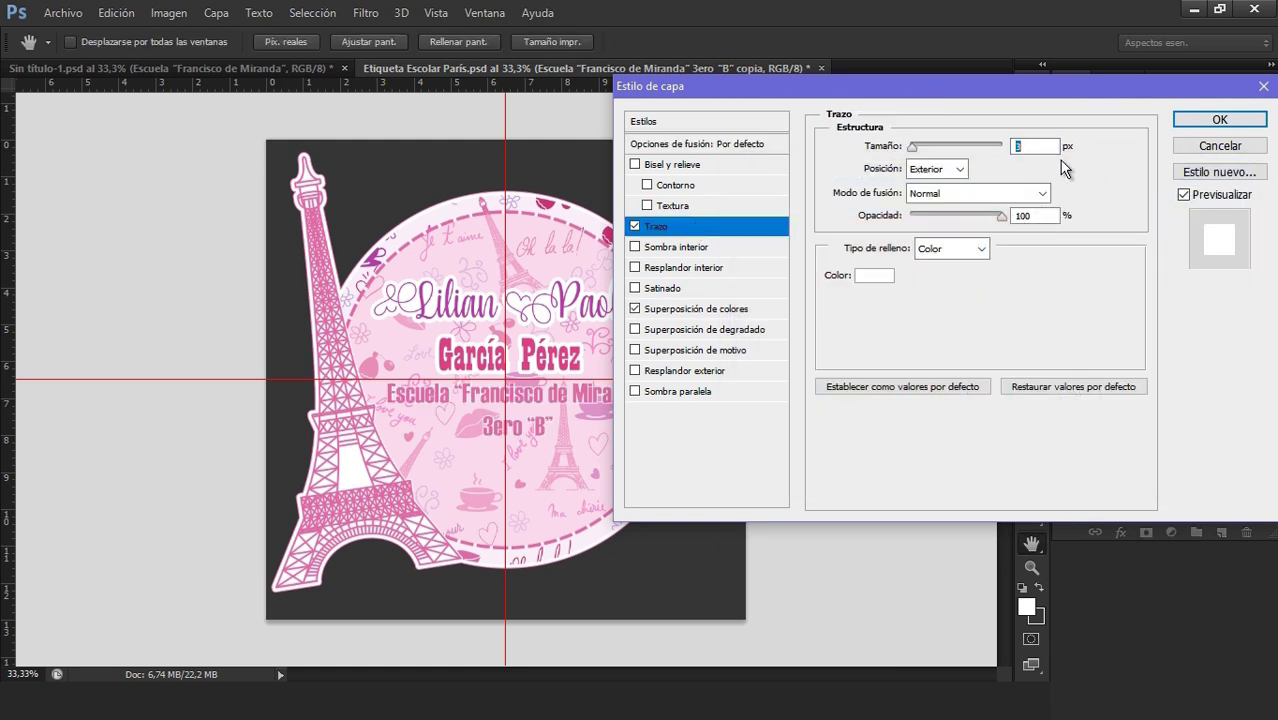
type("6")
left_click(1220, 120)
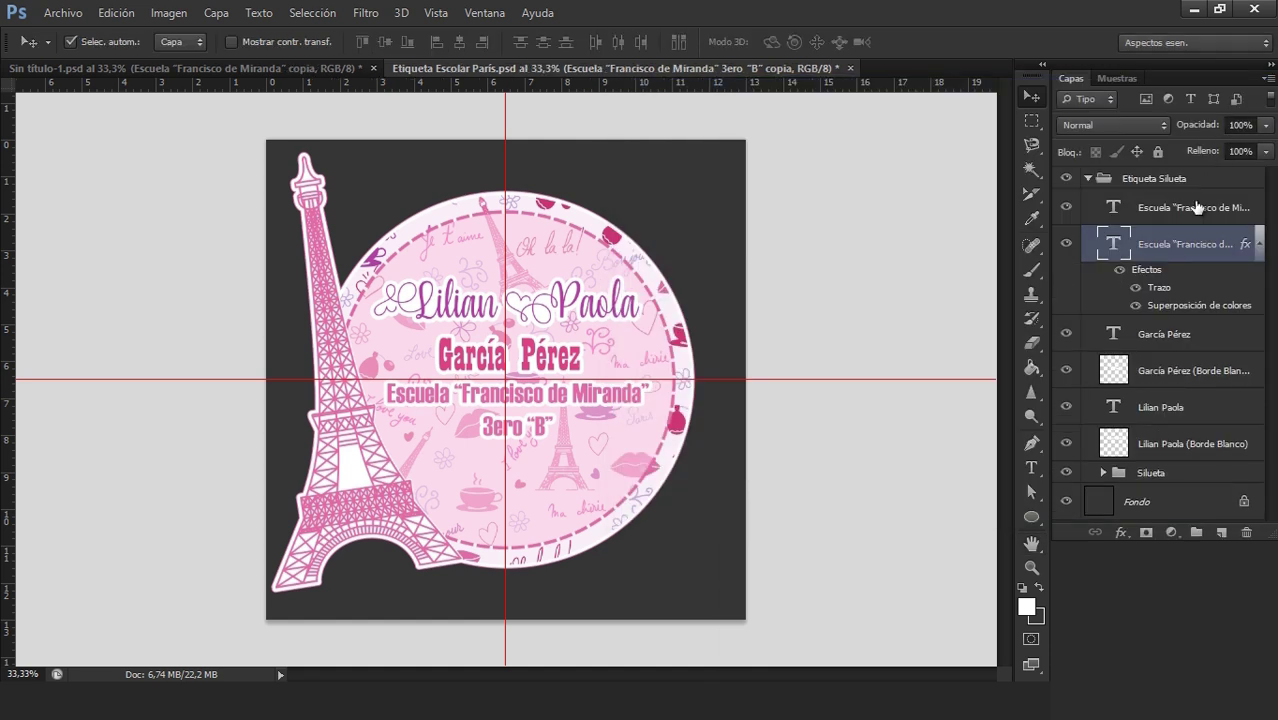
- Rasterize the school text copy's layer style and nudge the surname and school text slightly up
right_click(1182, 250)
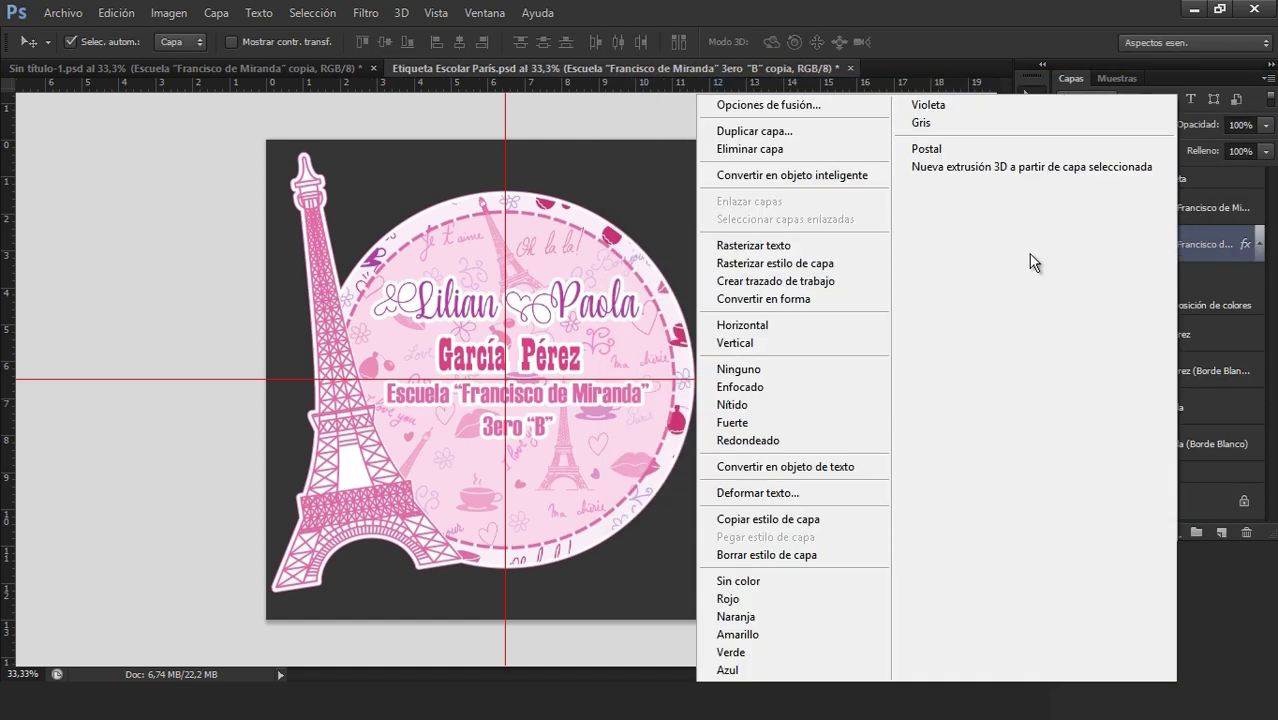
left_click(843, 263)
left_click(1150, 208)
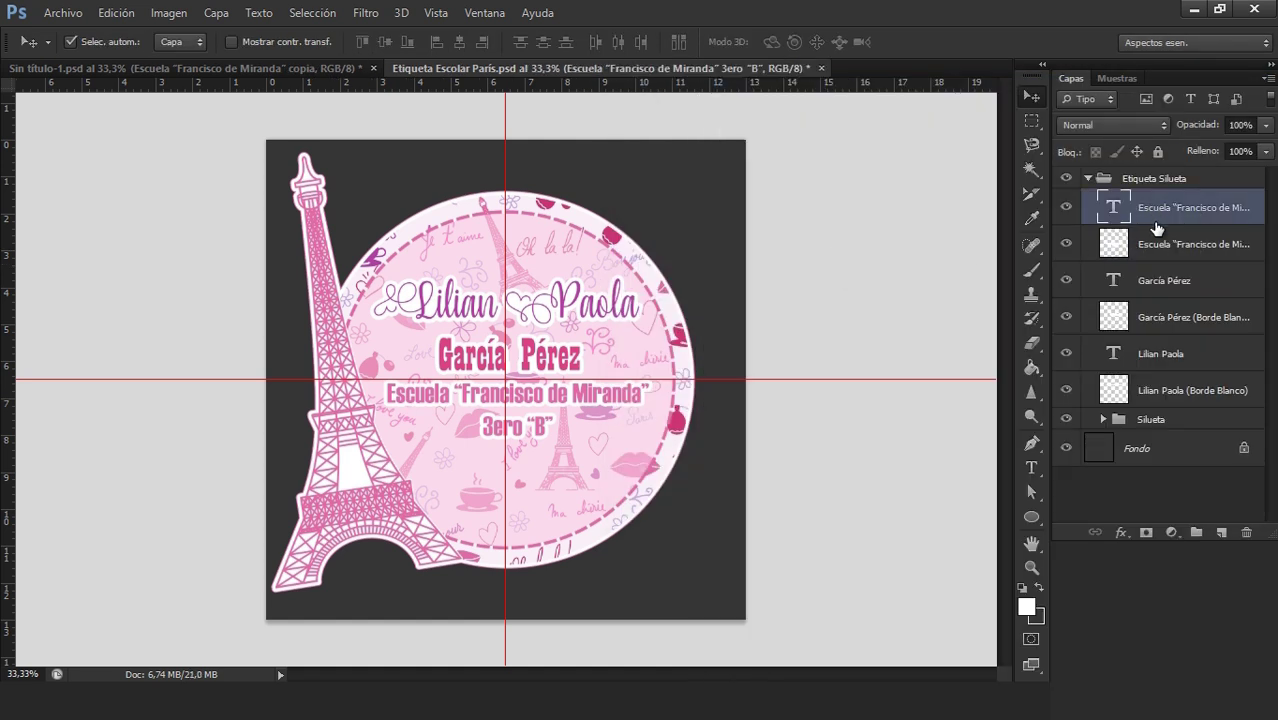
key("shift+Up")
- Group all the text and white border layers and name the group Texto
left_click(1216, 390)
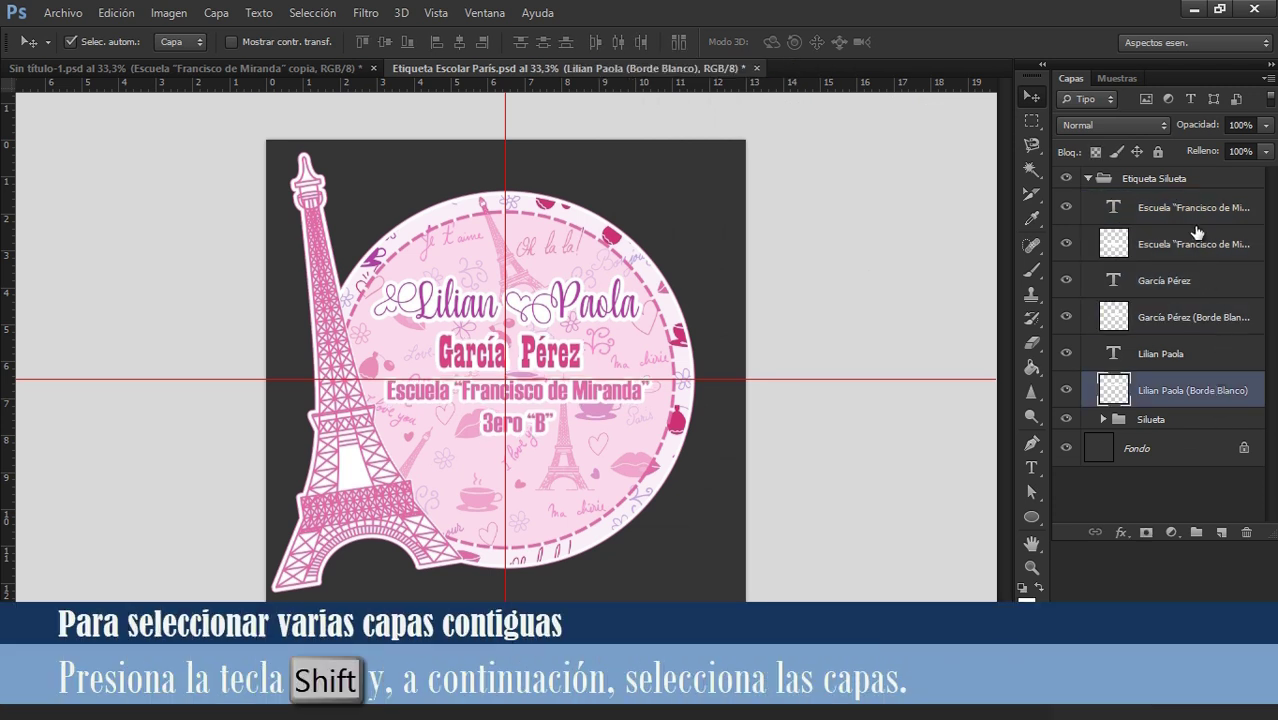
left_click(1195, 210, "shift")
key("ctrl+g")
double_click(1150, 200)
type("Texto")
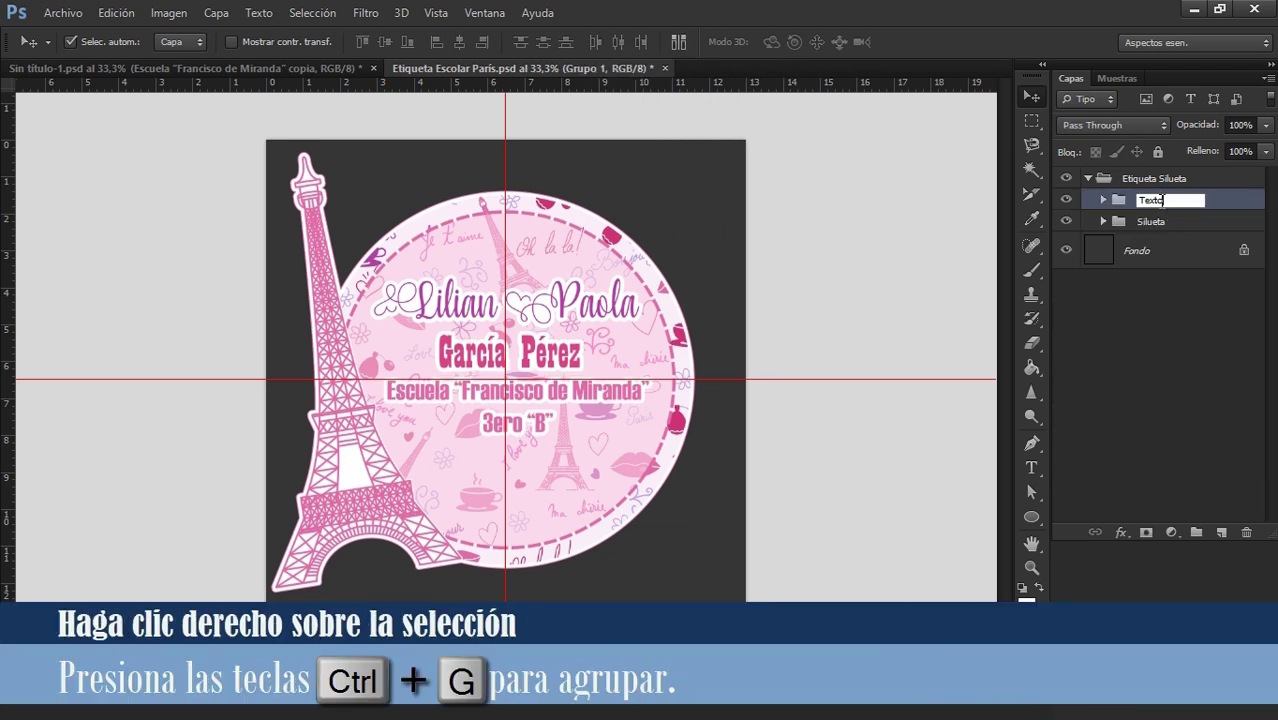
key("Return")
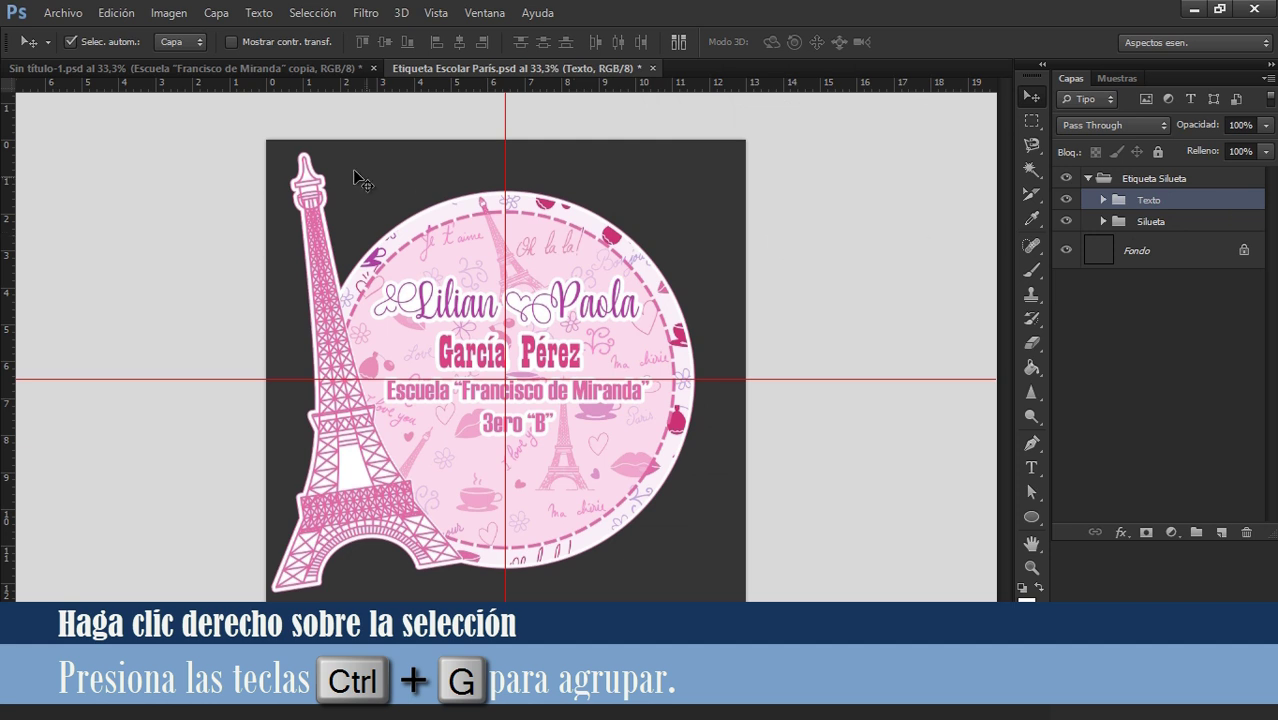
- Place the Clipart-007 poodle image and scale it to about 21% below the school text
left_click(62, 12)
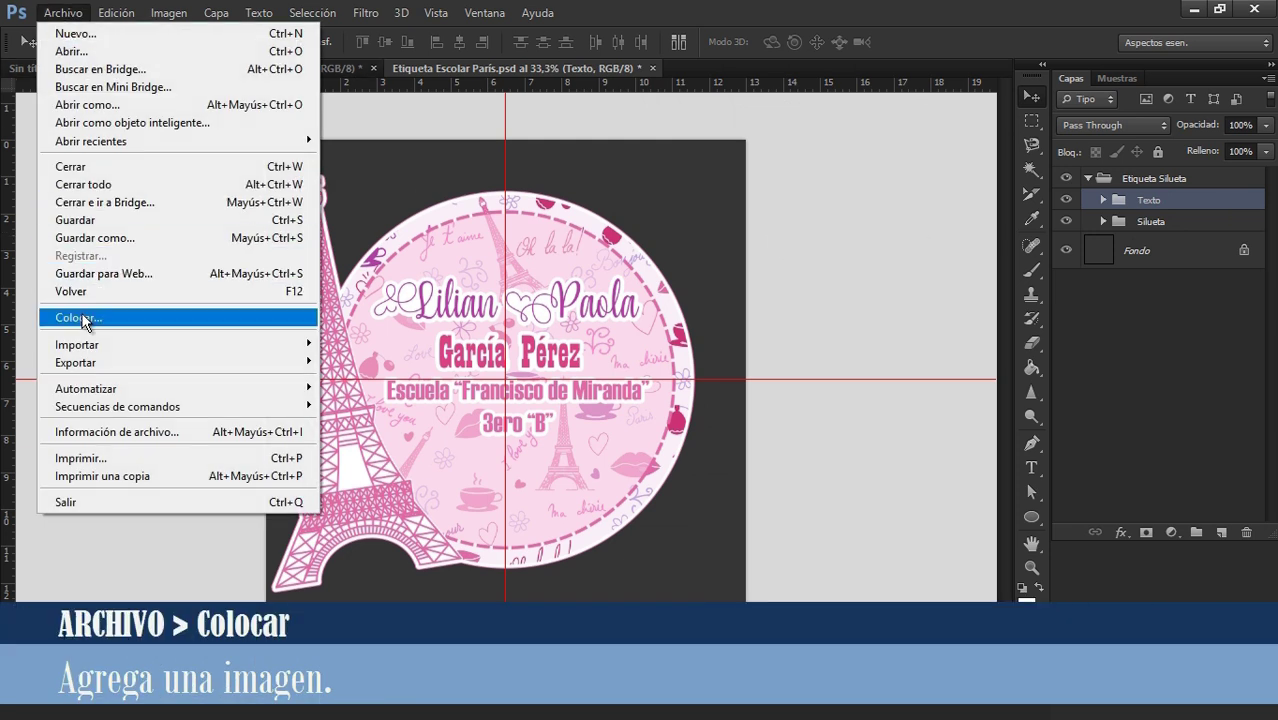
left_click(84, 318)
left_click(519, 124)
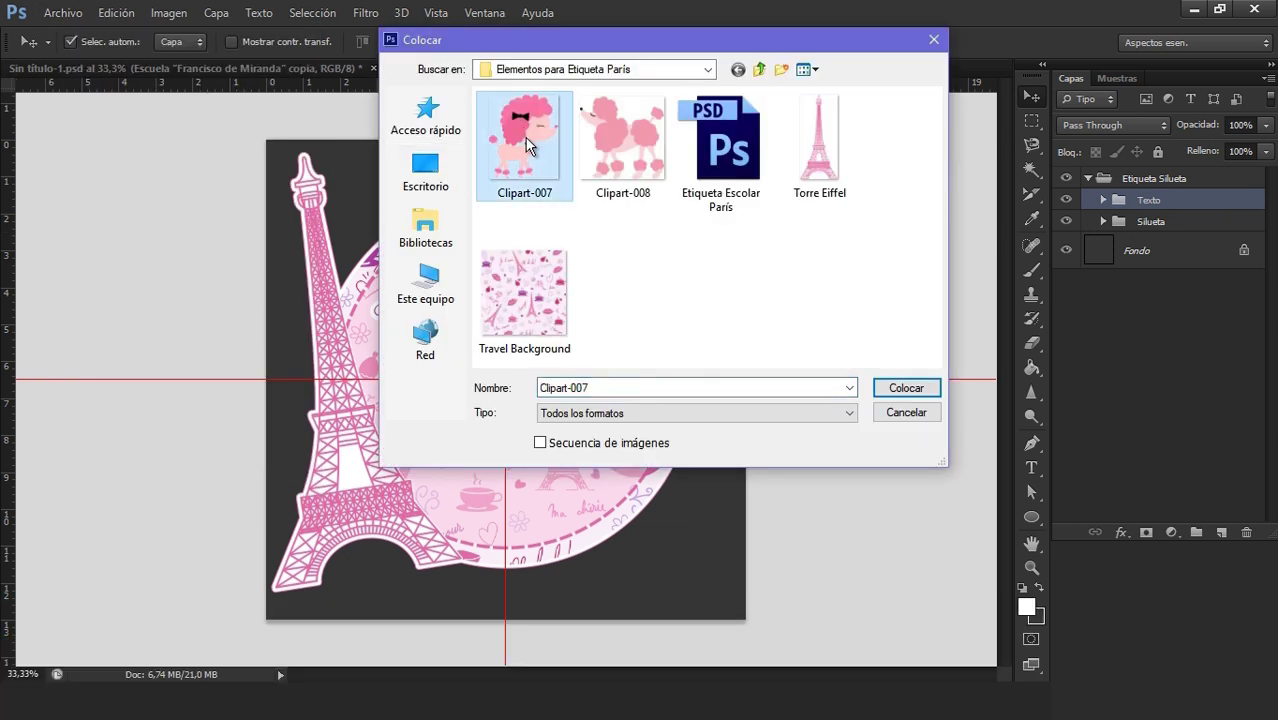
left_click(898, 386)
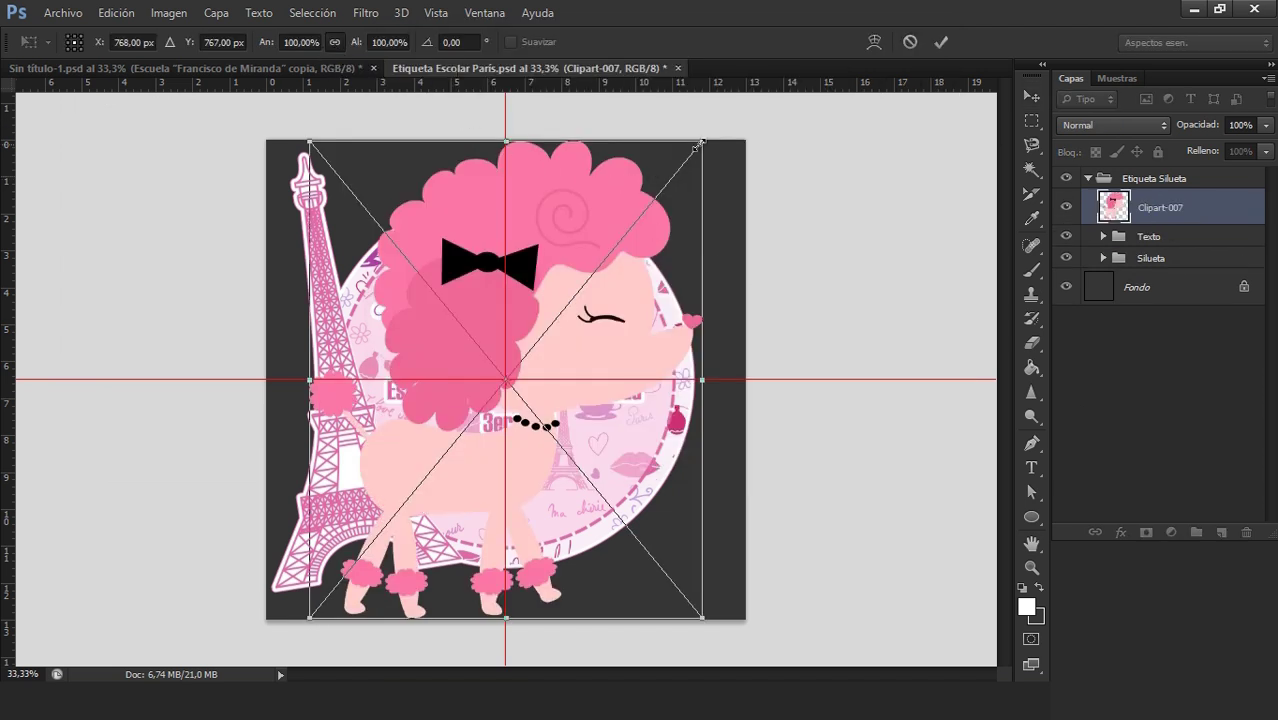
left_click_drag(703, 142, 462, 494)
key("Return")
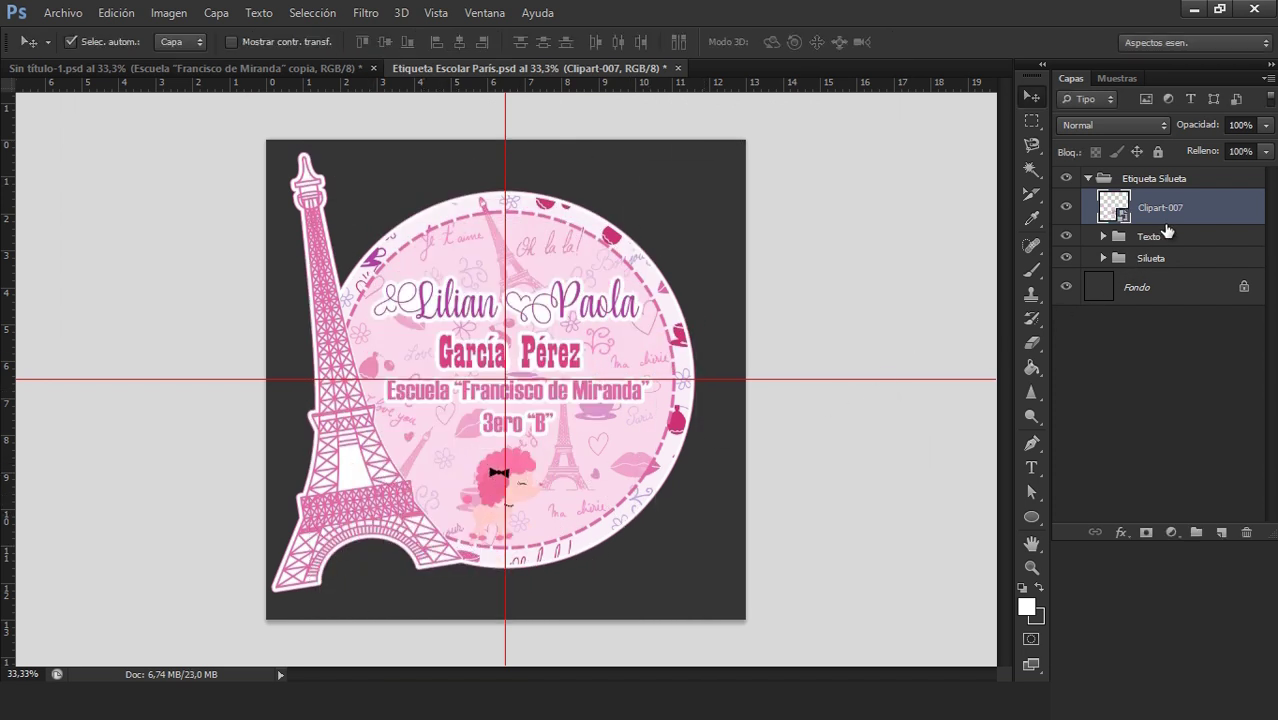
- Add a drop shadow to the Clipart-007 layer with an 80° angle and 0 px distance
right_click(1196, 208)
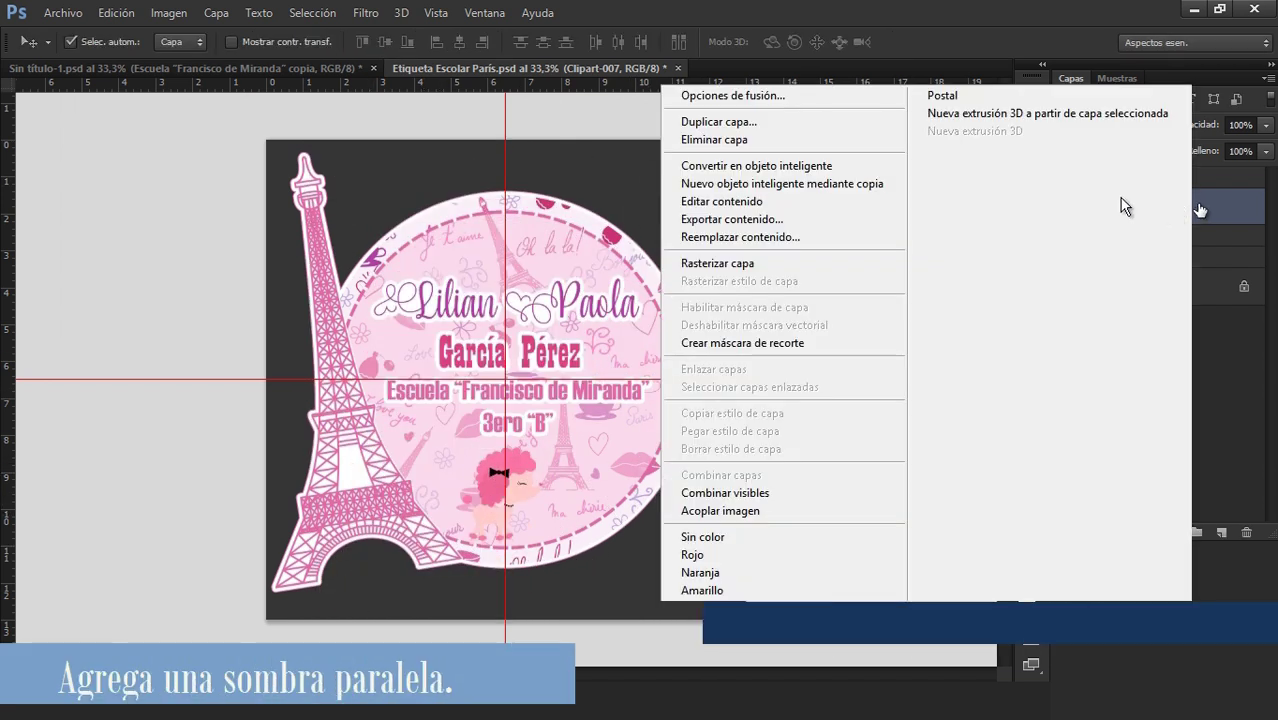
left_click(762, 96)
left_click(702, 391)
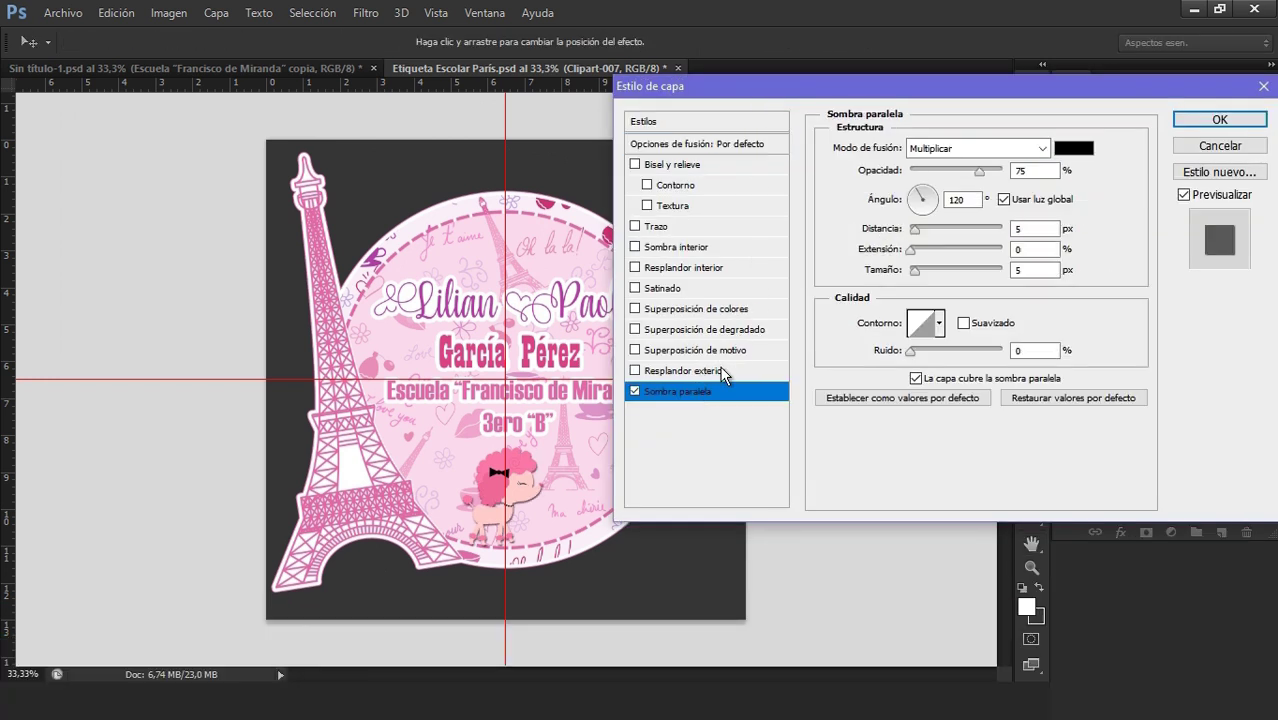
double_click(958, 200)
type("80")
key("Tab")
type("0")
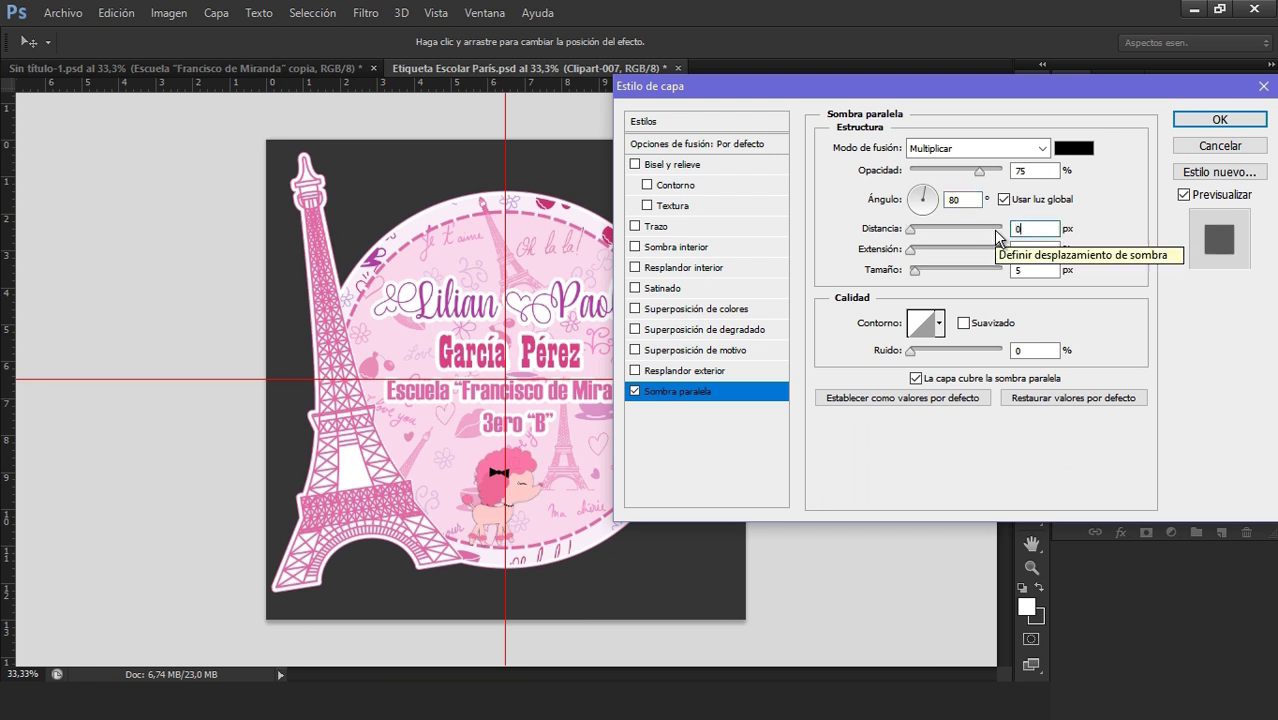
left_click(1220, 119)
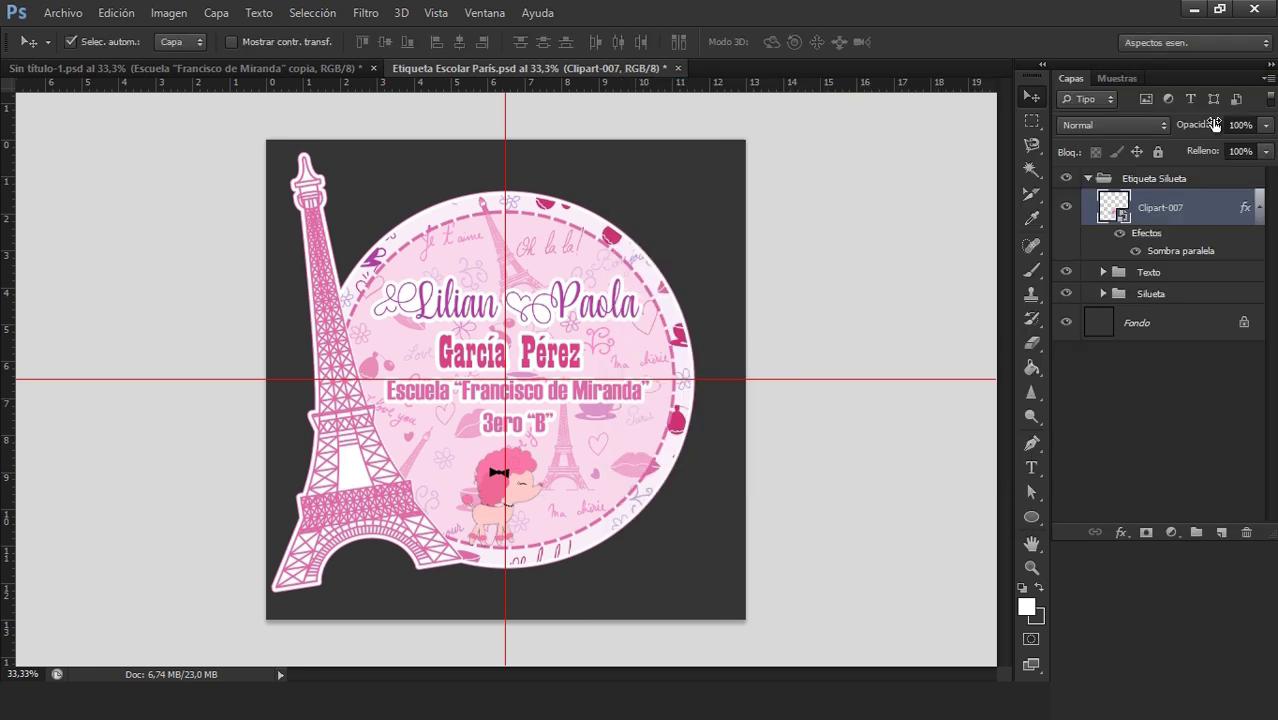
- Duplicate the Clipart-007 layer and shrink the copy into a small puppy just right of the original poodle
right_click(1218, 206)
left_click(760, 121)
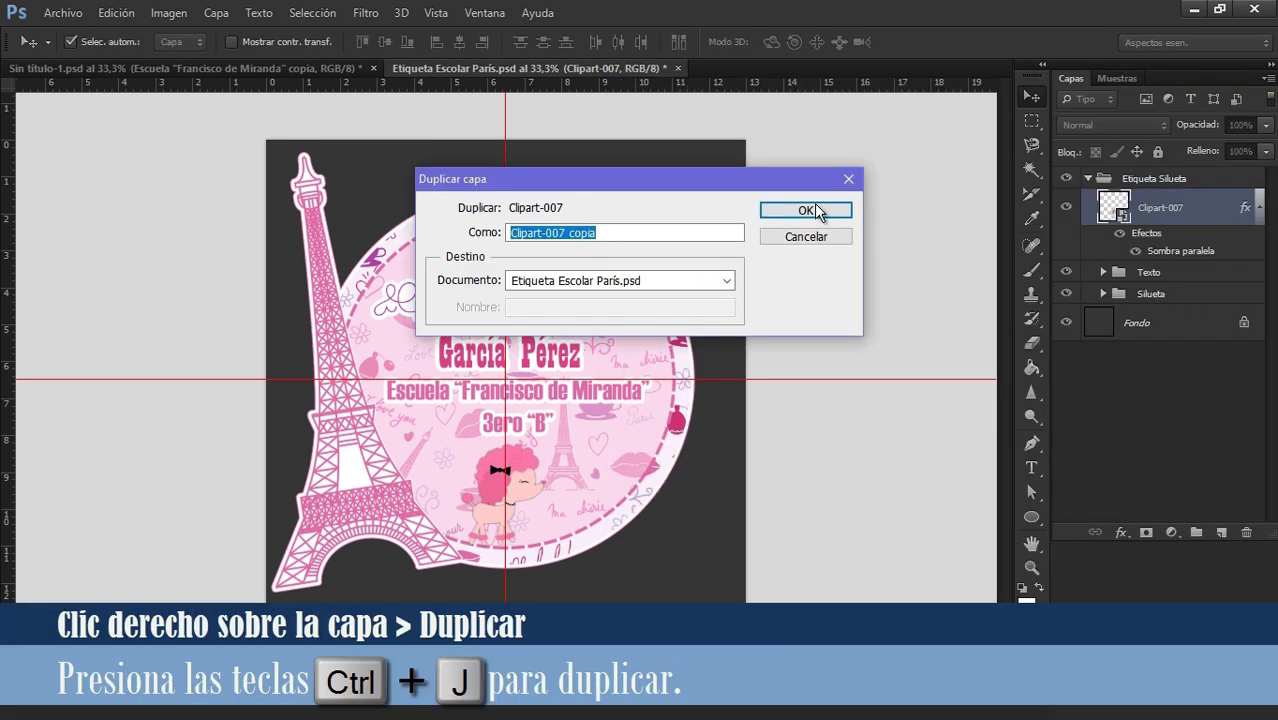
left_click(811, 208)
key("ctrl+t")
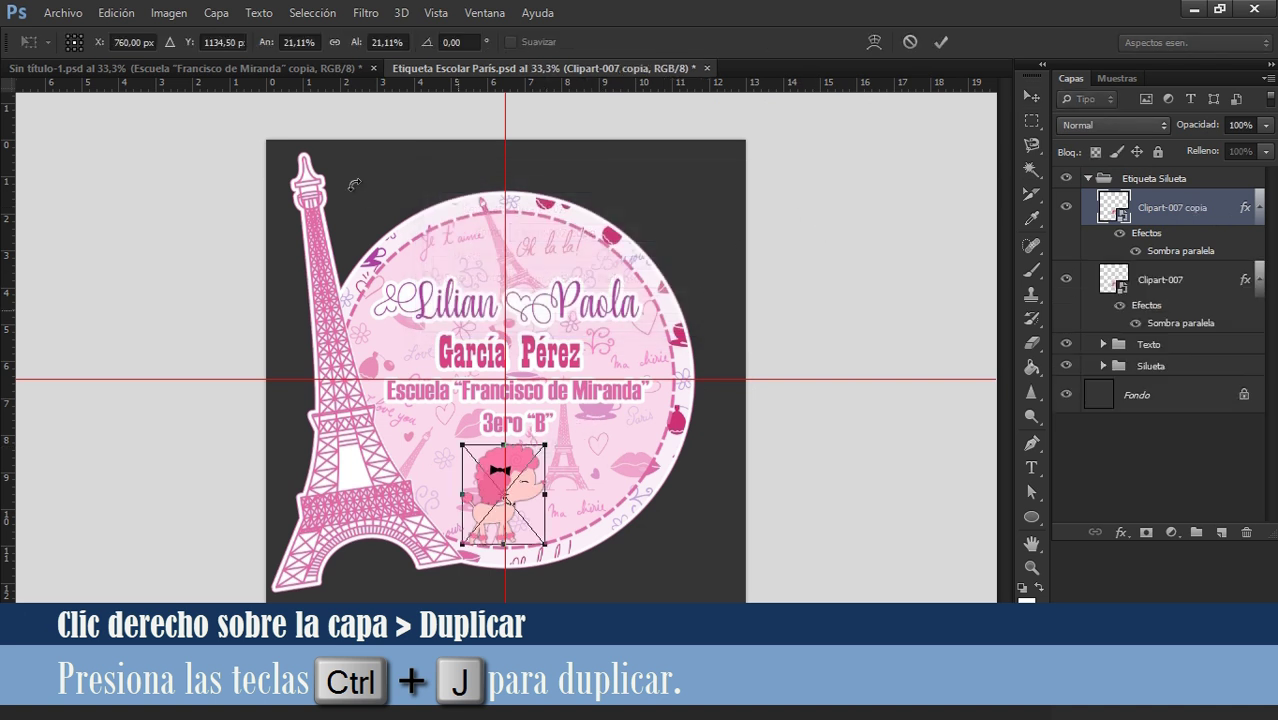
left_click(335, 42)
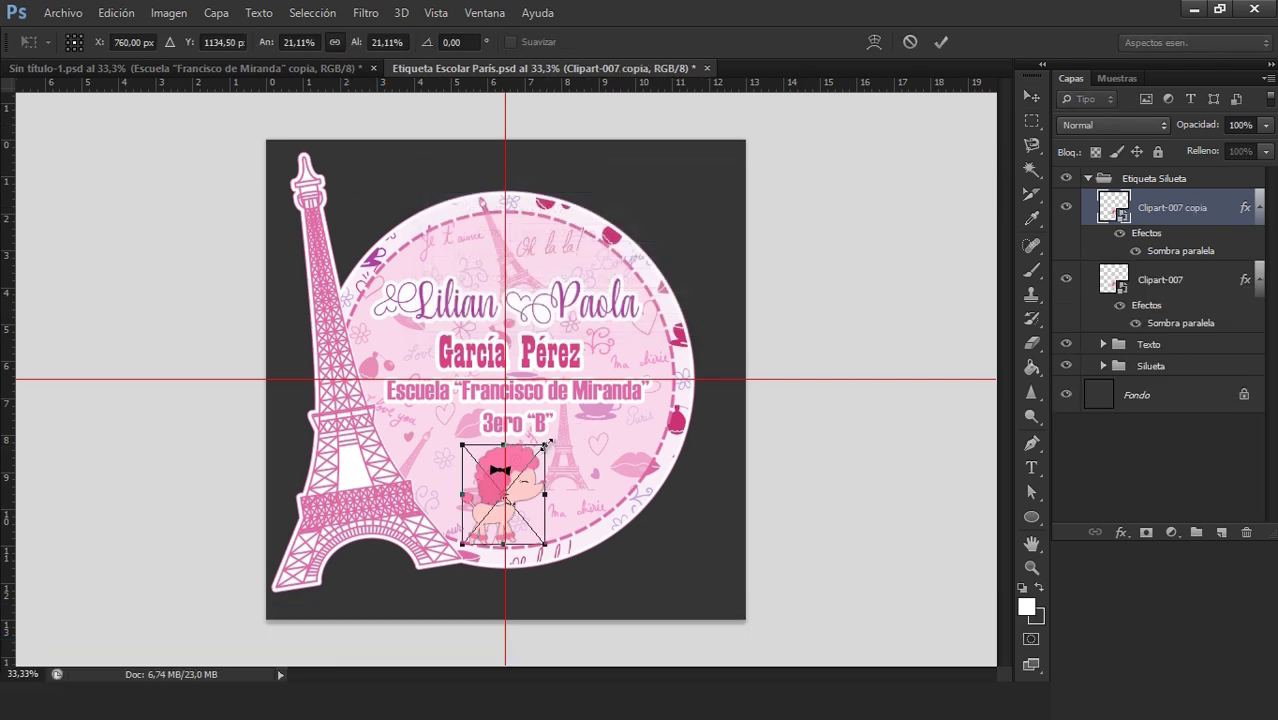
left_click_drag(547, 441, 568, 509)
key("Return")
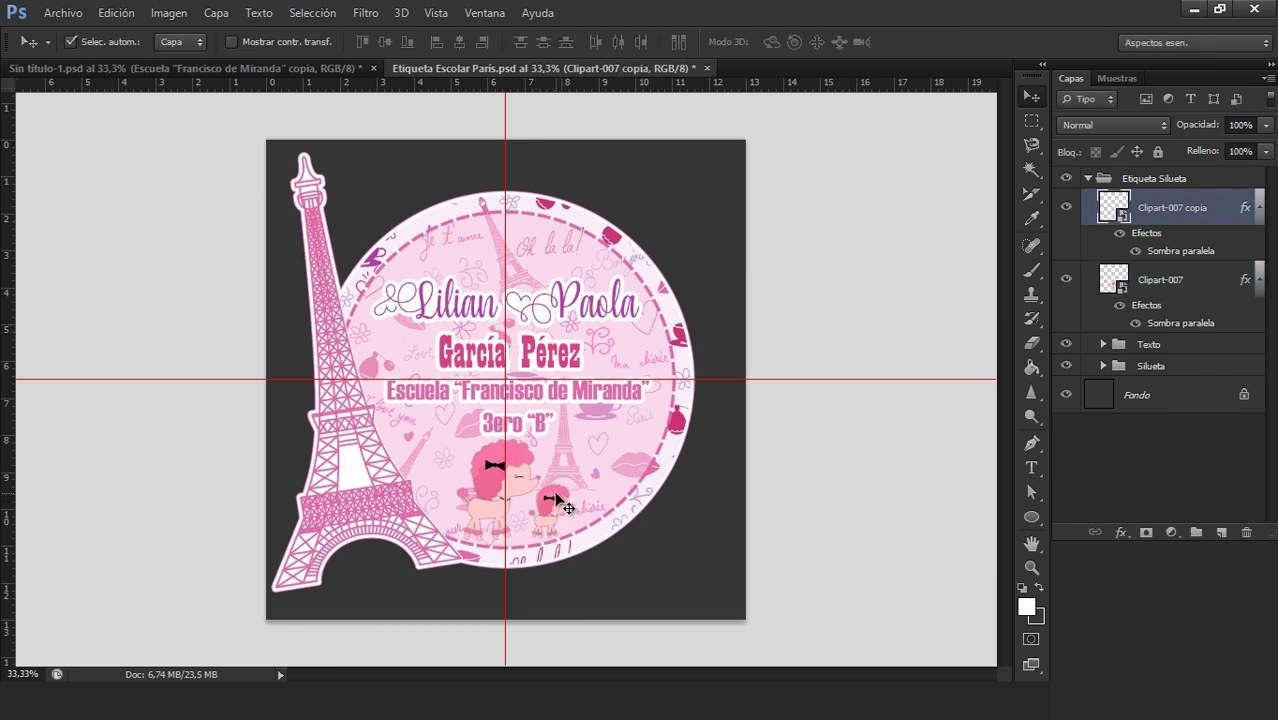
- Move the Texto group up 15 px to leave more room above the poodles
left_click(1153, 346)
key("ctrl+t")
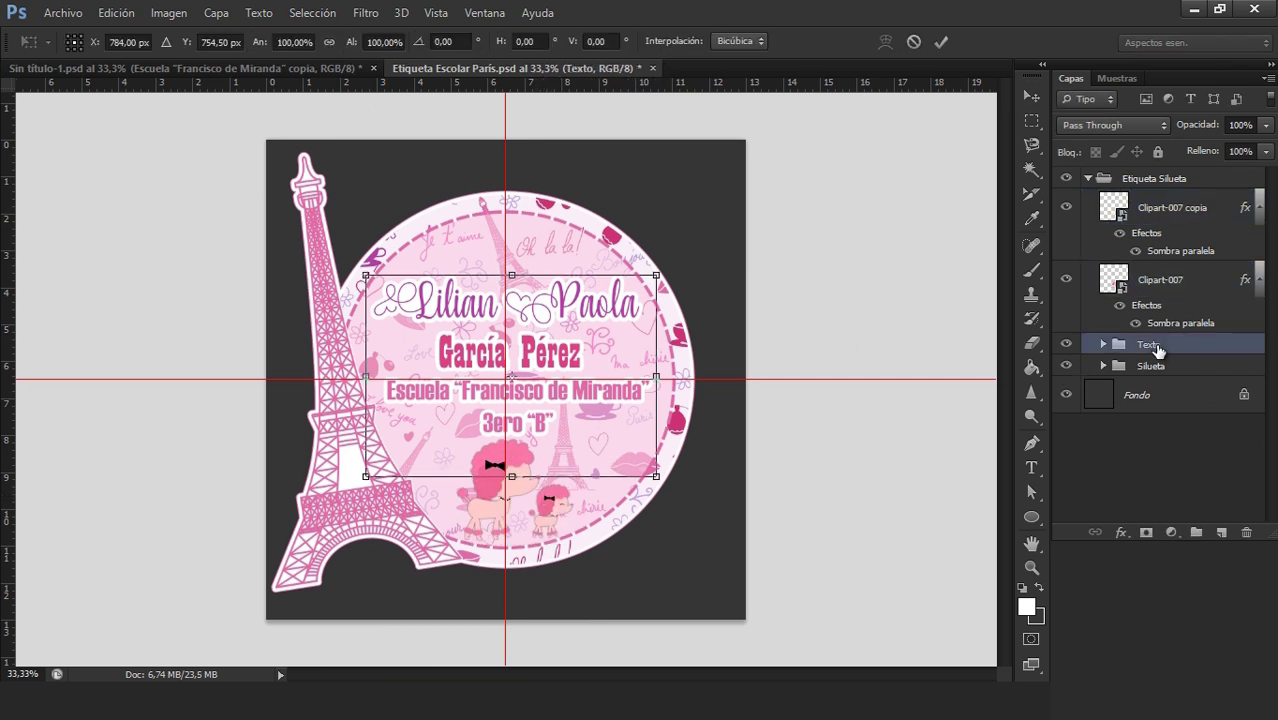
key("Up")
key("Up")
key("Up")
key("Up")
key("Up")
key("Up")
key("Up")
key("Up")
key("Up")
key("Up")
key("Up")
key("Up")
key("Up")
key("Up")
key("Up")
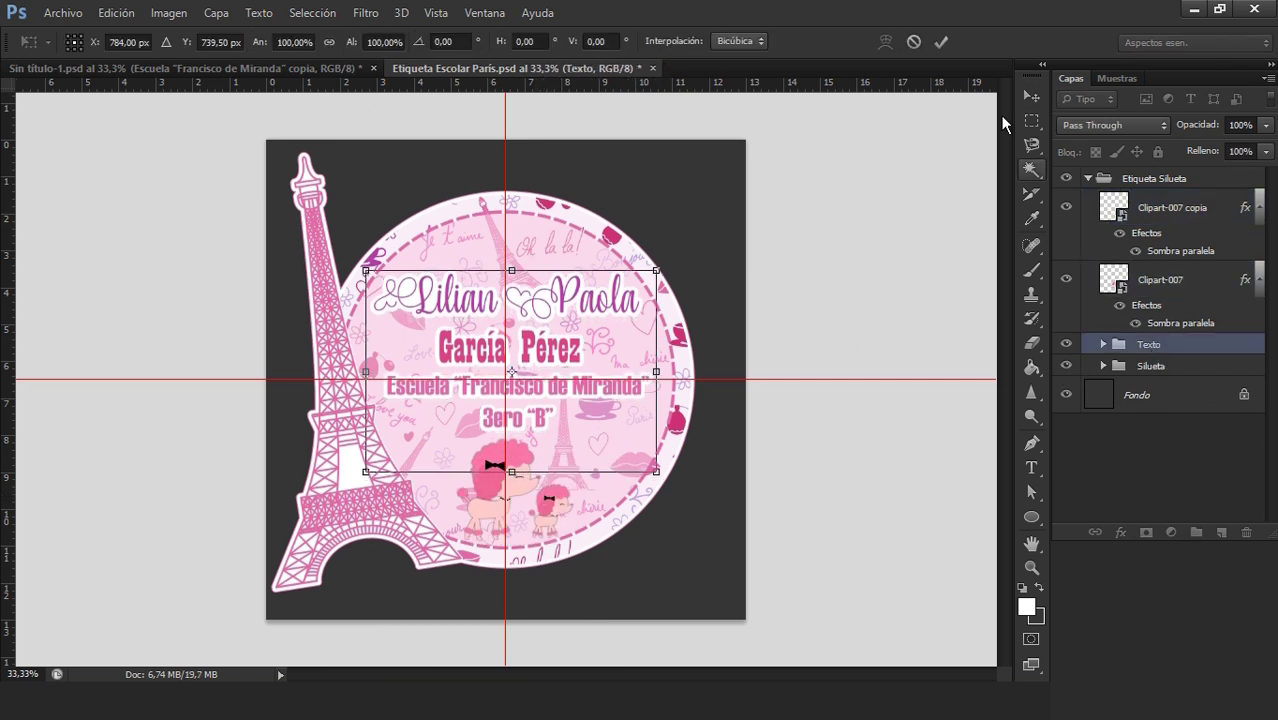
left_click(943, 41)
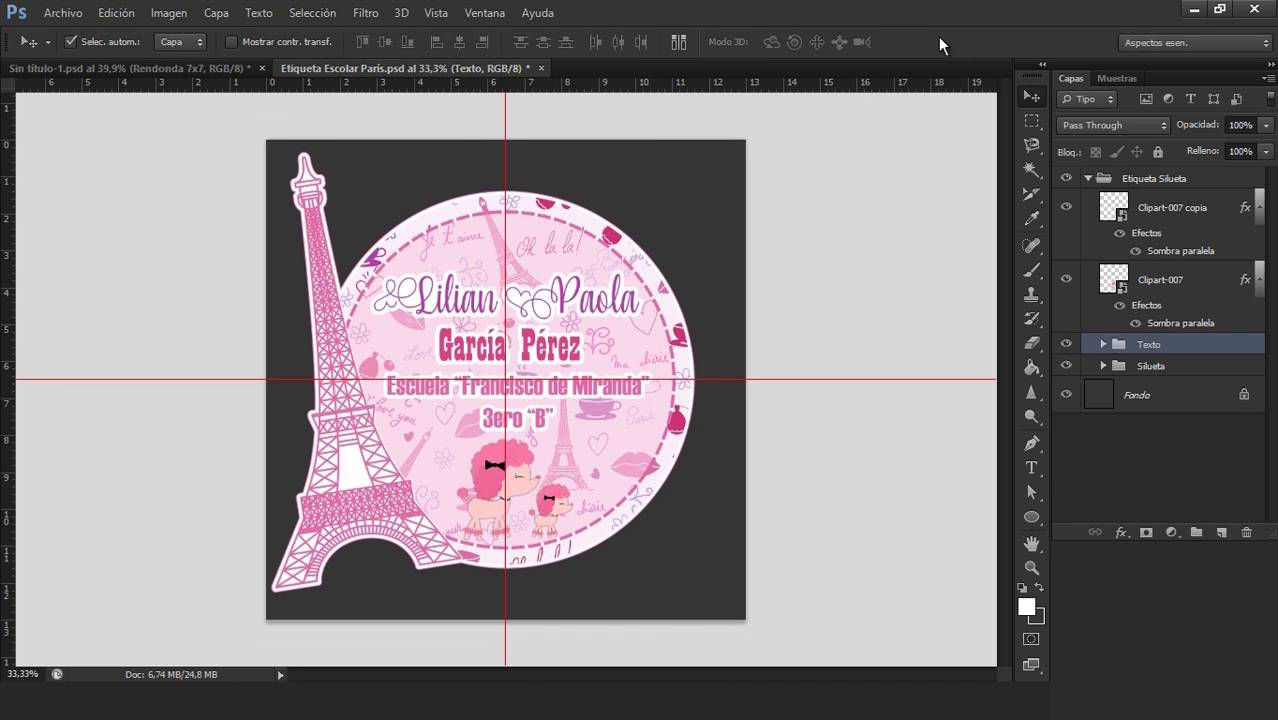
- Group both poodle layers as Perritos and collapse the Etiqueta Silueta group
left_click(1181, 281)
left_click(1172, 207, "shift")
key("ctrl+g")
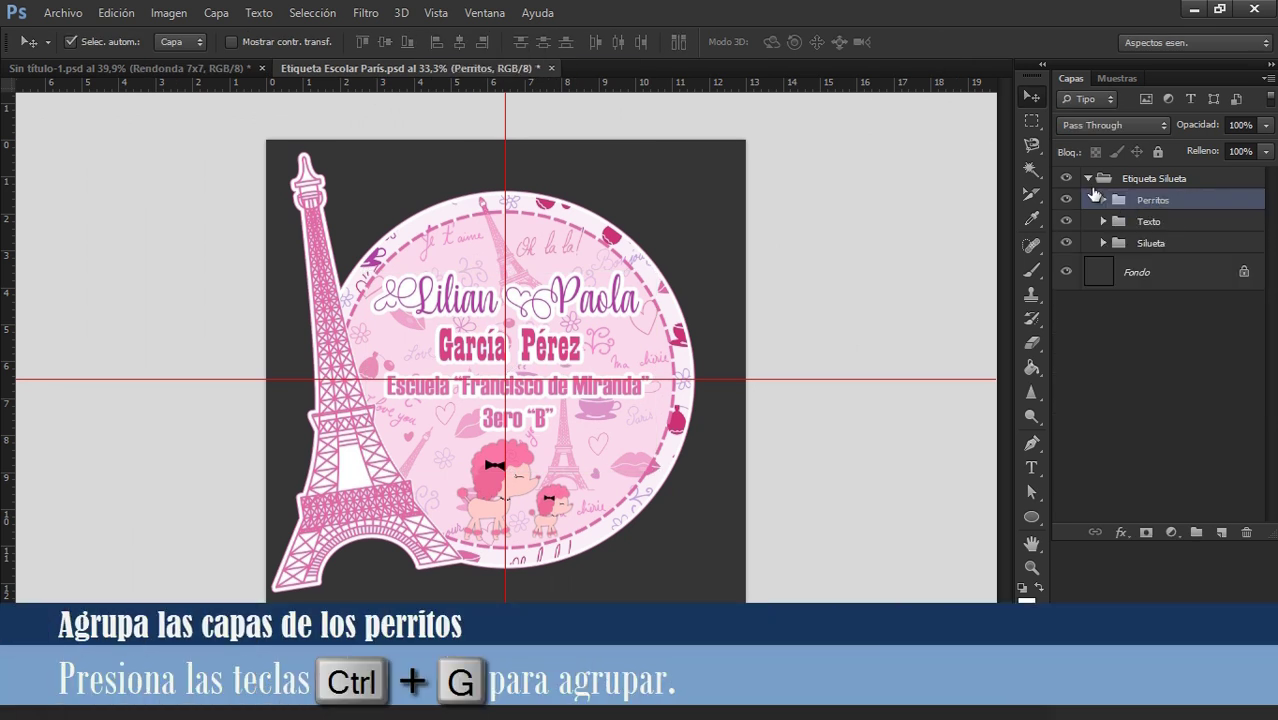
left_click(1088, 179)
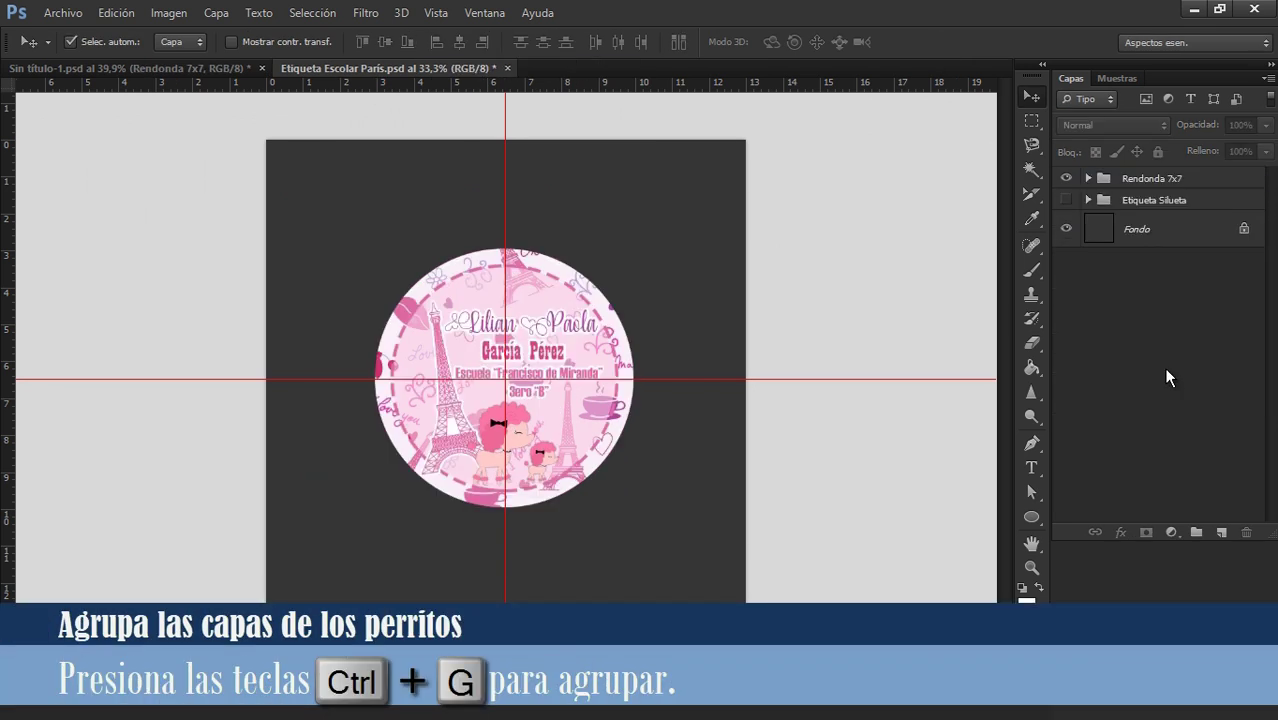
- Hide the Rendonda 7x7 group and duplicate Etiqueta Silueta above it as a visible group named Etiqueta cuadrada 7x7
left_click(1066, 178)
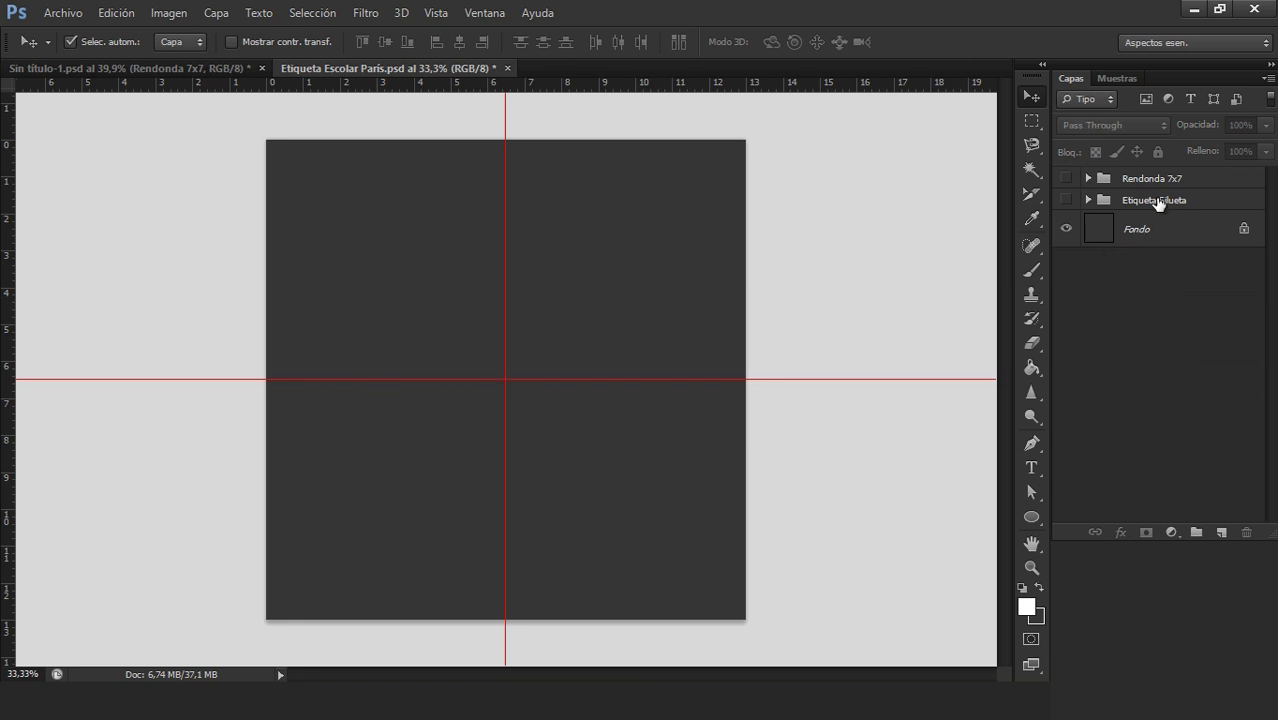
left_click(1157, 203)
left_click_drag(1232, 203, 1229, 176)
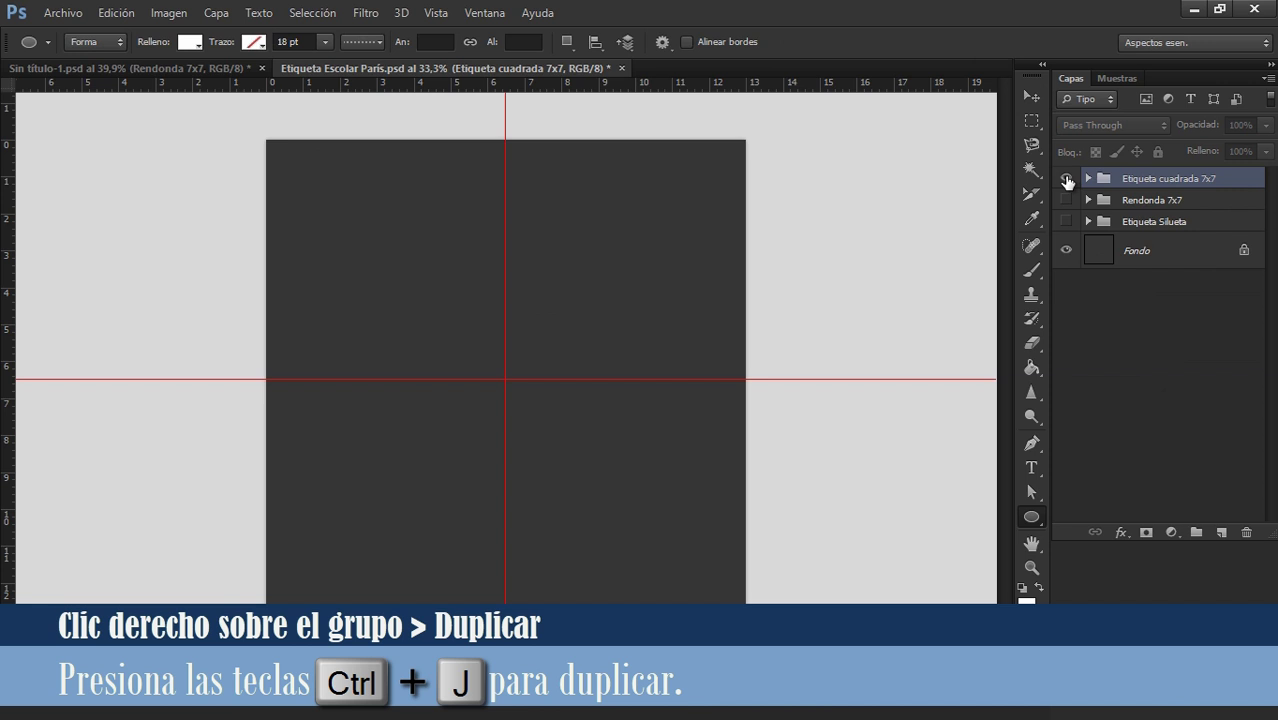
left_click(1066, 178)
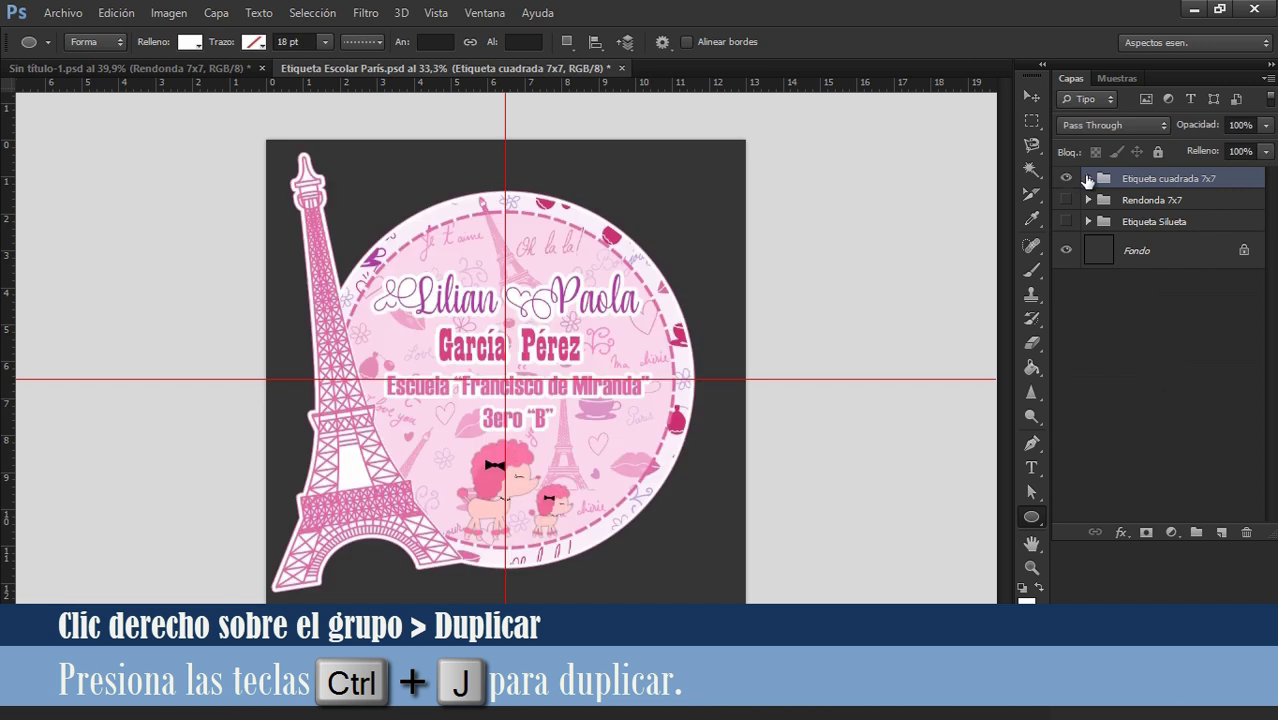
- Hide the Perritos and Texto groups and the Torre Eiffel layer inside Etiqueta cuadrada 7x7
left_click(1088, 178)
left_click(1066, 200)
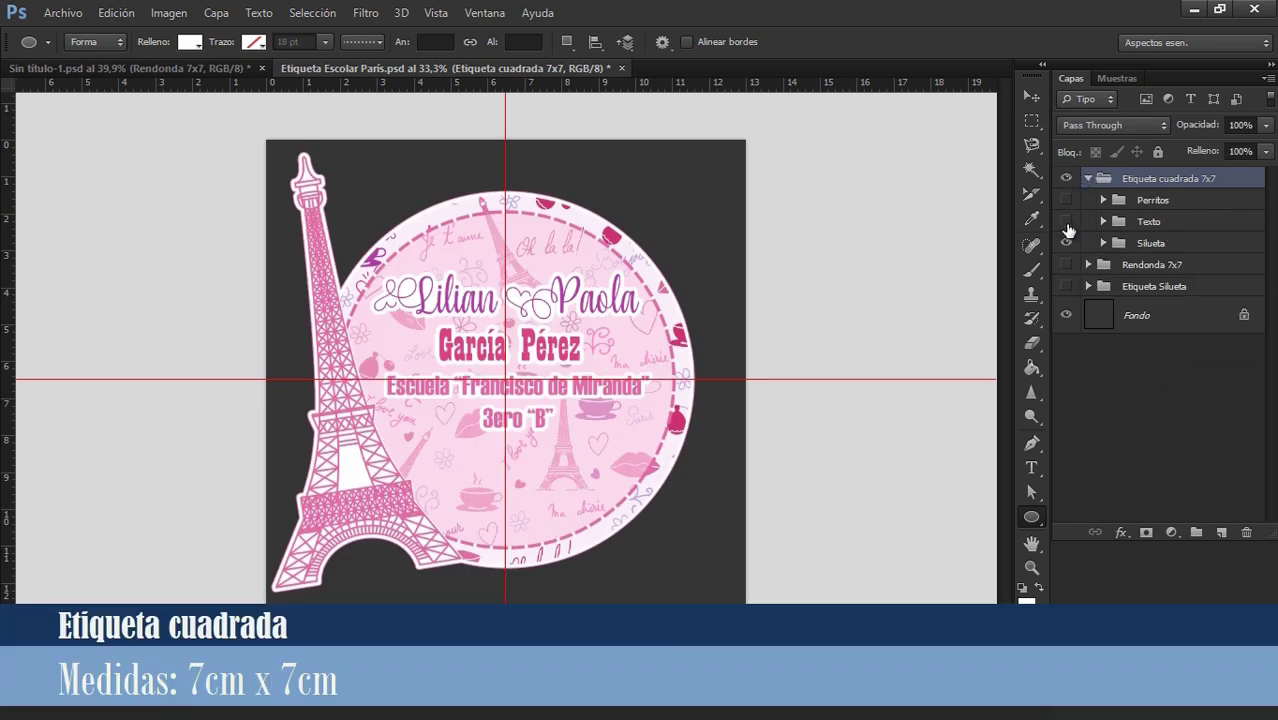
left_click(1066, 221)
left_click(1103, 243)
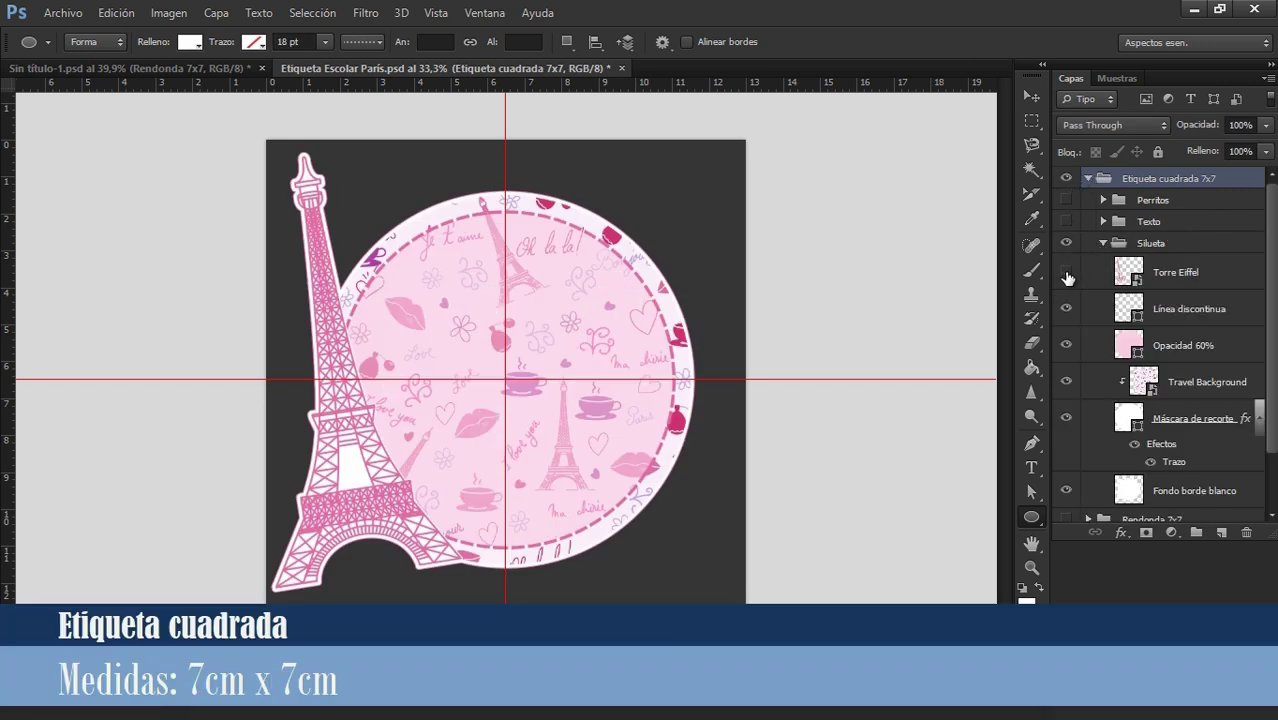
left_click(1066, 272)
- Hide Travel Background and delete the Fondo borde blanco, Máscara de recorte, Opacidad 60% and Línea discontinua circle layers from the square label's Silueta group
scroll(1180, 380, "down", 1)
left_click(1204, 421)
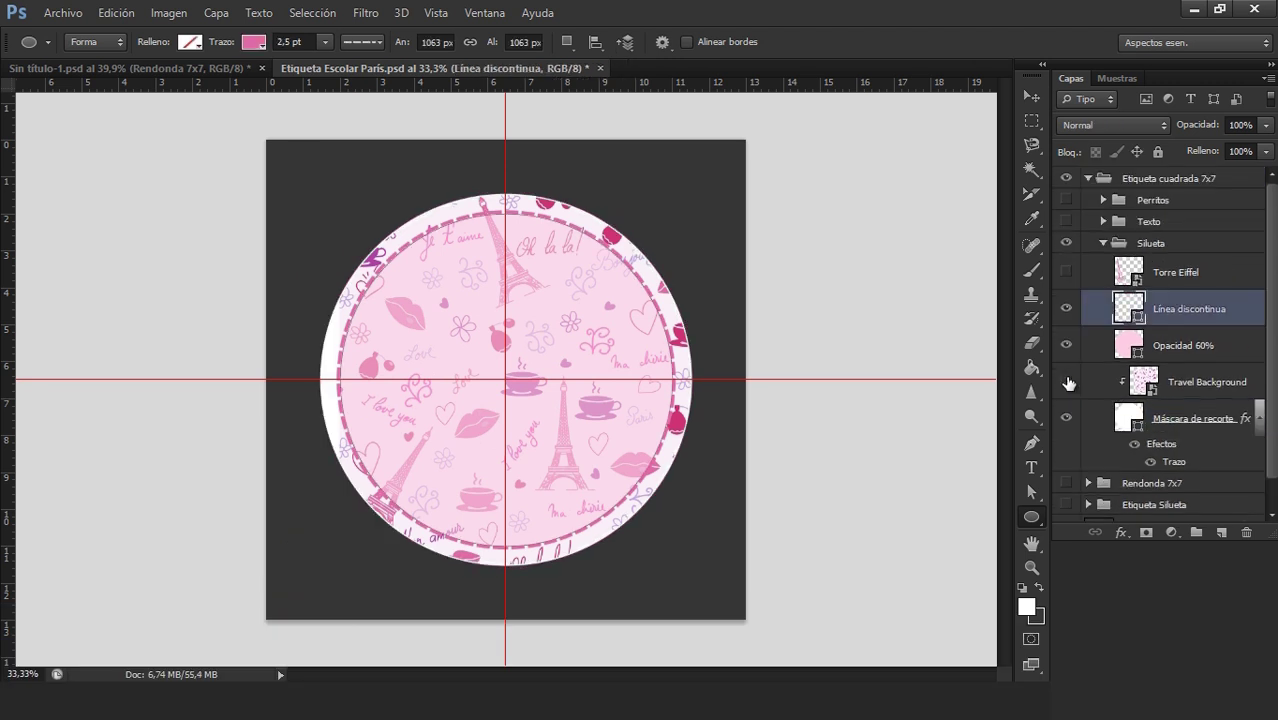
left_click(1067, 382)
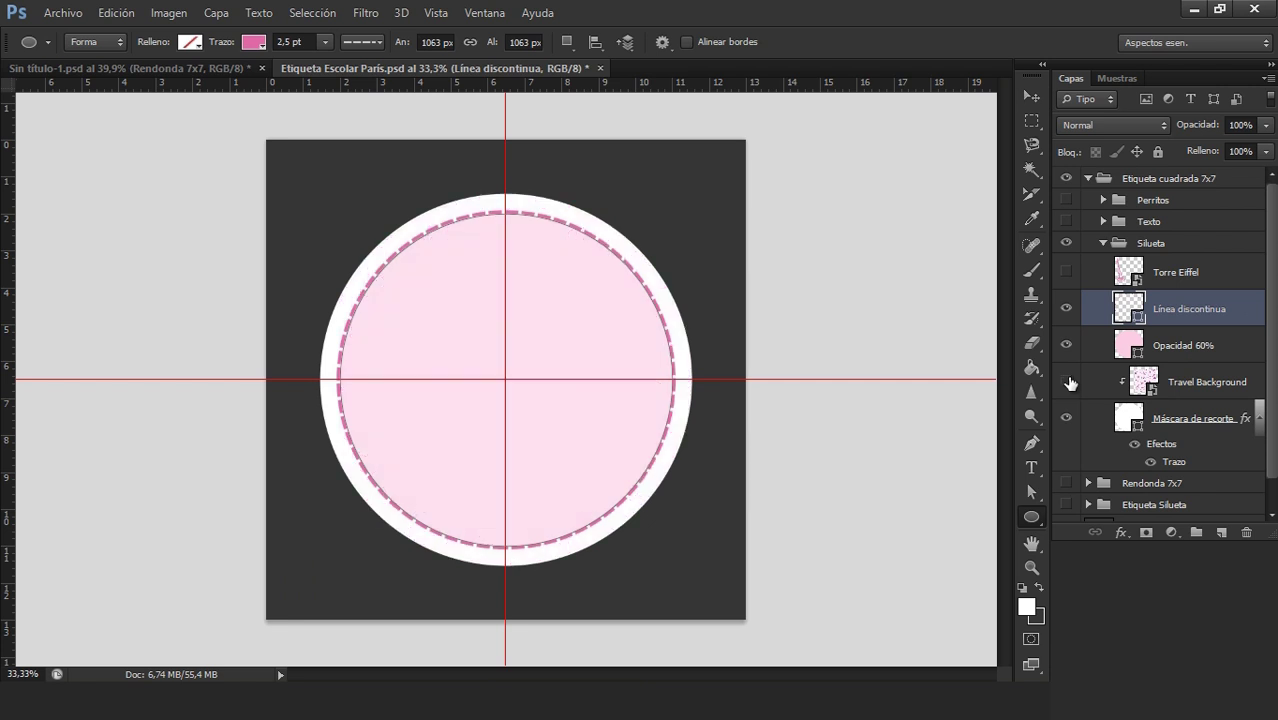
left_click(1208, 421)
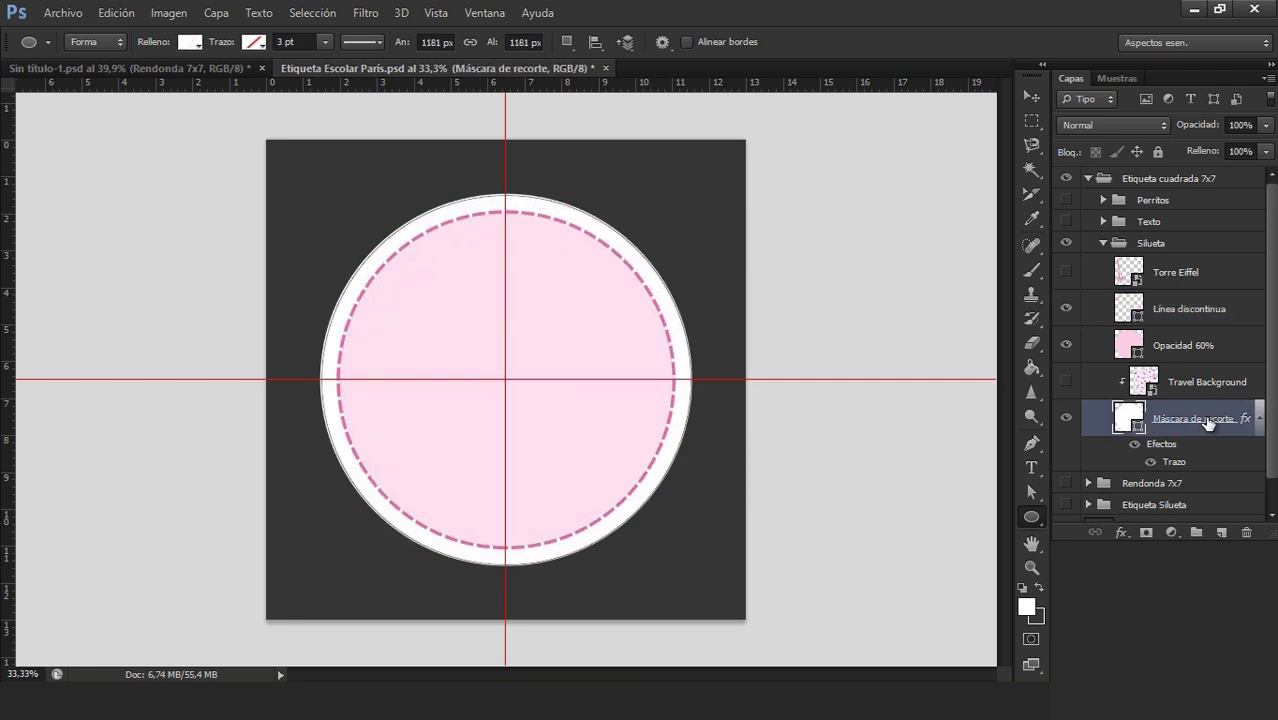
key("Delete")
left_click(1208, 345)
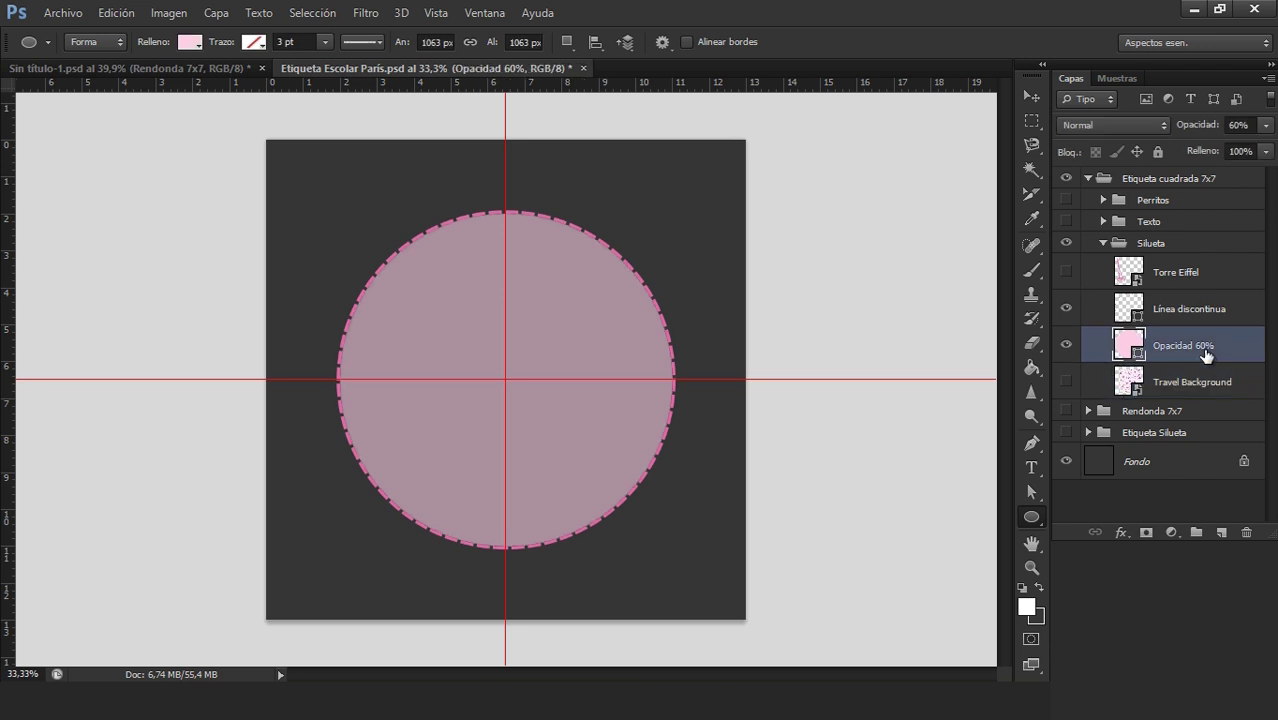
key("Delete")
left_click(1195, 310)
key("v")
key("Delete")
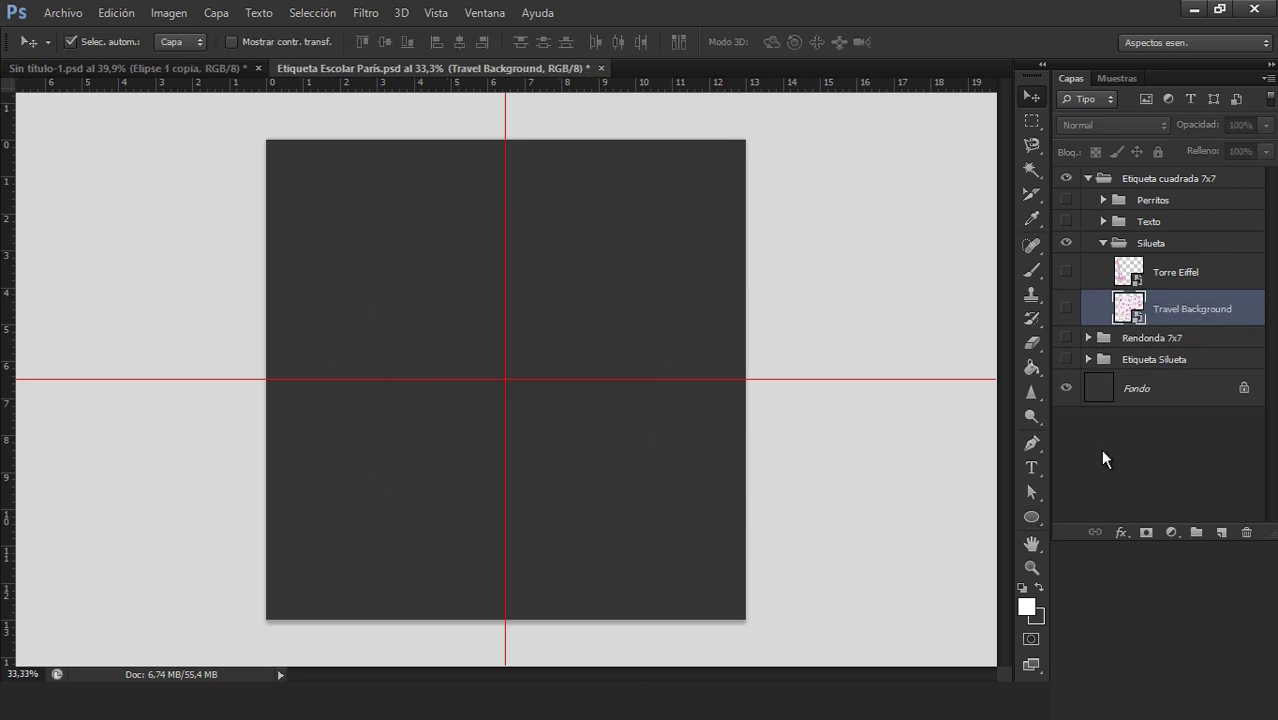
- Create a white 7 × 7 cm rectangle from the centre of the canvas with the Rectangle tool
left_click(1040, 519)
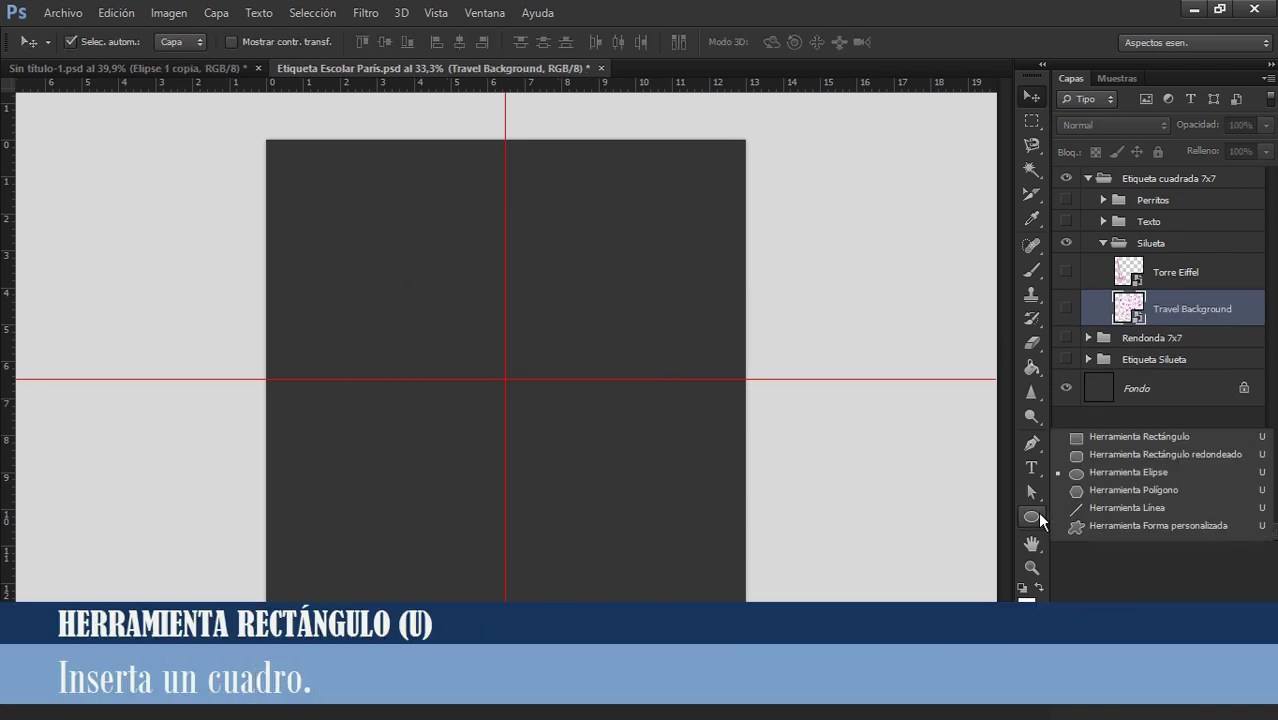
left_click(1130, 437)
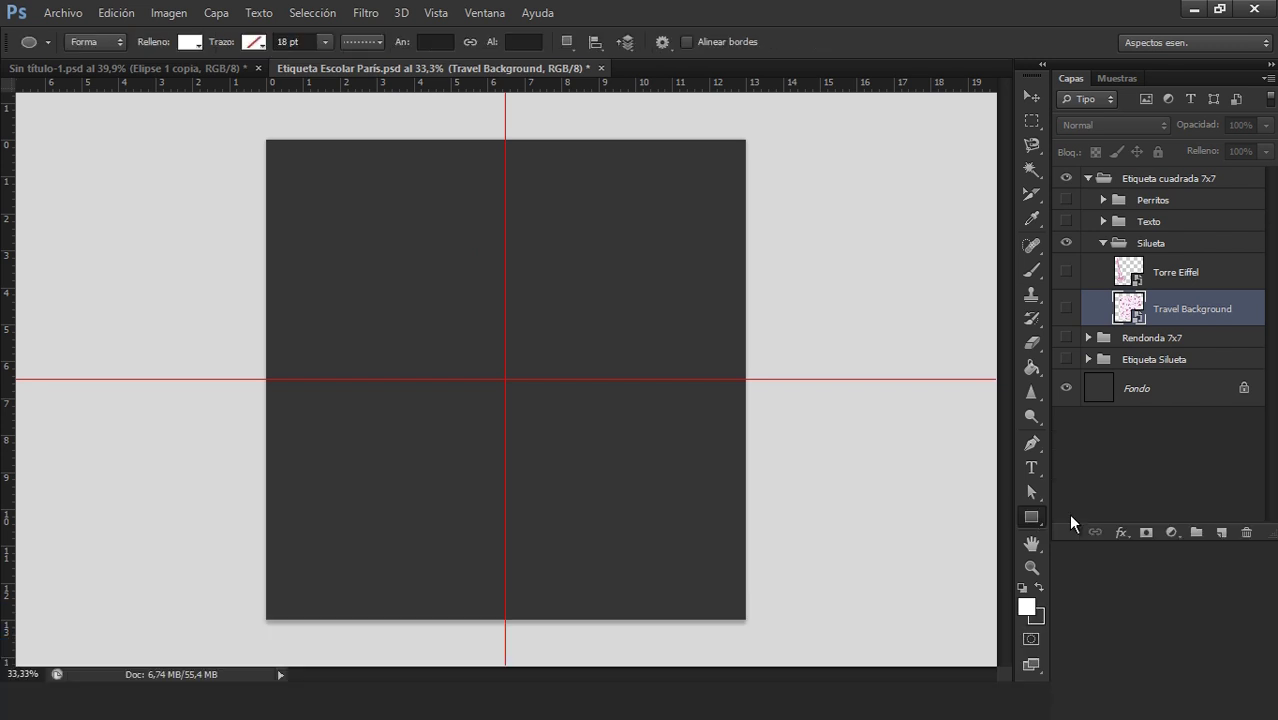
left_click(584, 332)
right_click(610, 228)
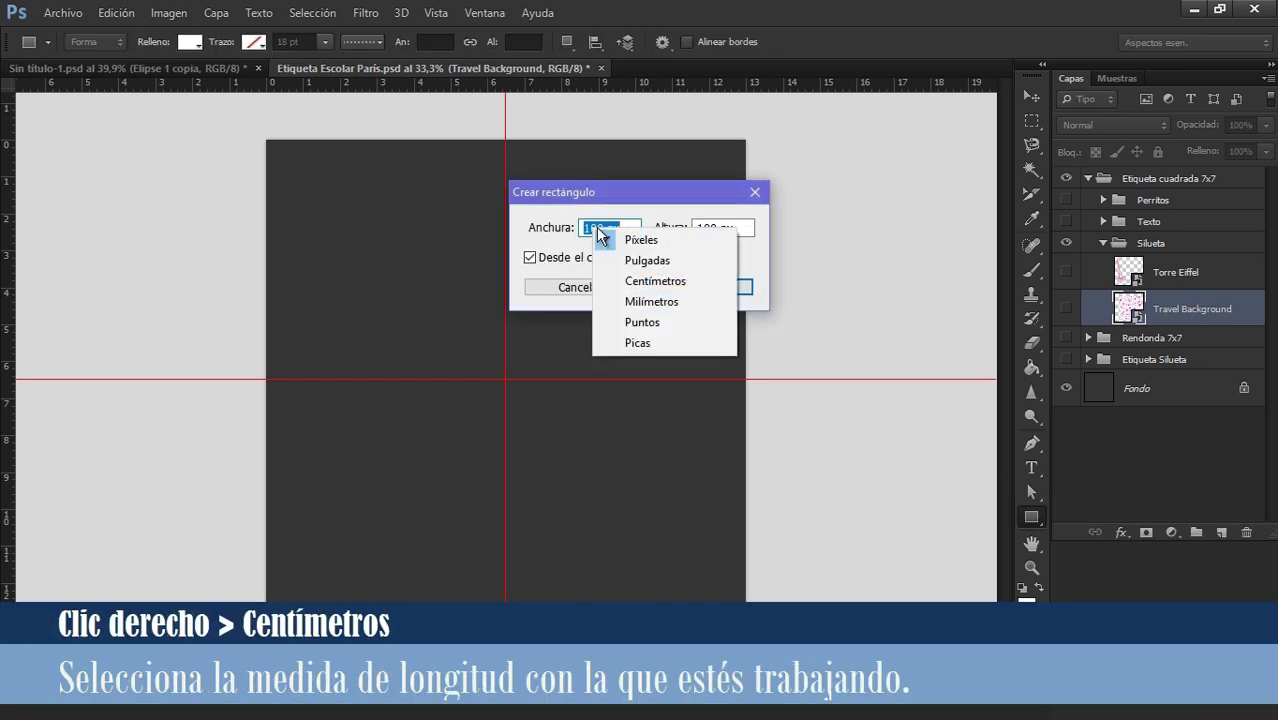
left_click(658, 284)
right_click(712, 228)
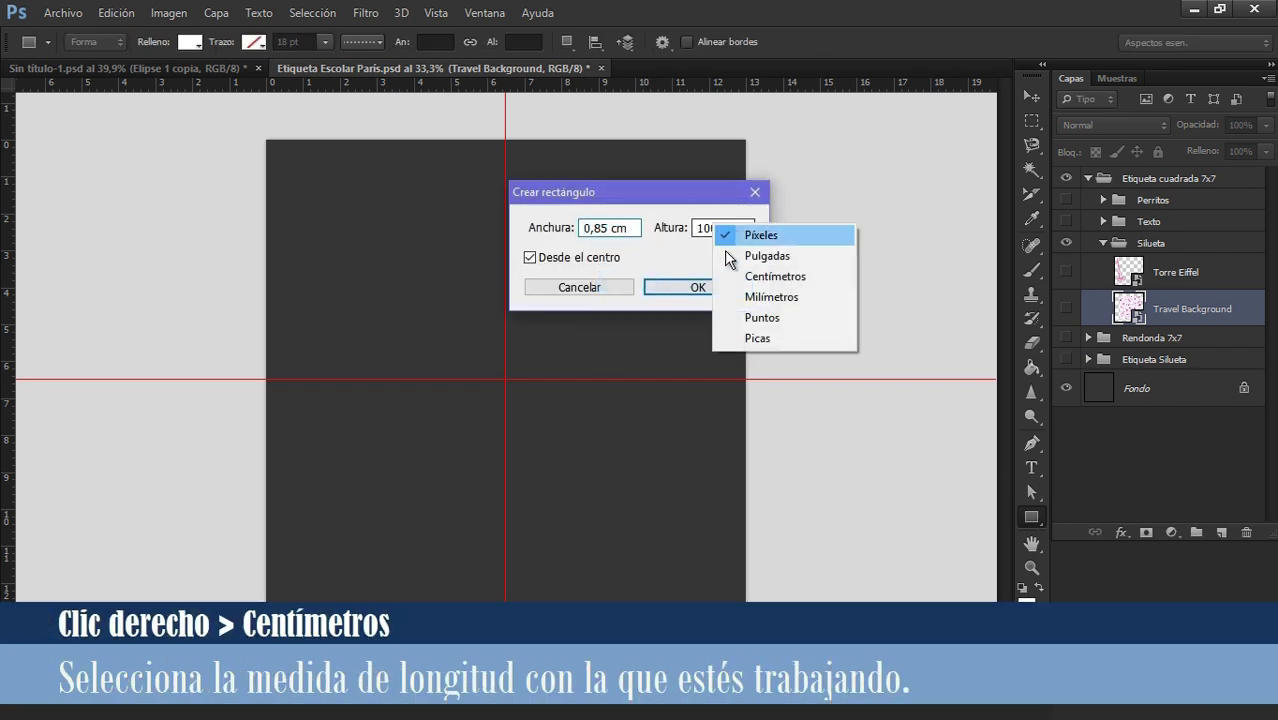
left_click(762, 274)
triple_click(589, 228)
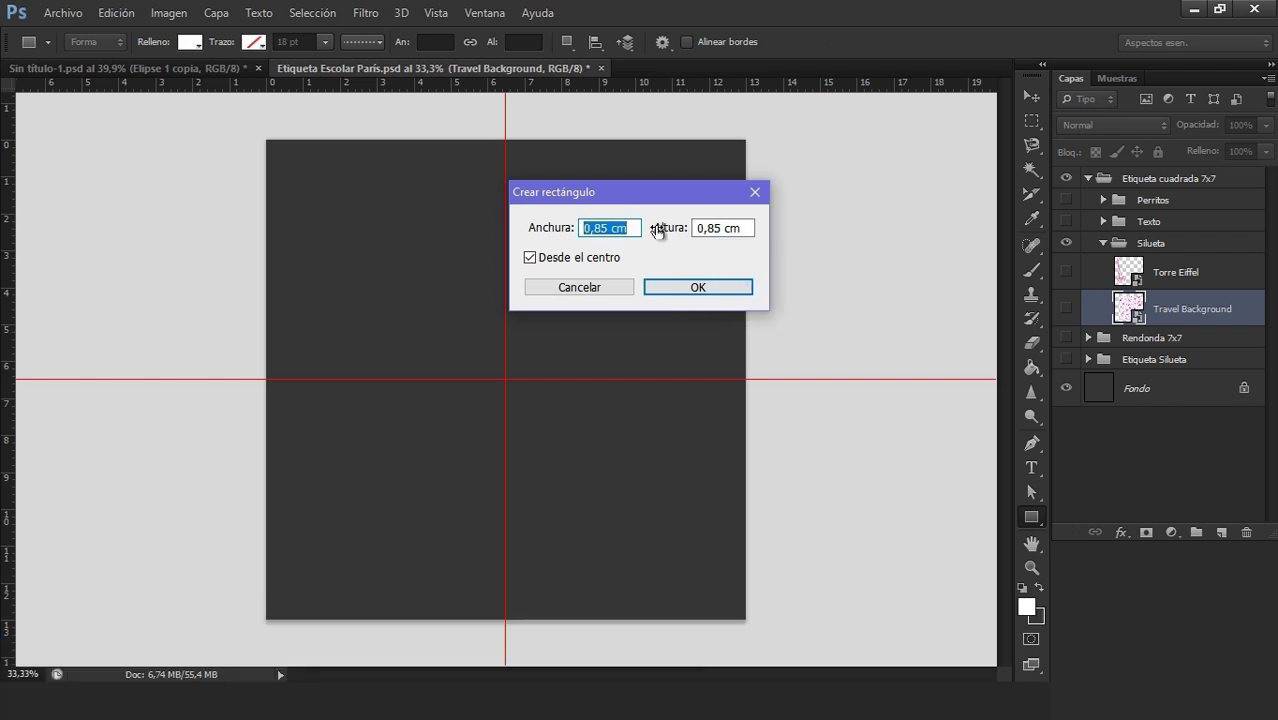
type("7")
triple_click(716, 228)
type("7")
left_click(708, 287)
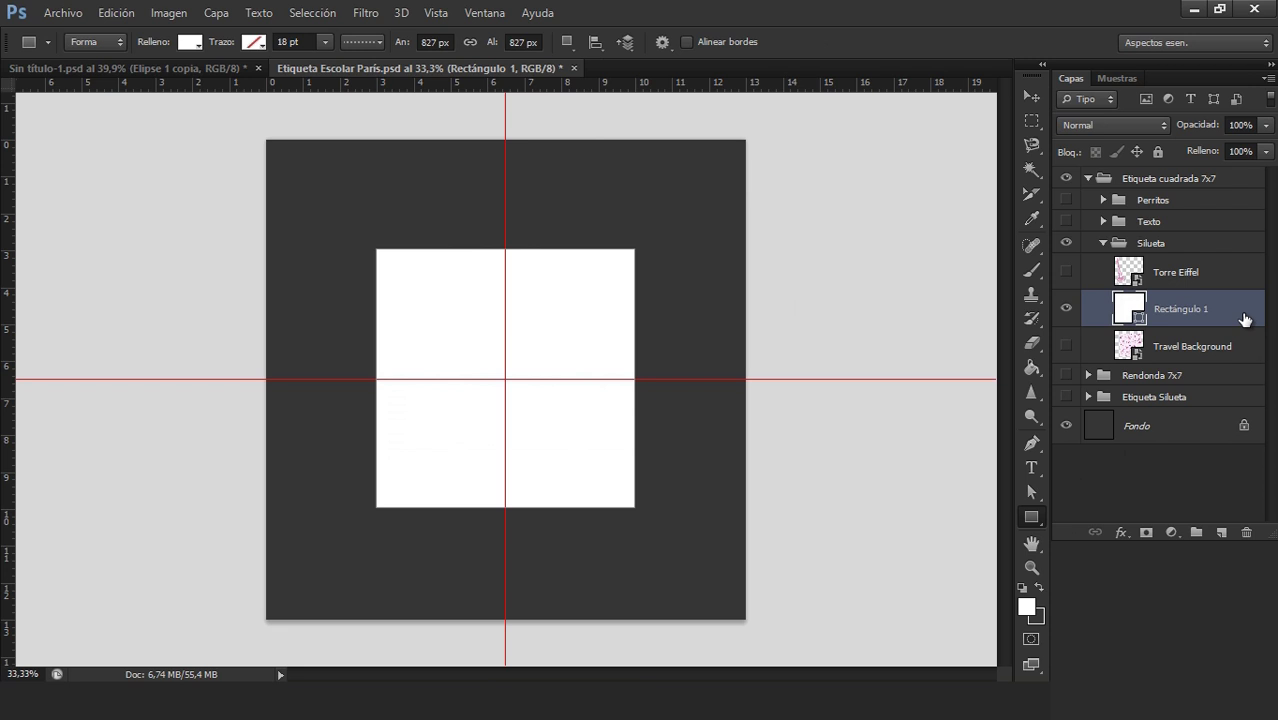
- Duplicate the square twice and name the three layers Máscara de recorte, Opacidad 60% and Línea discontinua
key("ctrl+j")
key("ctrl+j")
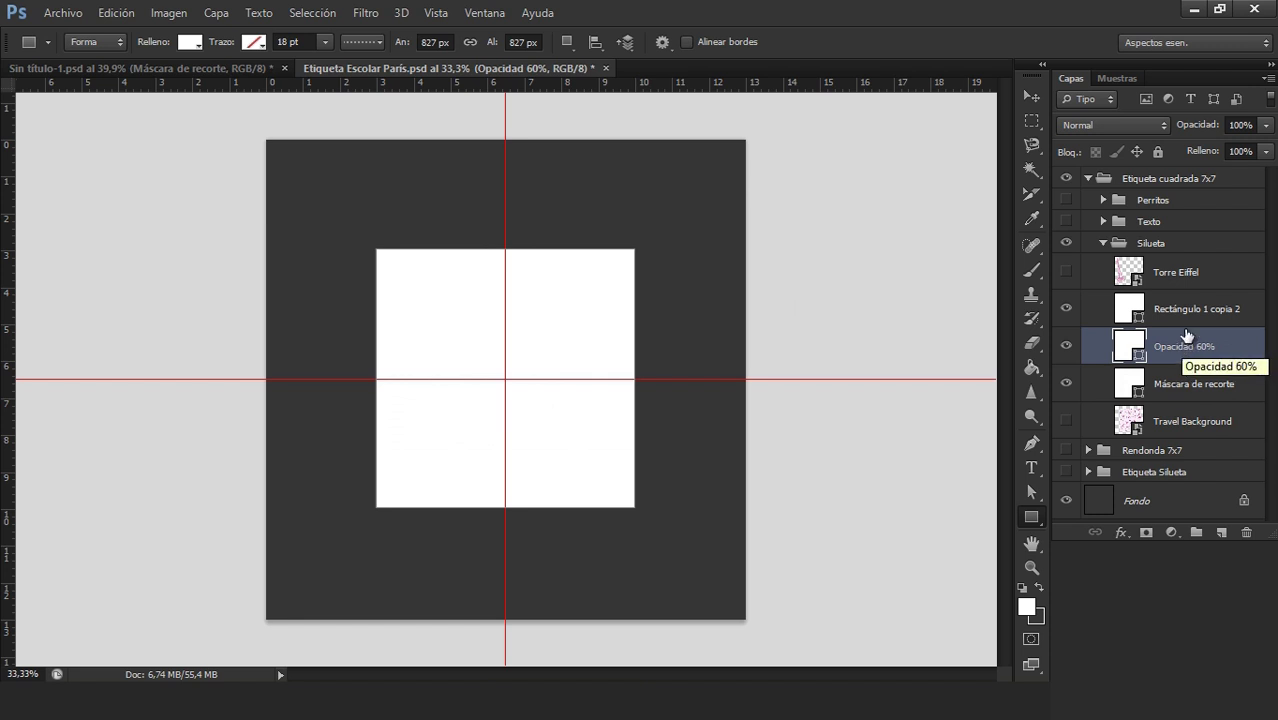
left_click(1187, 310)
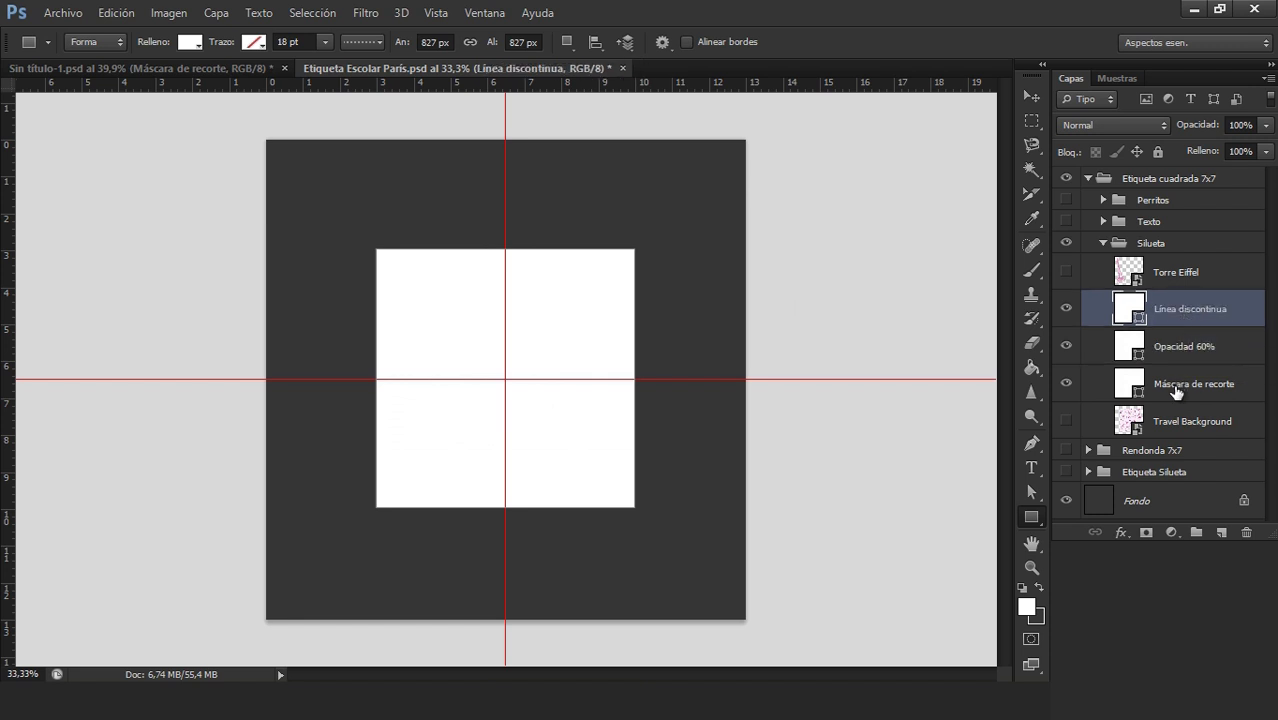
- Move Máscara de recorte beneath Travel Background, show the pattern and clip it to the square
left_click_drag(1176, 392, 1191, 437)
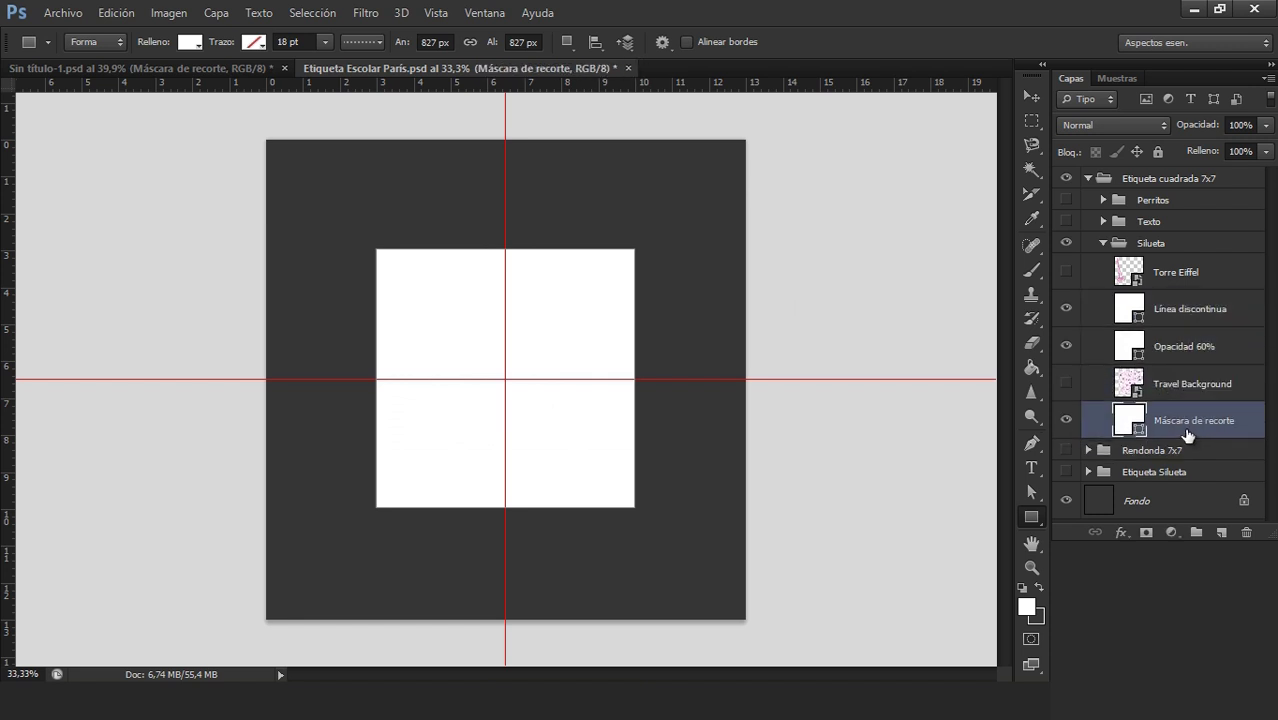
left_click(1066, 383)
right_click(1178, 388)
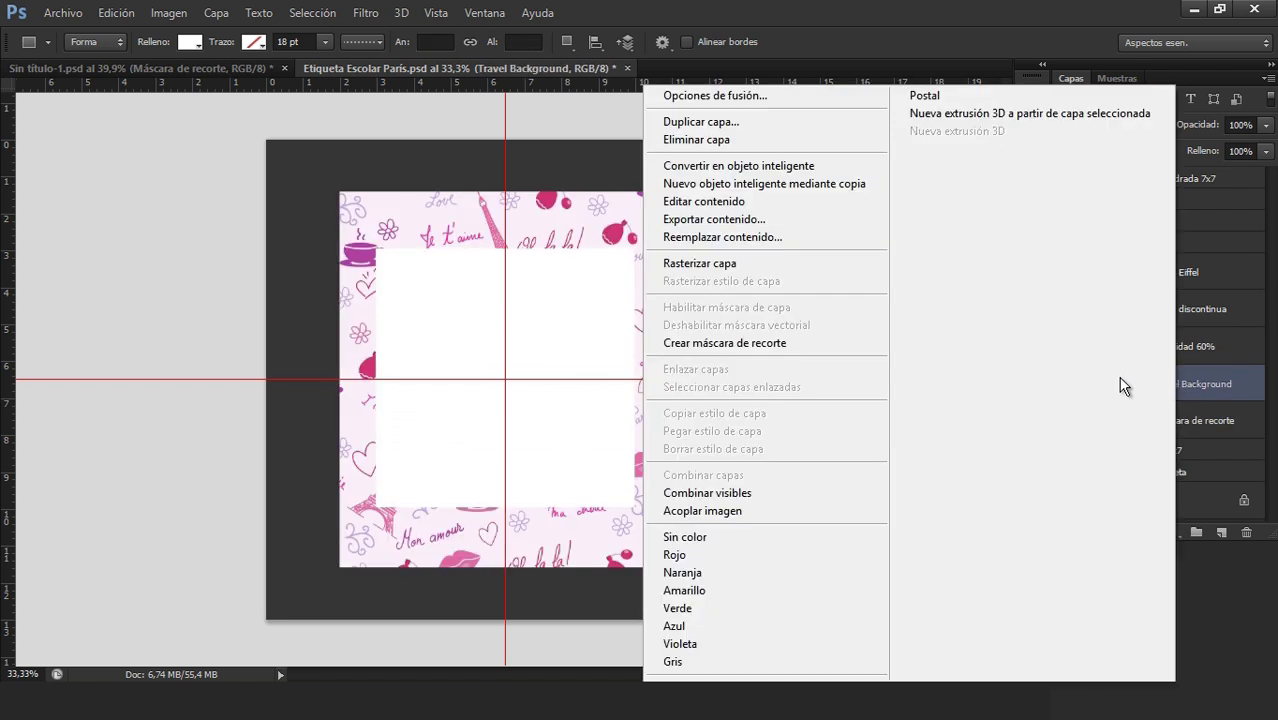
left_click(862, 342)
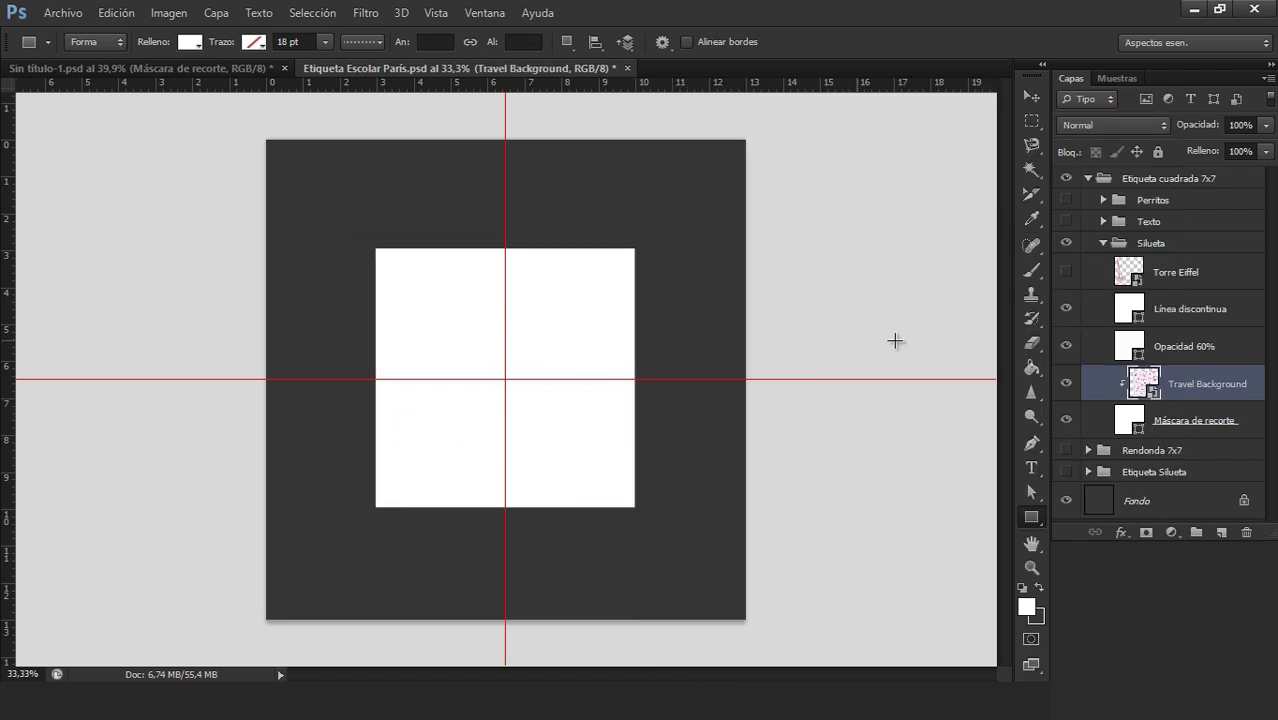
- Select the Opacidad 60% square layer
left_click(1197, 347)
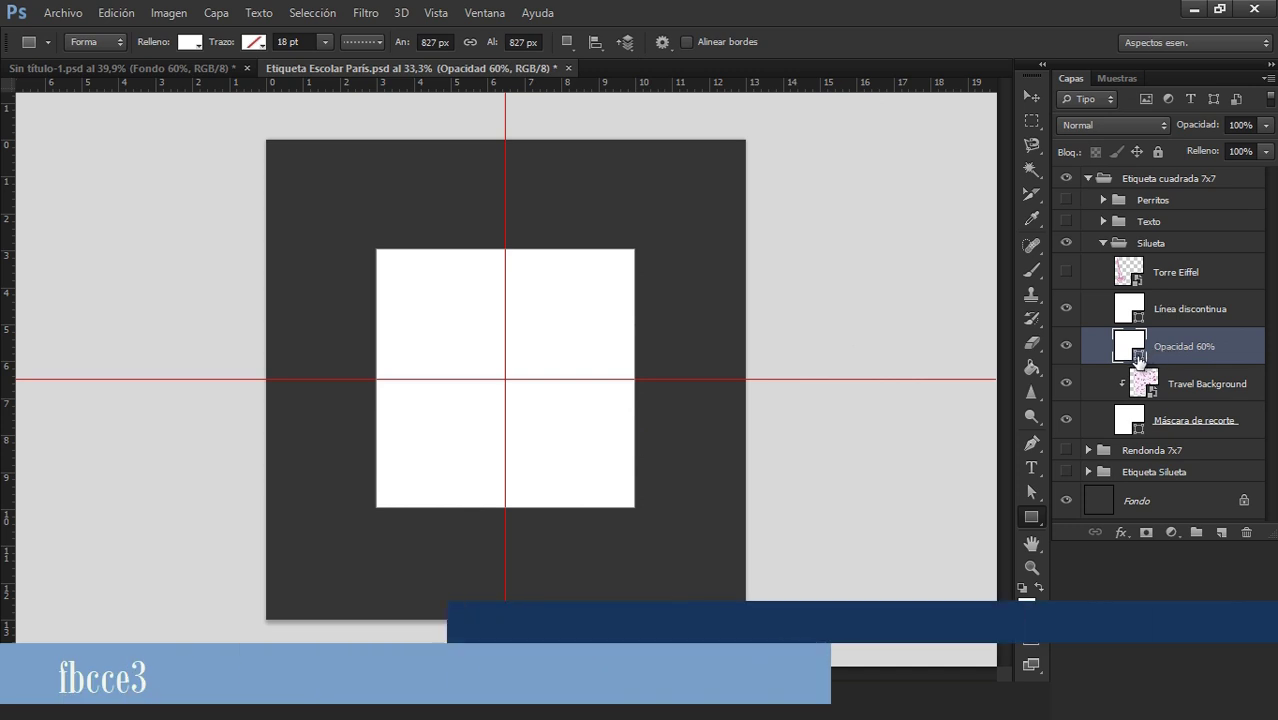
- Recolour the Opacidad 60% shape to fbcce3 and set its layer opacity to 60%
double_click(1138, 362)
key("Tab")
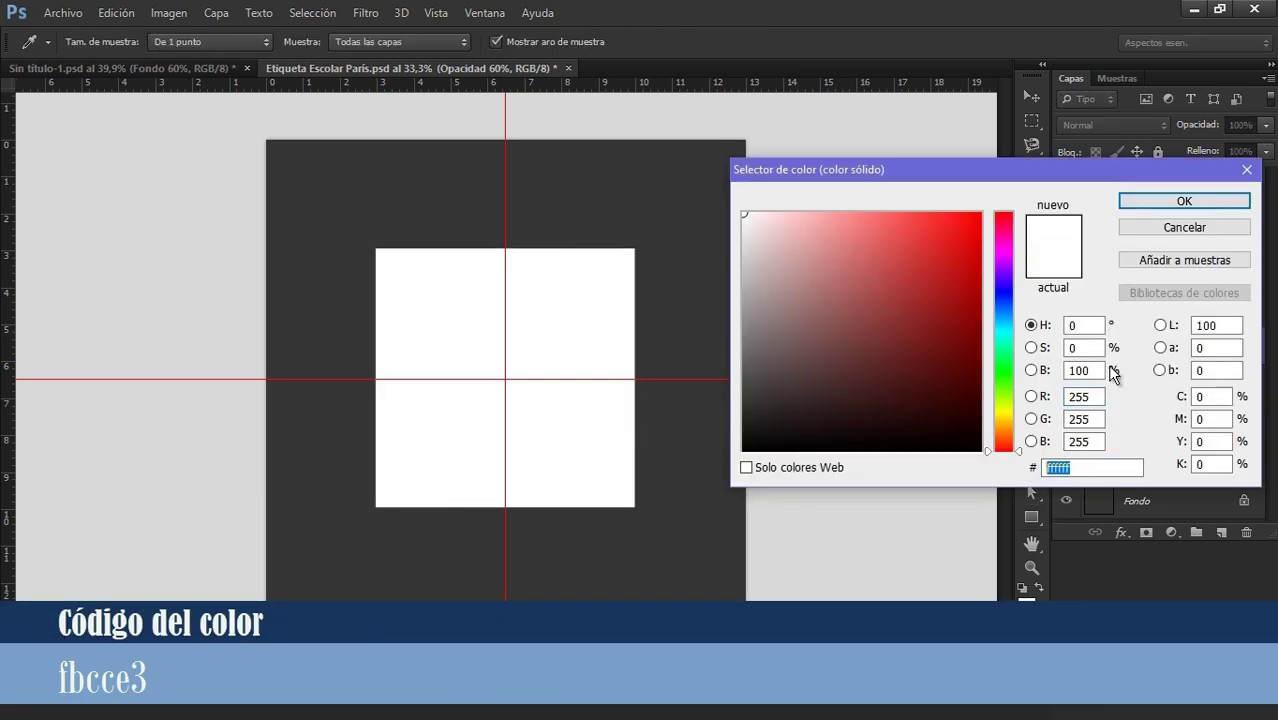
type("fbcce3")
left_click(1184, 201)
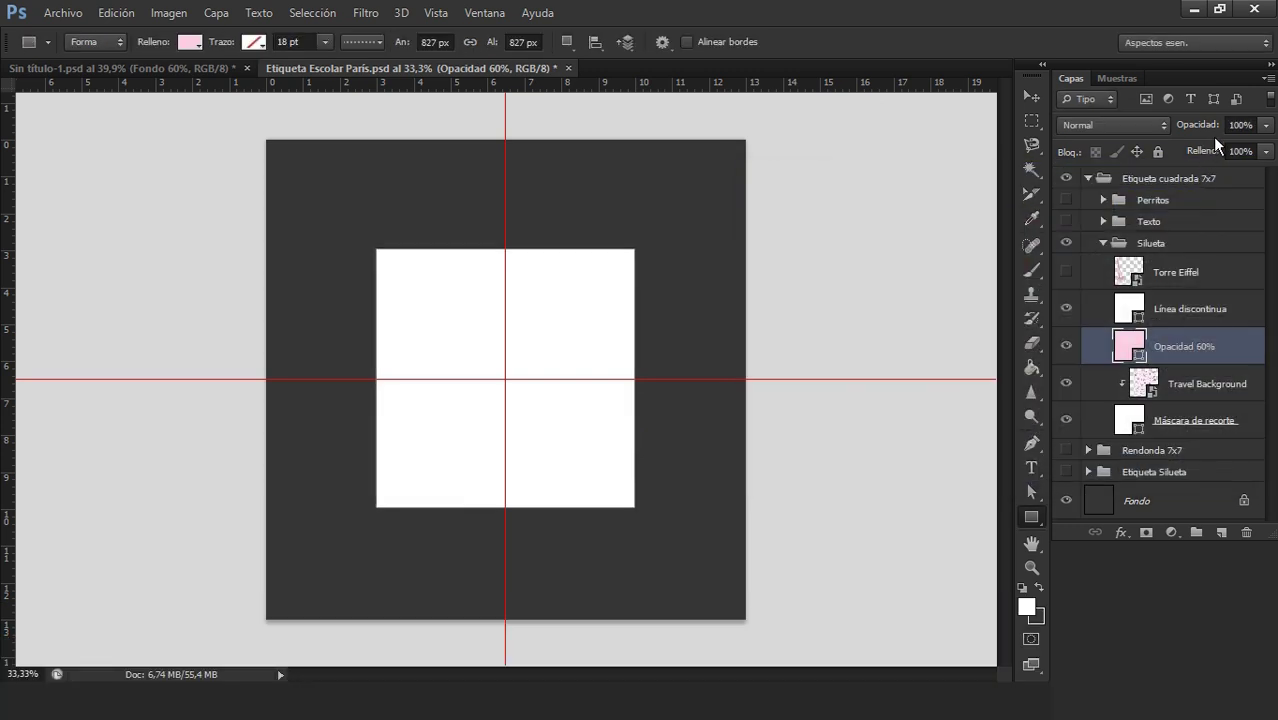
left_click(1231, 124)
type("60")
key("Return")
- Remove the fill from the Línea discontinua shape
left_click(1190, 316)
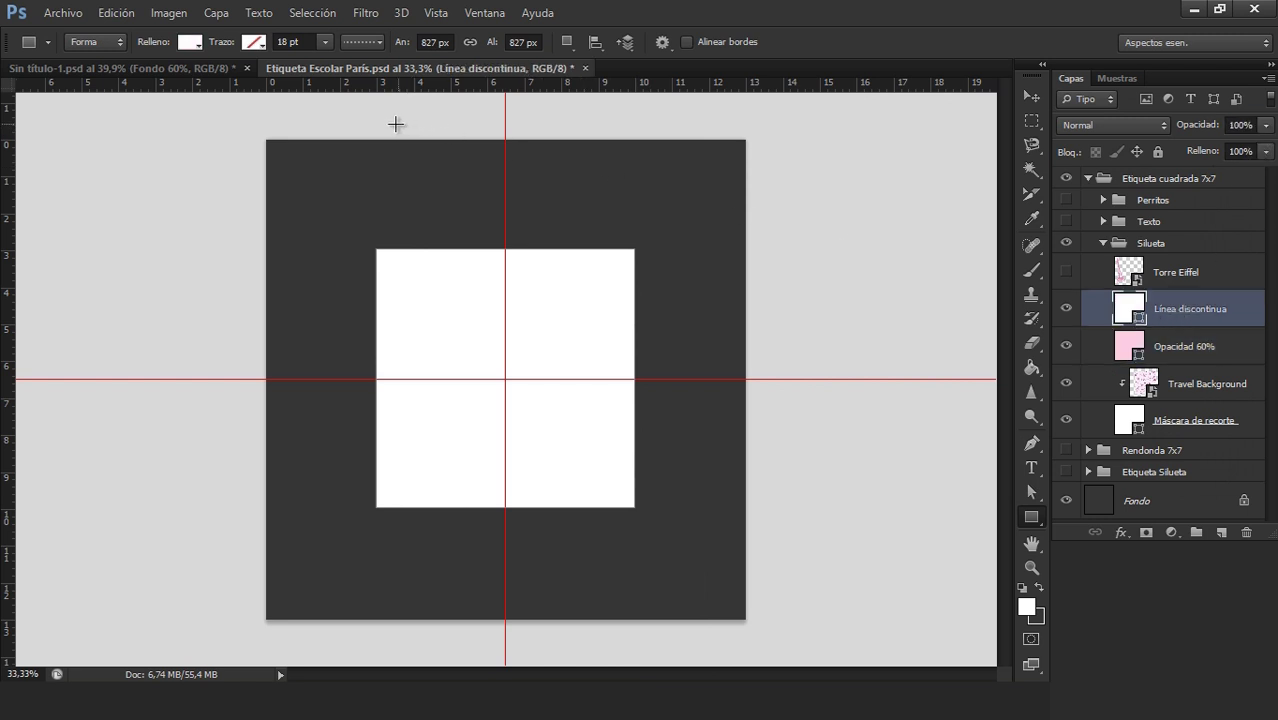
left_click(190, 44)
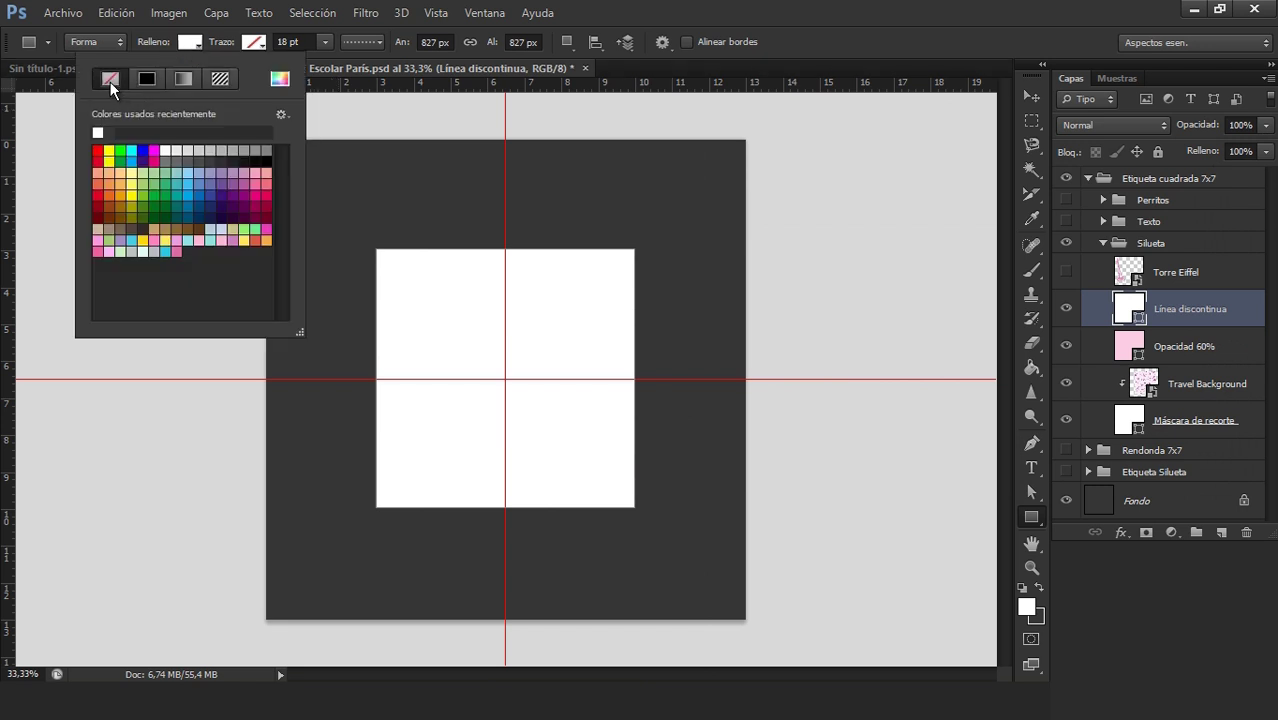
left_click(110, 80)
left_click(961, 314)
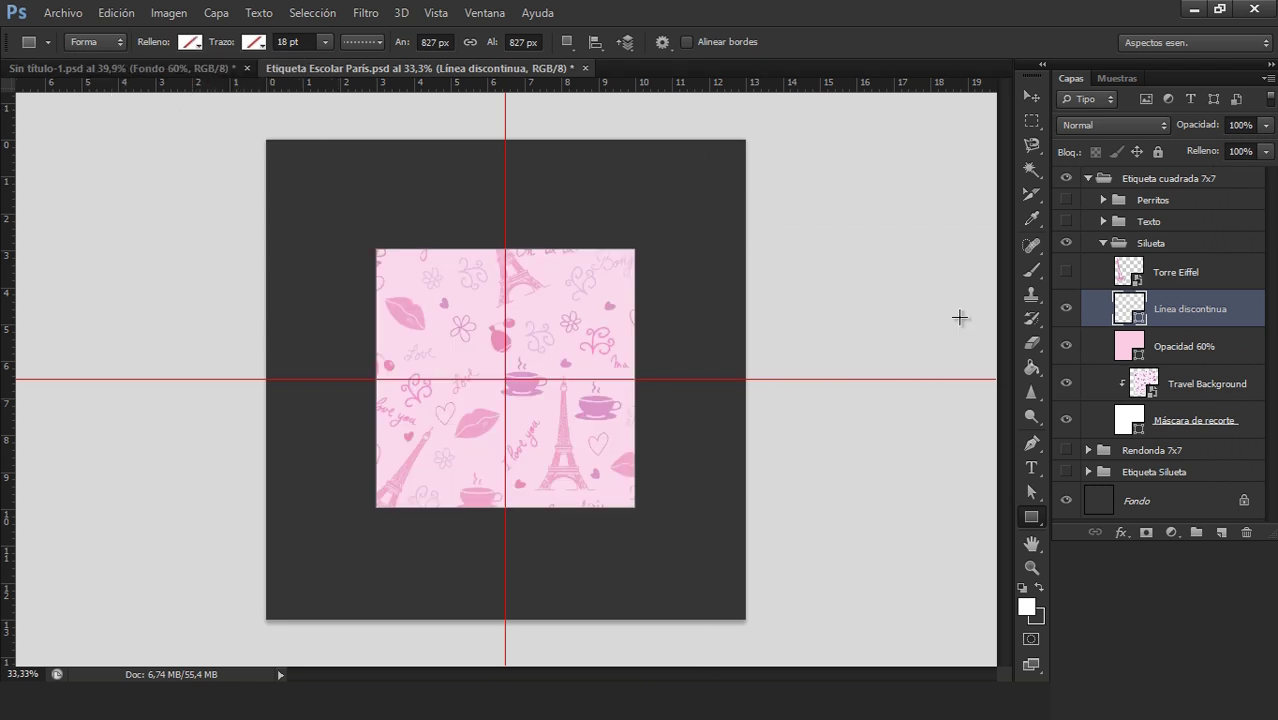
- Resize the Línea discontinua and Opacidad 60% shapes together to 6 cm wide and 6 cm high
left_click(1180, 346, "shift")
key("ctrl+t")
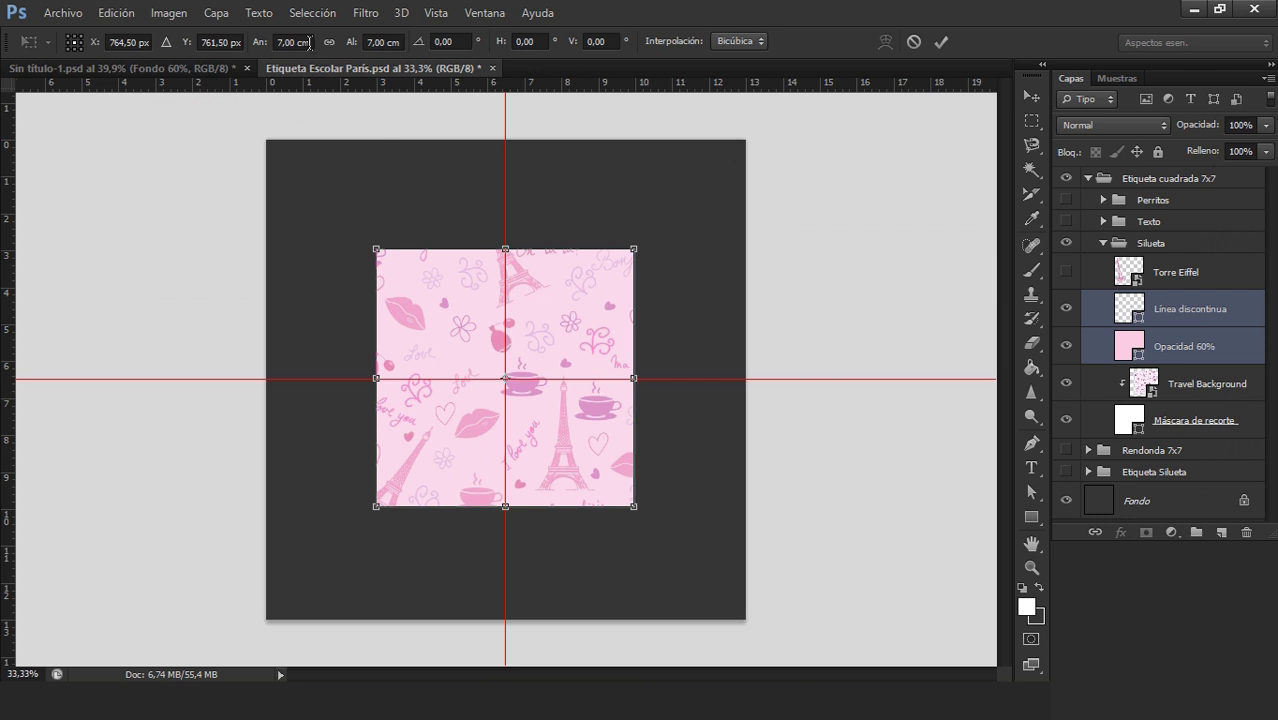
left_click(312, 44)
type("6")
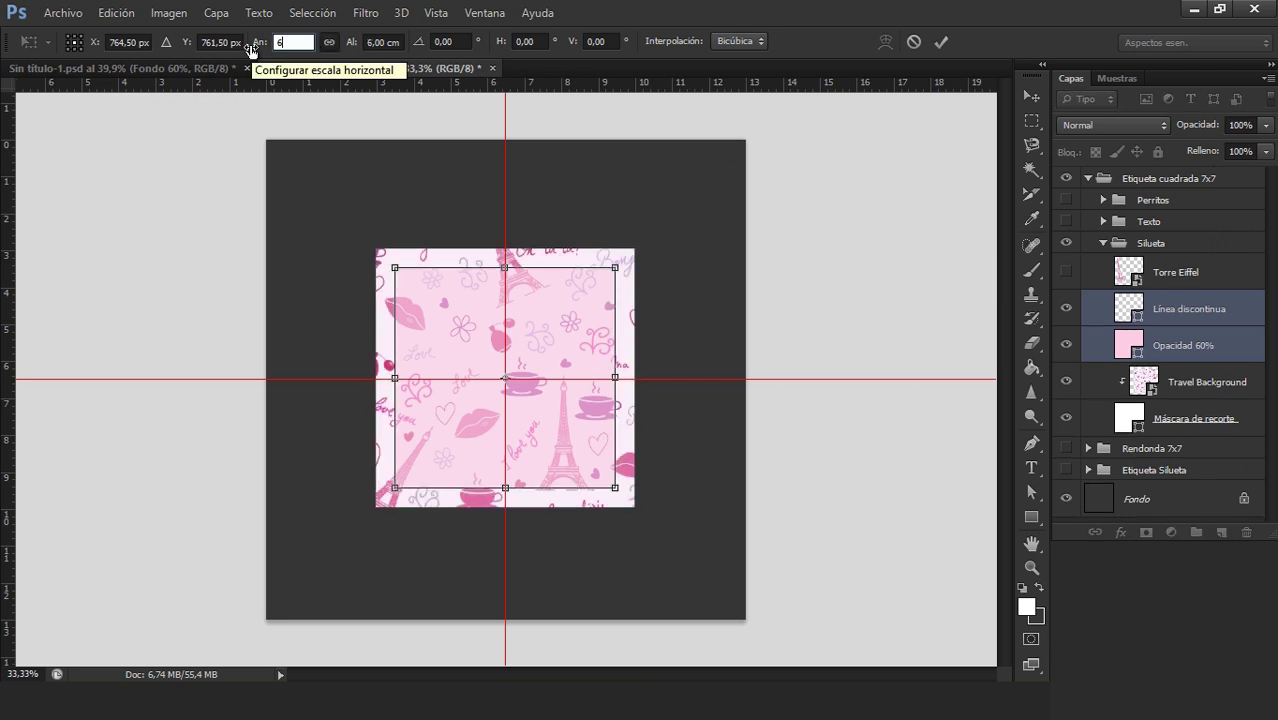
key("Return")
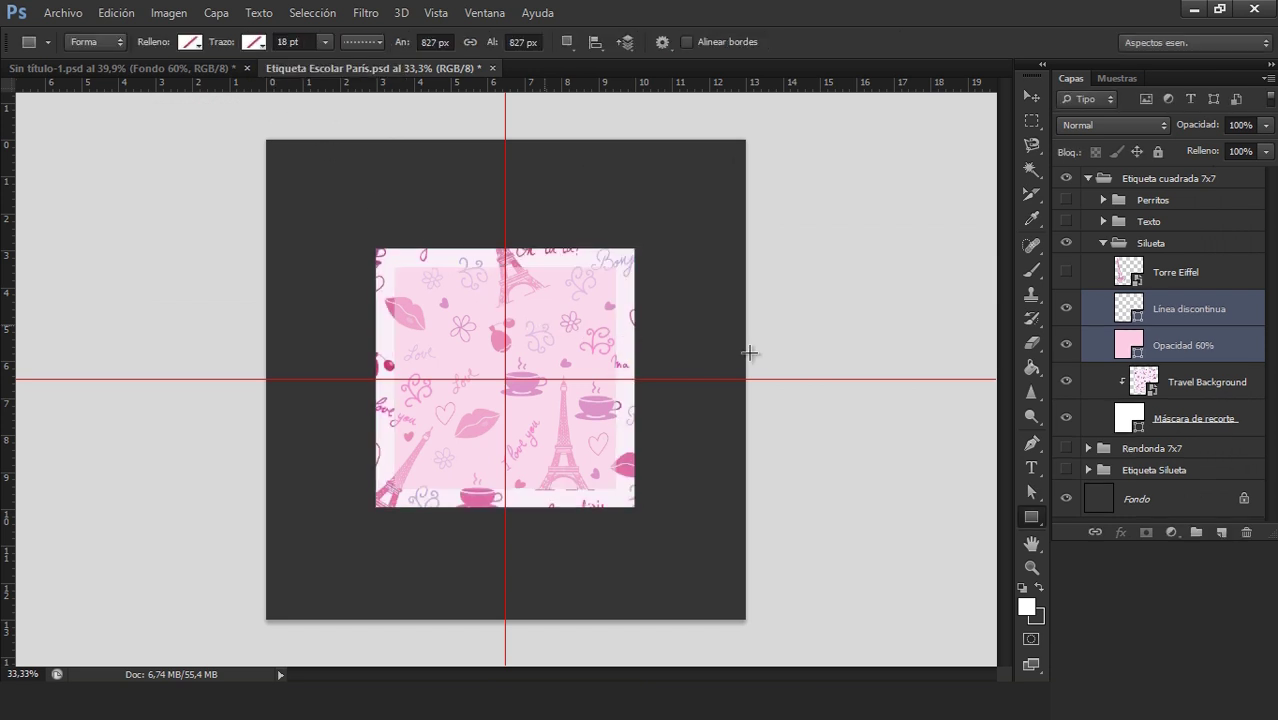
- Give the Línea discontinua shape a 2,5 pt solid stroke in pink e06aa6 sampled from the background pattern
left_click(1195, 312)
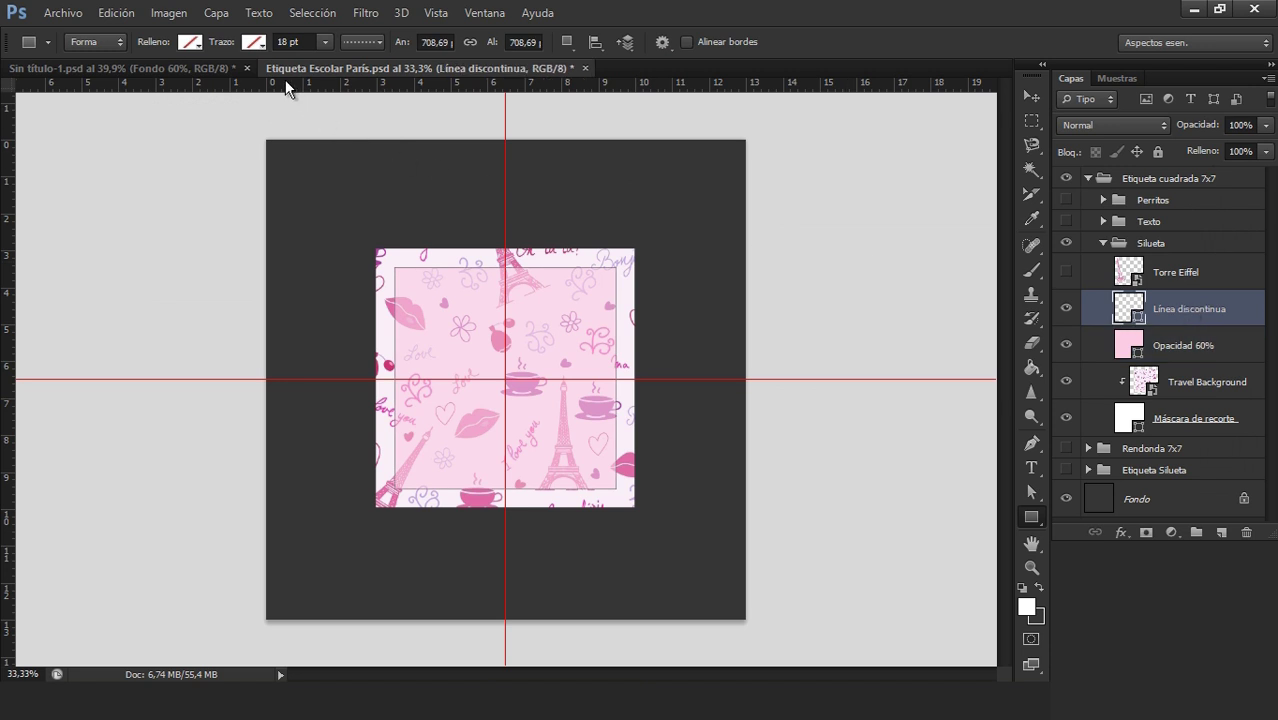
left_click(255, 43)
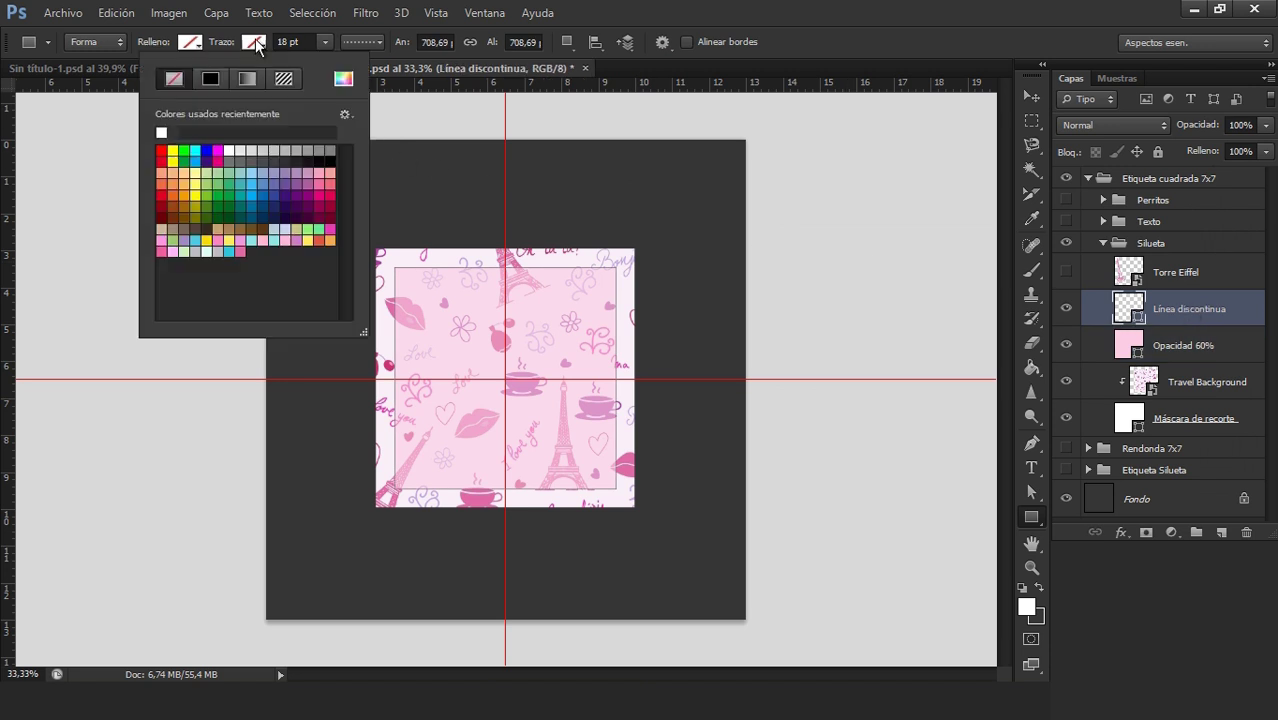
left_click(212, 79)
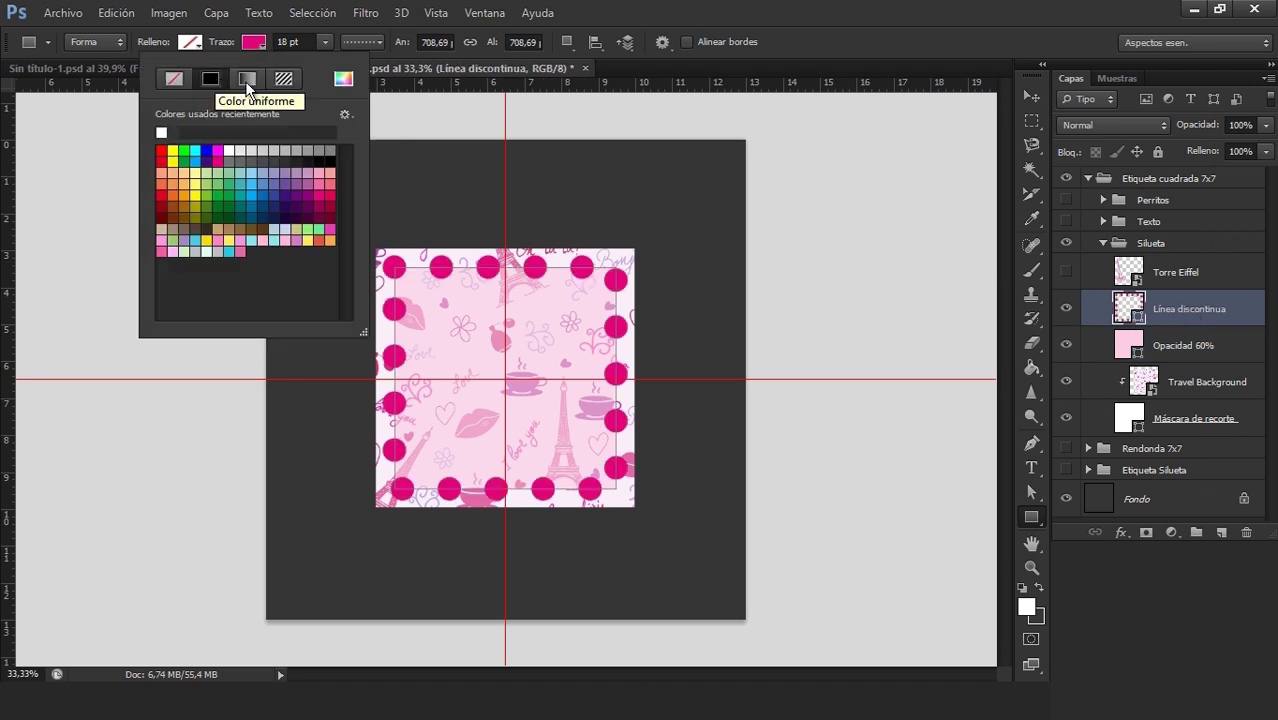
left_click(343, 79)
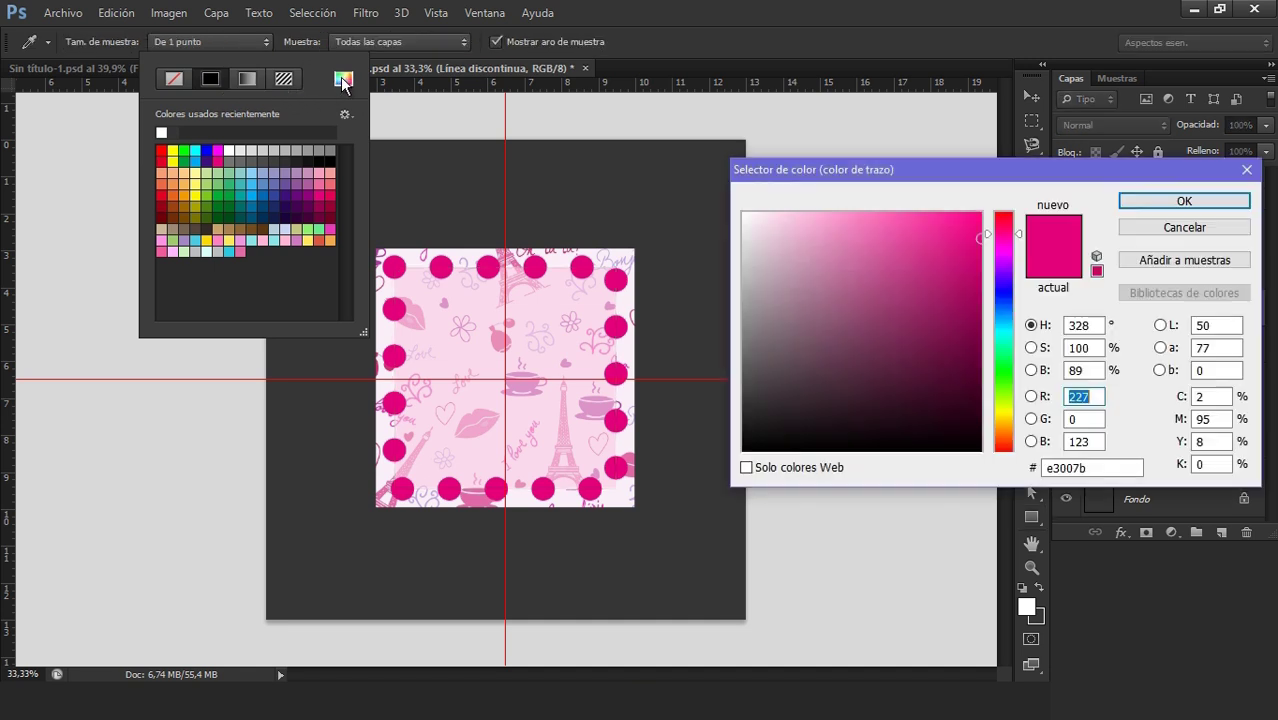
left_click(633, 458)
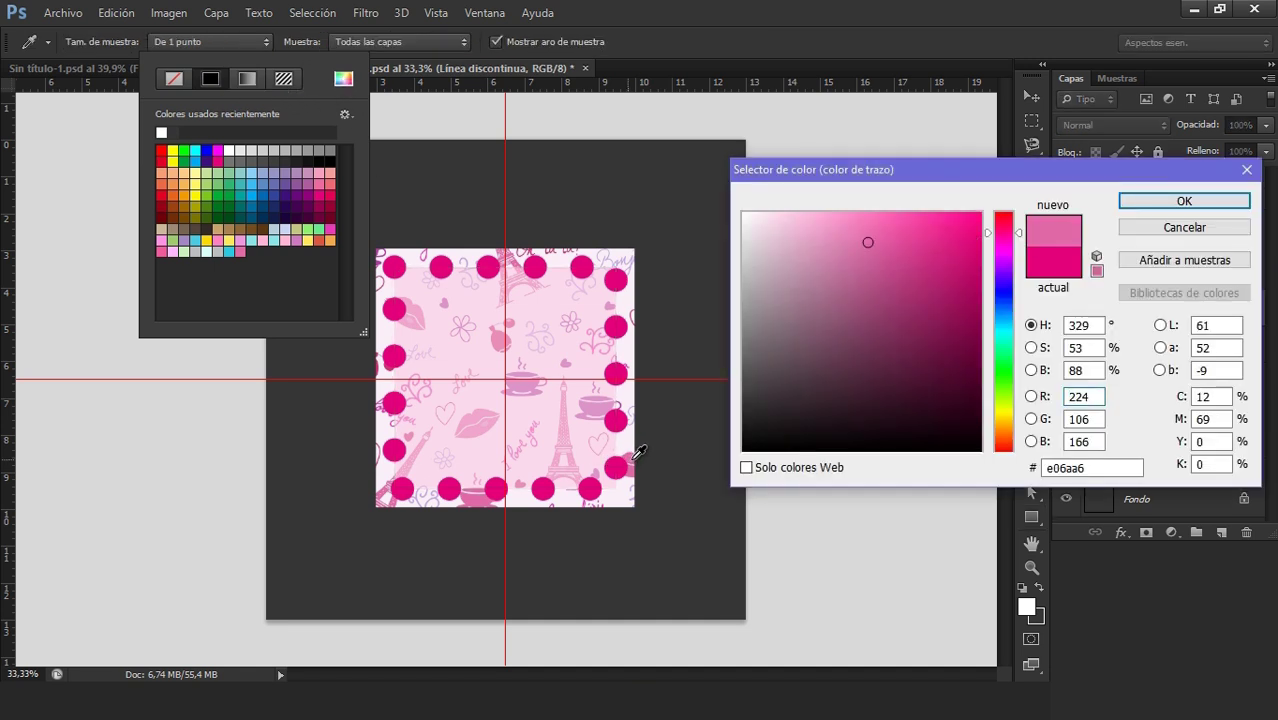
left_click(1184, 201)
left_click(268, 44)
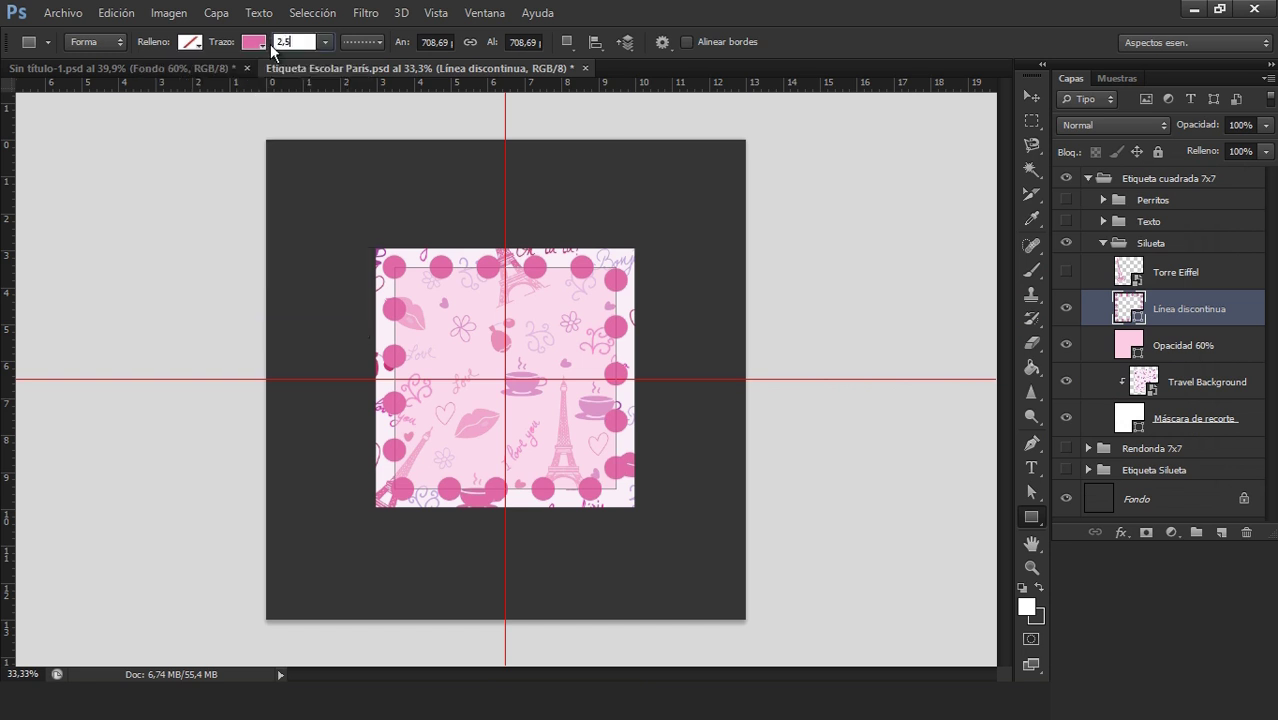
key("Return")
- Make the Línea discontinua stroke dashed, aligned to Exterior, with a gap of 1
left_click(358, 42)
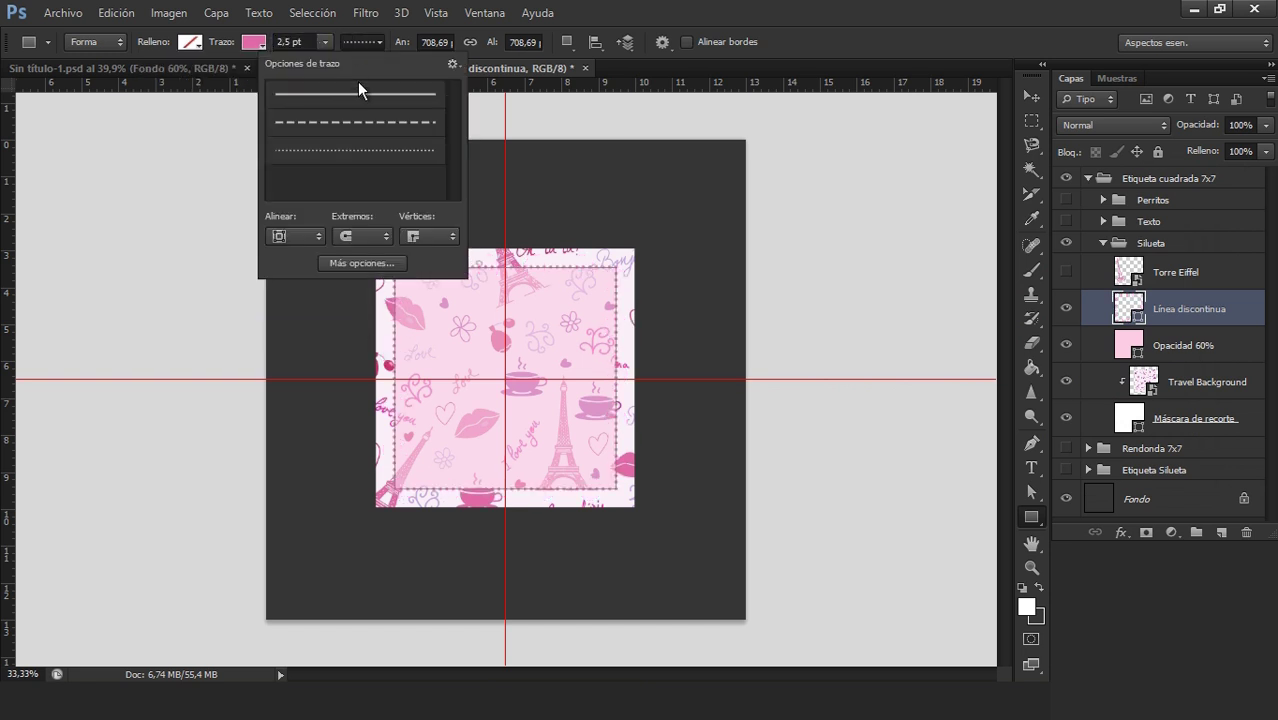
left_click(350, 123)
left_click(379, 263)
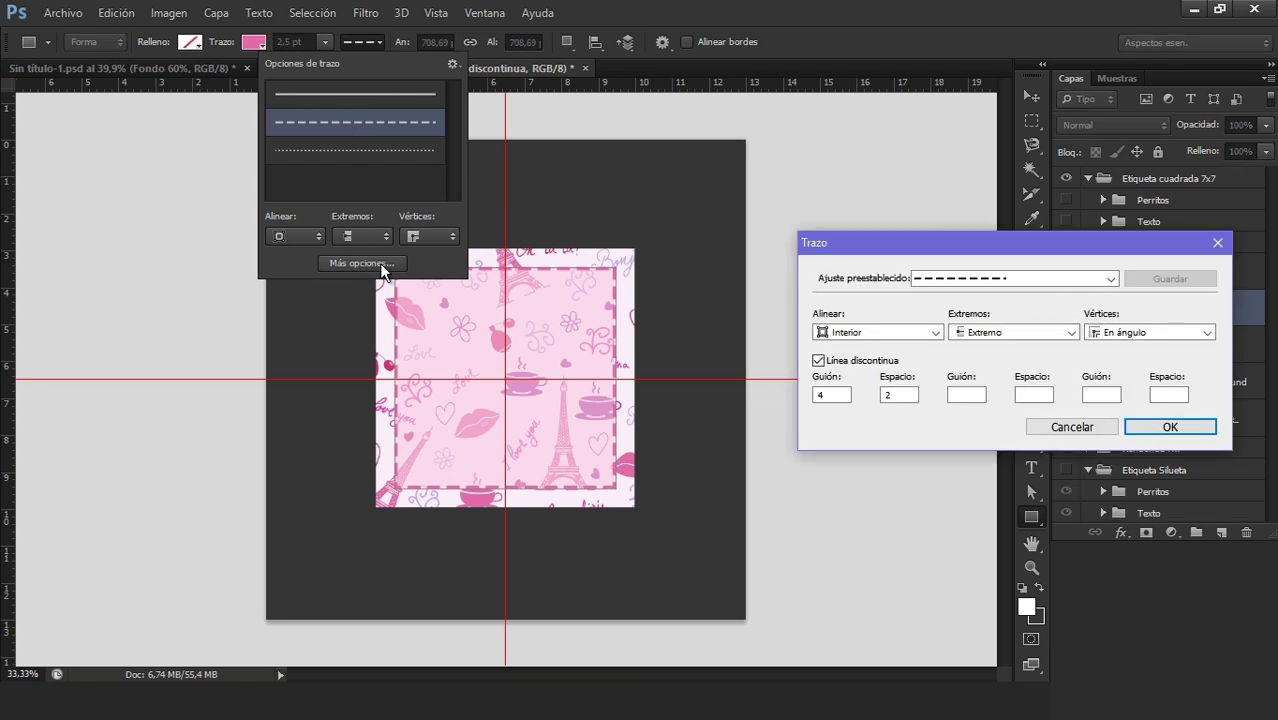
left_click(874, 333)
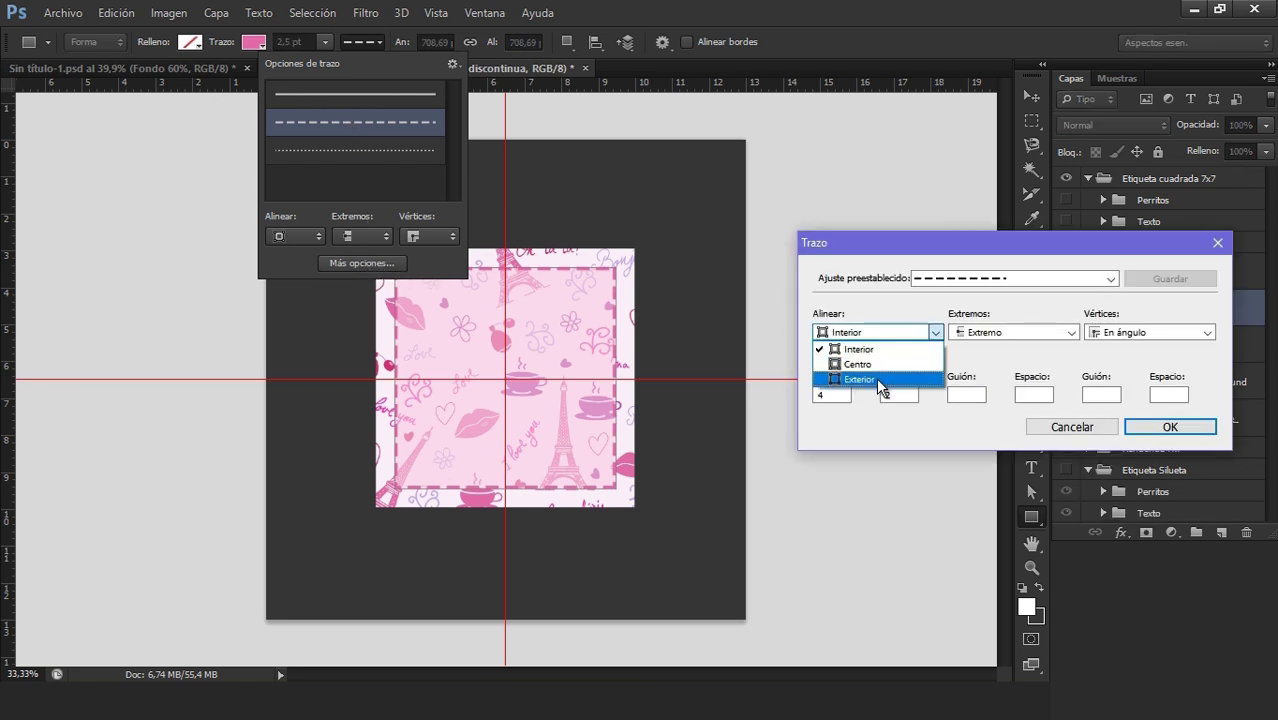
left_click(878, 380)
double_click(898, 394)
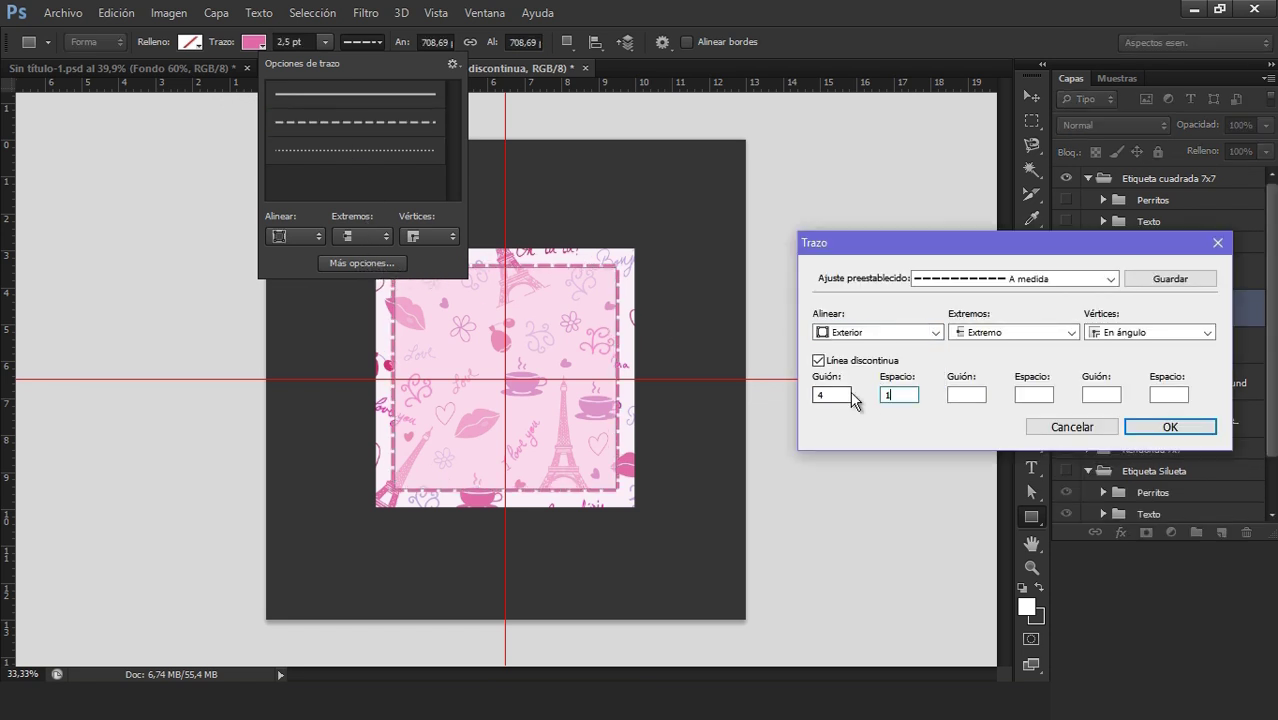
type("1")
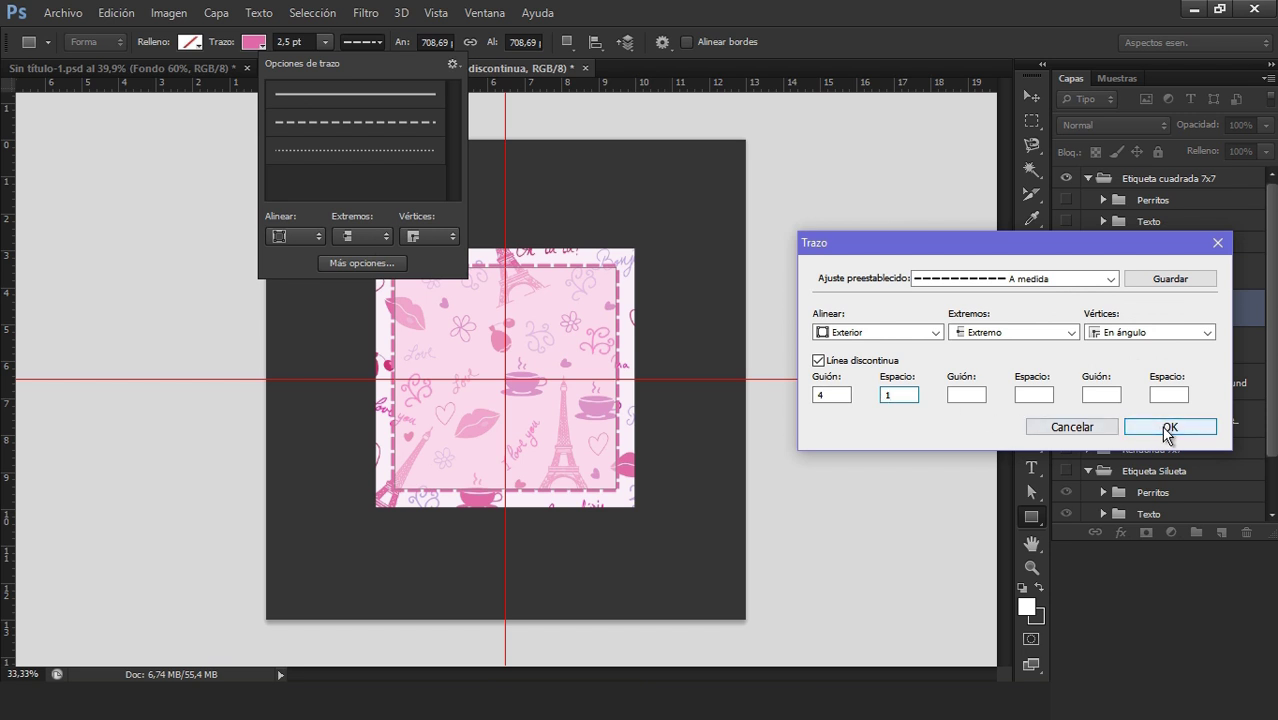
left_click(1166, 432)
left_click(1210, 305)
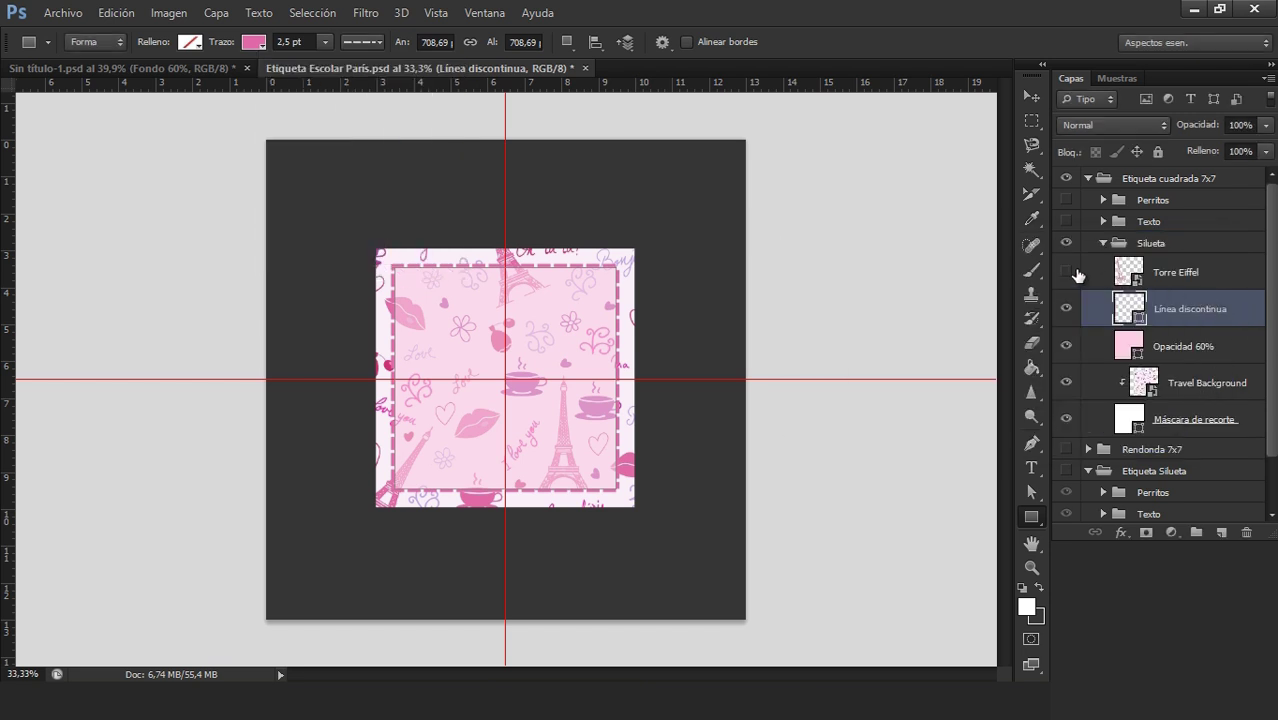
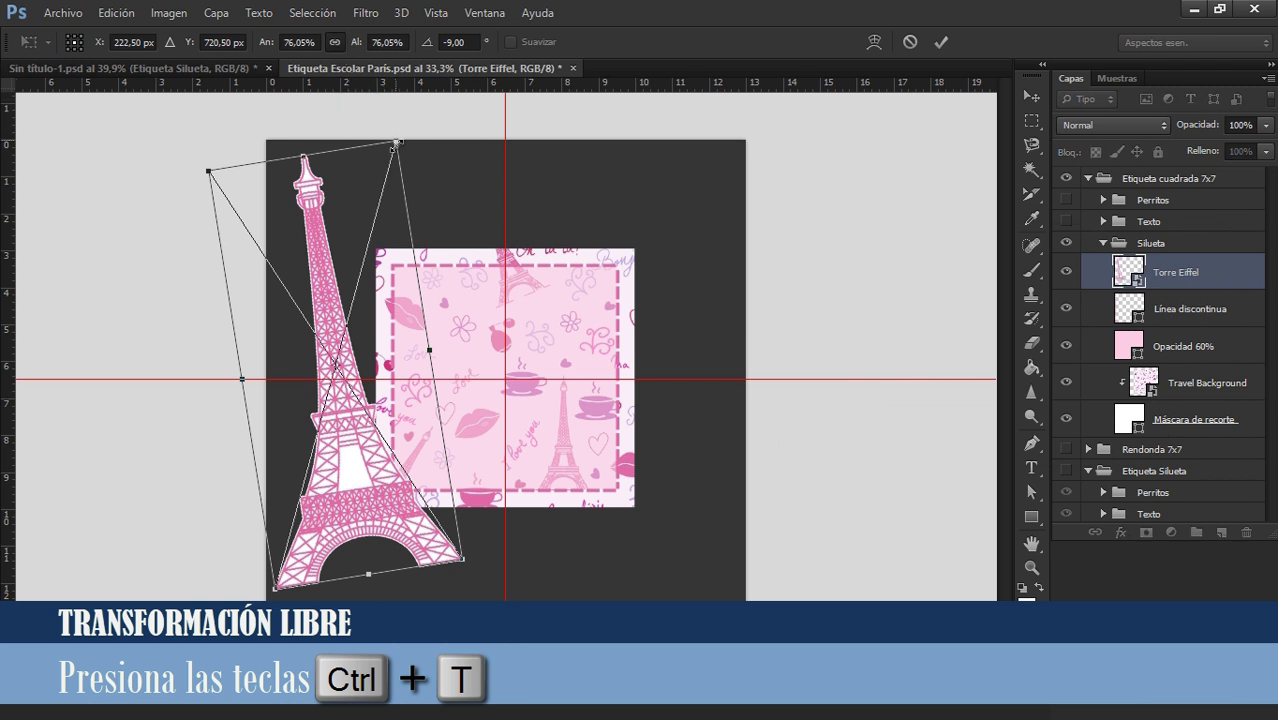
- Scale down the tilted Torre Eiffel and place it along the left side of the square label
left_click_drag(395, 145, 340, 258)
left_click_drag(331, 333, 413, 368)
key("Return")
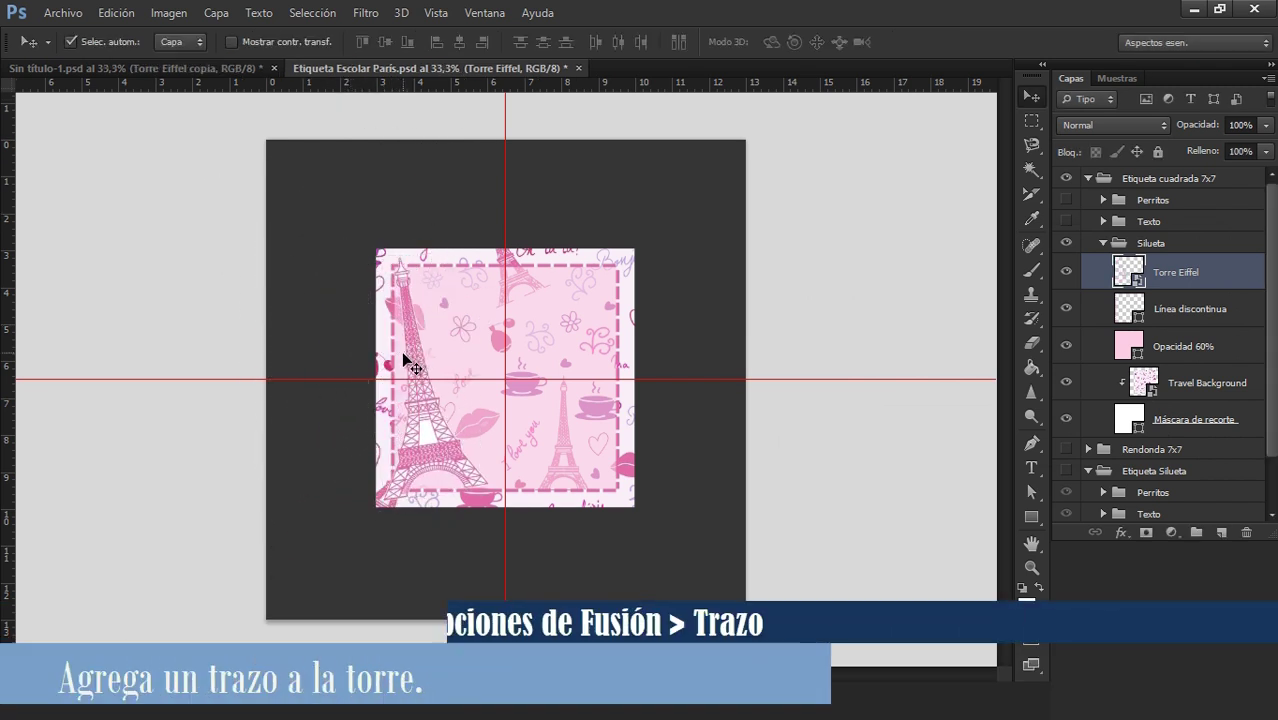
- Add a white exterior stroke effect to the Torre Eiffel layer
double_click(1236, 276)
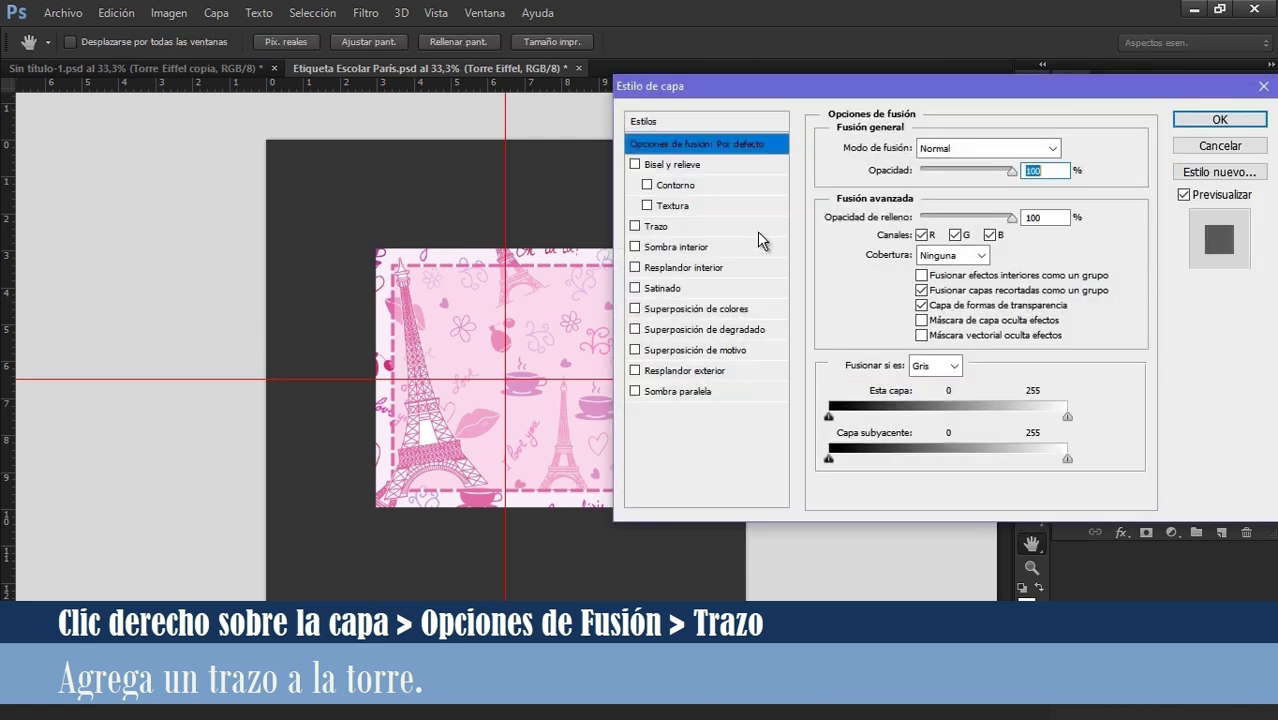
left_click(652, 225)
left_click(862, 277)
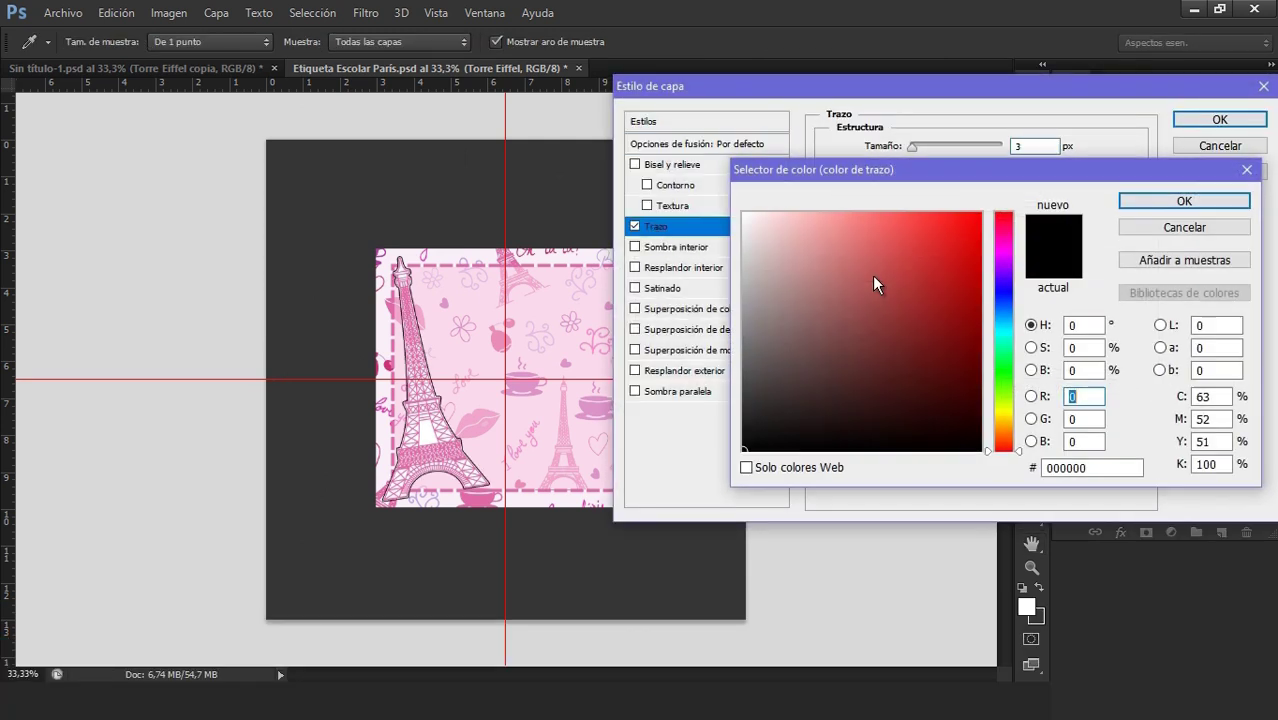
mouse_move(872, 275)
left_mouse_down()
mouse_move(741, 191)
mouse_move(714, 192)
left_mouse_up()
left_click(1184, 203)
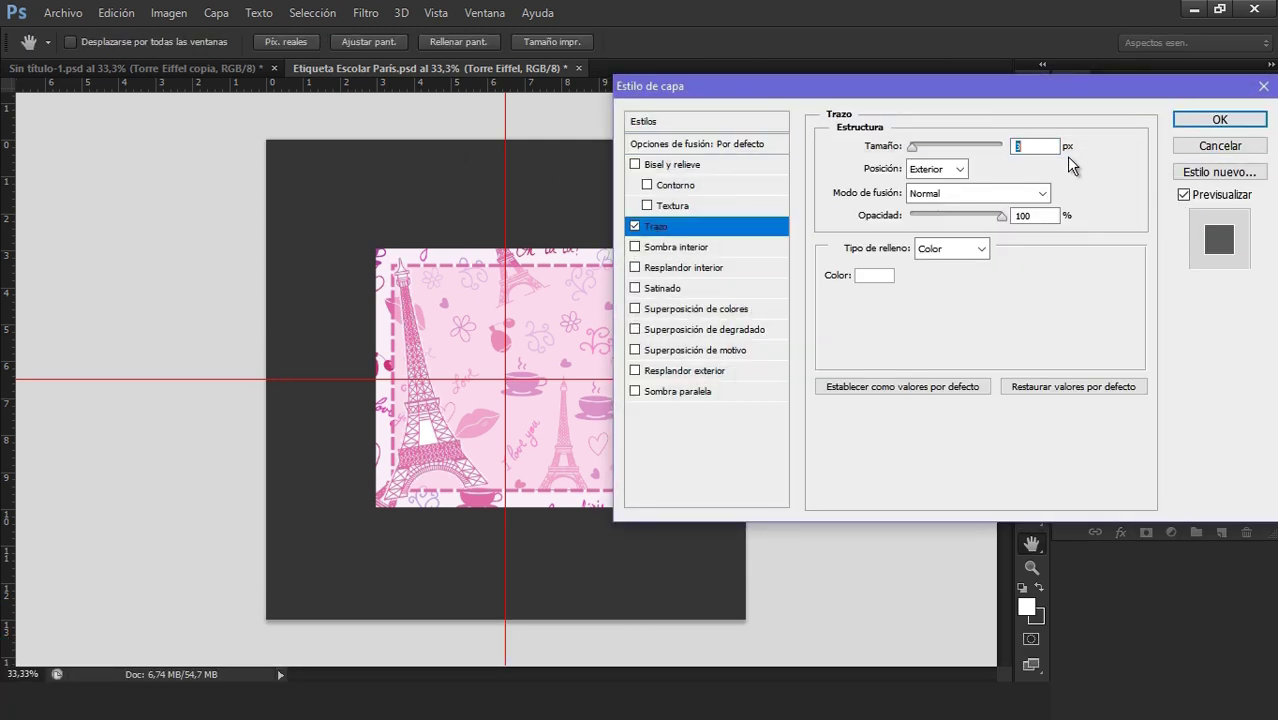
left_click(1044, 144)
left_click(1219, 120)
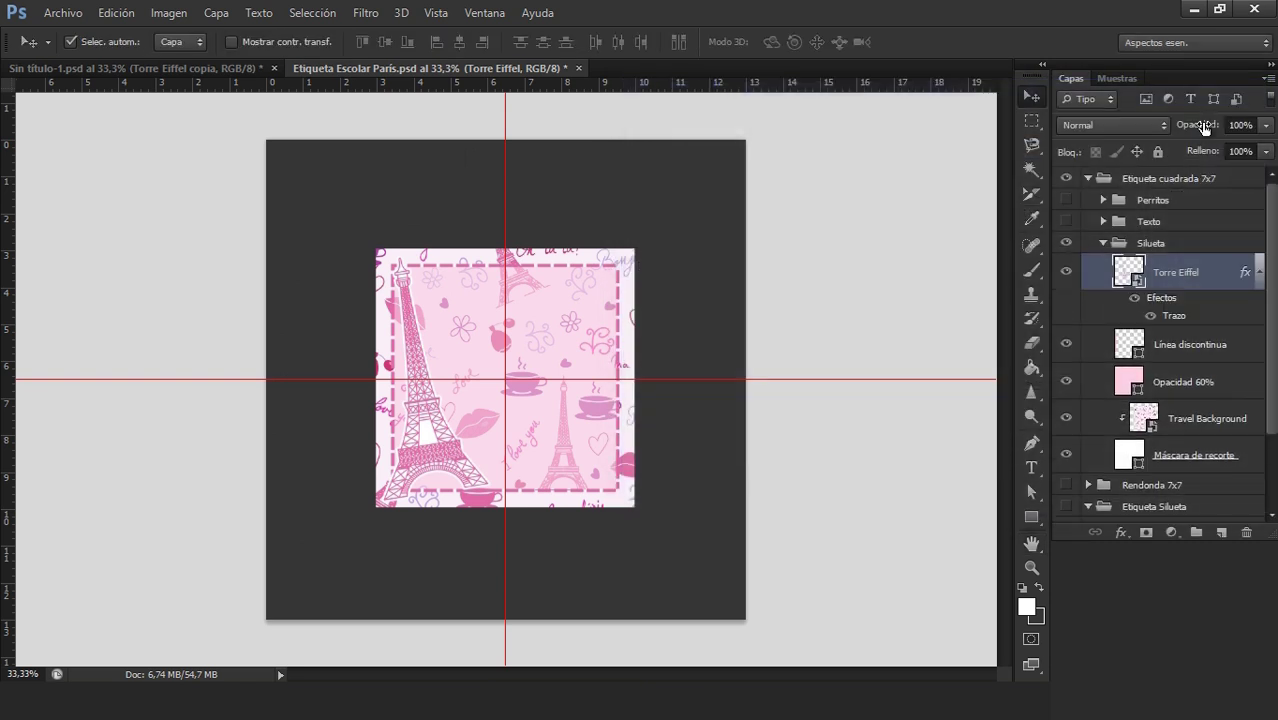
- Narrow the Línea discontinua and Opacidad 60% shapes together by moving their left edge inward behind the tower
left_click(1253, 357)
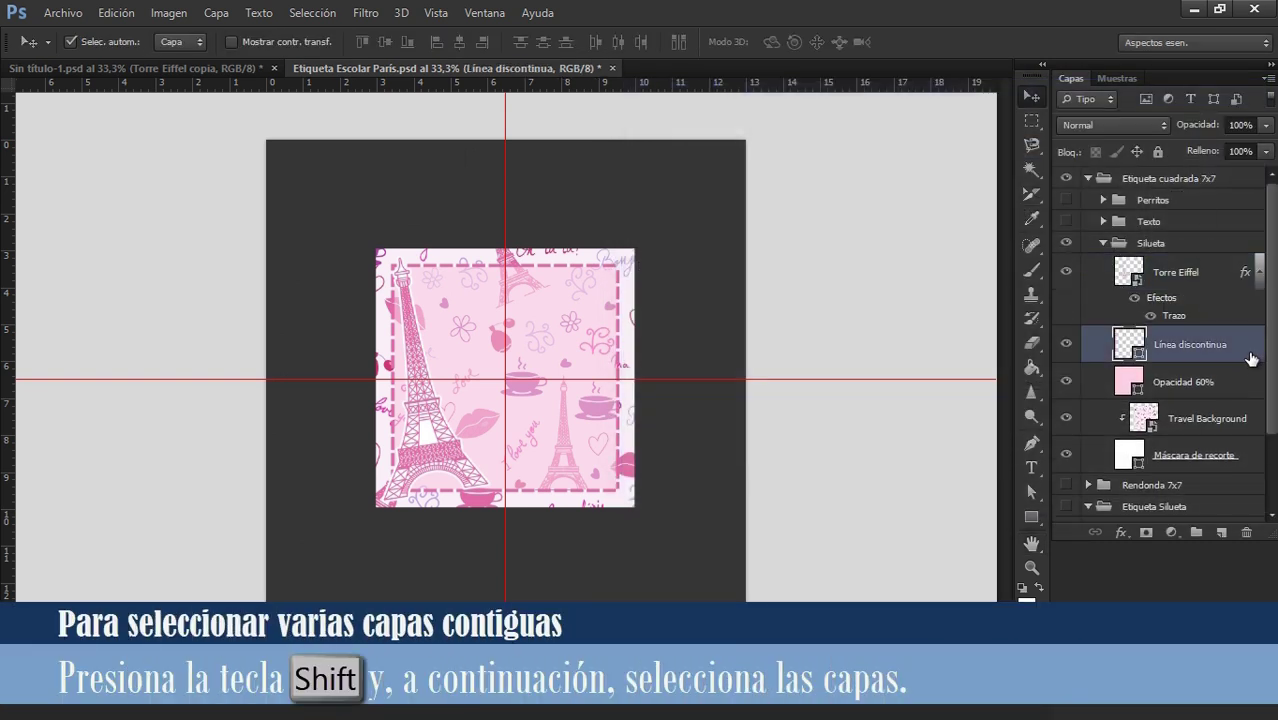
left_click(1248, 389, "shift")
key("ctrl+t")
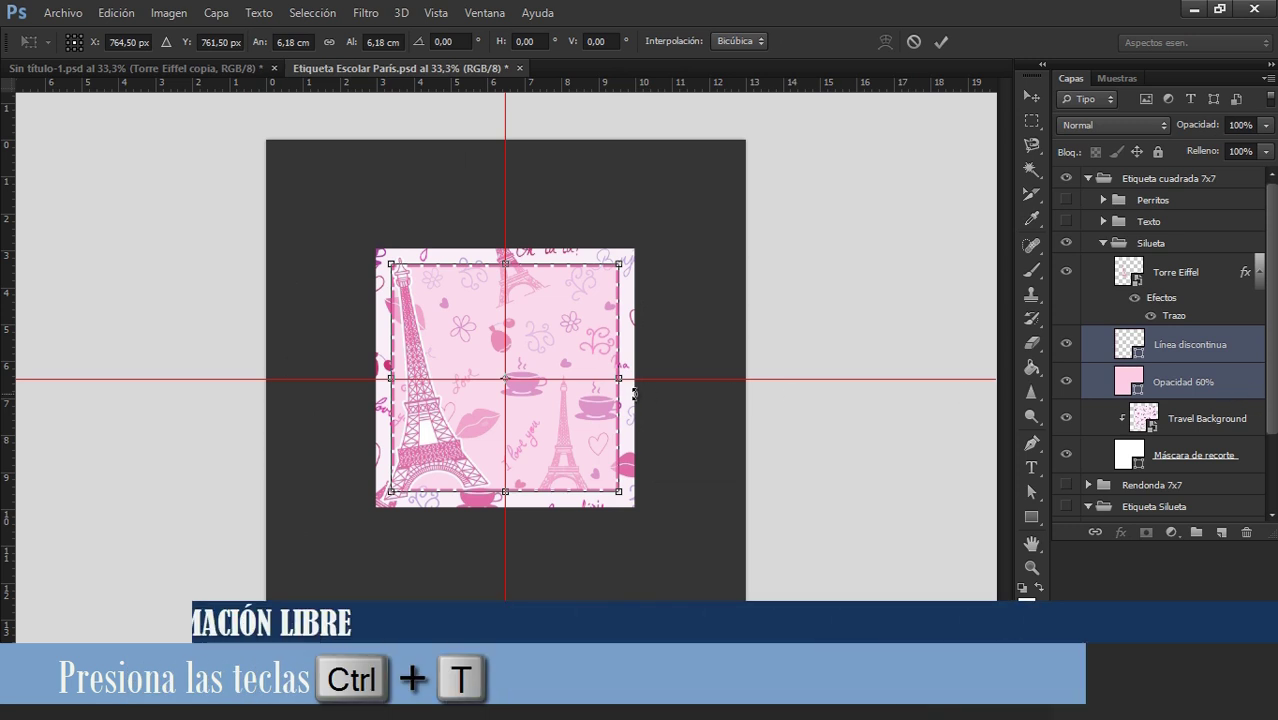
left_click_drag(390, 379, 406, 379)
key("Return")
key("z")
left_click(445, 432)
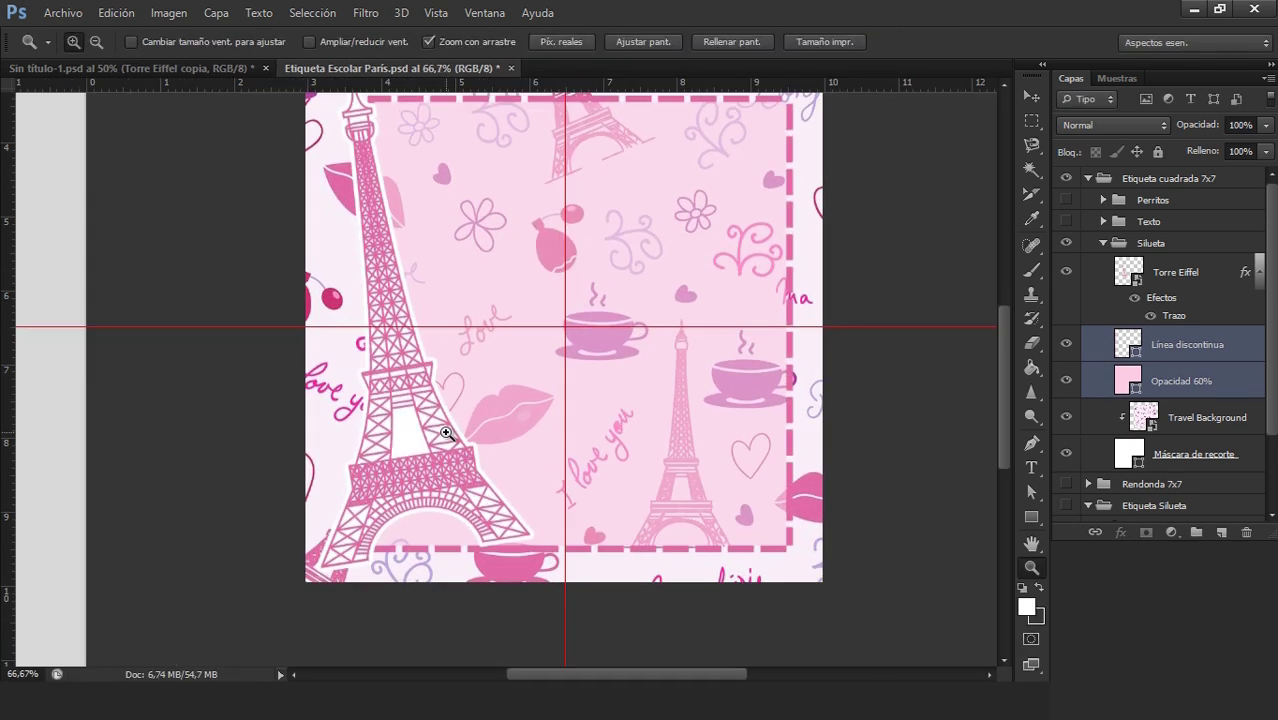
key("ctrl+0")
- Show the Texto group, scale it to about 5,67 by 3,94 cm and move it to the upper part of the dashed frame
key("v")
left_click(1066, 221)
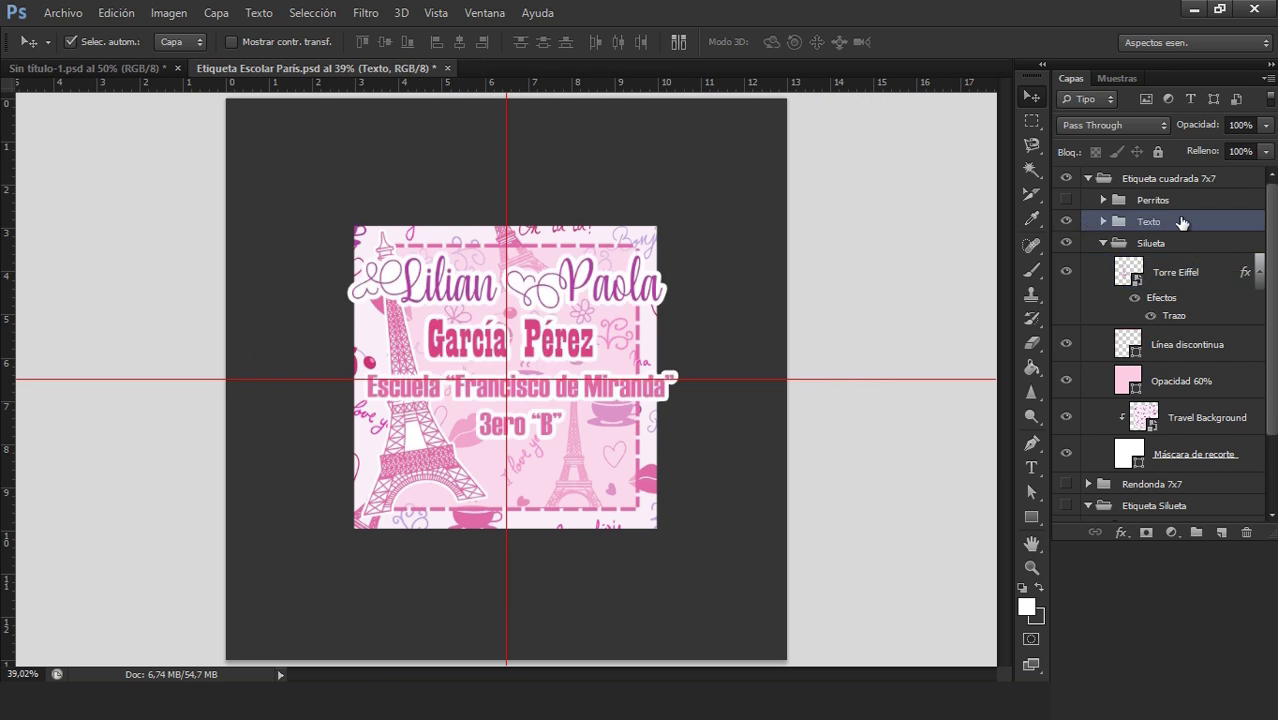
key("ctrl+t")
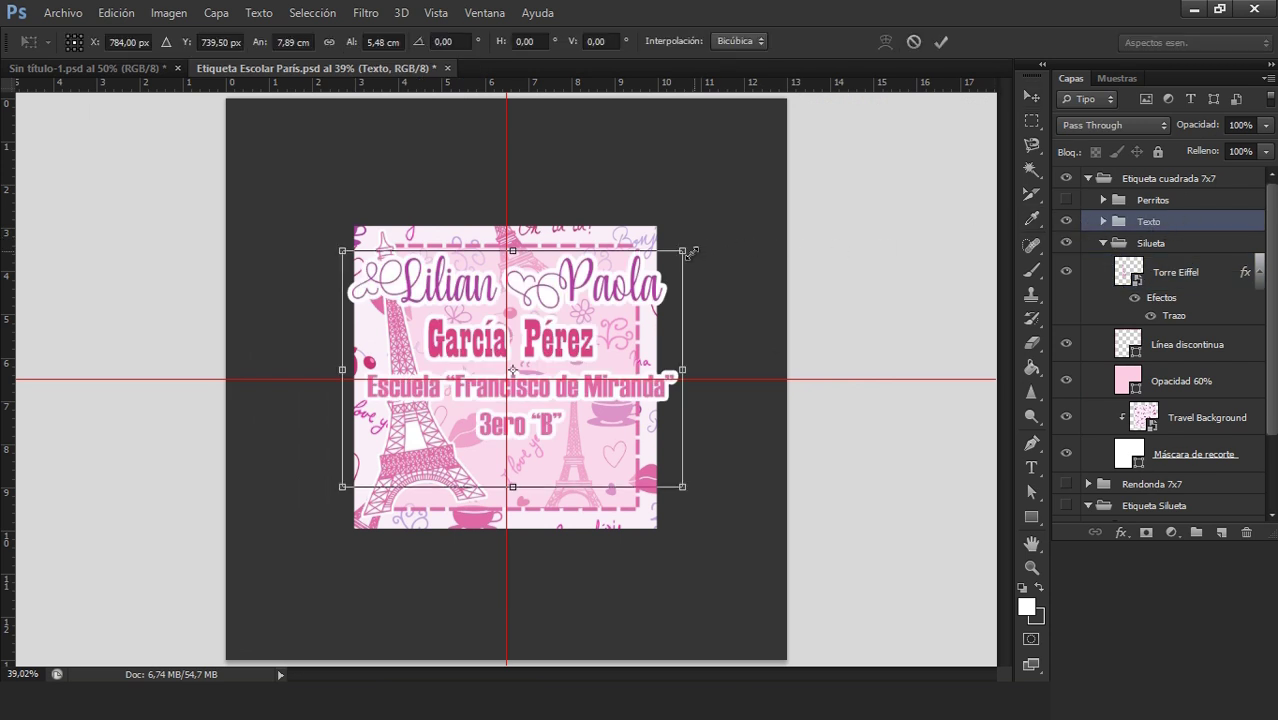
left_click_drag(682, 252, 635, 285)
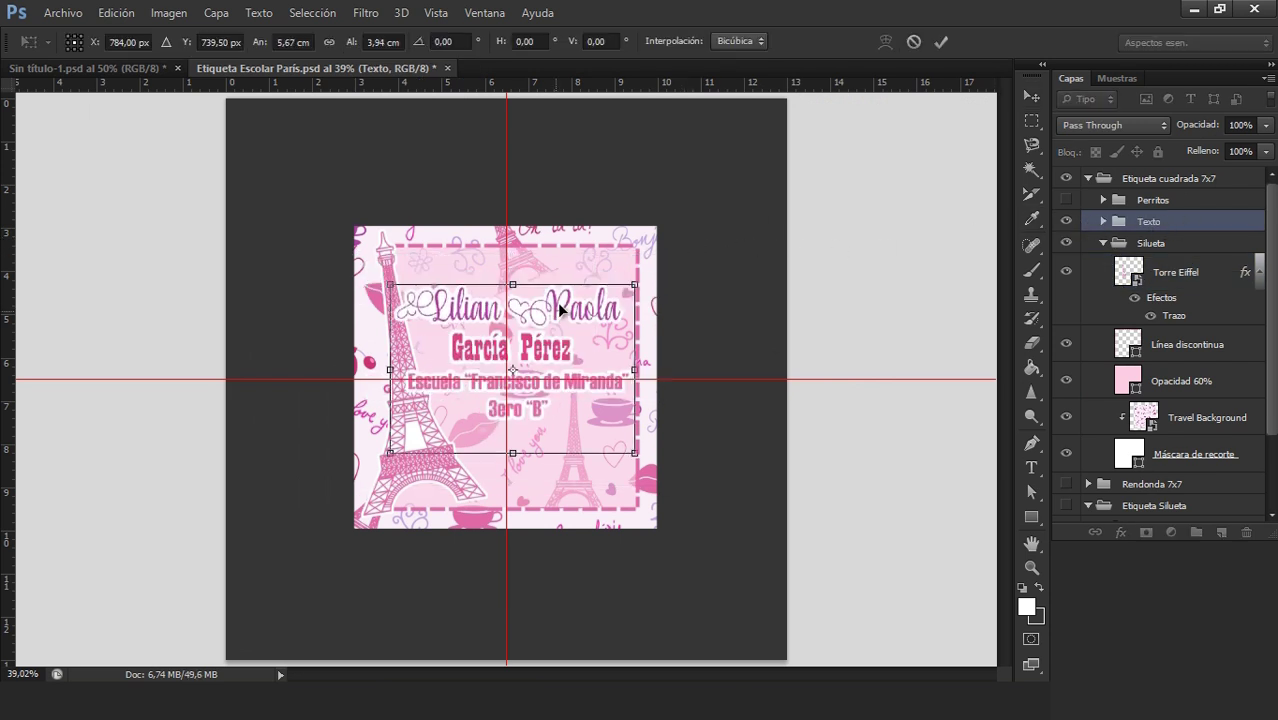
left_click_drag(559, 308, 572, 286)
key("Return")
- Collapse the Silueta group, show the Perritos group and move the poodles inside the frame below the text
left_click(1103, 243)
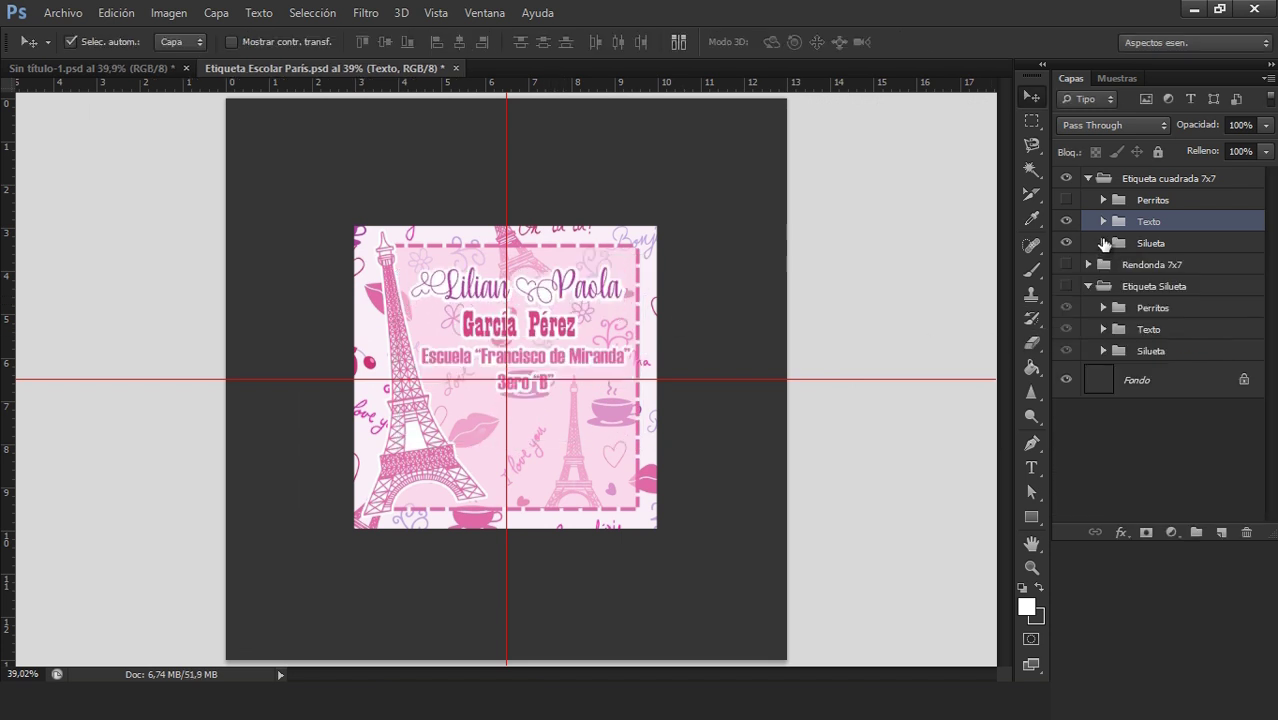
left_click(1066, 200)
left_click(1140, 203)
key("ctrl+t")
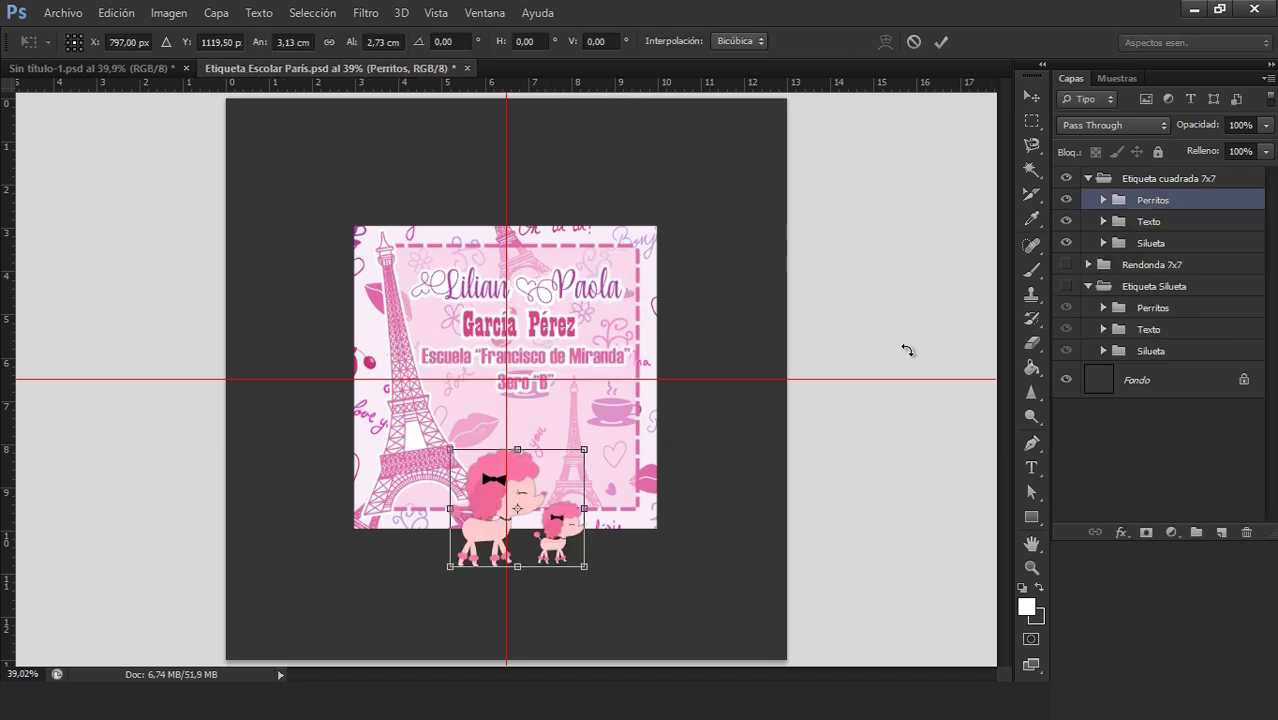
left_click_drag(537, 500, 556, 438)
key("Return")
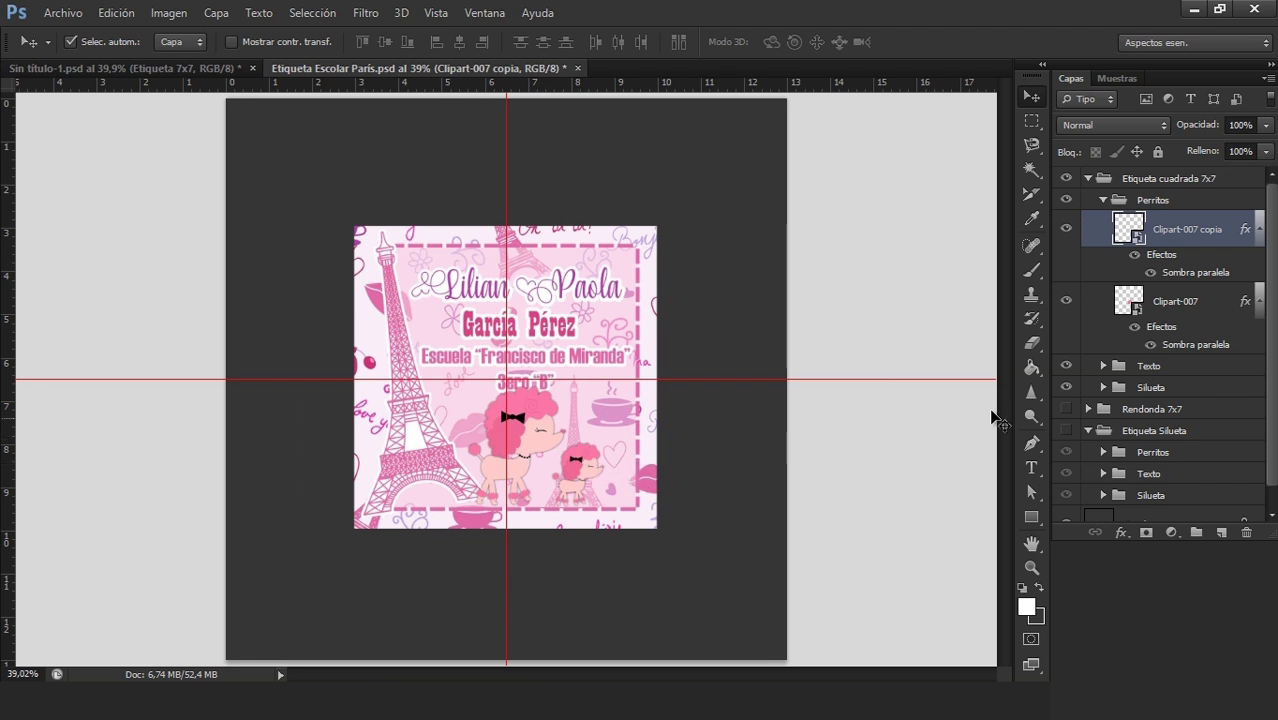
- Move the Texto group slightly upward so the text clears the poodles inside the dashed frame
left_click(1174, 369)
key("ctrl+t")
key("shift+Up")
key("shift+Up")
key("shift+Up")
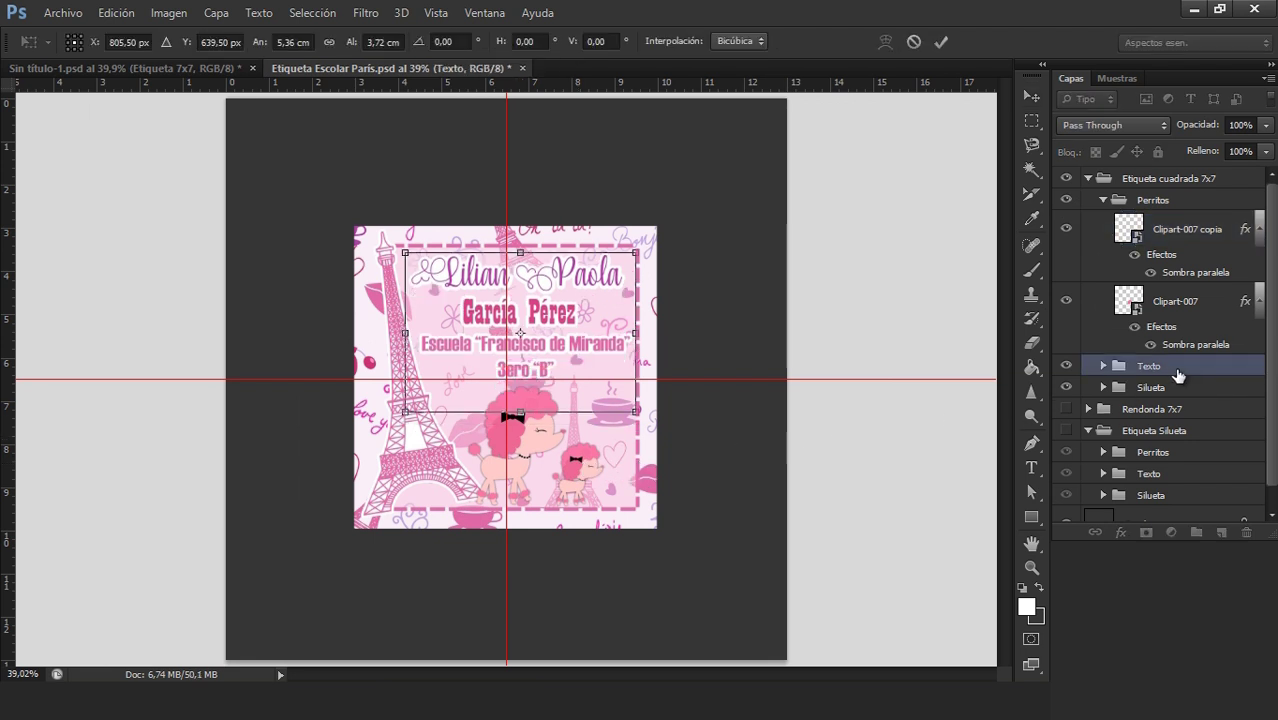
left_click(941, 42)
- Collapse the open groups and duplicate the Etiqueta cuadrada 7x7 group
left_click(1103, 200)
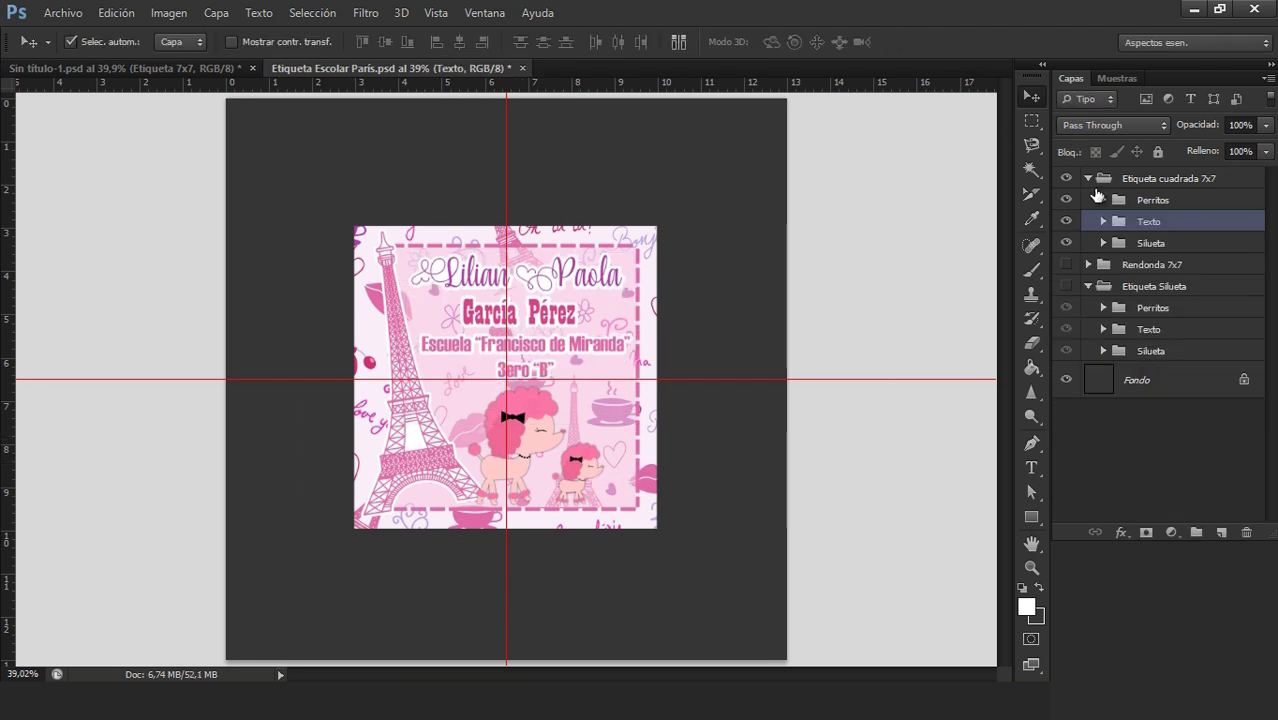
left_click(1088, 178)
left_click(1089, 221)
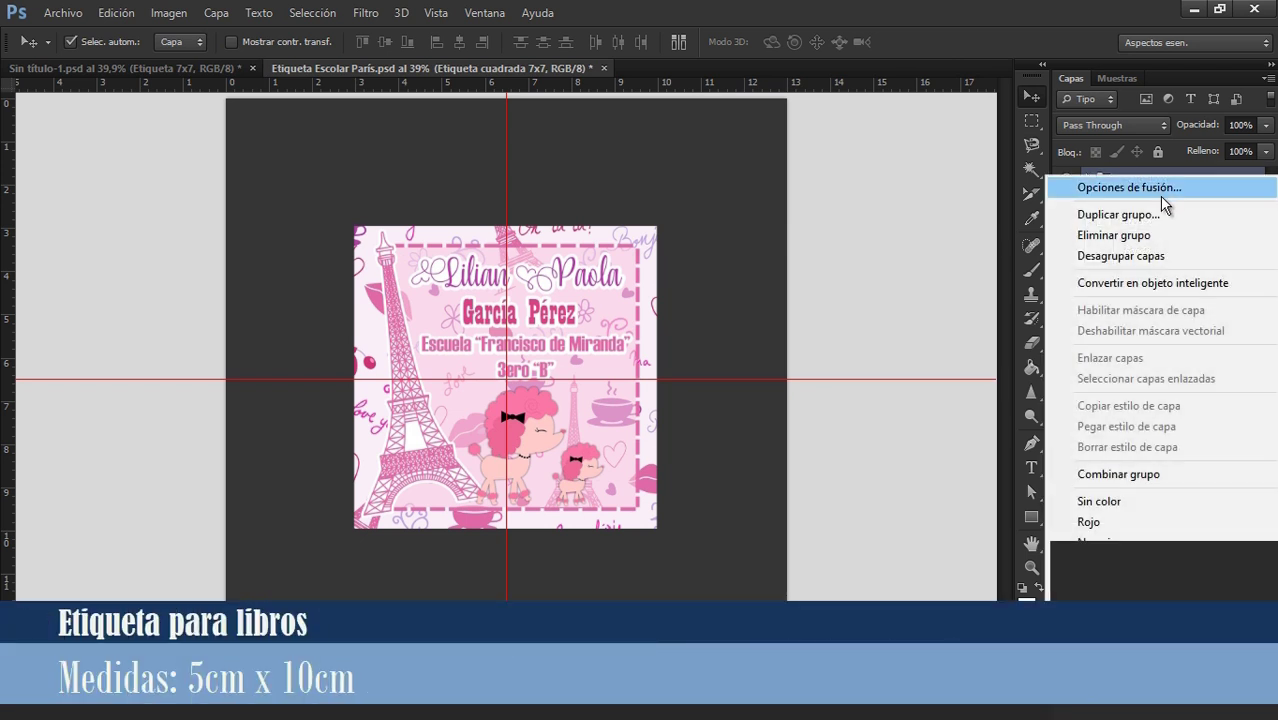
left_click(1156, 210)
key("Return")
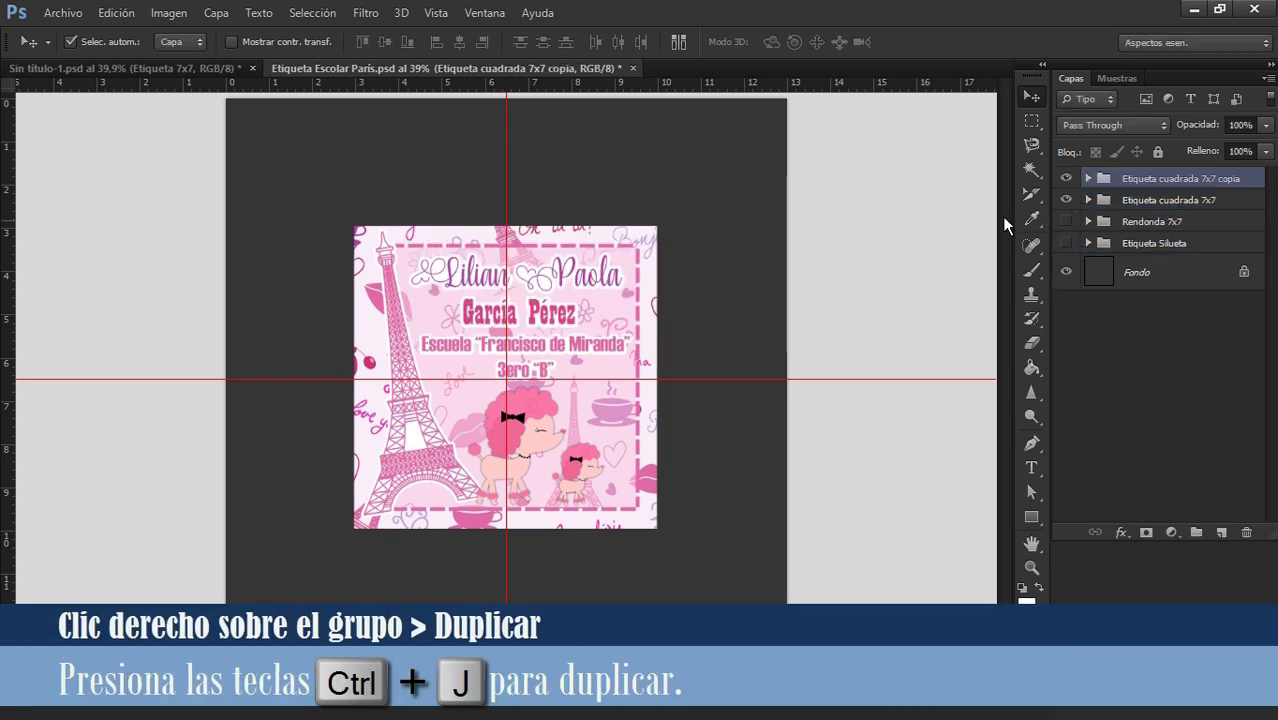
- Hide the original Etiqueta cuadrada 7x7 group and rename its copy as Etiqueta 5x10
left_click(1069, 199)
double_click(1190, 178)
type("Etiqueta 5x10")
key("Return")
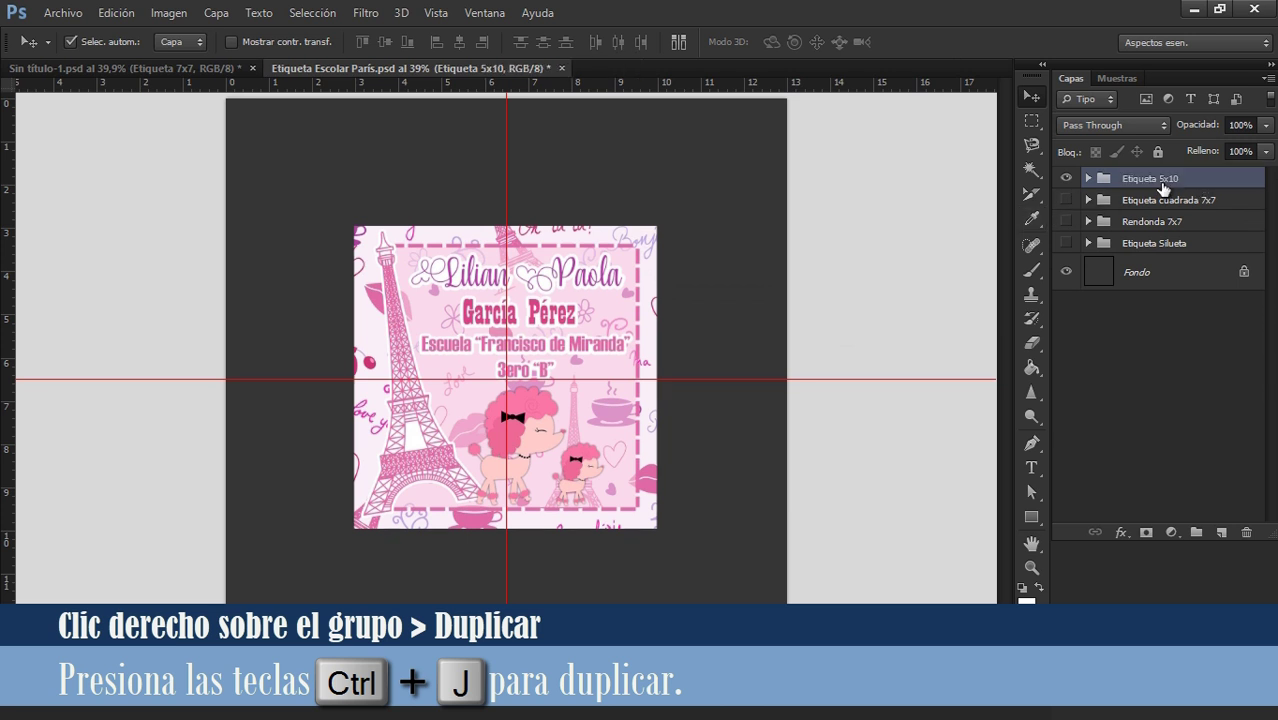
- Inside the Etiqueta 5x10 group, hide the Perritos and Texto groups and the Torre Eiffel layer within Silueta
left_click(1088, 178)
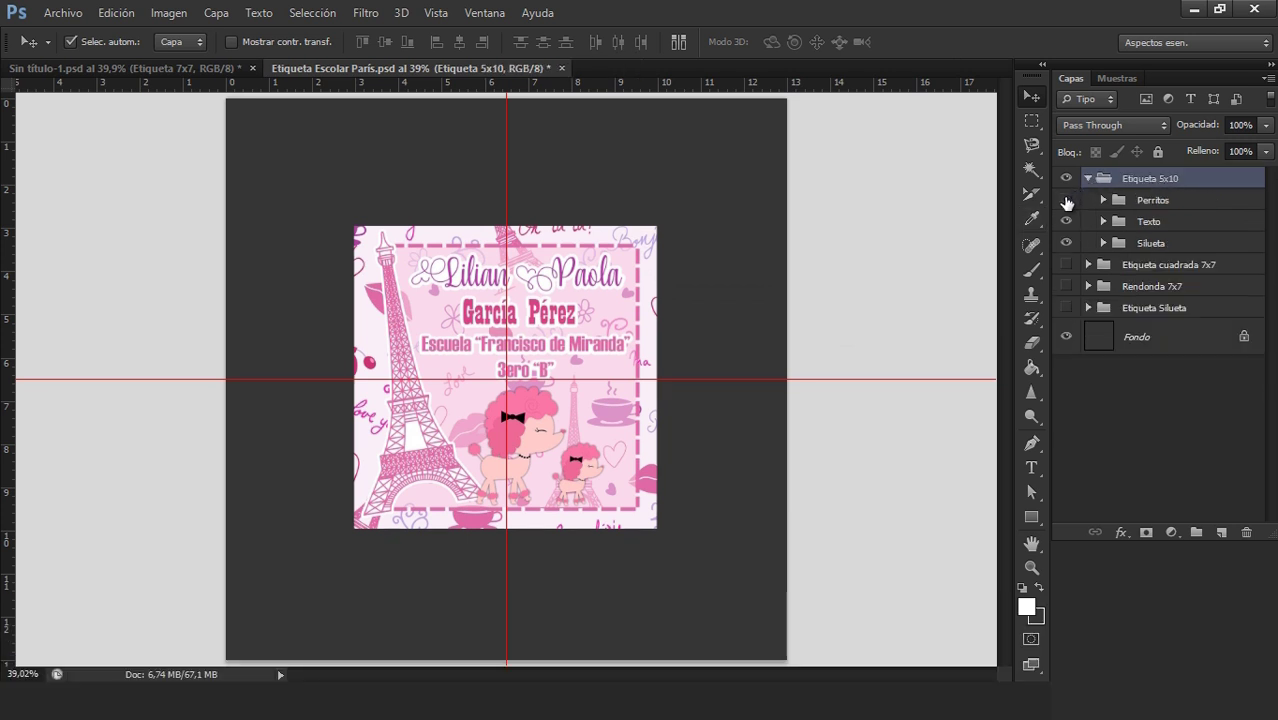
left_click(1066, 200)
left_click(1066, 221)
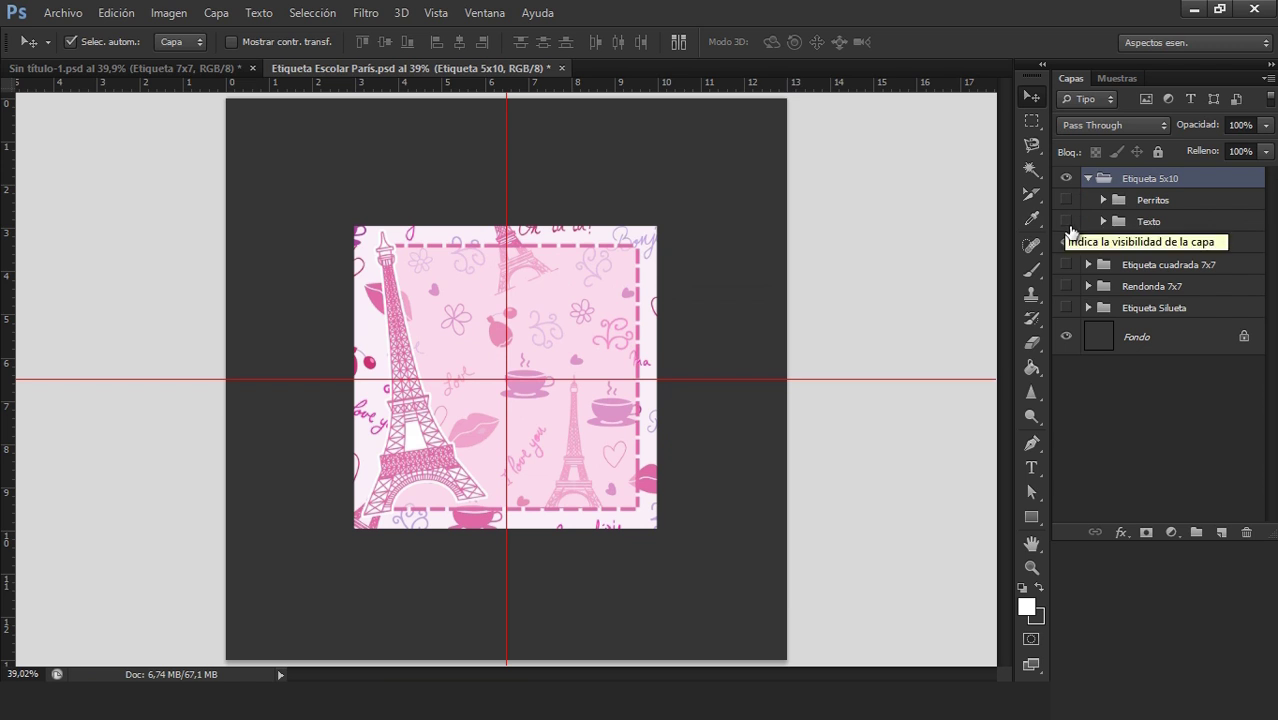
left_click(1103, 243)
left_click(1066, 278)
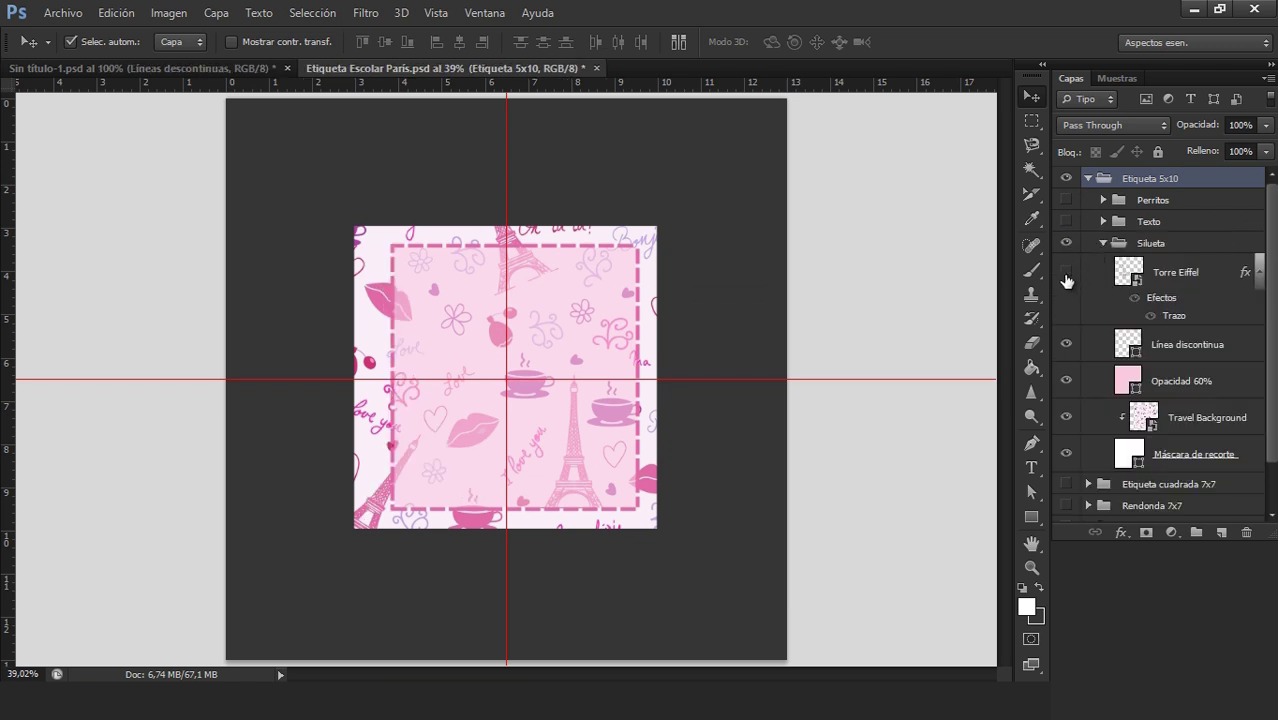
- Resize the Máscara de recorte shape to 10 cm wide and 5 cm high
scroll(1190, 357, "down", 2)
left_click(1213, 416)
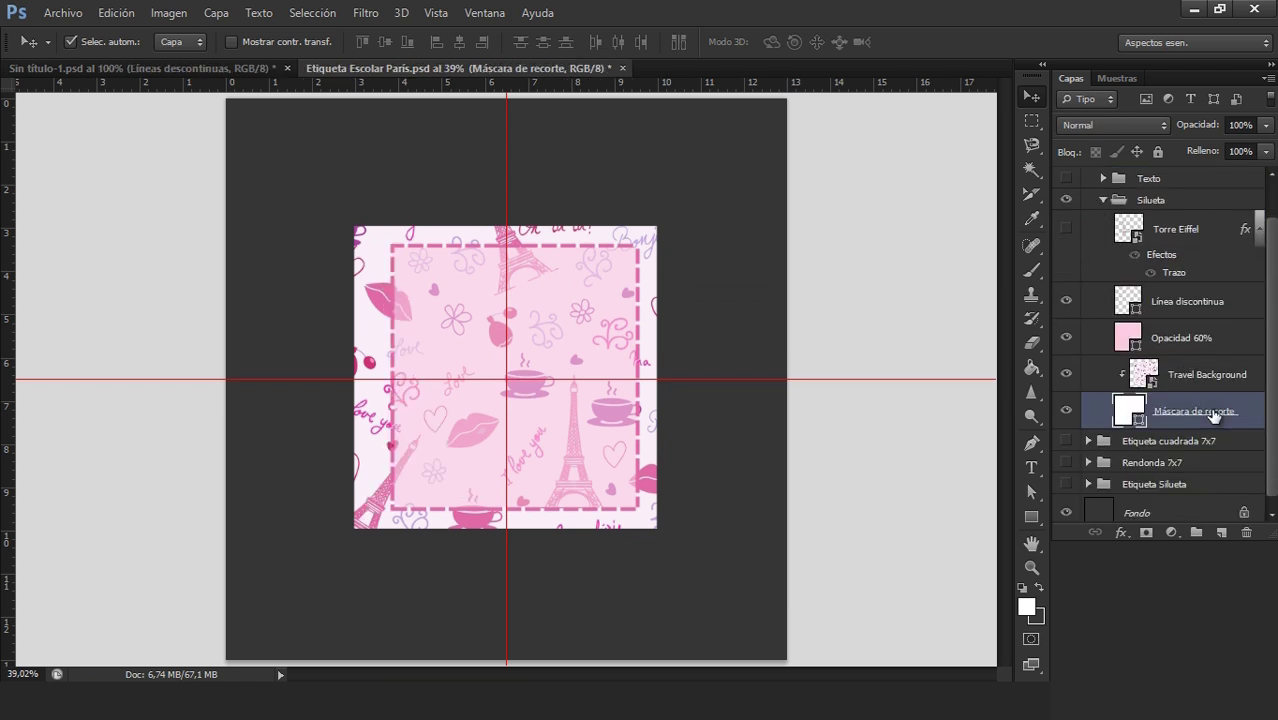
key("ctrl+t")
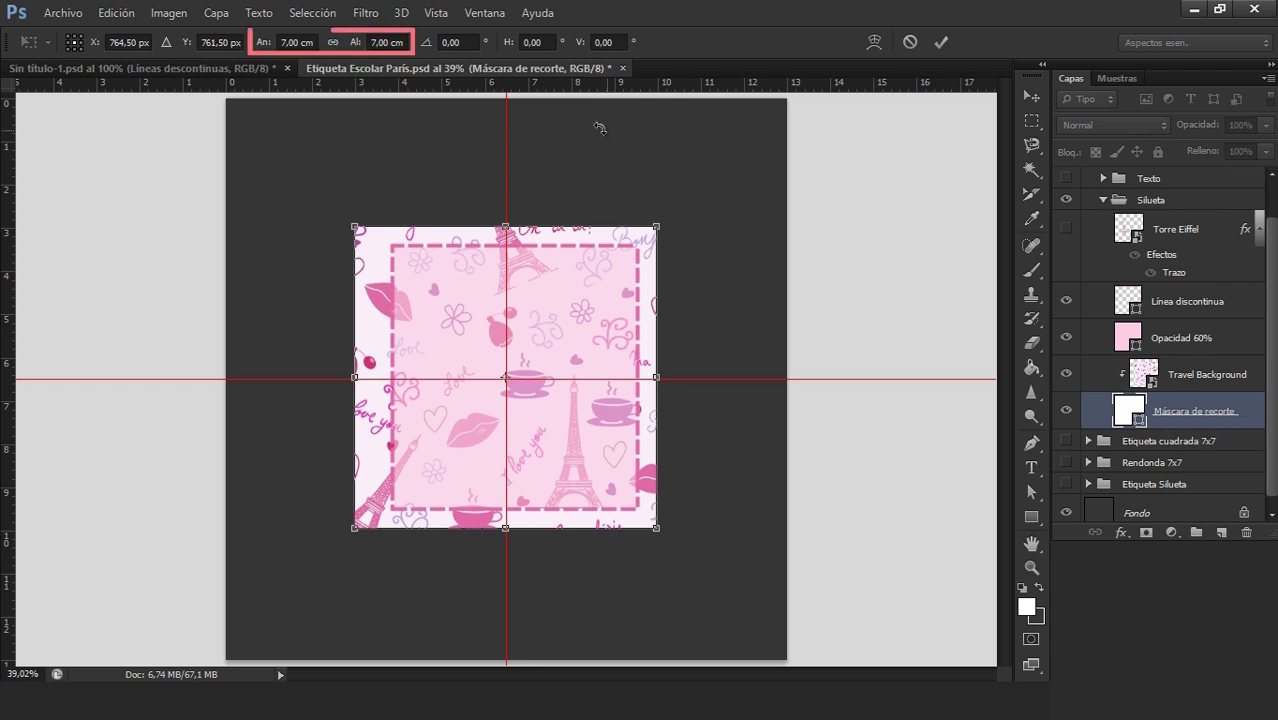
left_click(281, 42)
type("10")
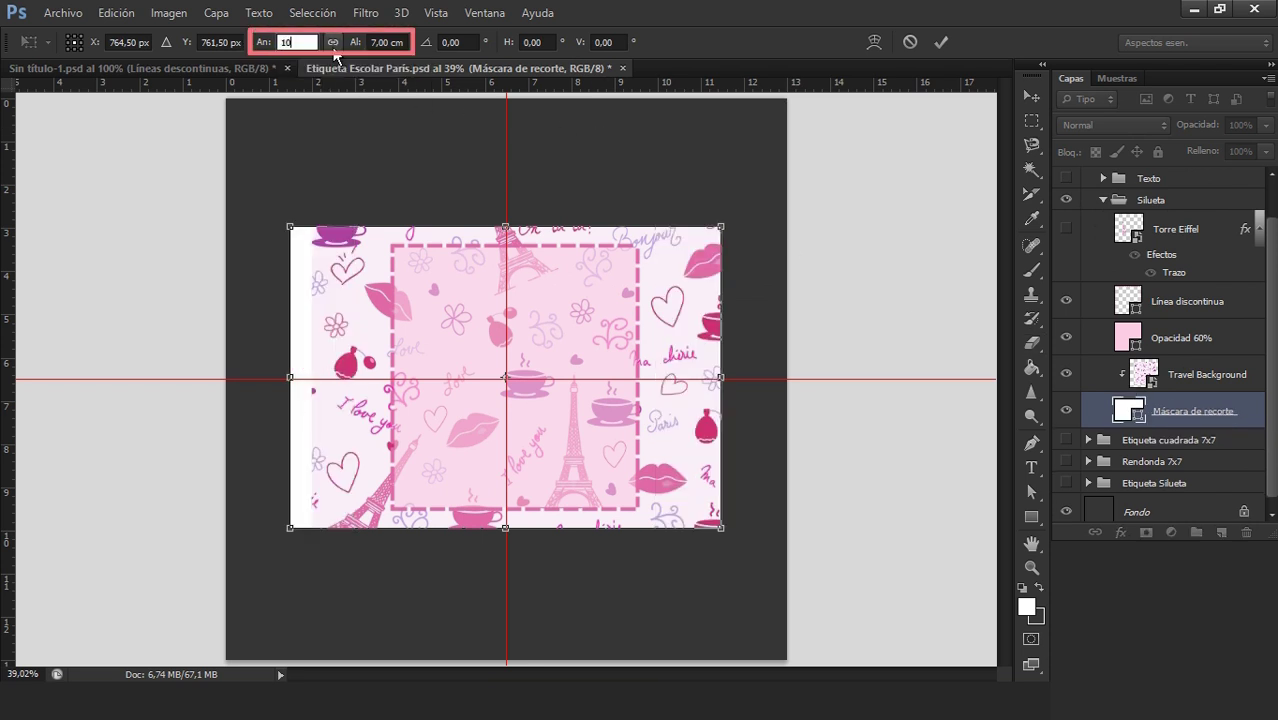
key("Tab")
type("5")
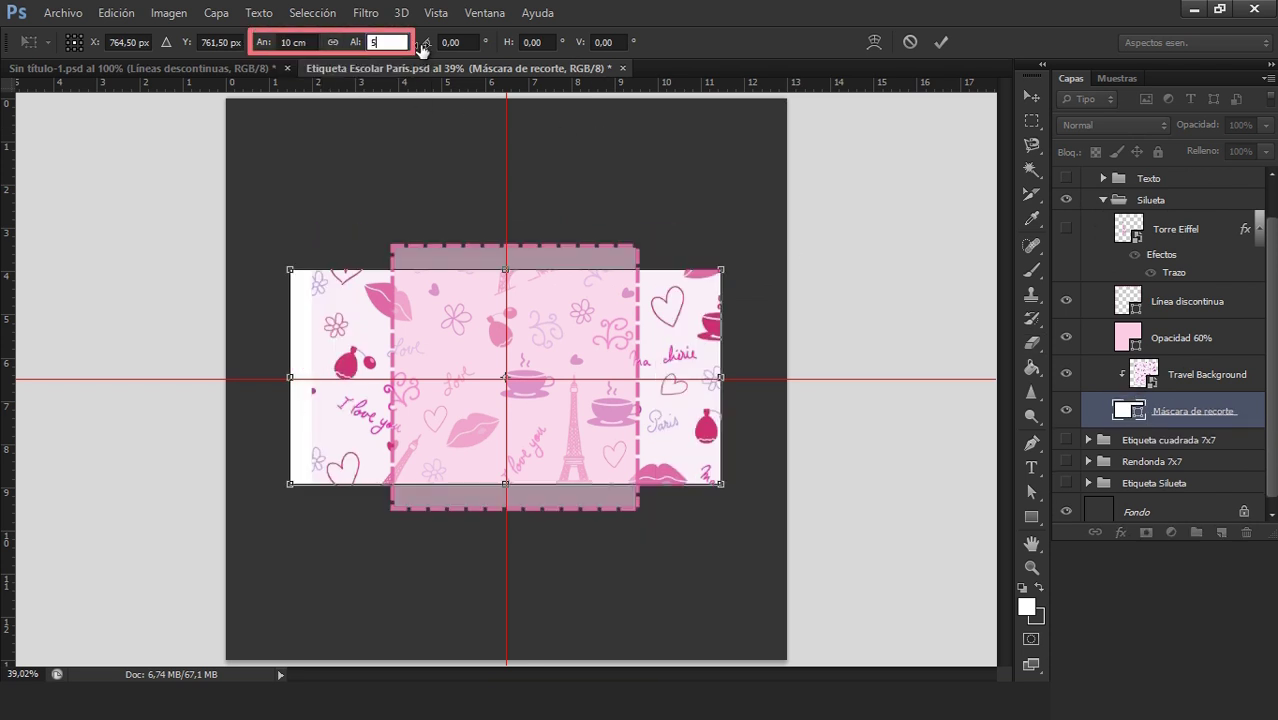
left_click(941, 44)
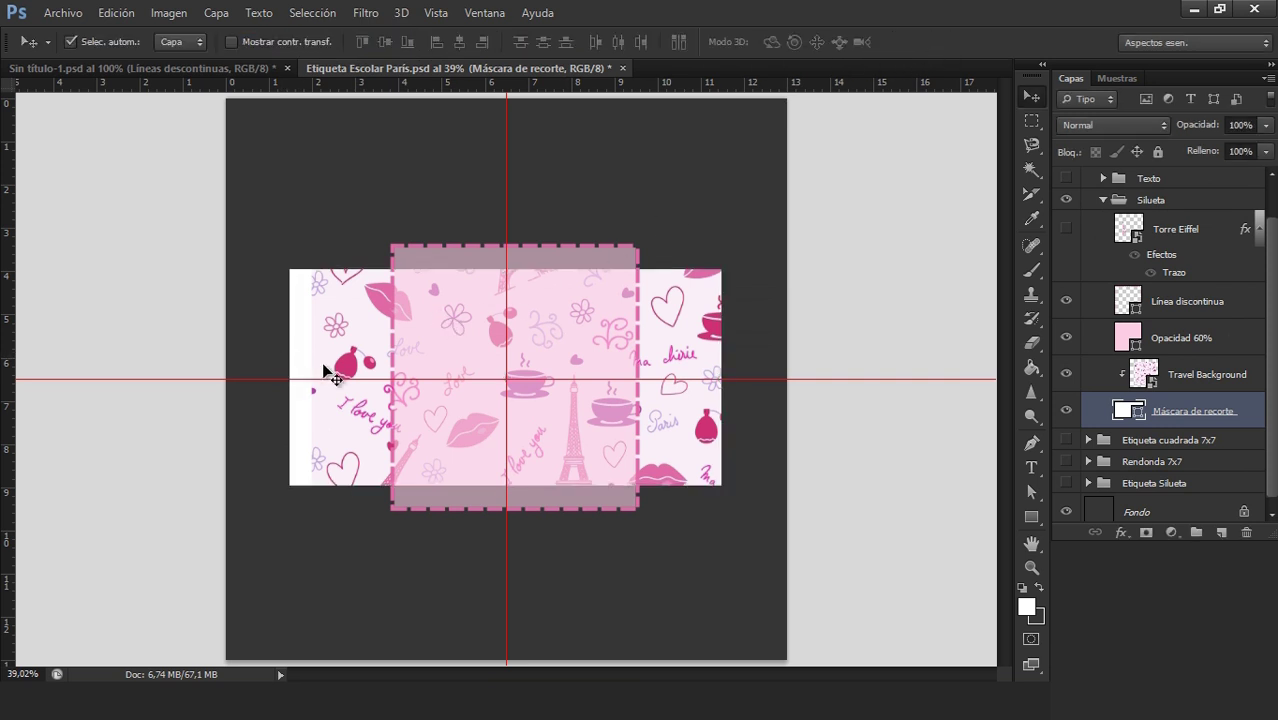
- Resize the Opacidad 60% rectangle to 9 by 4 cm and center it on the label background
left_click(1192, 348)
key("ctrl+t")
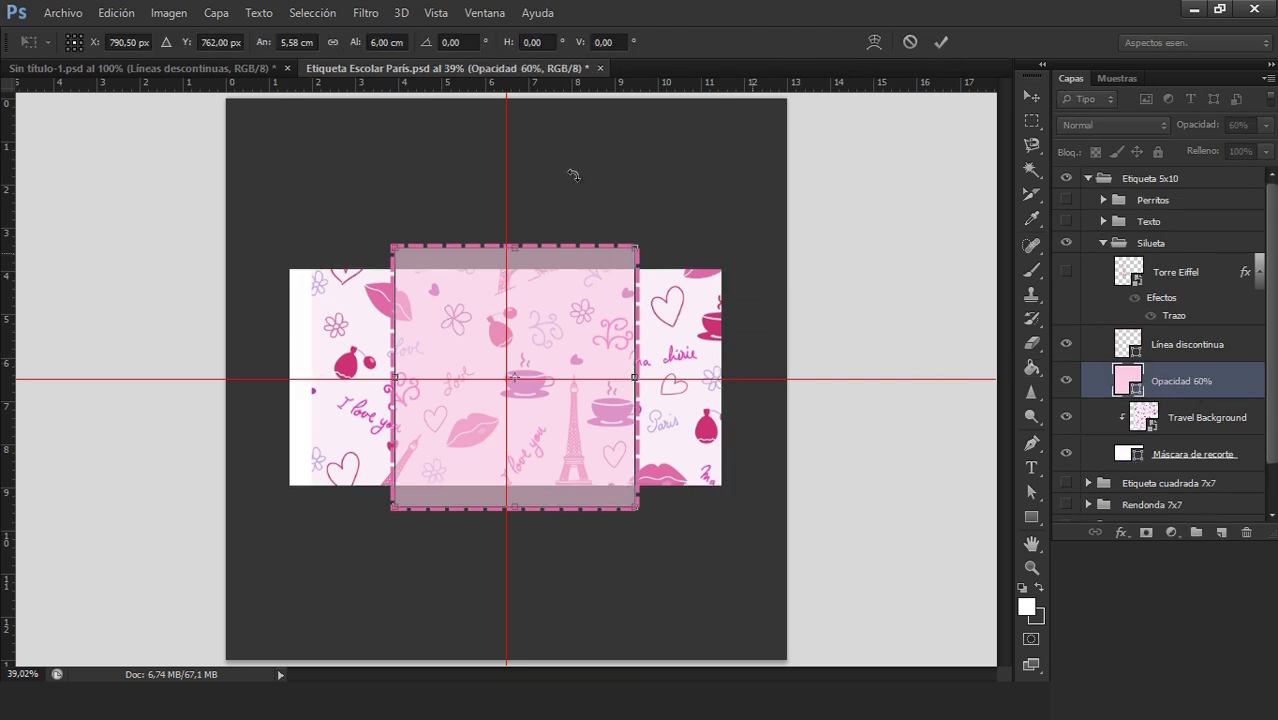
left_click(300, 42)
type("9")
key("Tab")
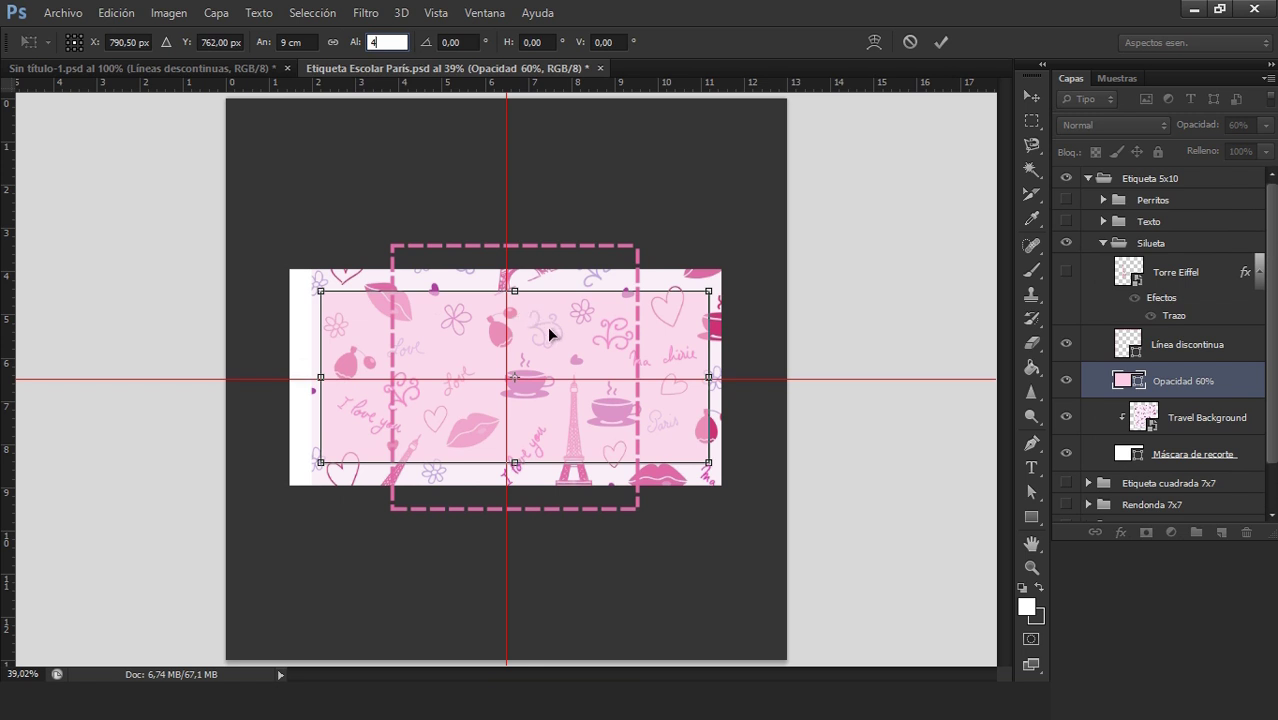
type("4")
key("Return")
left_click_drag(547, 326, 541, 335)
key("Return")
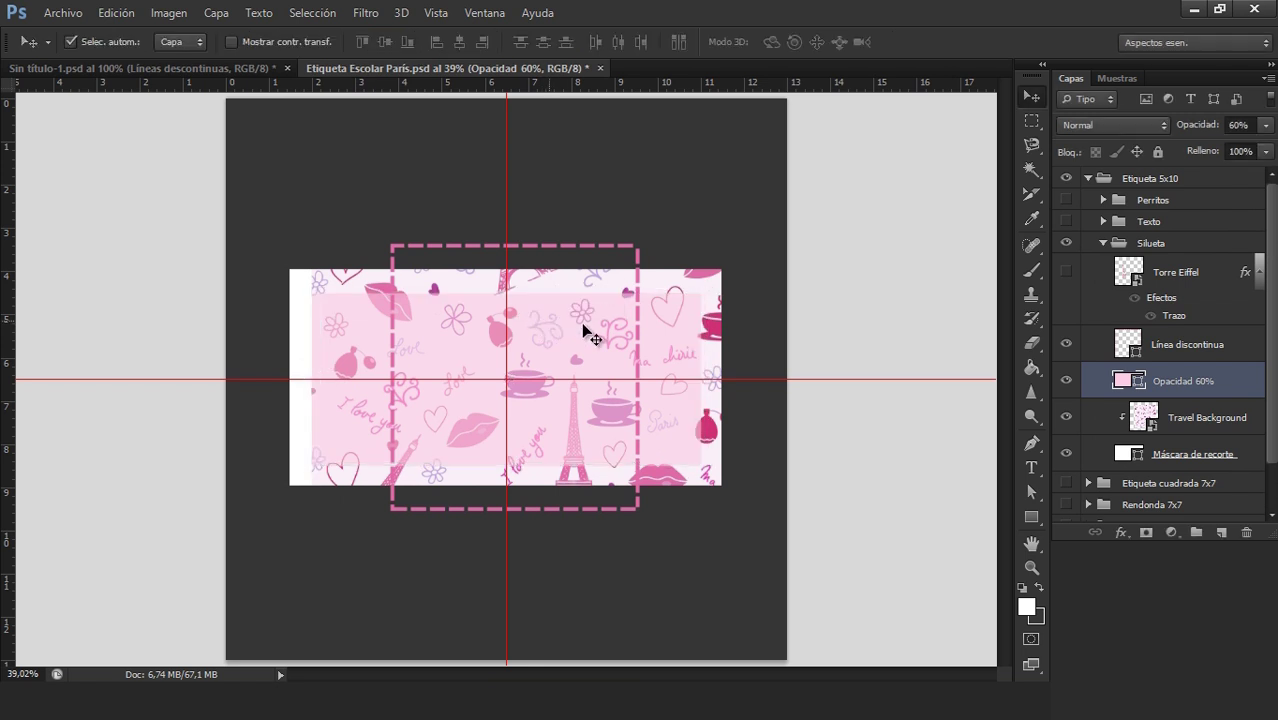
- Resize the Línea discontinua frame to 9 by 4 cm and align it around the translucent rectangle
left_click(1187, 345)
key("ctrl+t")
left_click(297, 42)
type("9")
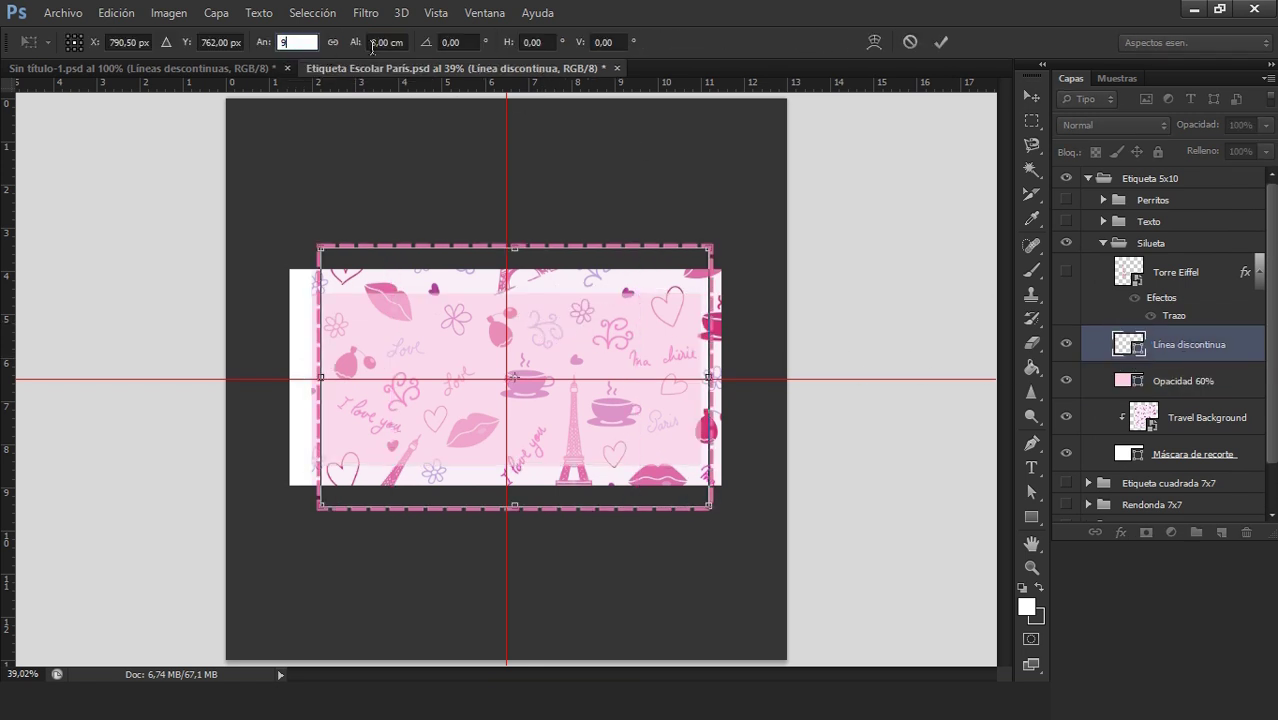
key("Tab")
type("4")
key("Return")
- Move Máscara de recorte, Opacidad 60% and Línea discontinua together to the right until the pattern covers the label's blank left strip
left_click(305, 366)
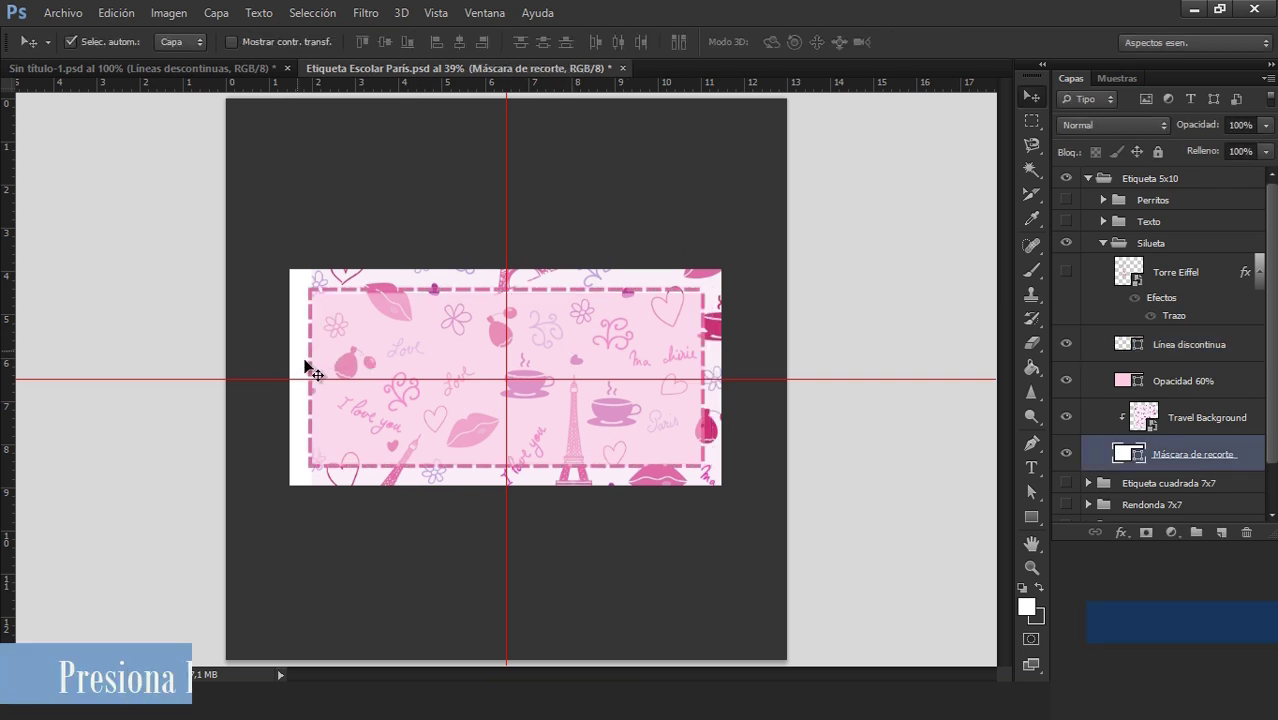
left_click(1203, 381, "ctrl")
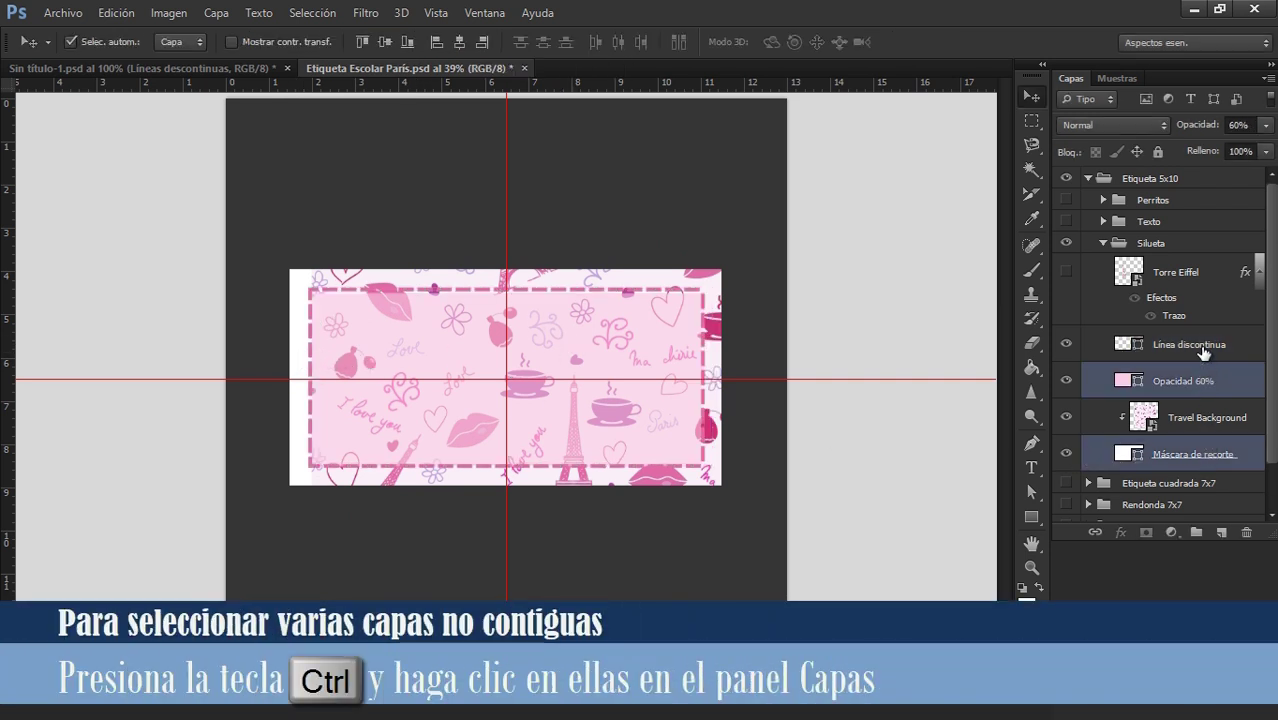
left_click(1191, 354, "ctrl")
key("ctrl+t")
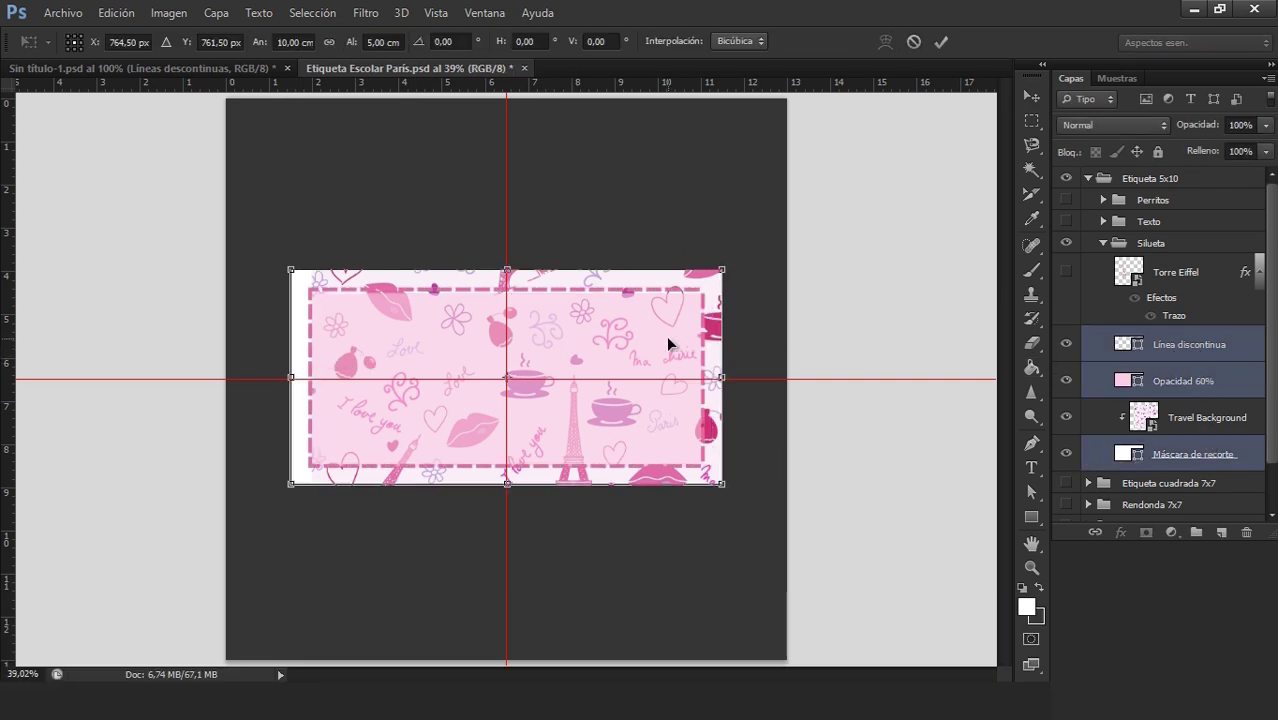
key("shift+Right")
key("shift+Right")
key("shift+Right")
key("shift+Right")
key("shift+Right")
key("Return")
- Show the Torre Eiffel layer, scale it to about 2,09 by 4,65 cm and place it at the label's left end
left_click(1065, 272)
left_click(1175, 272)
key("ctrl+t")
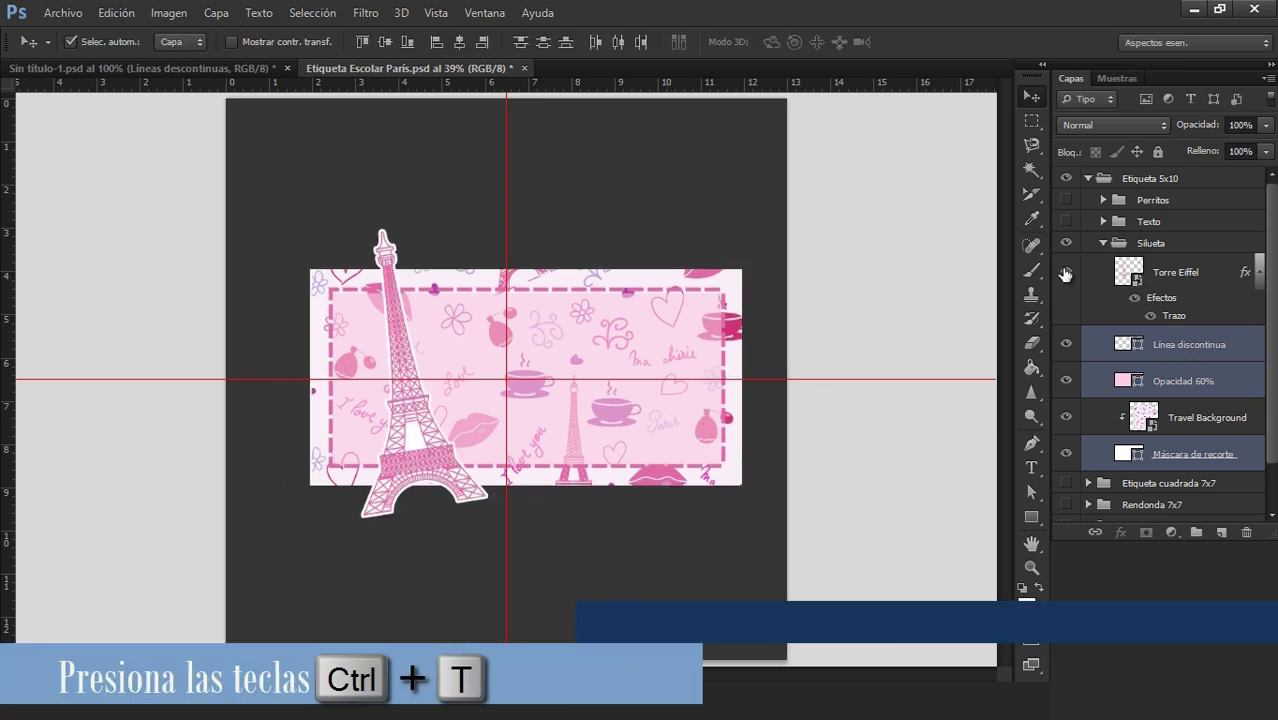
left_click_drag(437, 224, 430, 263)
left_click_drag(395, 320, 345, 325)
key("Return")
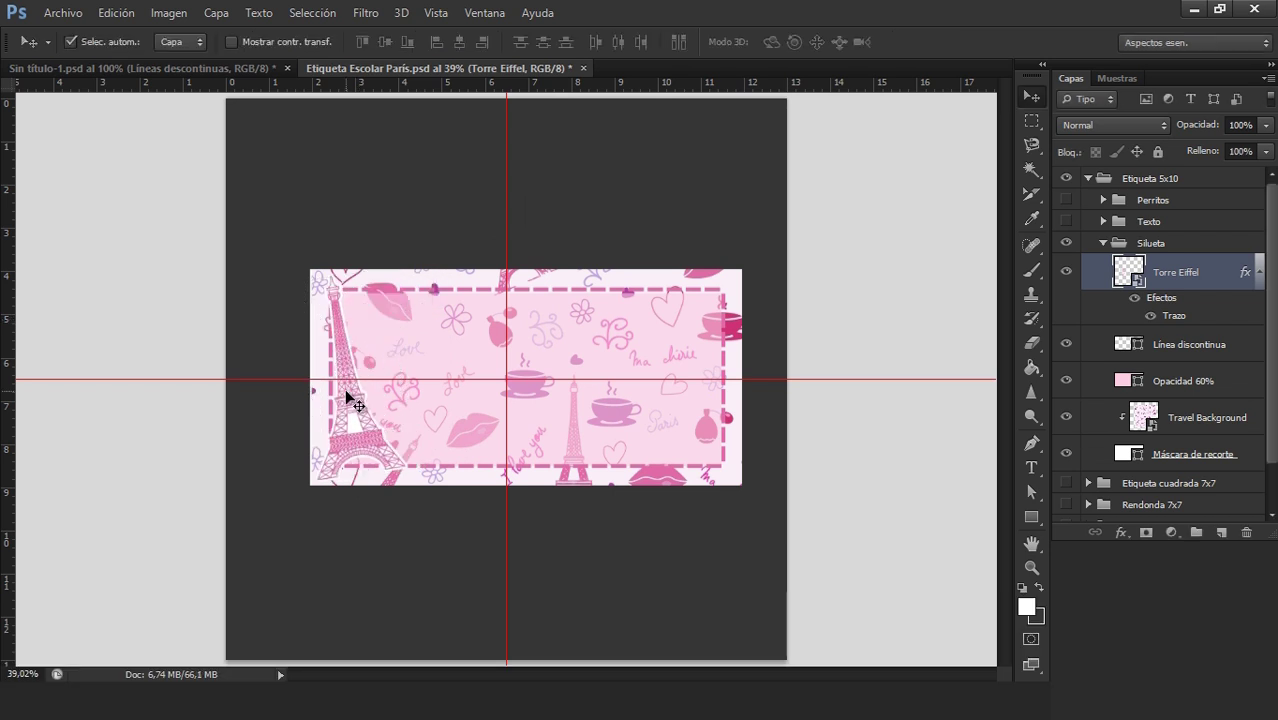
- Duplicate the Torre Eiffel layer within the same document, keeping the suggested name
right_click(1216, 271)
left_click(800, 122)
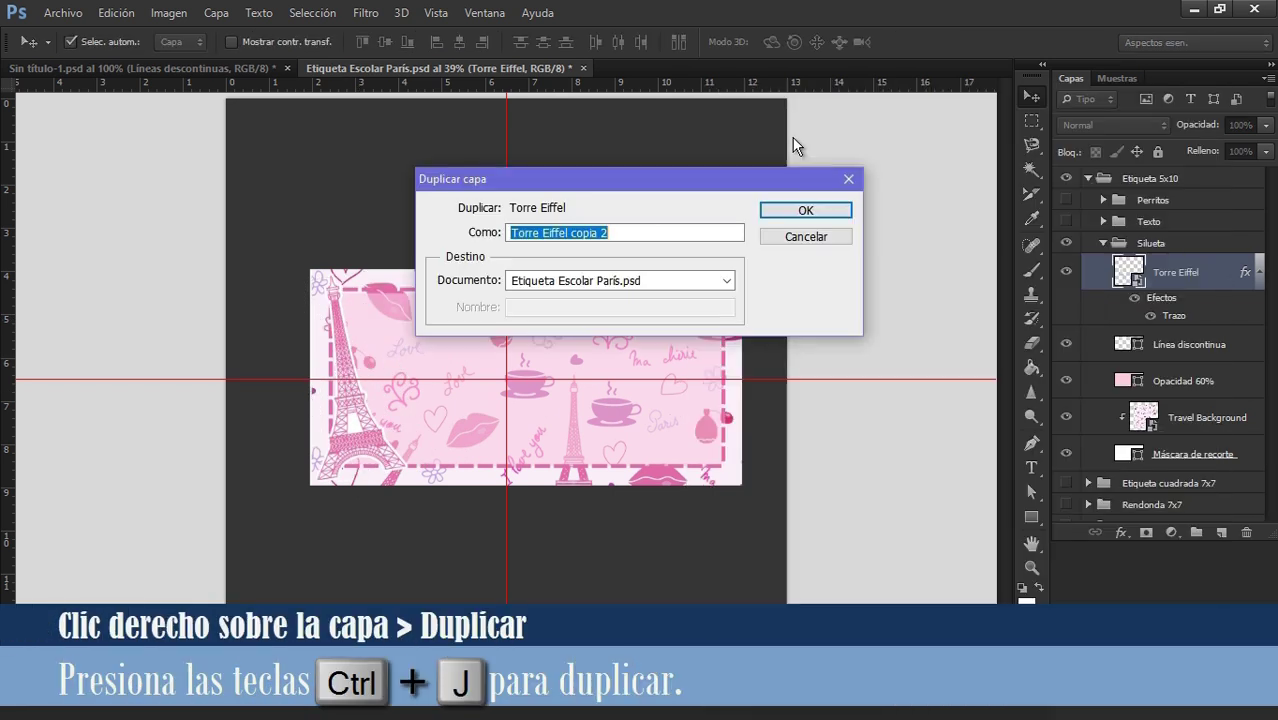
left_click(797, 213)
- Flip the copied tower horizontally and move it to the label's right end, mirroring the first tower
key("ctrl+t")
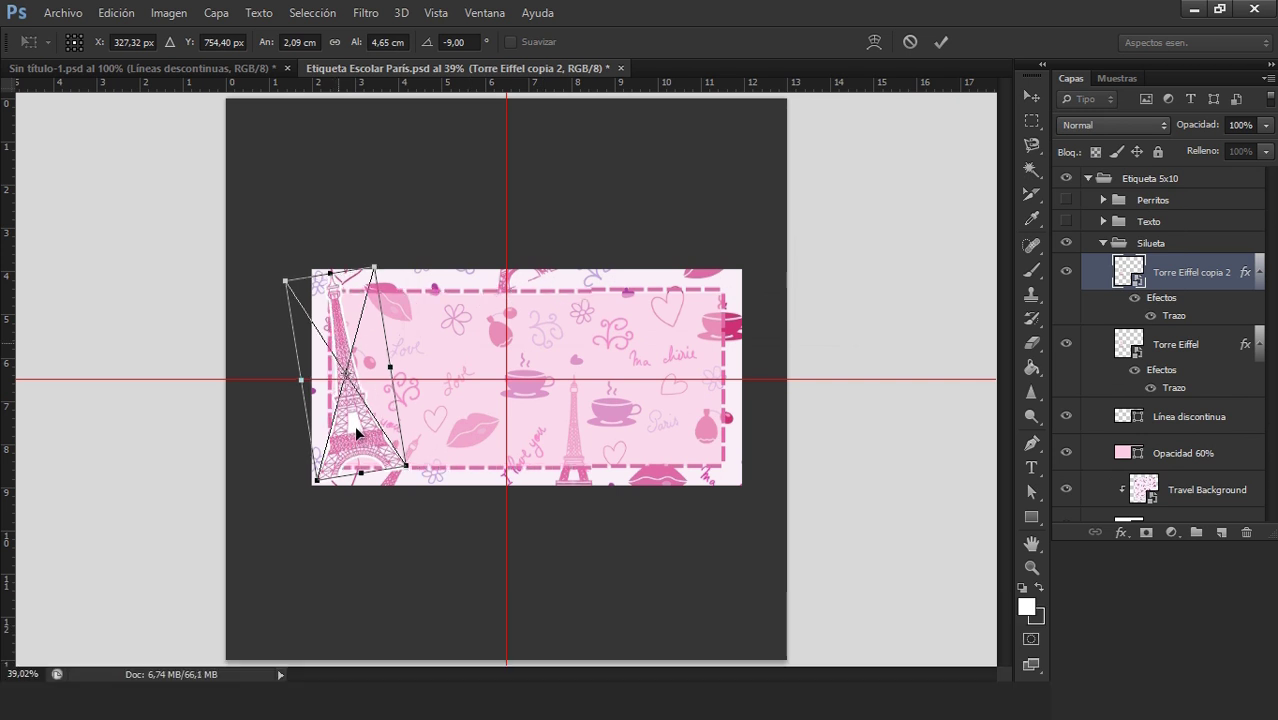
right_click(355, 440)
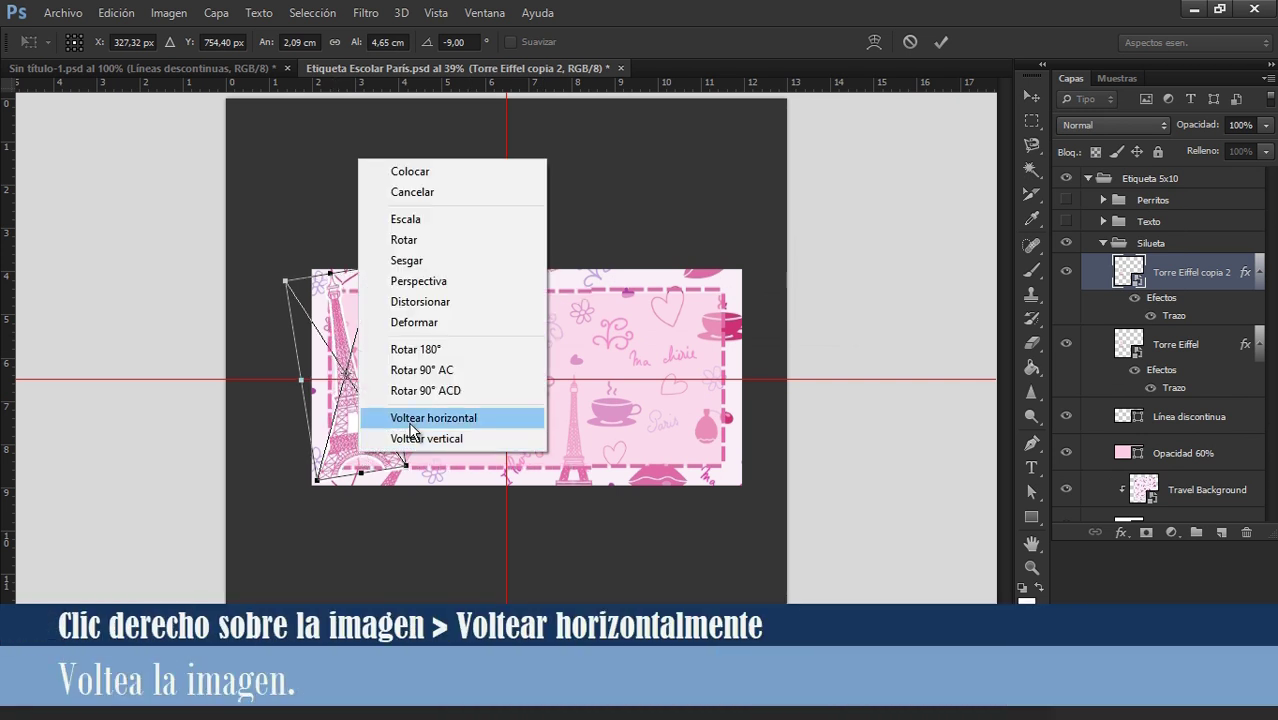
left_click(410, 425)
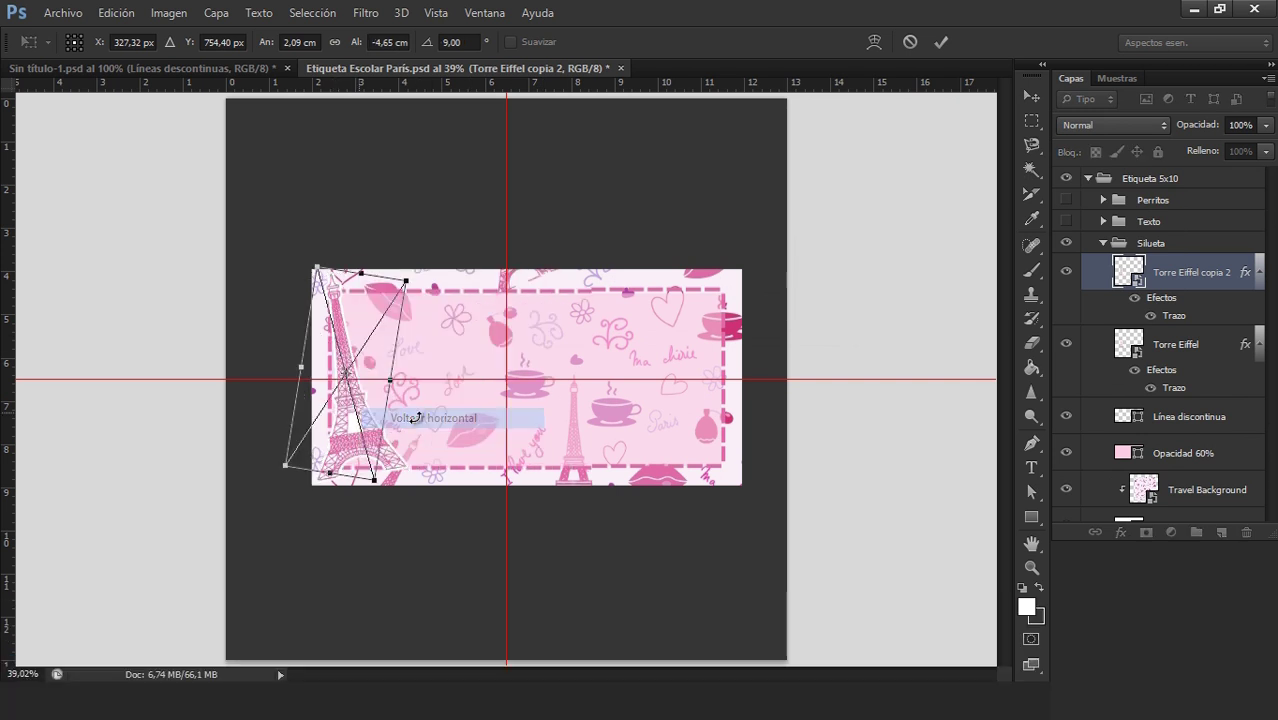
left_click_drag(414, 420, 709, 397)
key("Return")
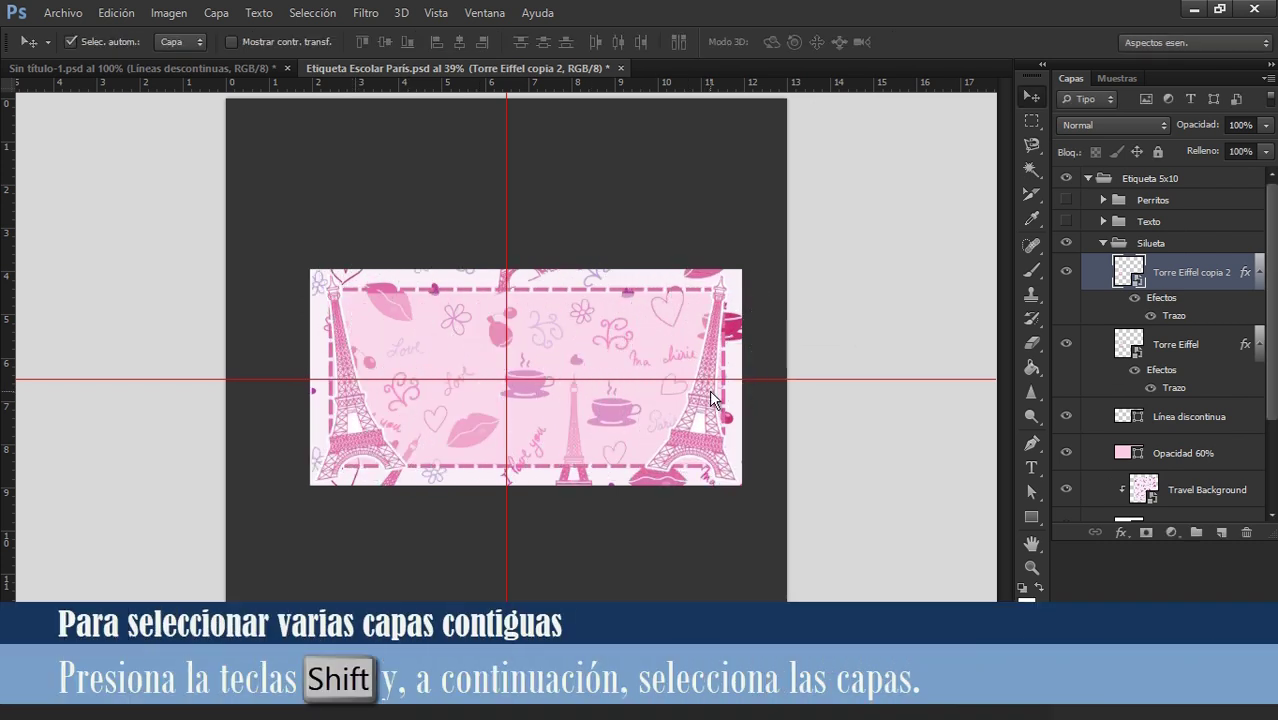
- Narrow Línea discontinua and Opacidad 60% together to about 8,81 cm wide so their side edges sit behind the towers
left_click(1210, 466)
left_click(1195, 417, "shift")
key("ctrl+t")
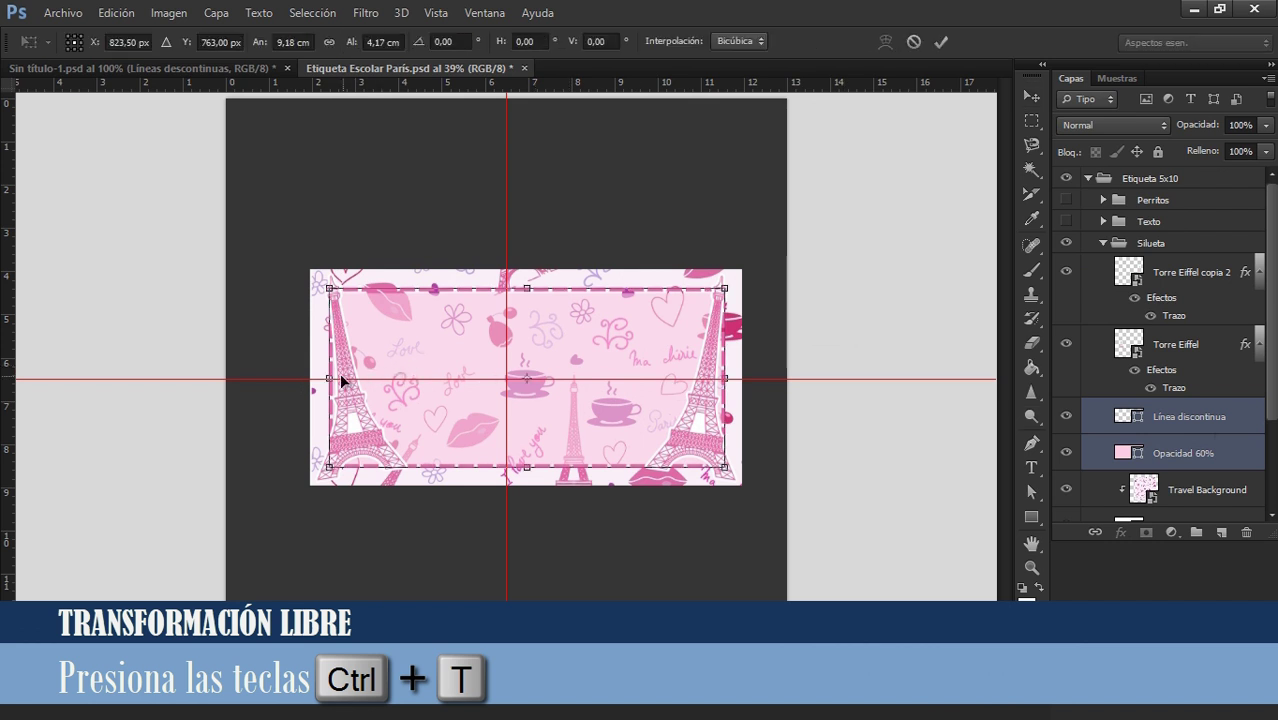
left_click_drag(330, 378, 336, 378)
left_click_drag(724, 390, 714, 392)
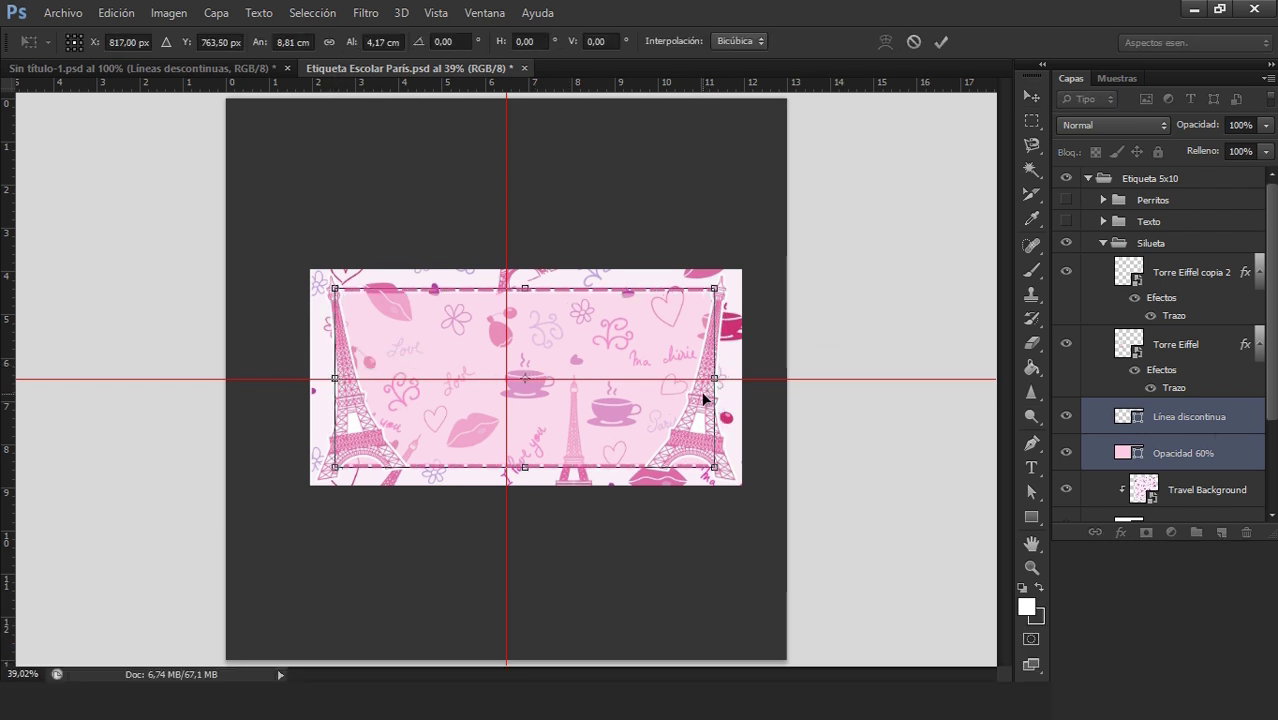
scroll(703, 398, "up", 3)
key("Return")
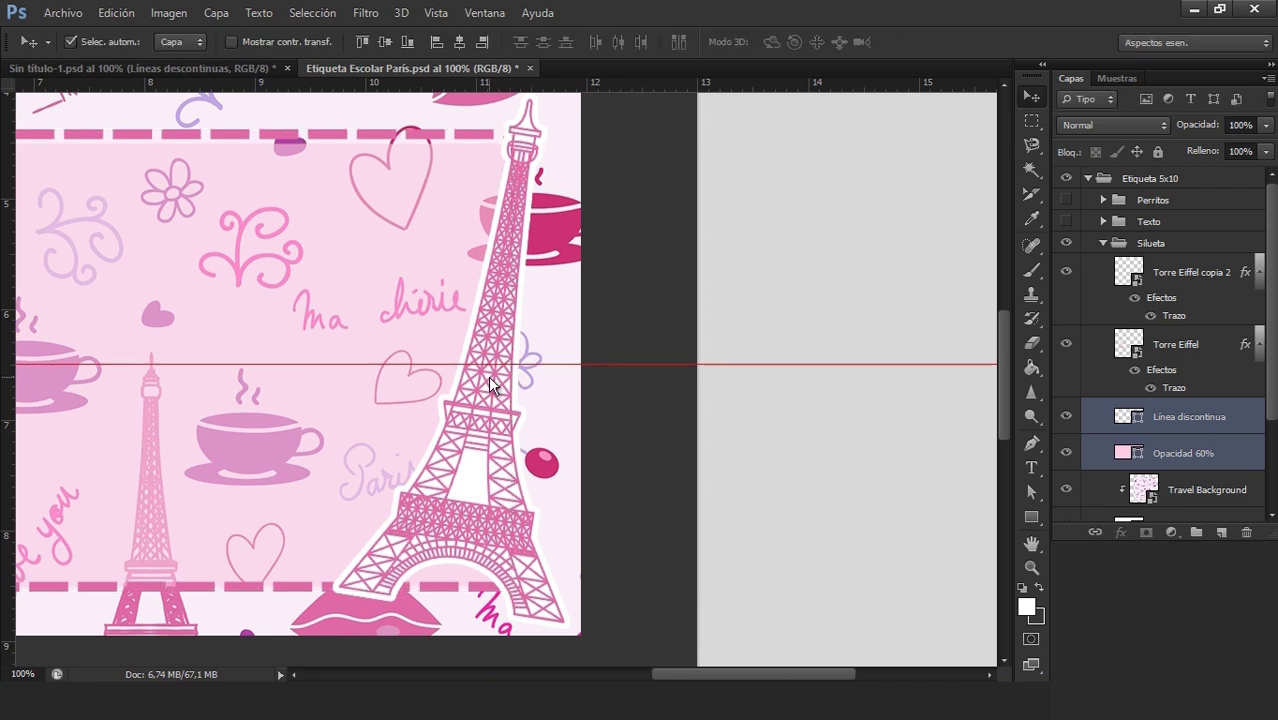
scroll(491, 383, "down", 3)
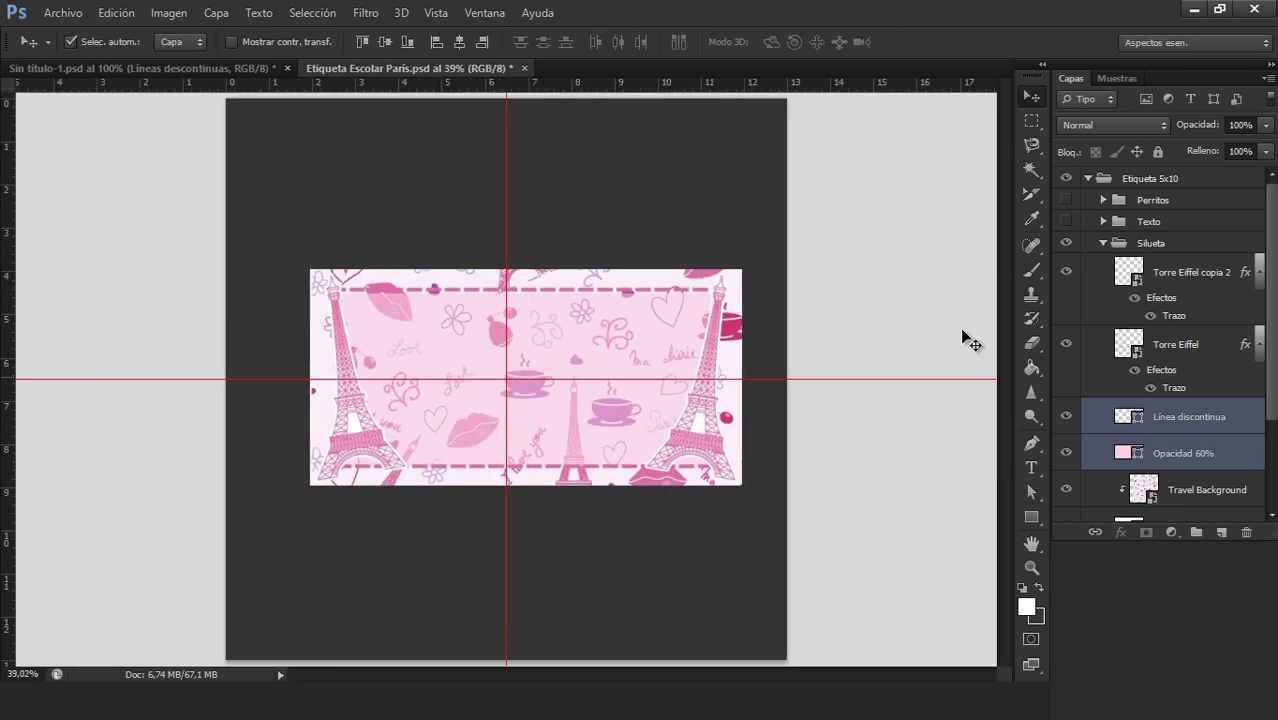
- Collapse the Silueta group, show the Texto group and move the text down inside the dashed frame
left_click(1104, 244)
left_click(1066, 221)
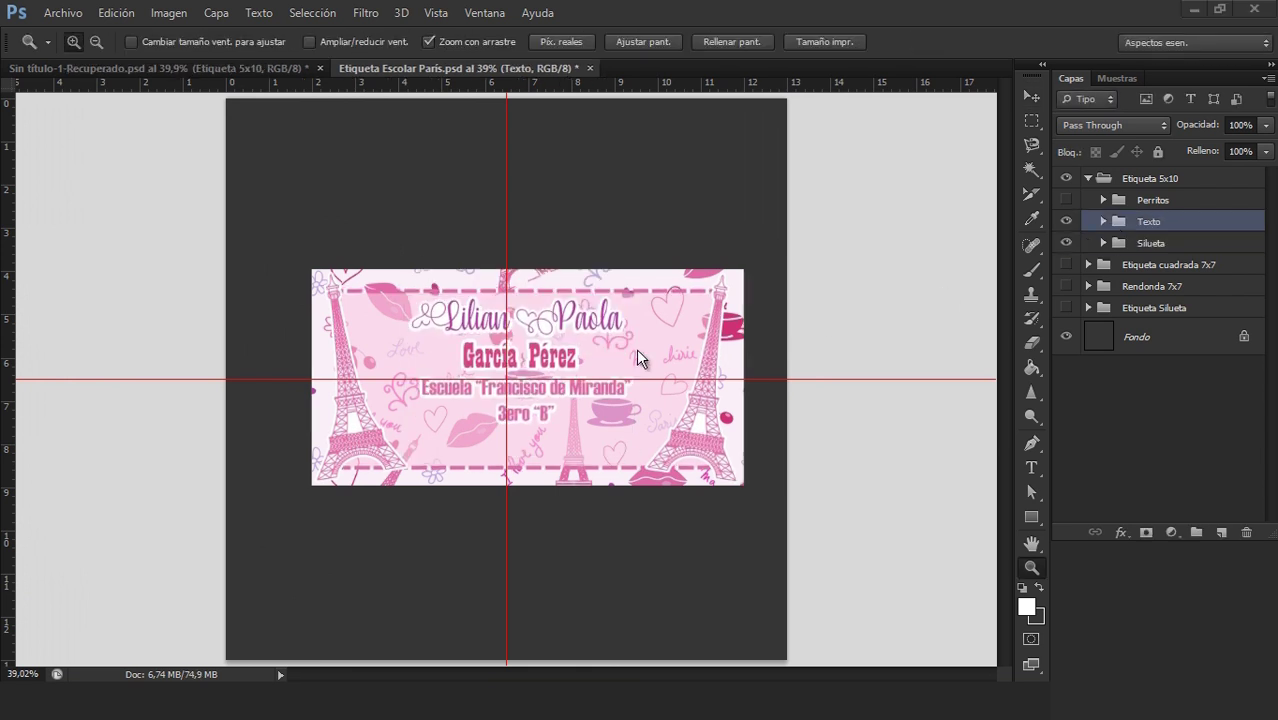
key("ctrl+minus")
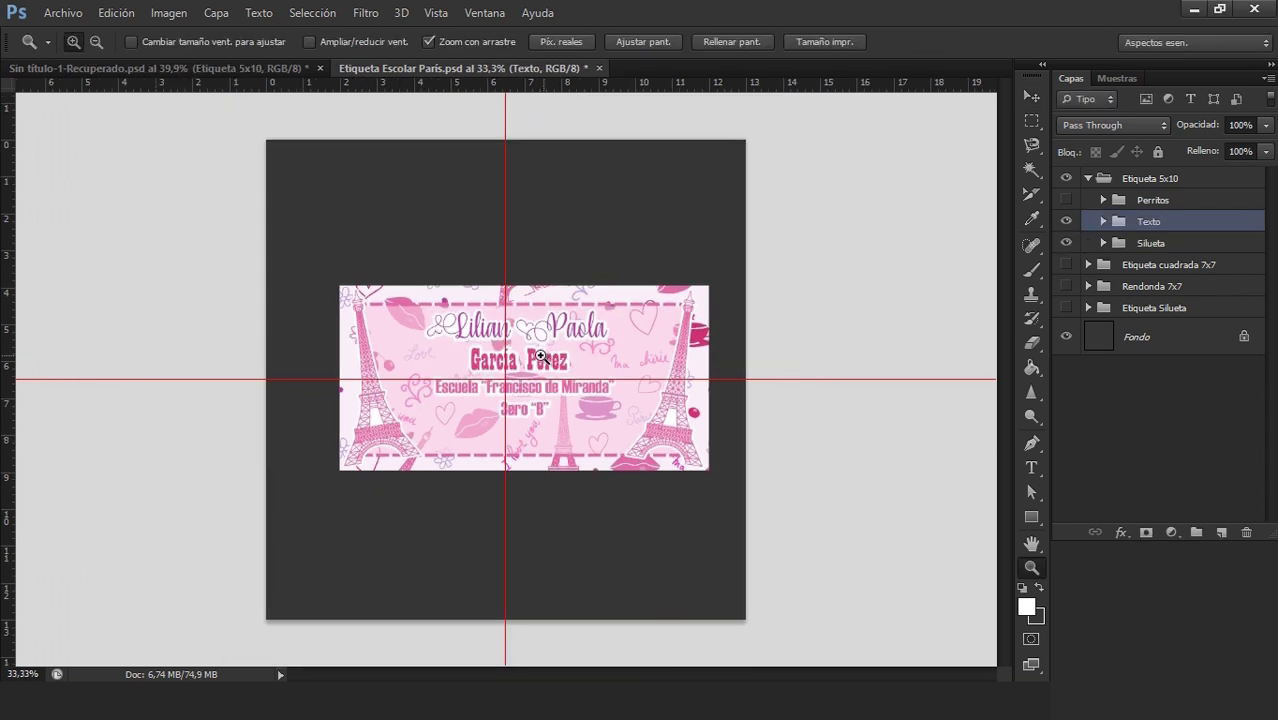
- Show the Perritos group, scale it to about 82% and place the poodles beside the first tower at the label's lower left
left_click(1066, 200)
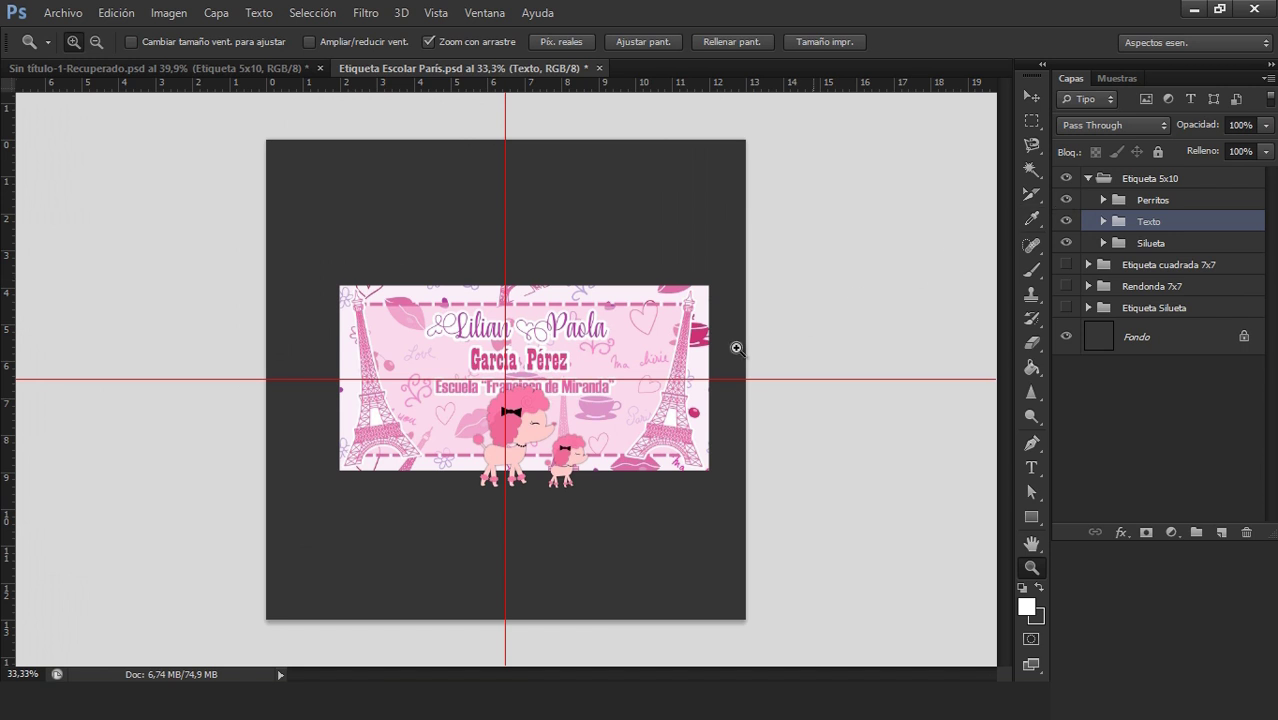
key("v")
left_click(530, 420)
key("ctrl+t")
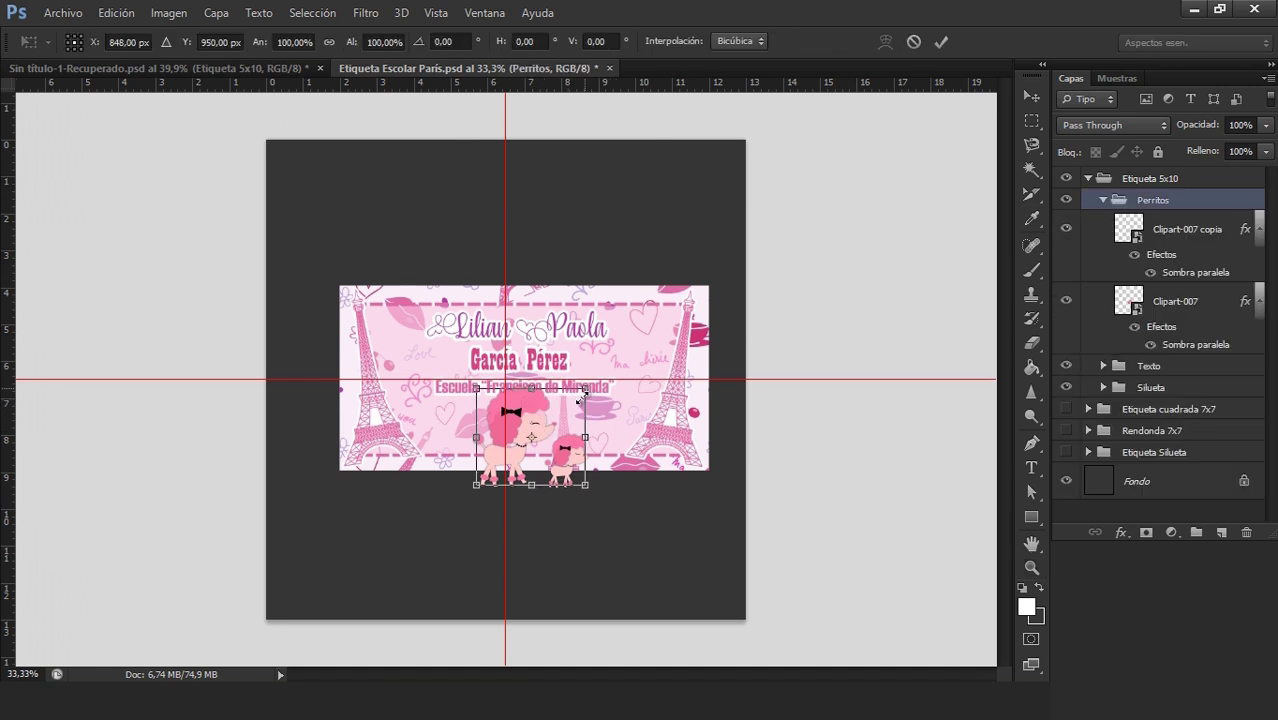
left_click_drag(584, 390, 425, 406)
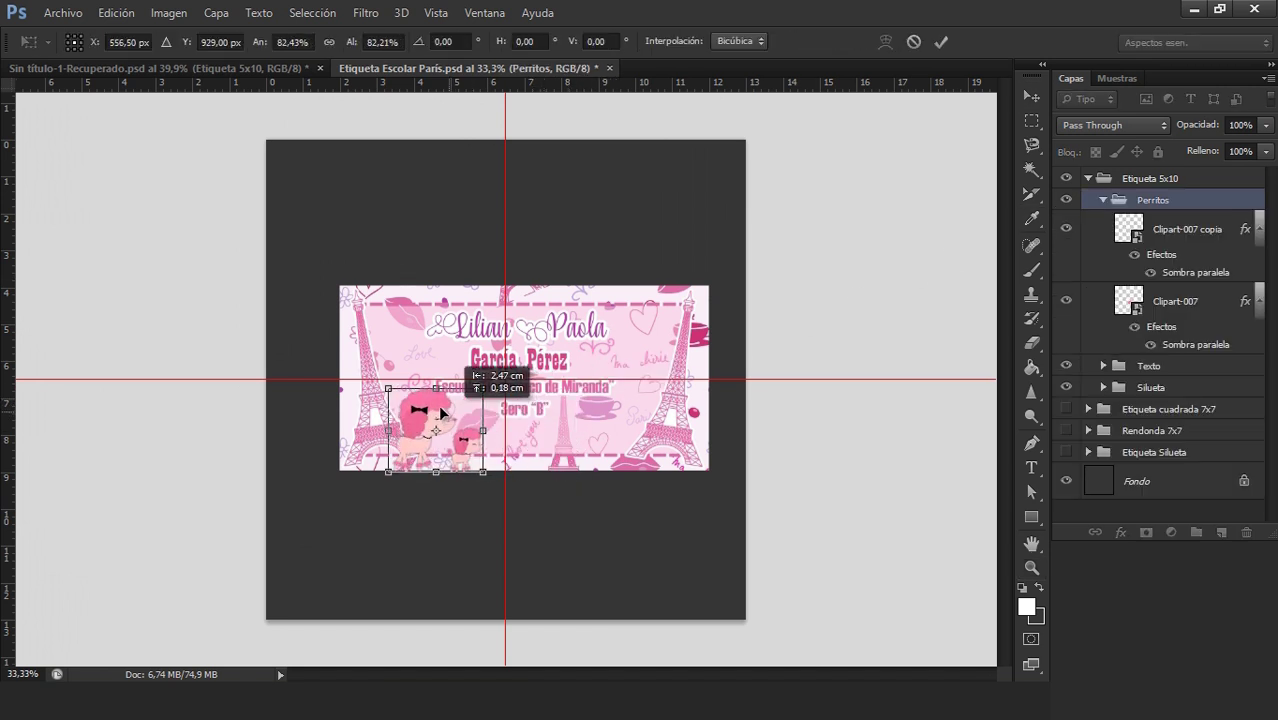
key("Return")
- Flip the small poodle horizontally and move it next to the opposite tower, facing the large poodle
key("ctrl+plus")
key("ctrl+plus")
left_click(390, 415)
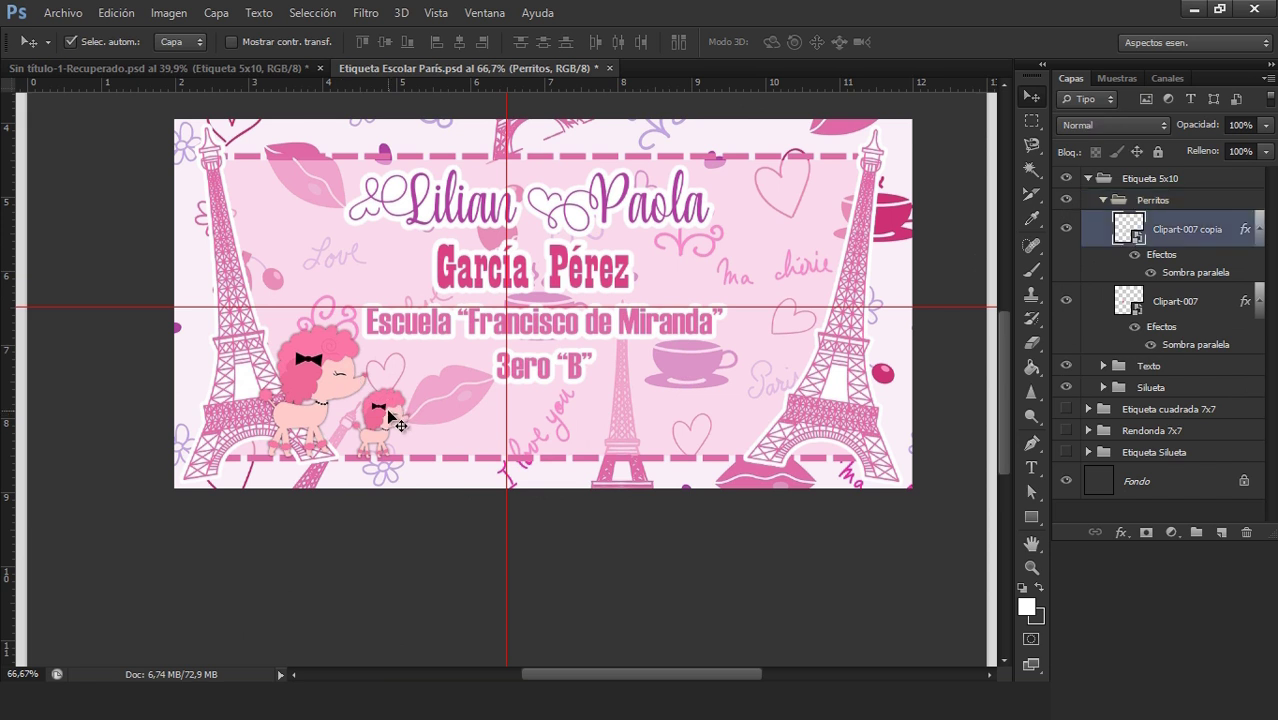
key("ctrl+t")
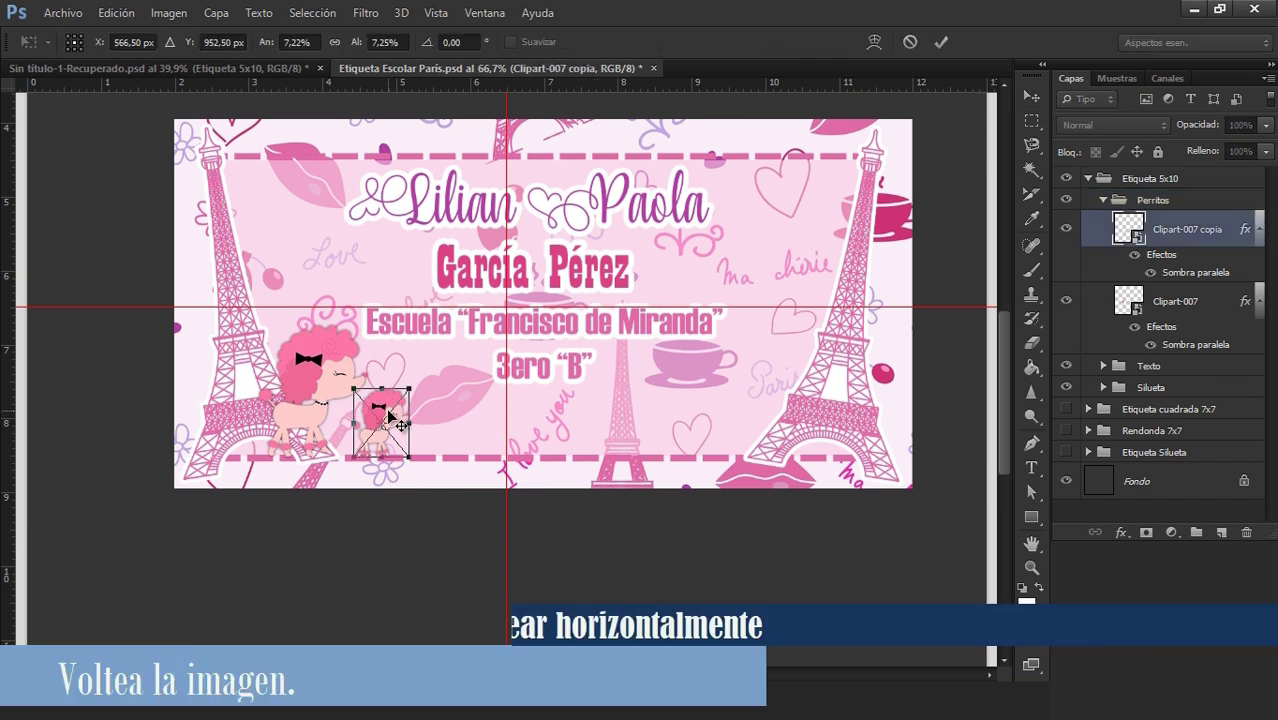
right_click(390, 415)
left_click(463, 375)
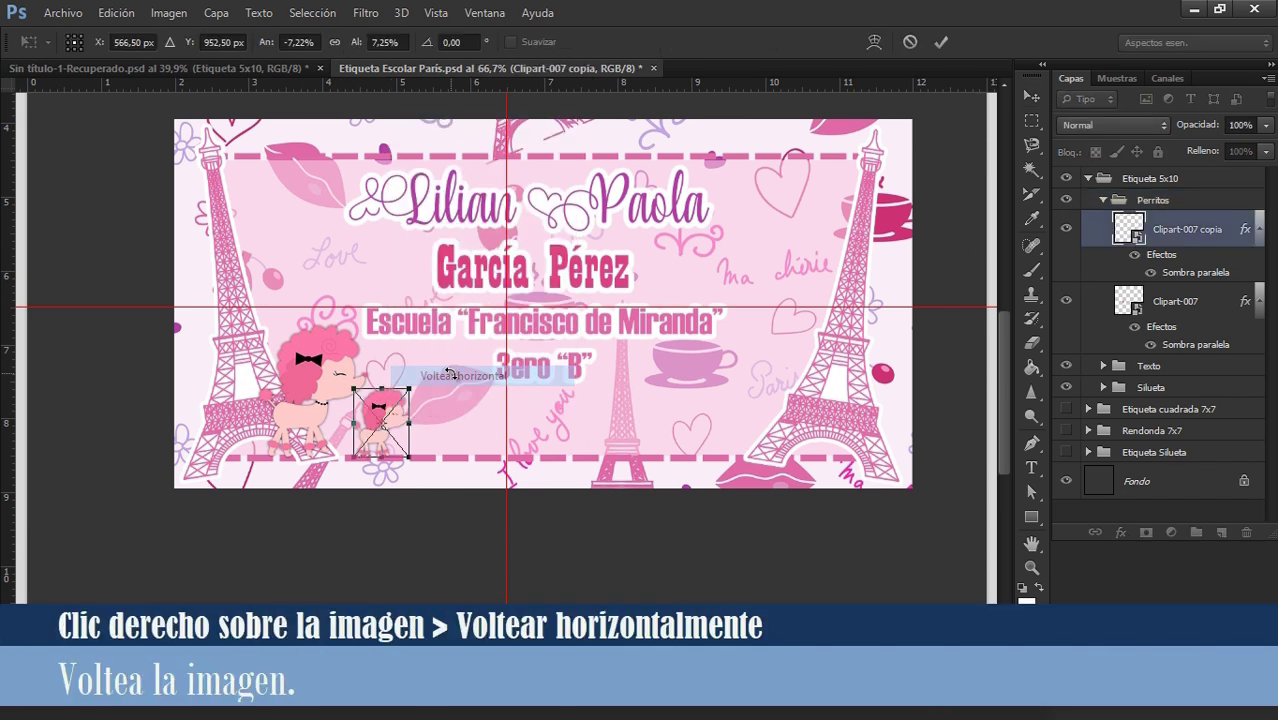
left_click_drag(415, 438, 777, 440)
key("Return")
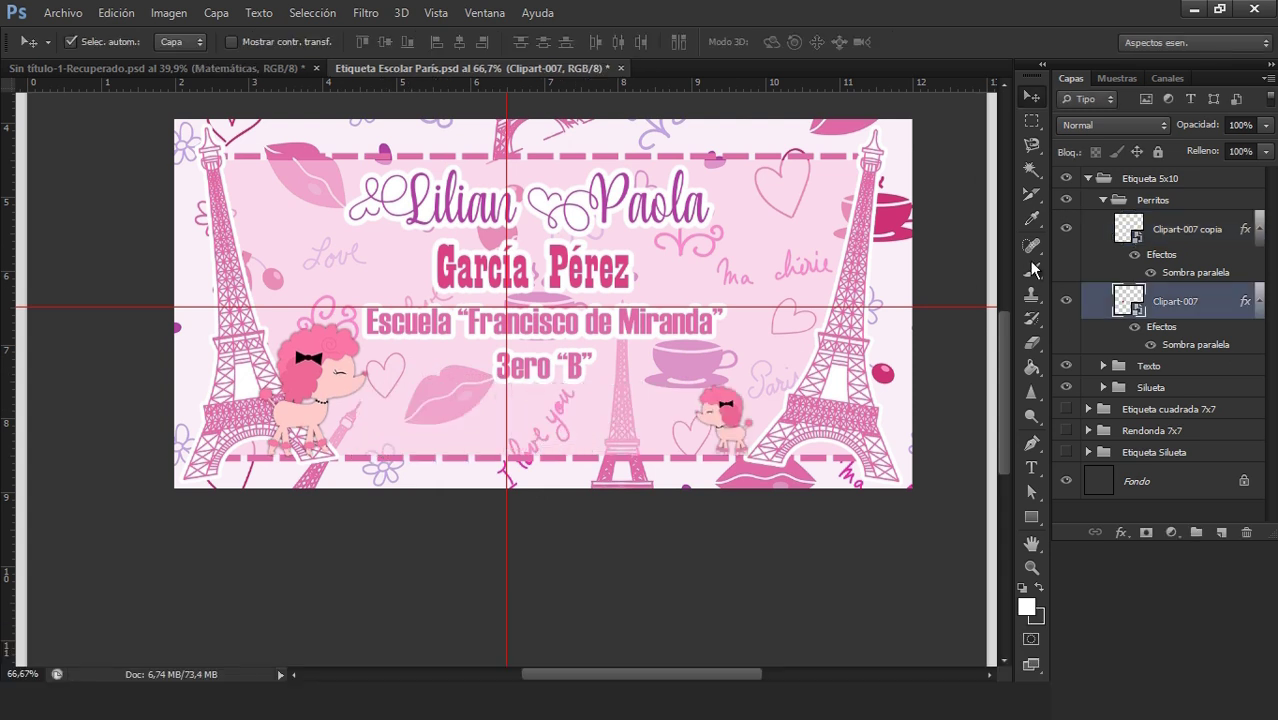
- Collapse Perritos, expand Texto and draw a text box below the 3ero “B” line, between the two poodles
left_click(1103, 200)
left_click(1105, 221)
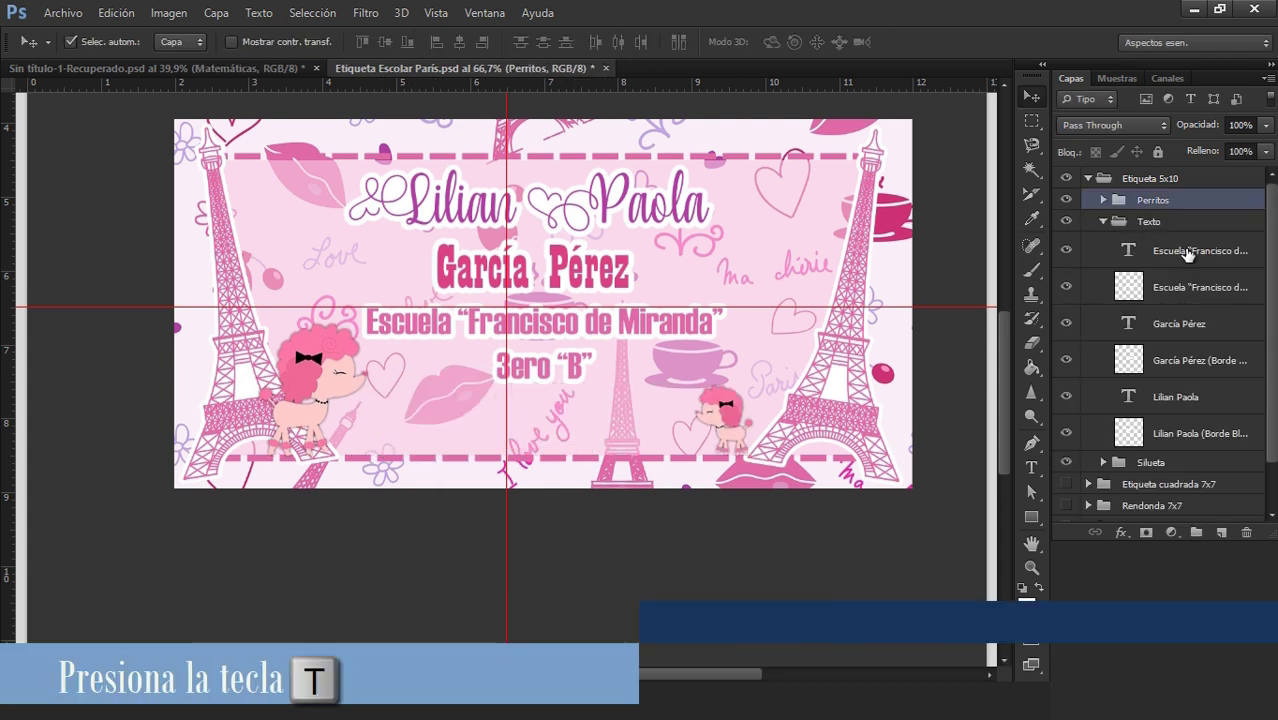
left_click(1166, 252)
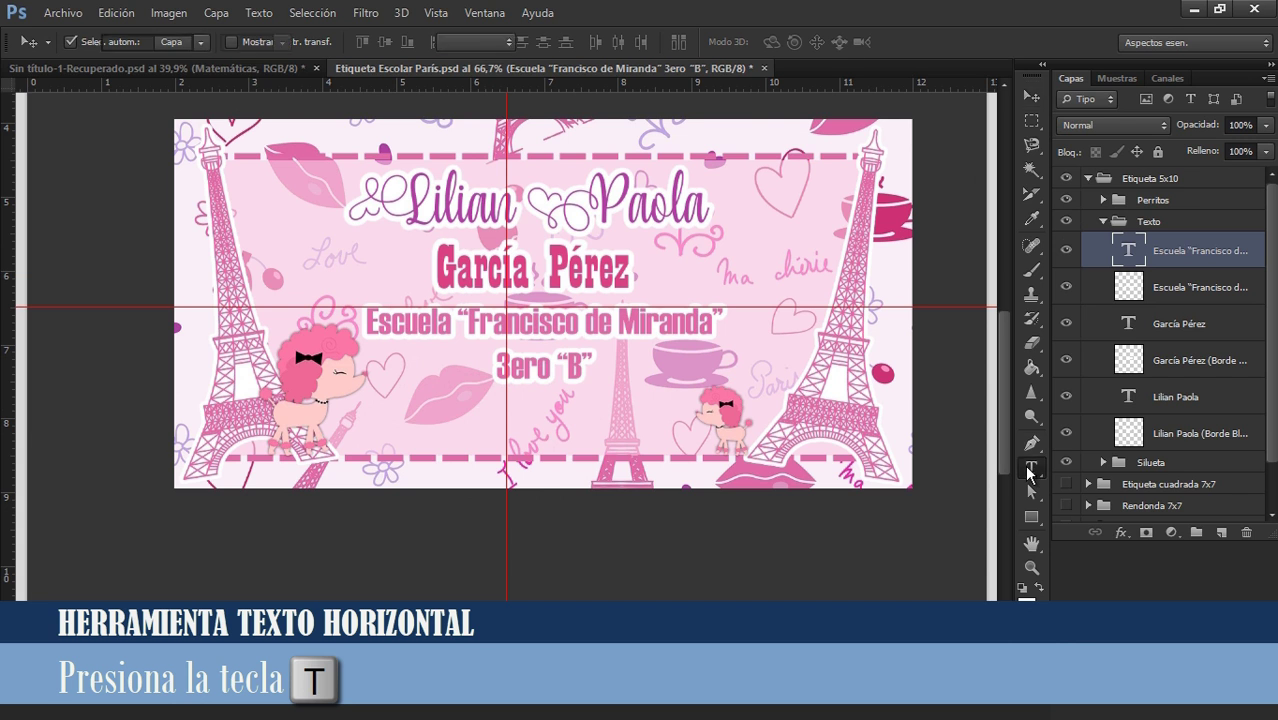
left_click(1032, 467)
left_click_drag(402, 397, 689, 455)
- Set the font to Amarillo, 13 pt, in pink e06aa6 and enter the text Matemáticas
left_click(153, 42)
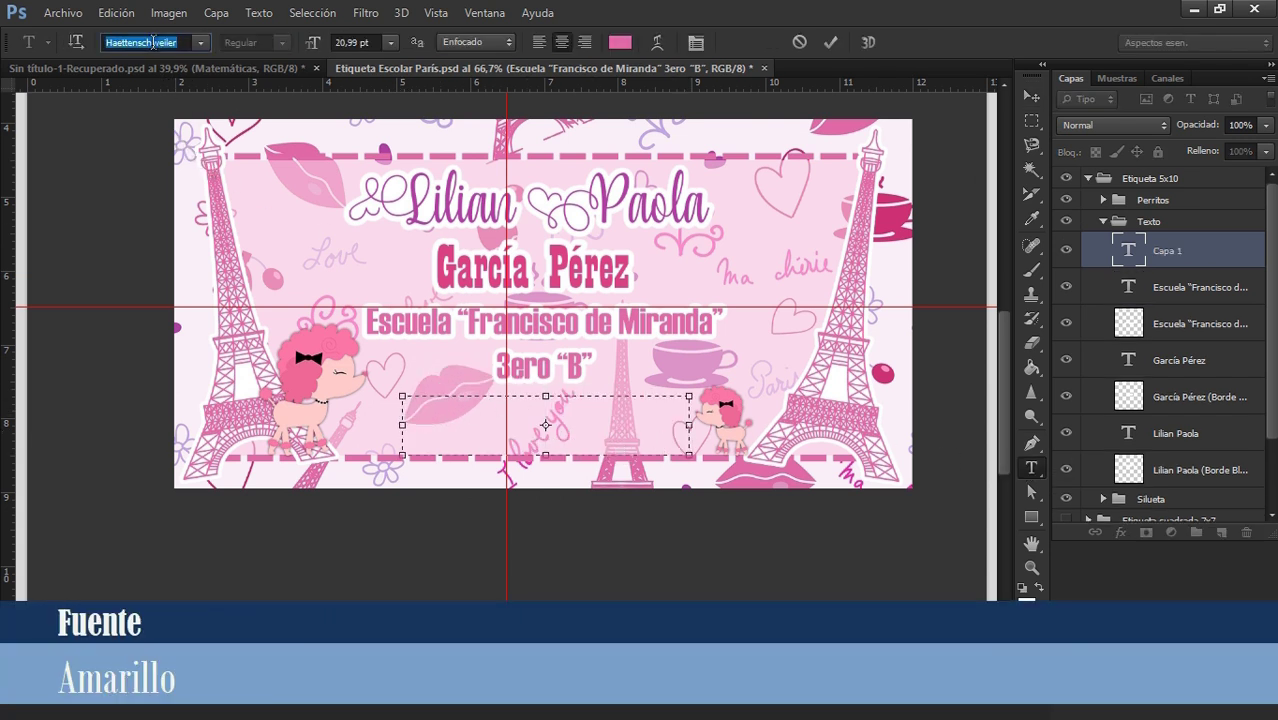
type("Amarillo")
key("Return")
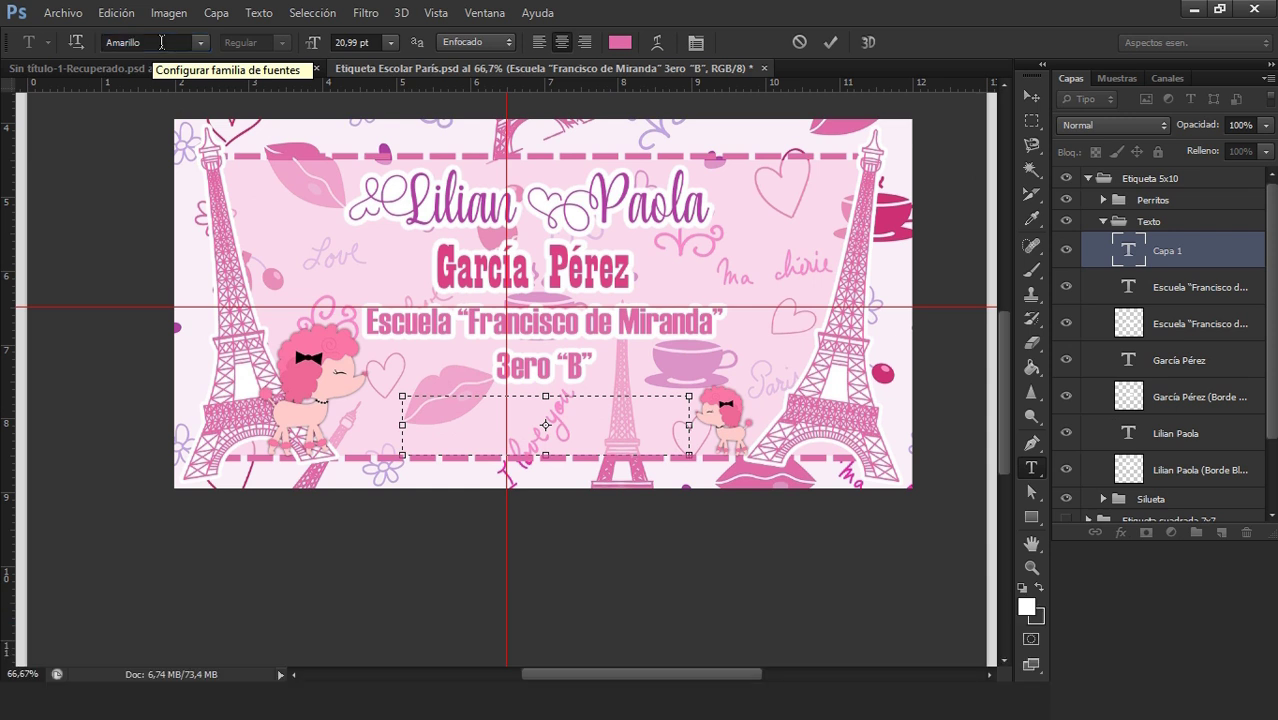
left_click(335, 42)
type("13")
key("Return")
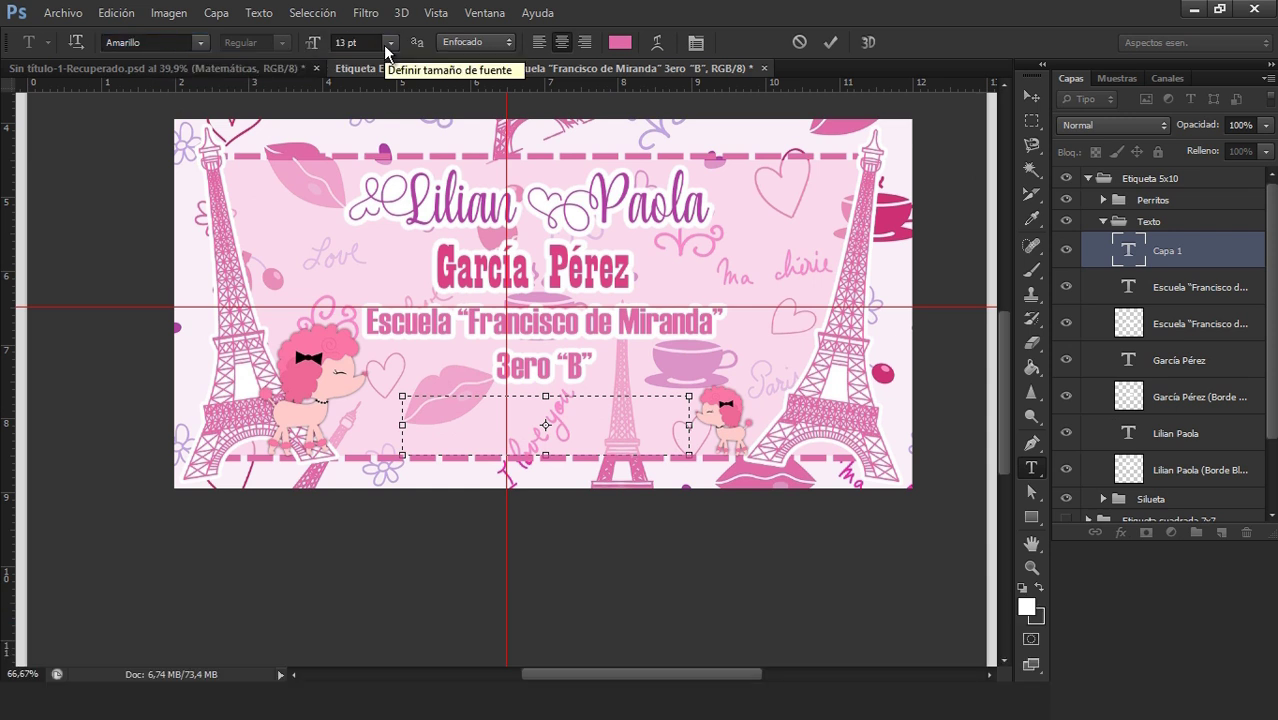
left_click(620, 42)
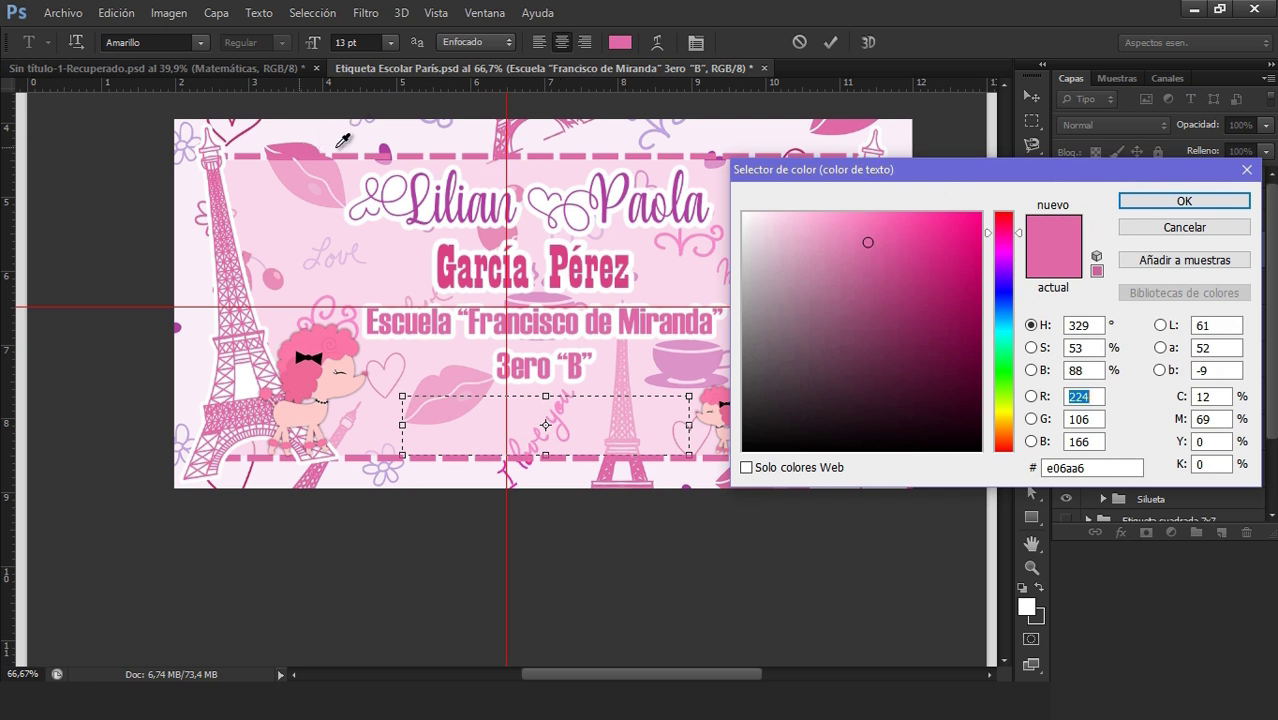
left_click(1170, 202)
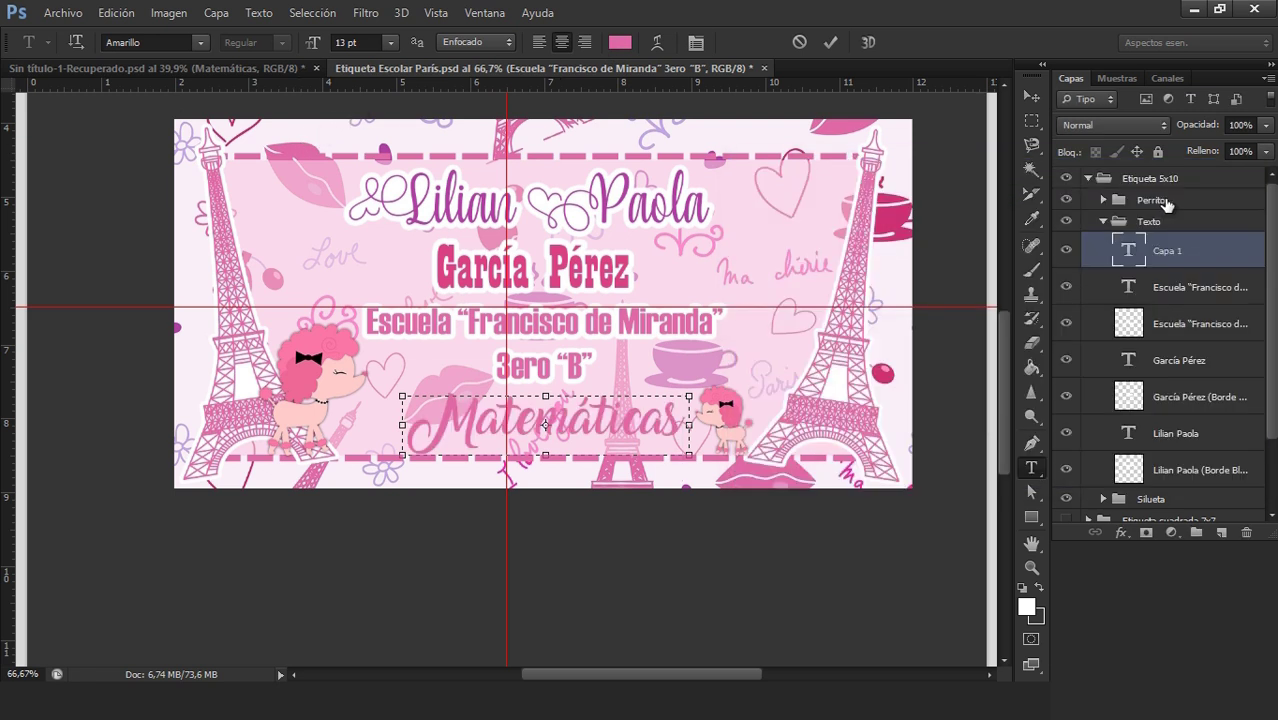
left_click(830, 42)
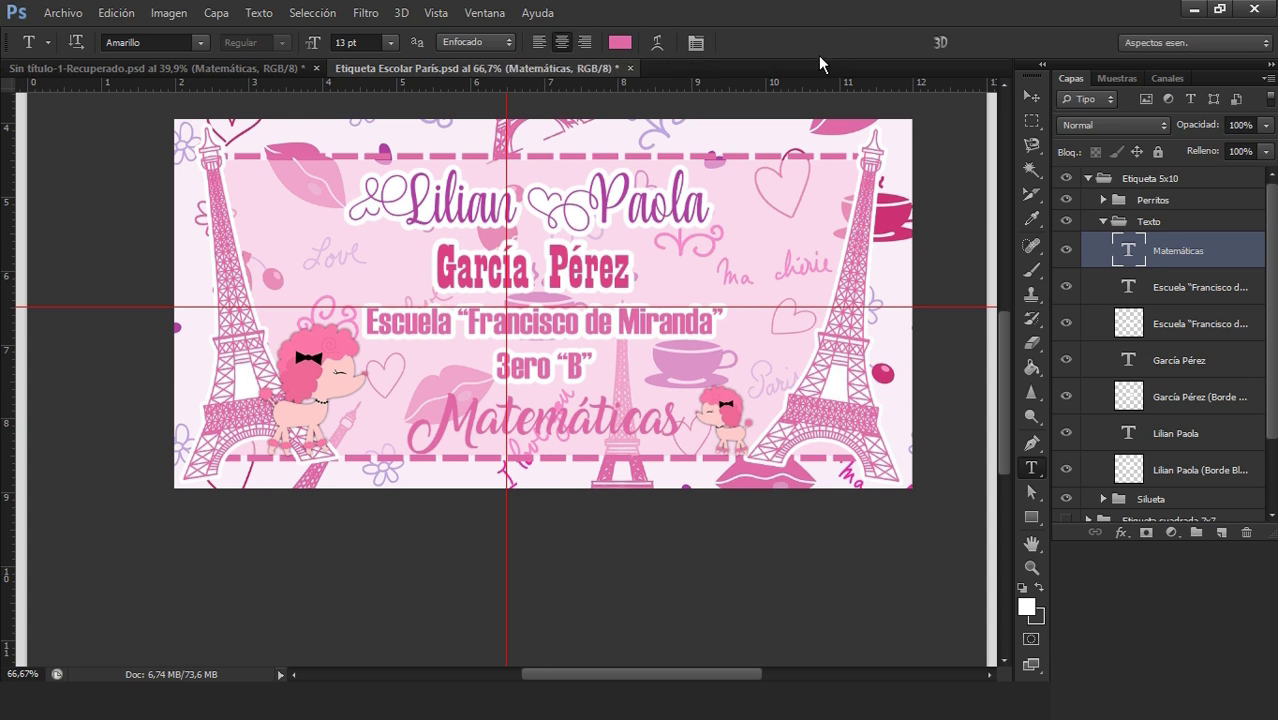
- Give the Matemáticas borde blanco layer a white Superposición de colores effect
key("v")
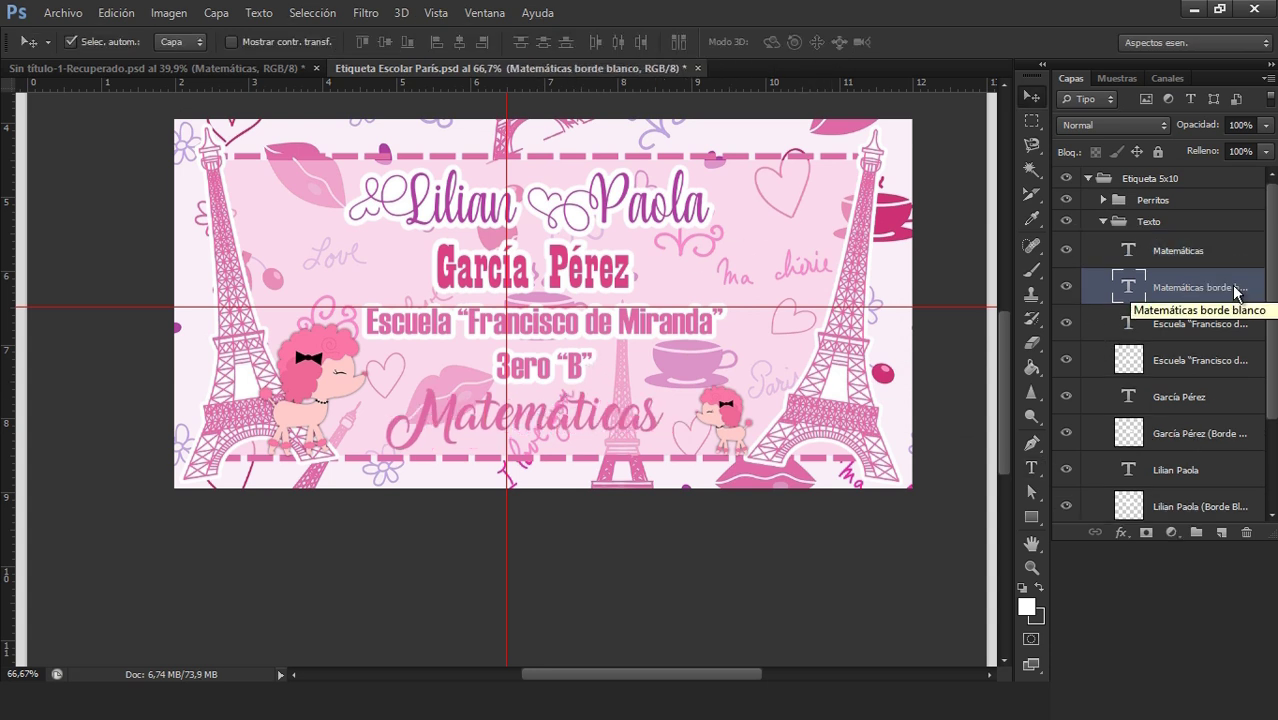
right_click(1236, 292)
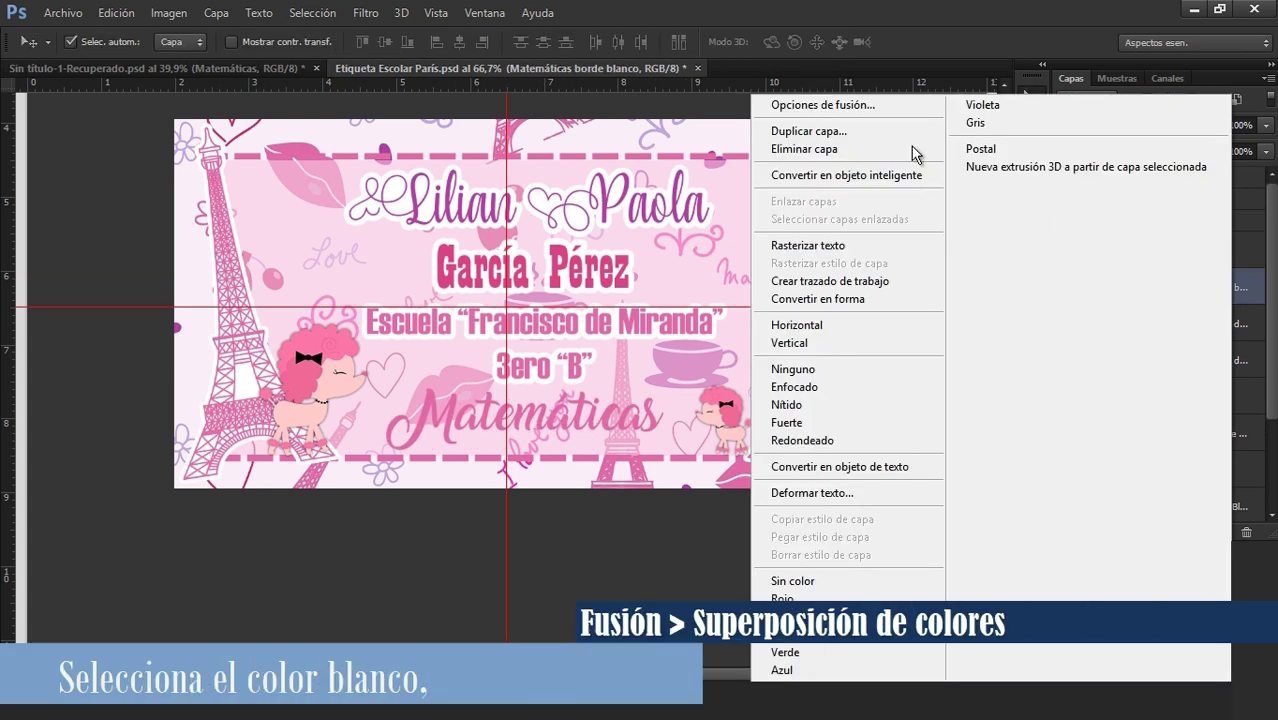
left_click(830, 105)
left_click(713, 309)
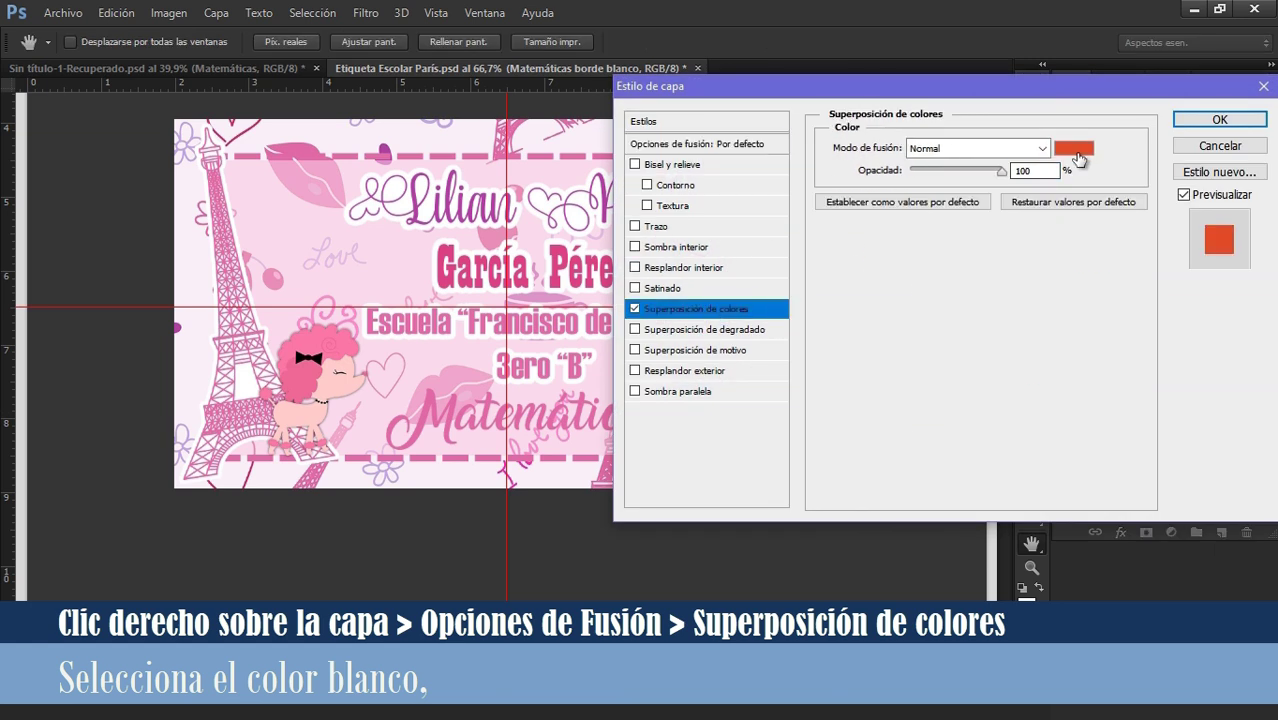
left_click(1074, 148)
left_click(769, 220)
left_click(1140, 199)
- Add a white exterior Trazo to Matemáticas borde blanco and rasterize its layer style
left_click(656, 226)
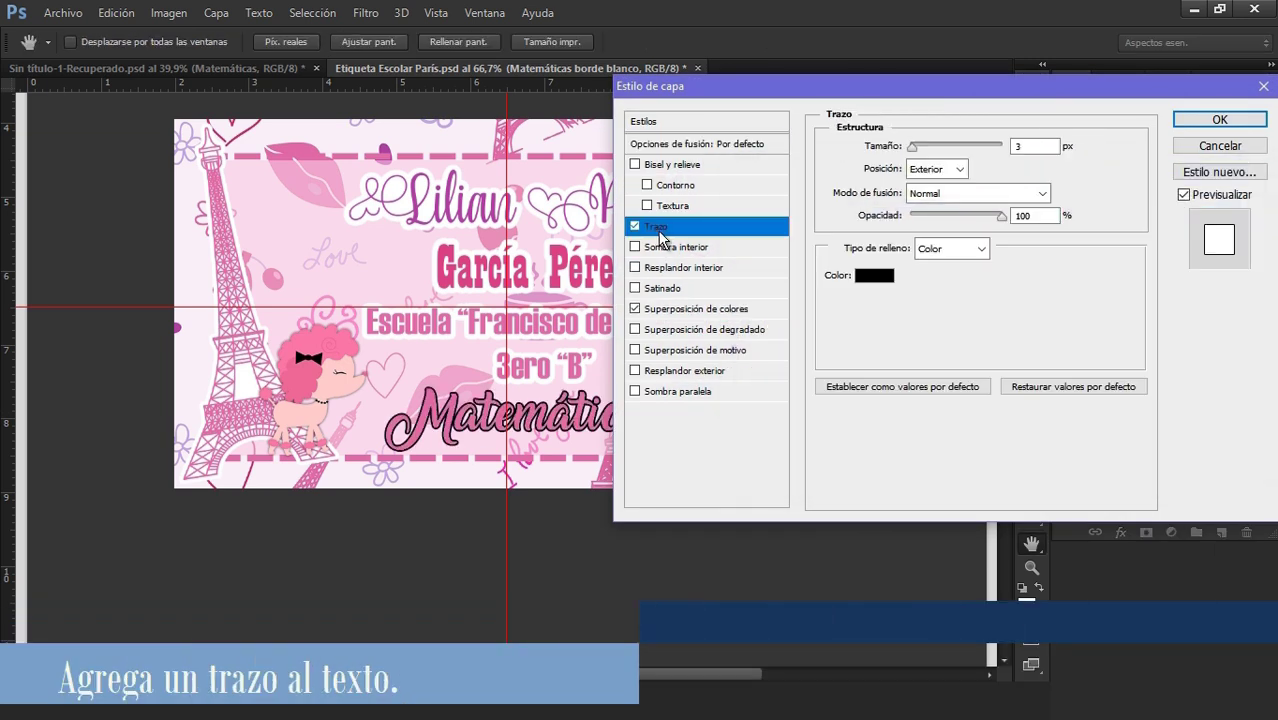
left_click(860, 277)
left_click(744, 214)
left_click(1138, 205)
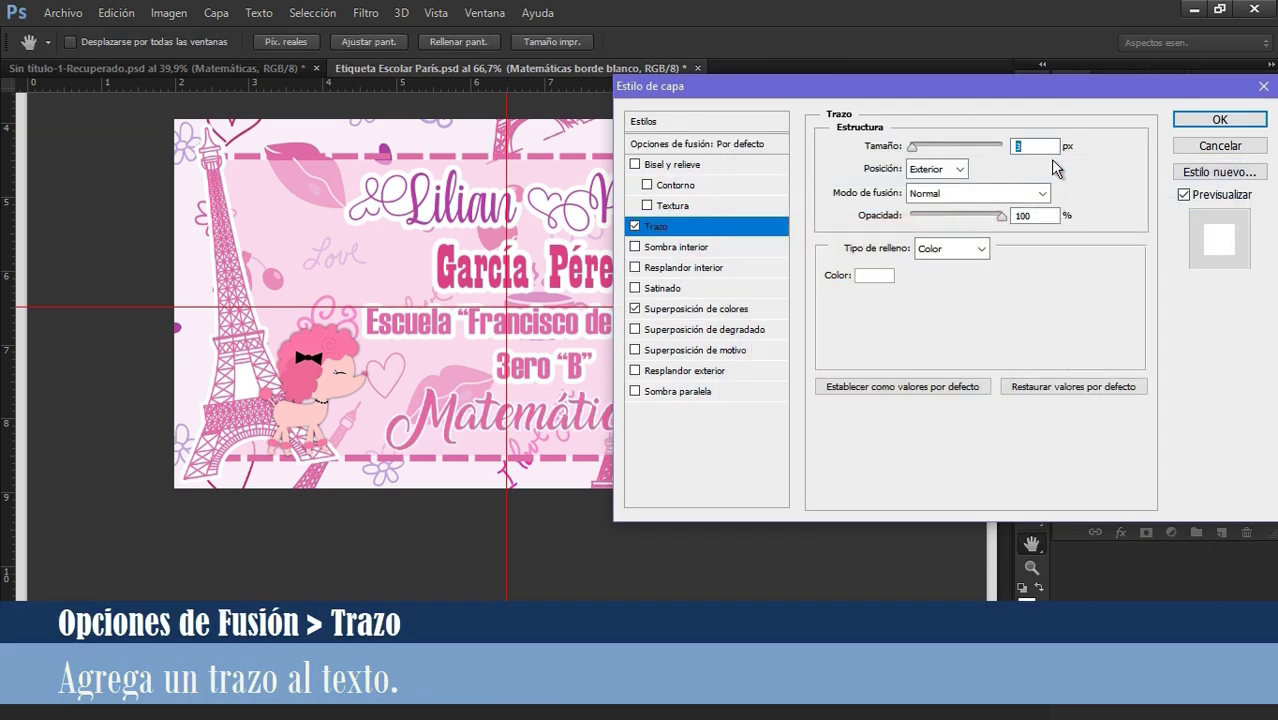
left_click(1220, 119)
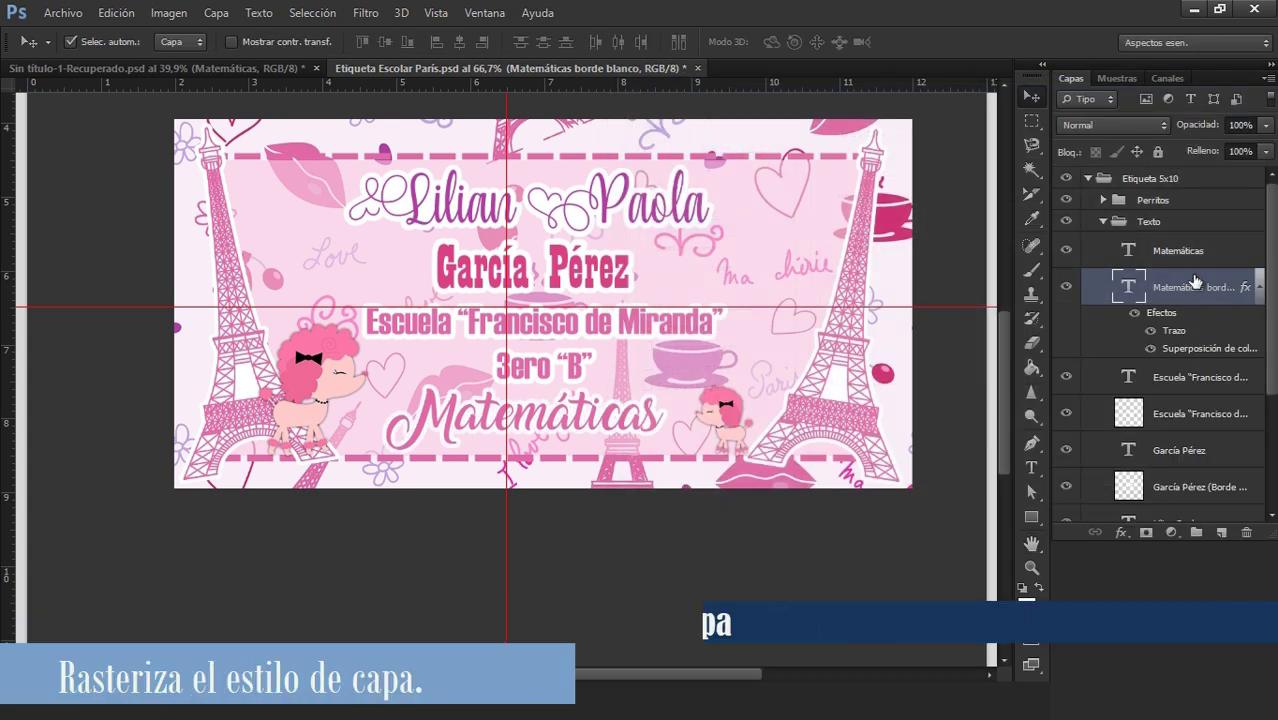
right_click(1187, 293)
left_click(785, 263)
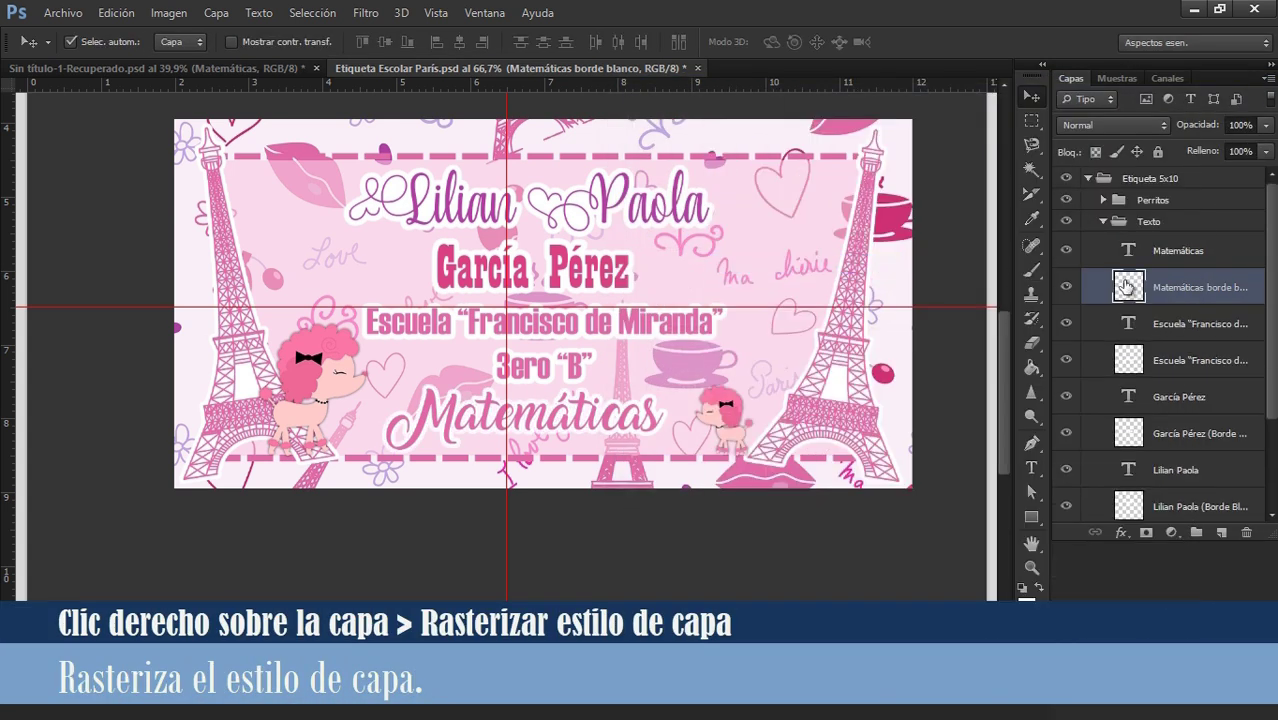
- Select the Matemáticas text and its white border layer together and apply a free transform to both
left_click(1200, 251, "shift")
key("ctrl+t")
left_click(944, 41)
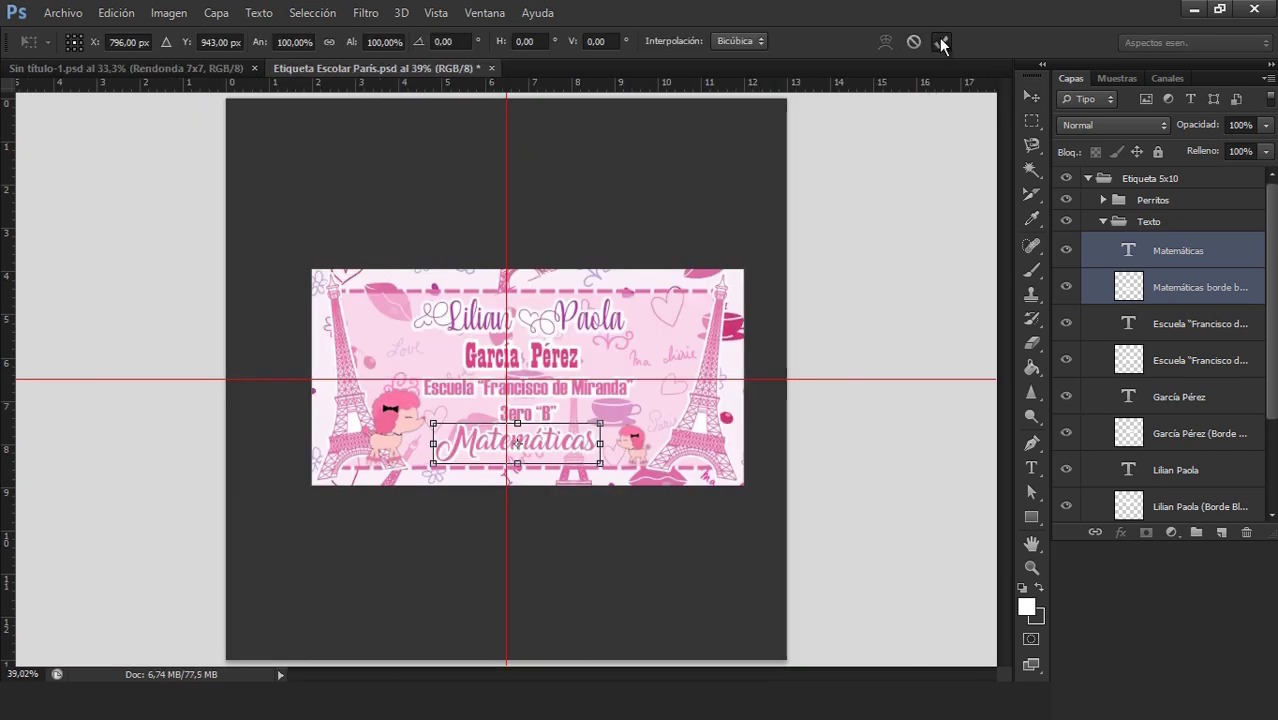
left_click(941, 42)
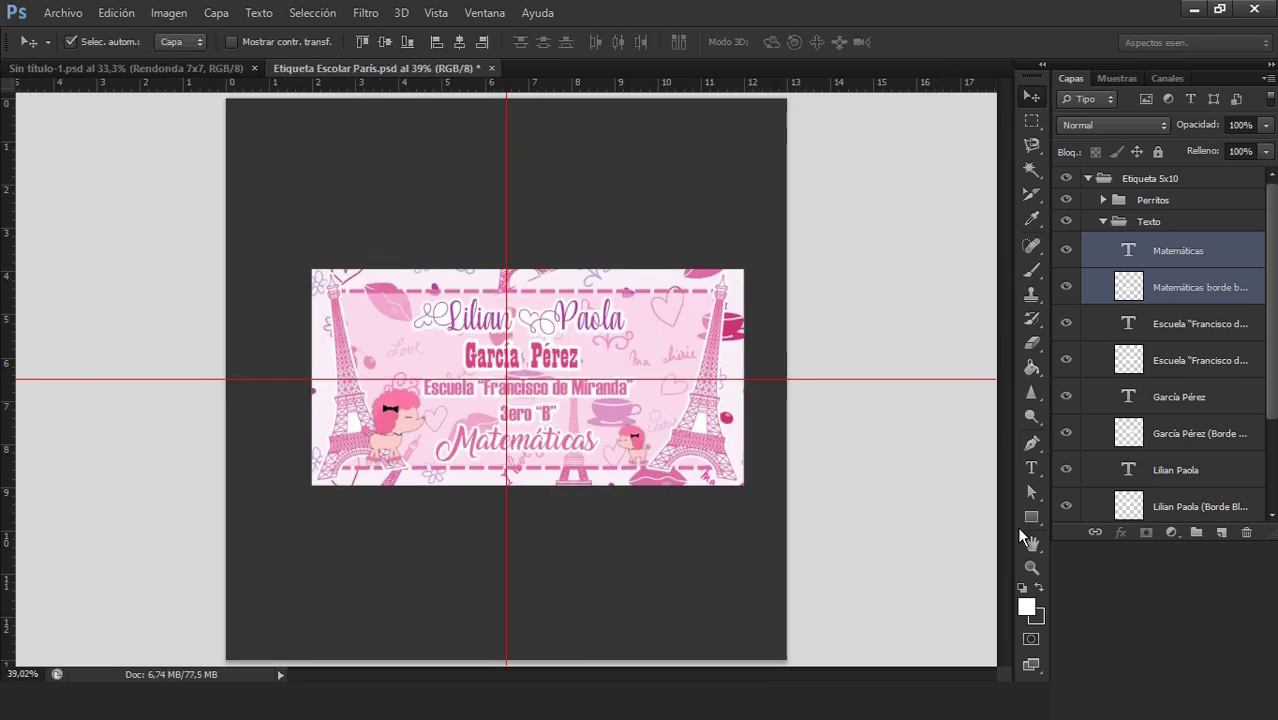
- Fill the gaps in the Matemáticas white border with a white 13 px brush, hiding the pink text while painting
left_click(1032, 567)
left_click_drag(401, 443, 565, 427)
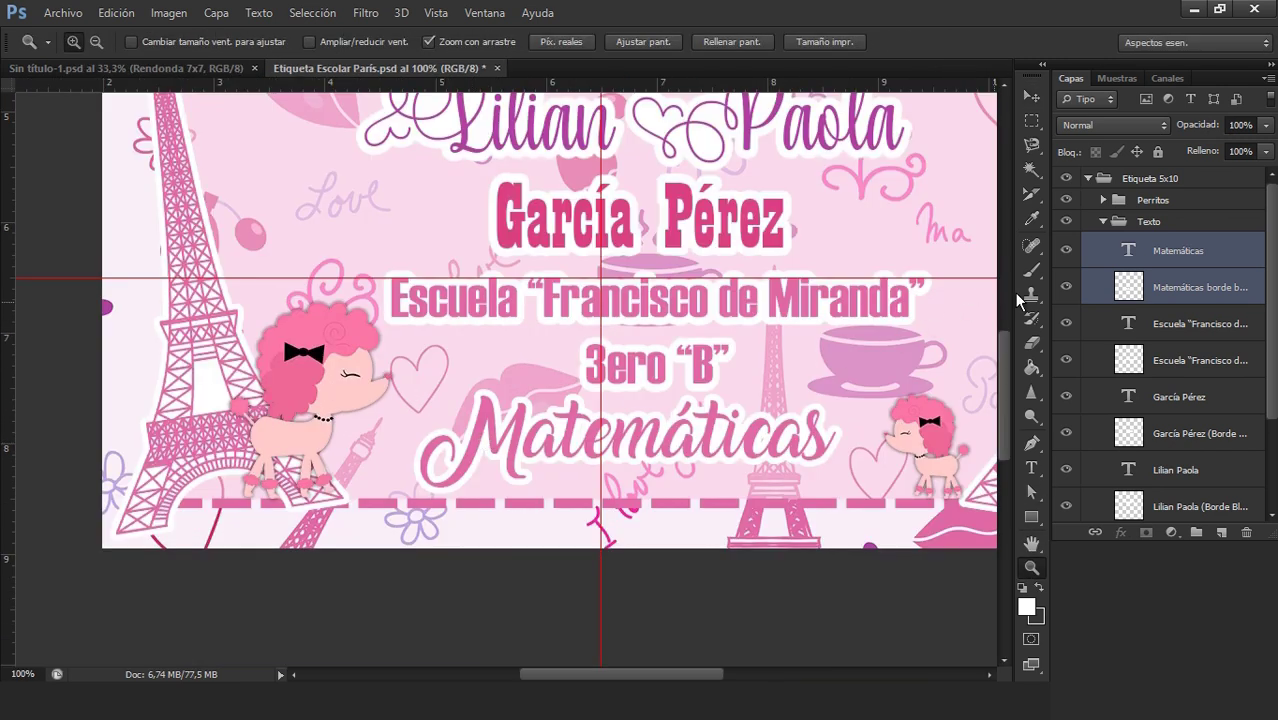
left_click(1066, 250)
left_click(1032, 272)
left_click(1140, 298)
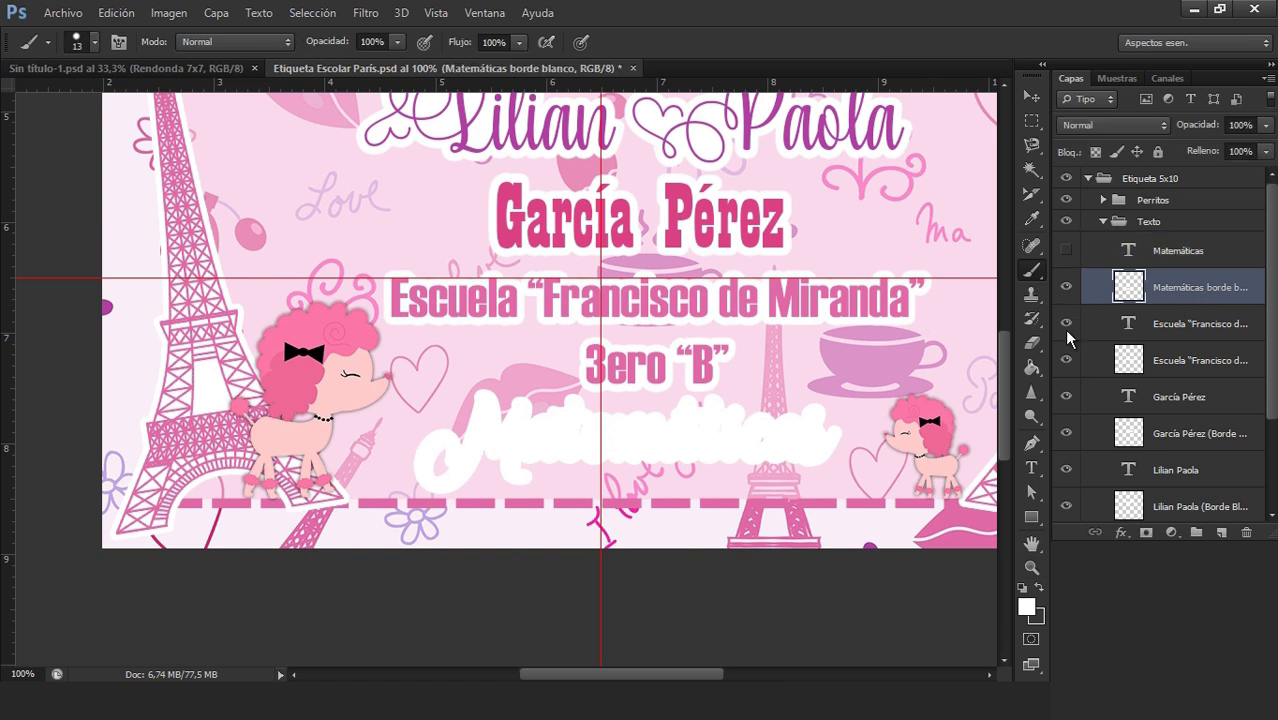
left_click_drag(443, 464, 445, 460)
left_click(1066, 250)
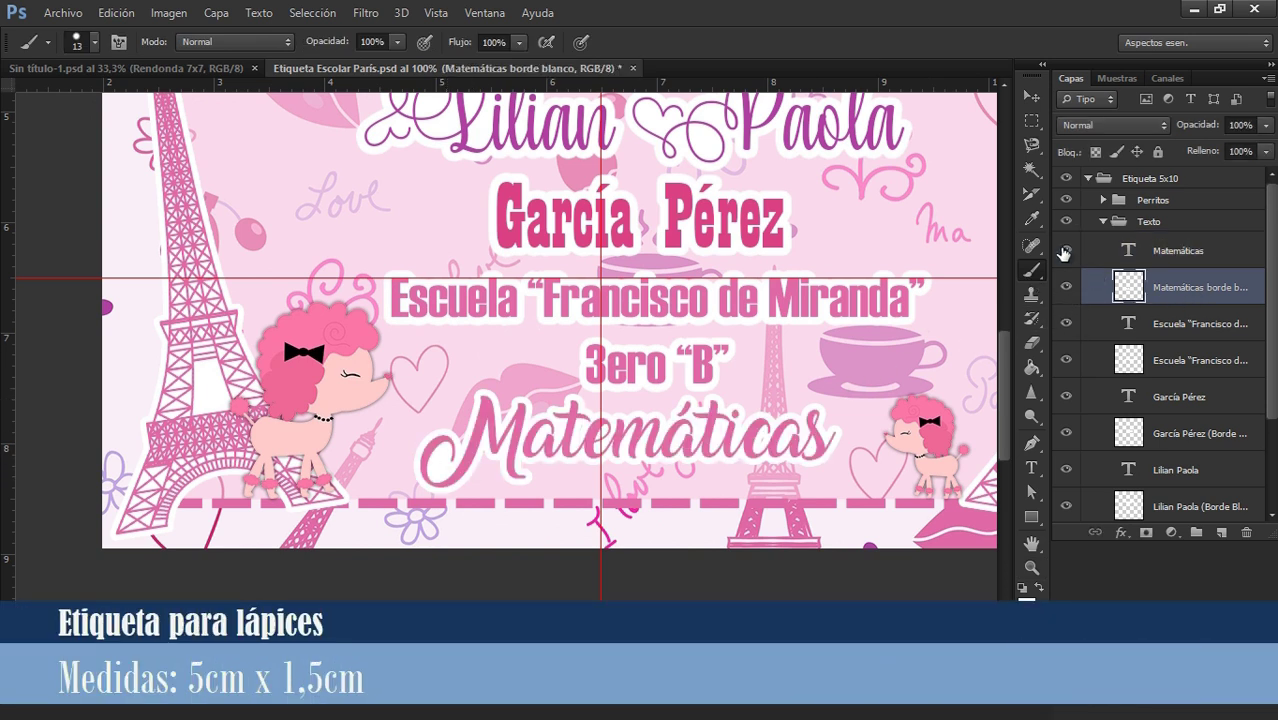
- Collapse the Etiqueta 5x10 group, and hide Perritos, Texto and both Torre Eiffel layers inside Etiqueta Lapíz
key("ctrl+0")
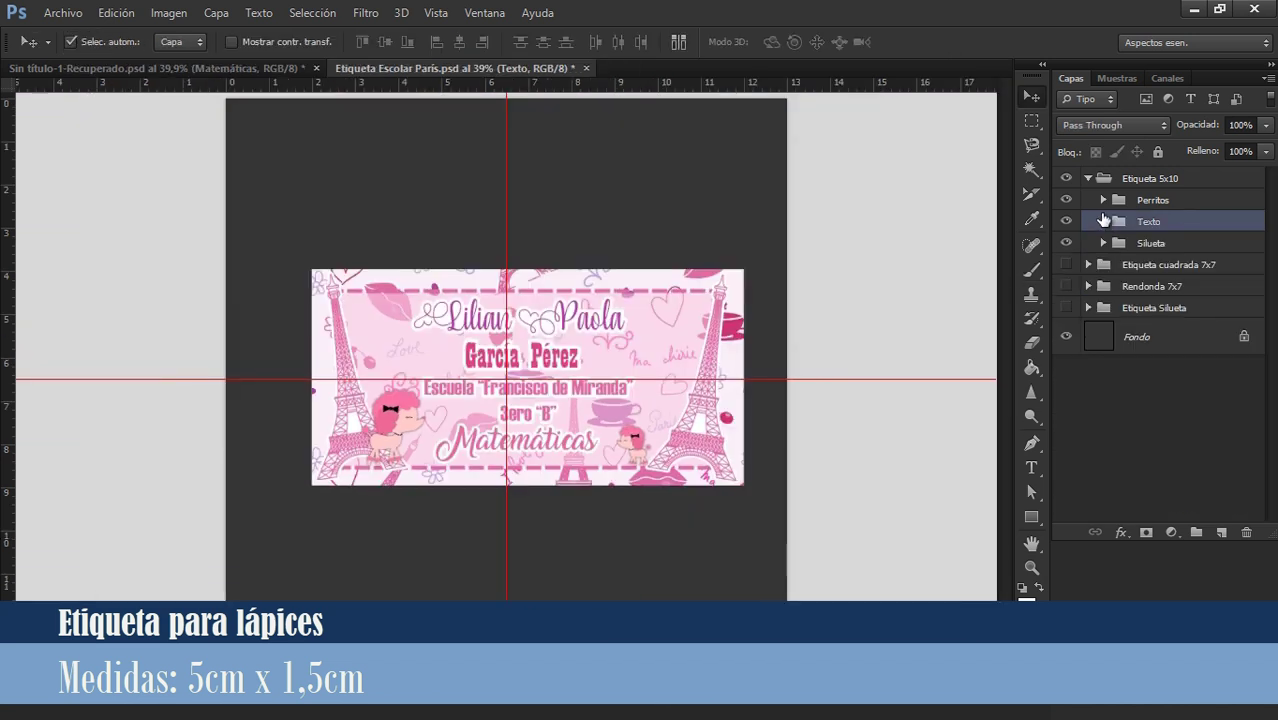
left_click(1088, 178)
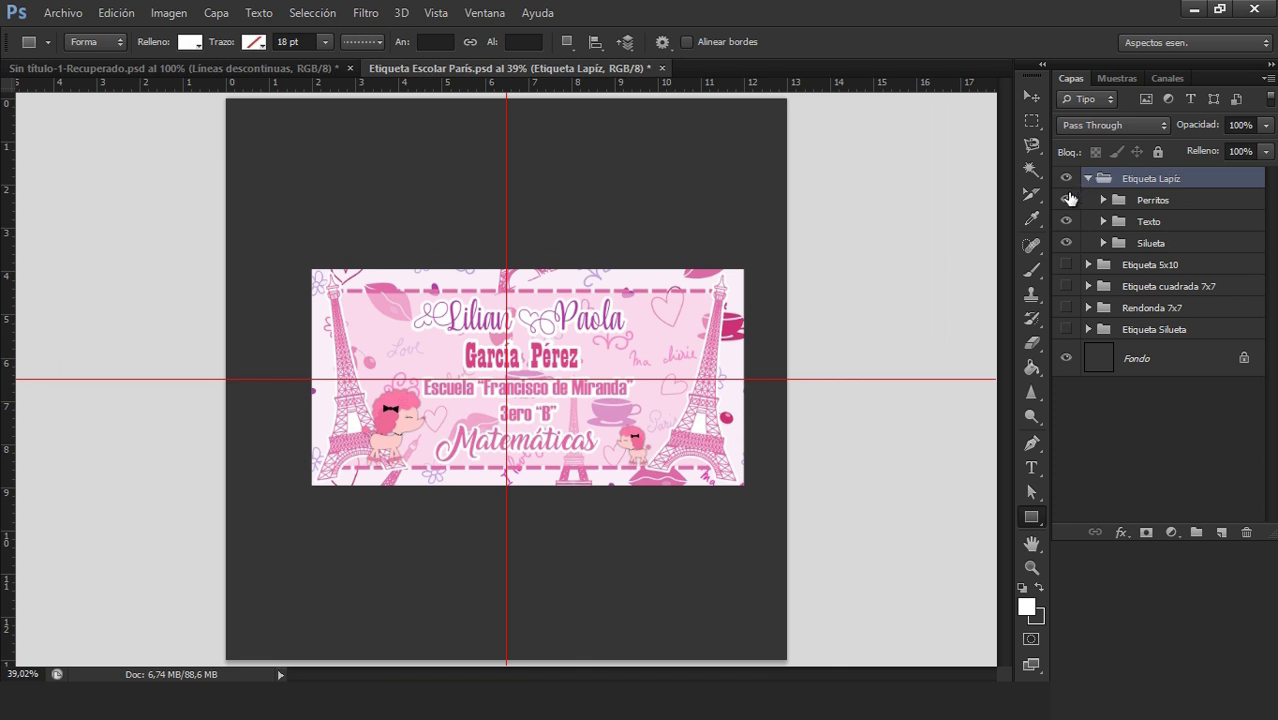
left_click(1067, 199)
left_click(1066, 221)
left_click(1104, 243)
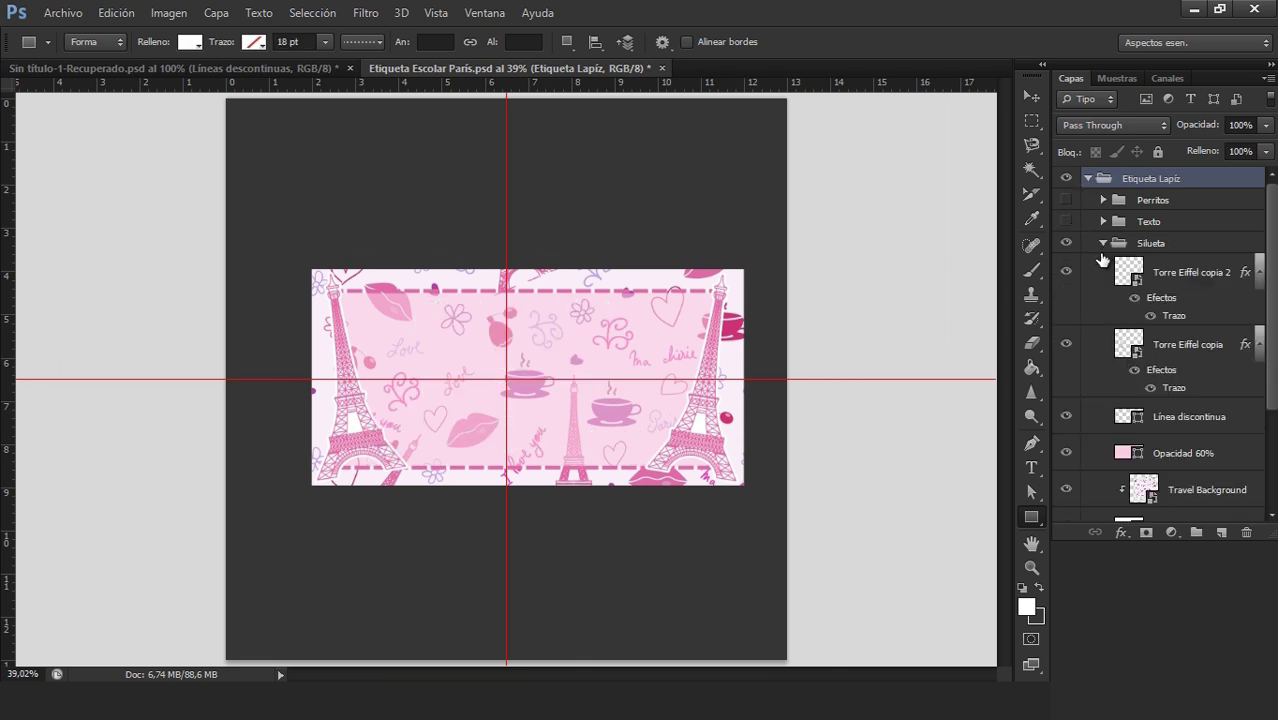
left_click(1066, 272)
left_click(1066, 344)
scroll(1107, 330, "down", 3)
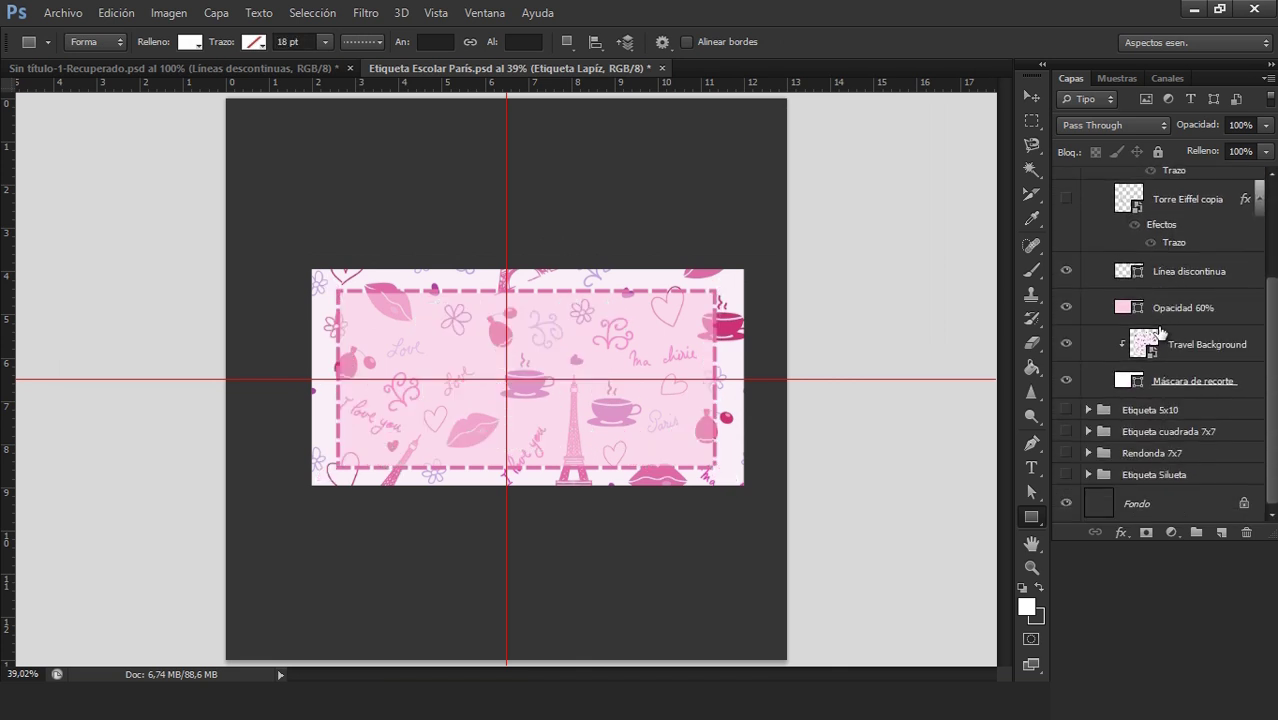
- Select Máscara de recorte, Opacidad 60% and Línea discontinua together and centre them on the crossing guides
left_click(1176, 378, "ctrl")
left_click(1183, 308, "ctrl")
left_click(1200, 274, "ctrl")
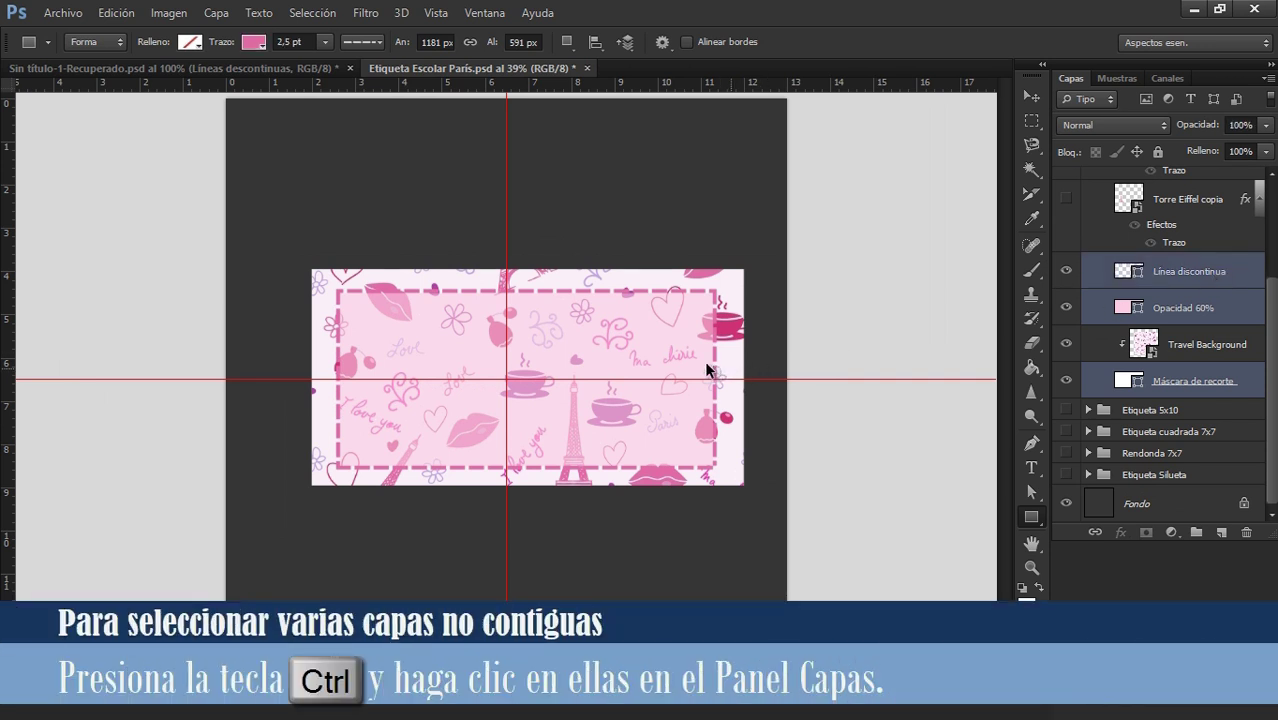
key("ctrl+t")
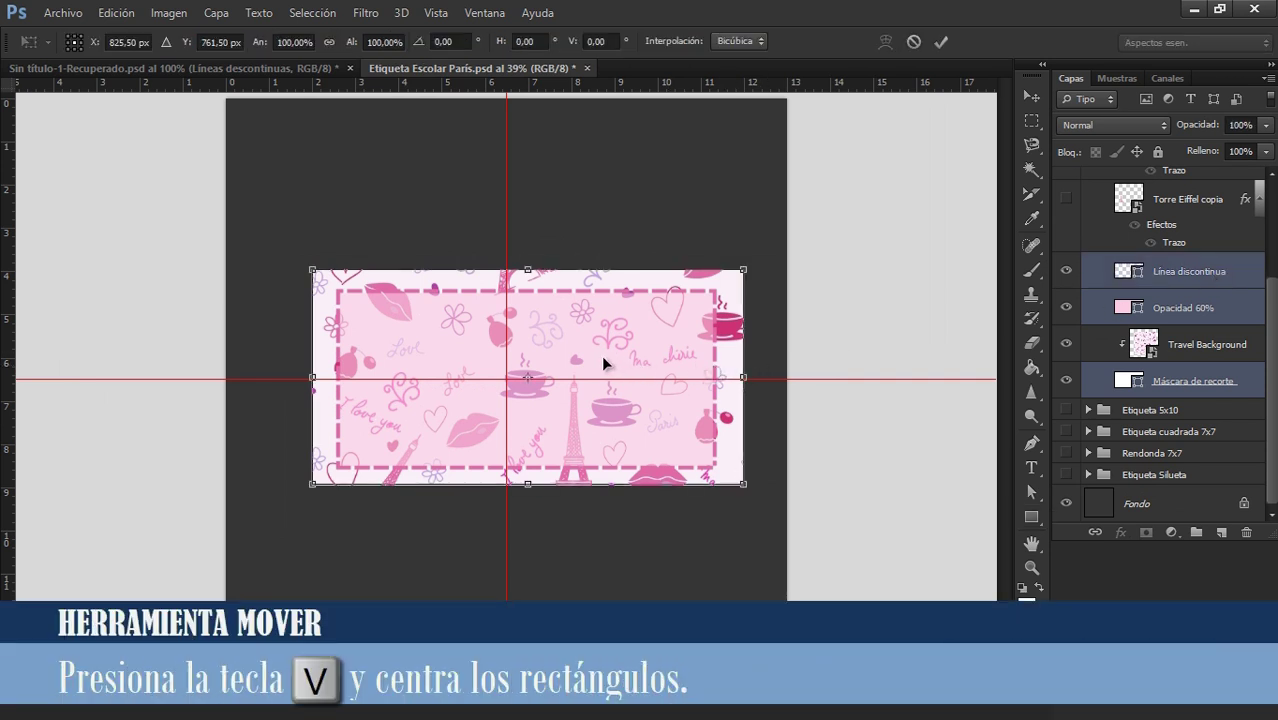
key("Escape")
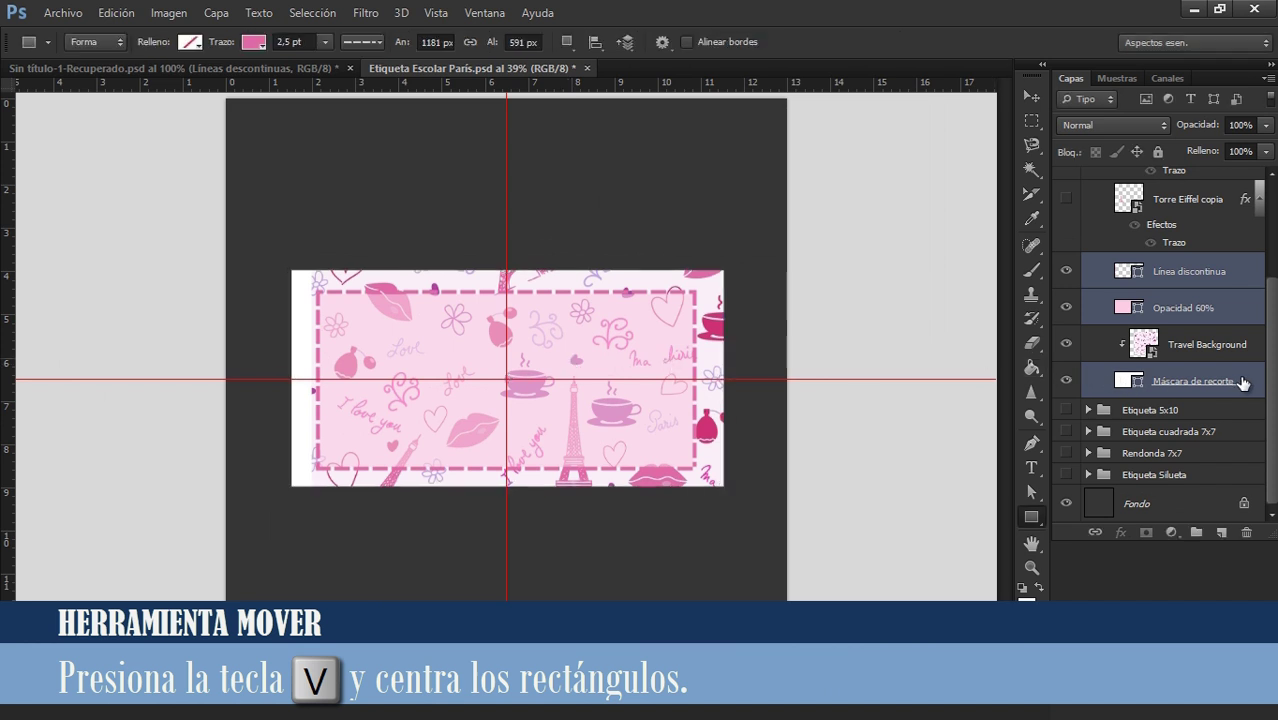
- Resize the Máscara de recorte rectangle to 5 cm wide and 1,5 cm high
left_click(1245, 382)
key("ctrl+t")
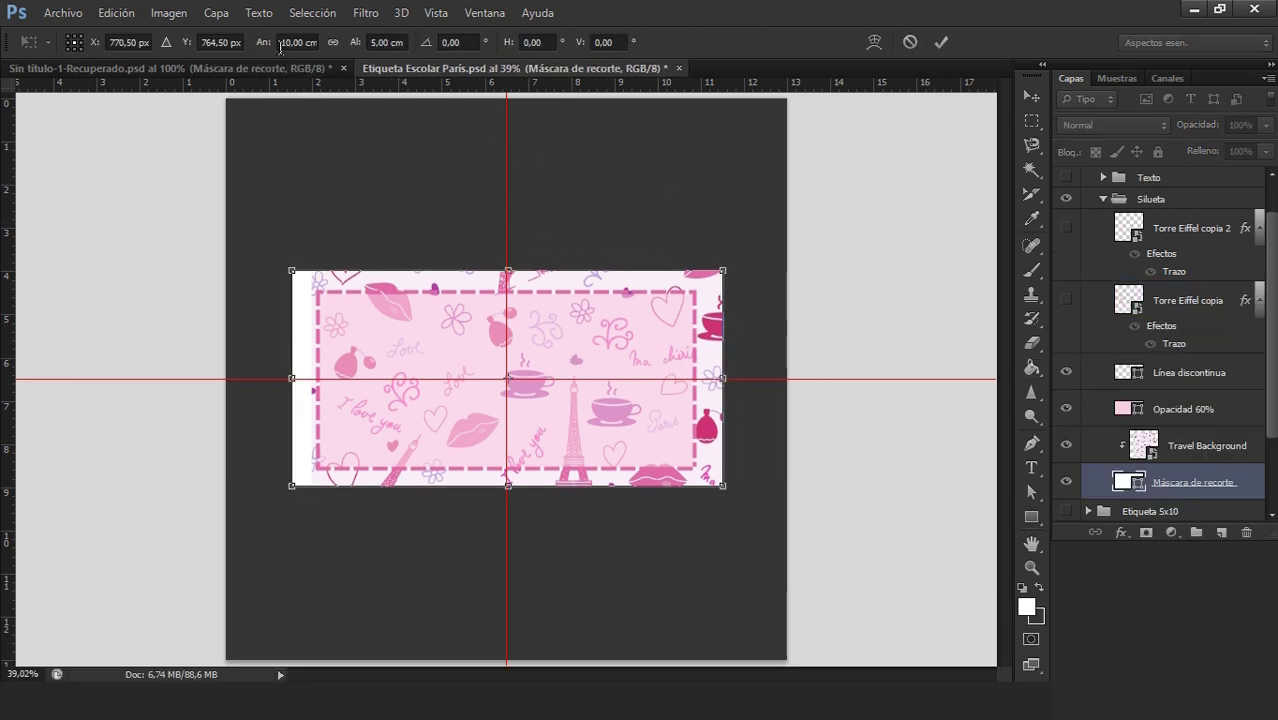
left_click(283, 44)
type("5")
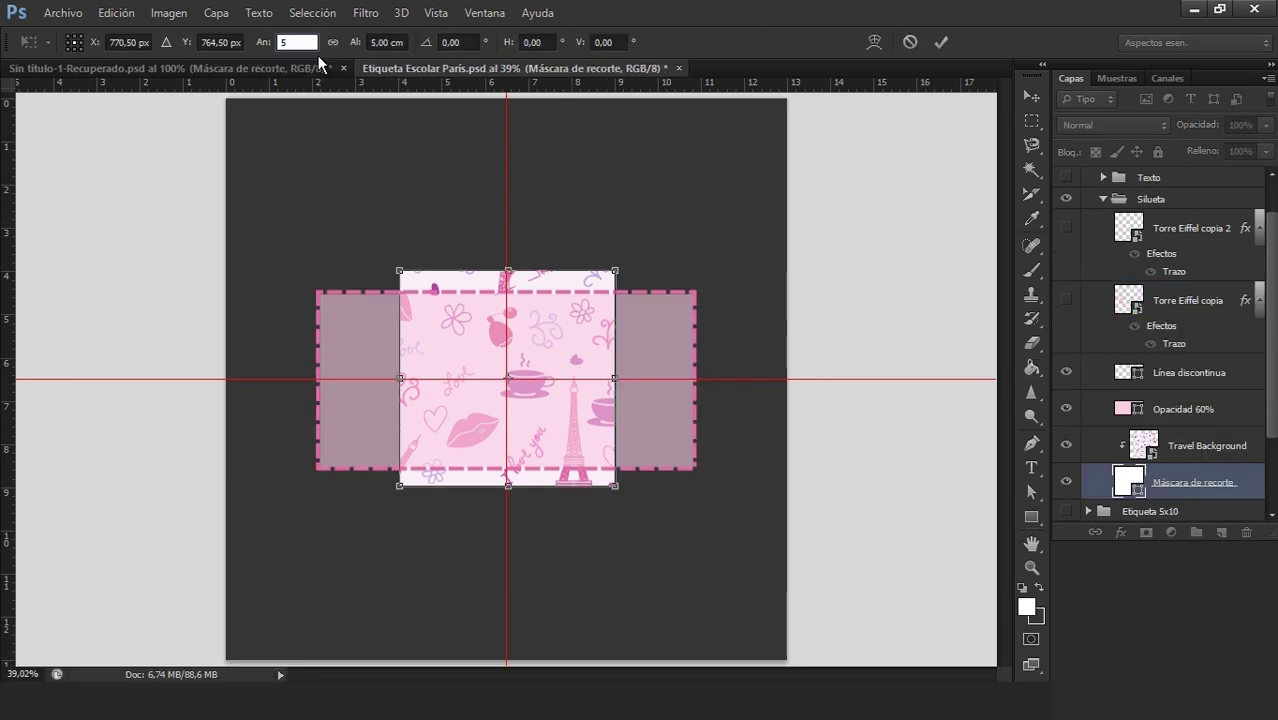
left_click(370, 44)
type("1,5")
left_click(938, 42)
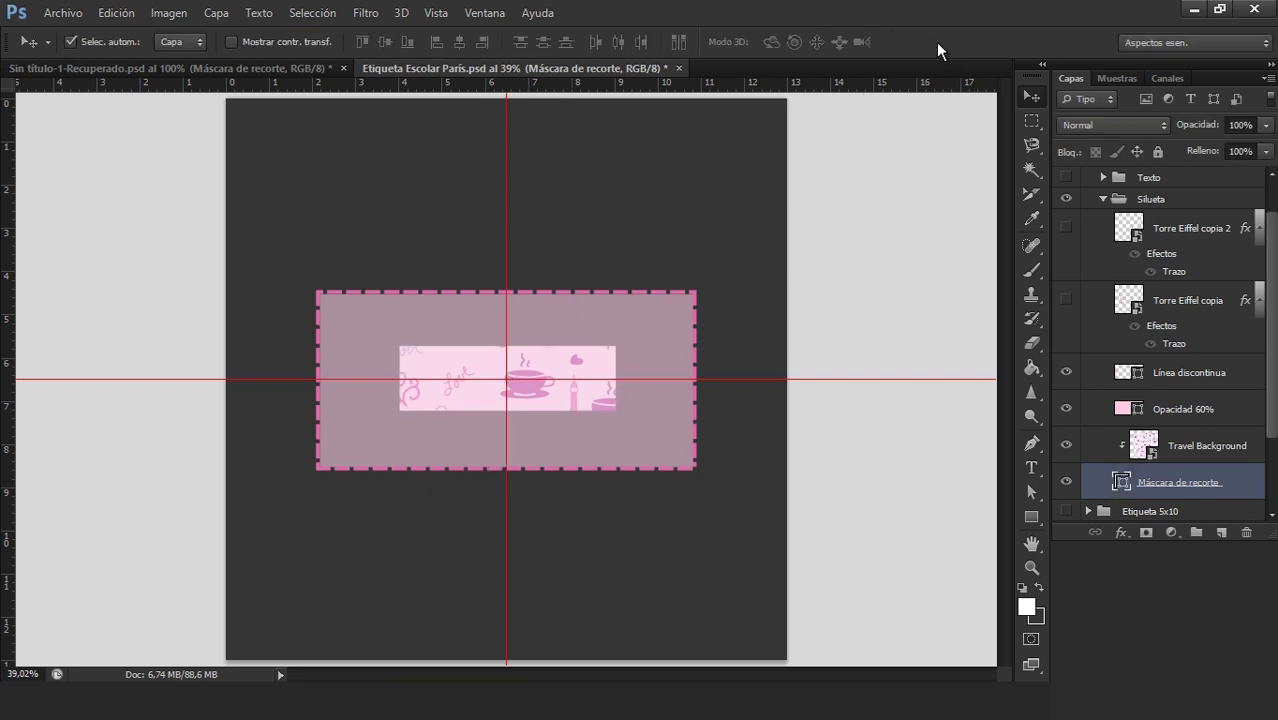
- Scale Opacidad 60% and Línea discontinua together to 49,72% width and 26,18% height so they fit inside the resized mask
left_click(1200, 414)
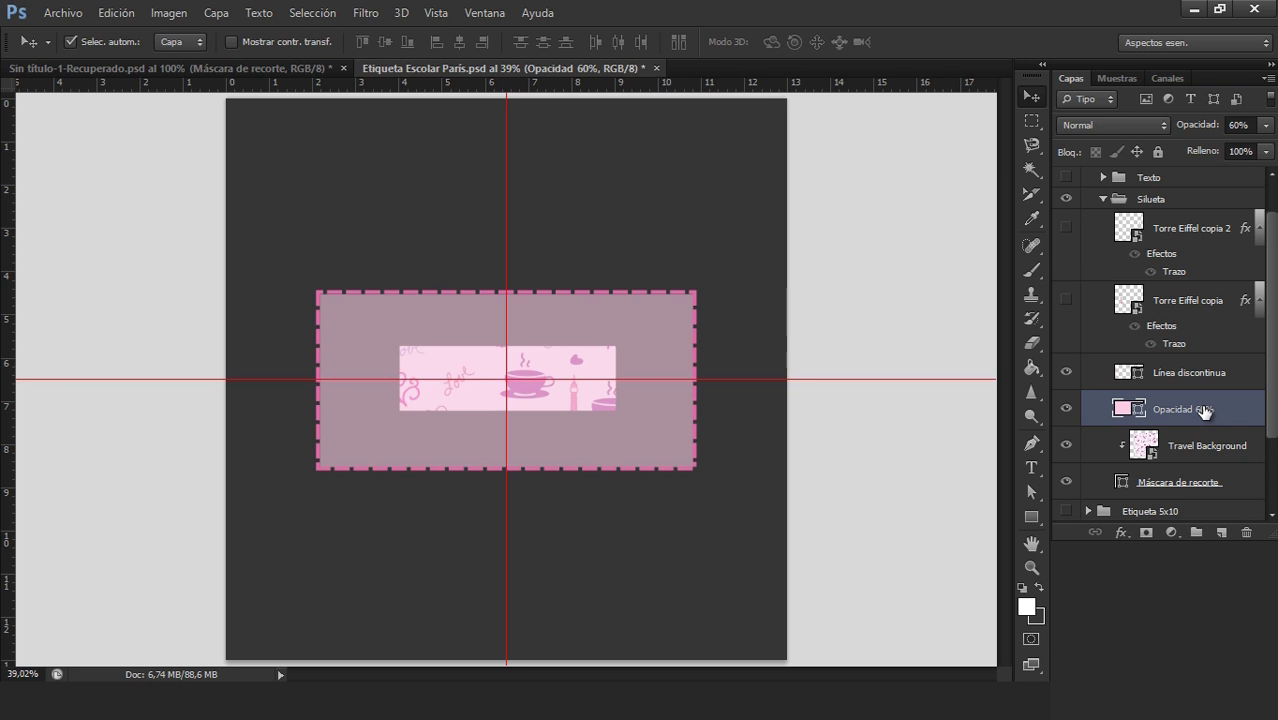
left_click(1207, 375, "shift")
key("ctrl+t")
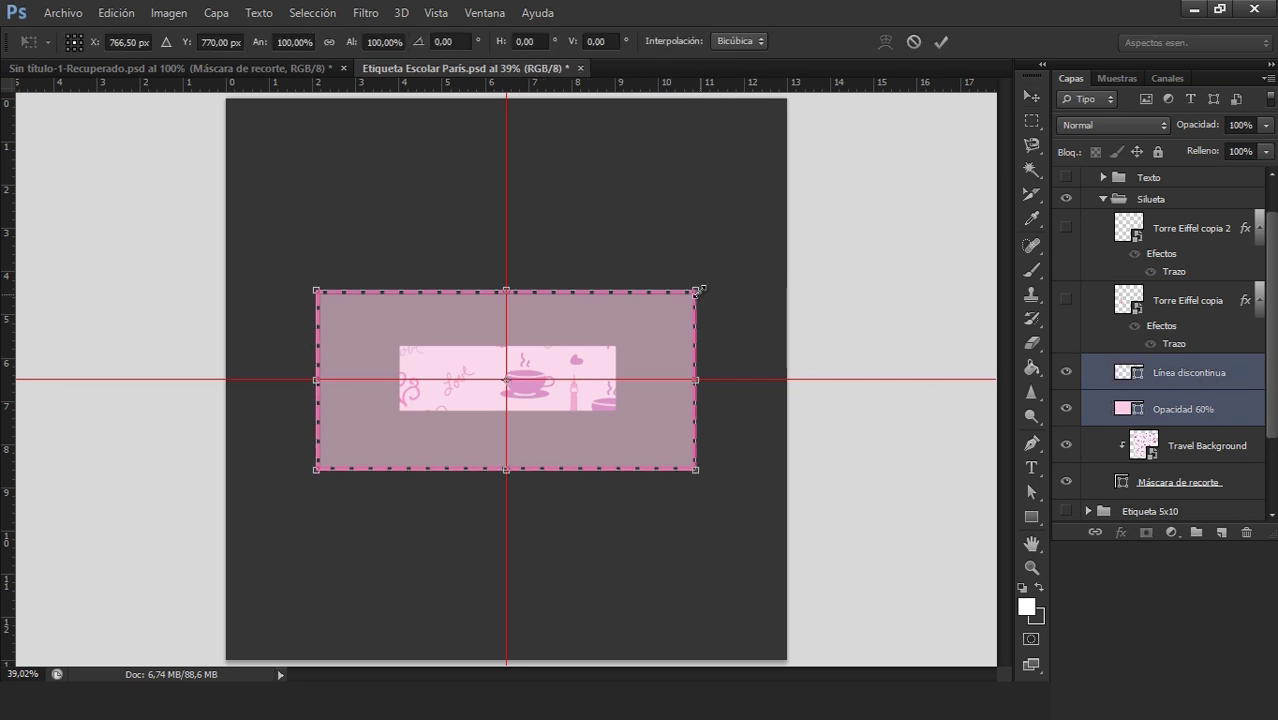
left_click_drag(697, 290, 620, 375)
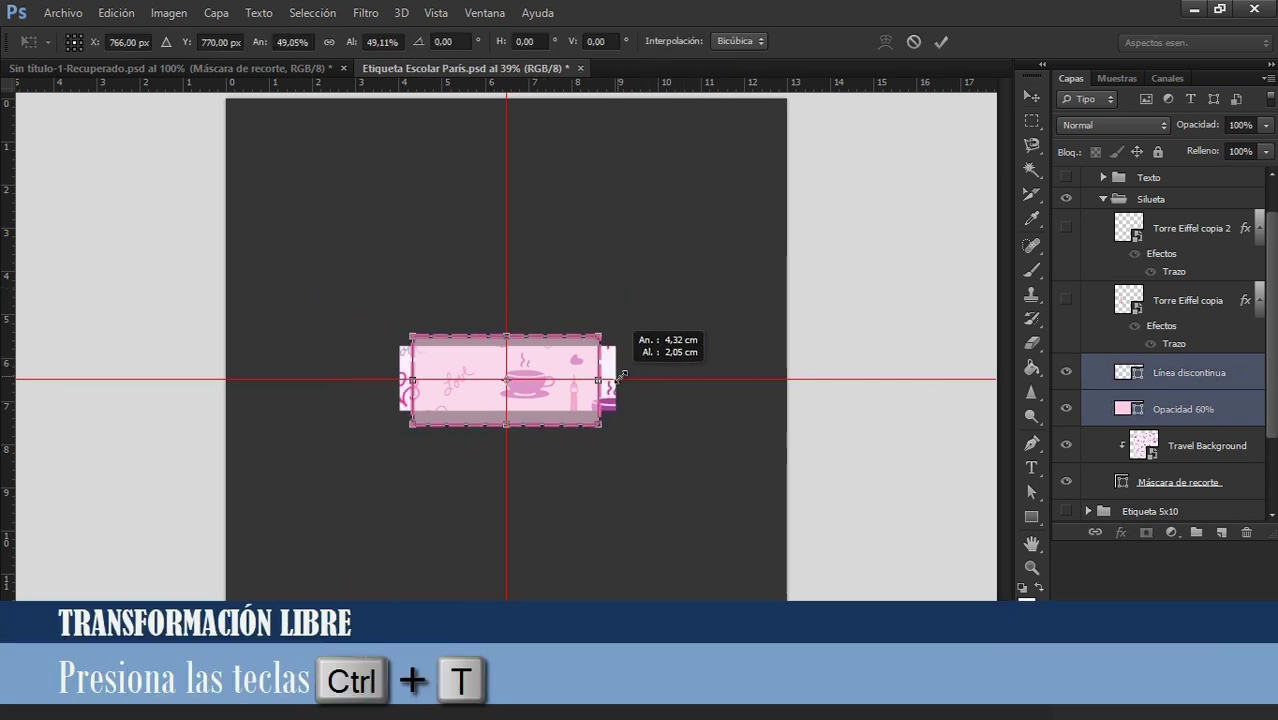
left_click_drag(506, 424, 507, 400)
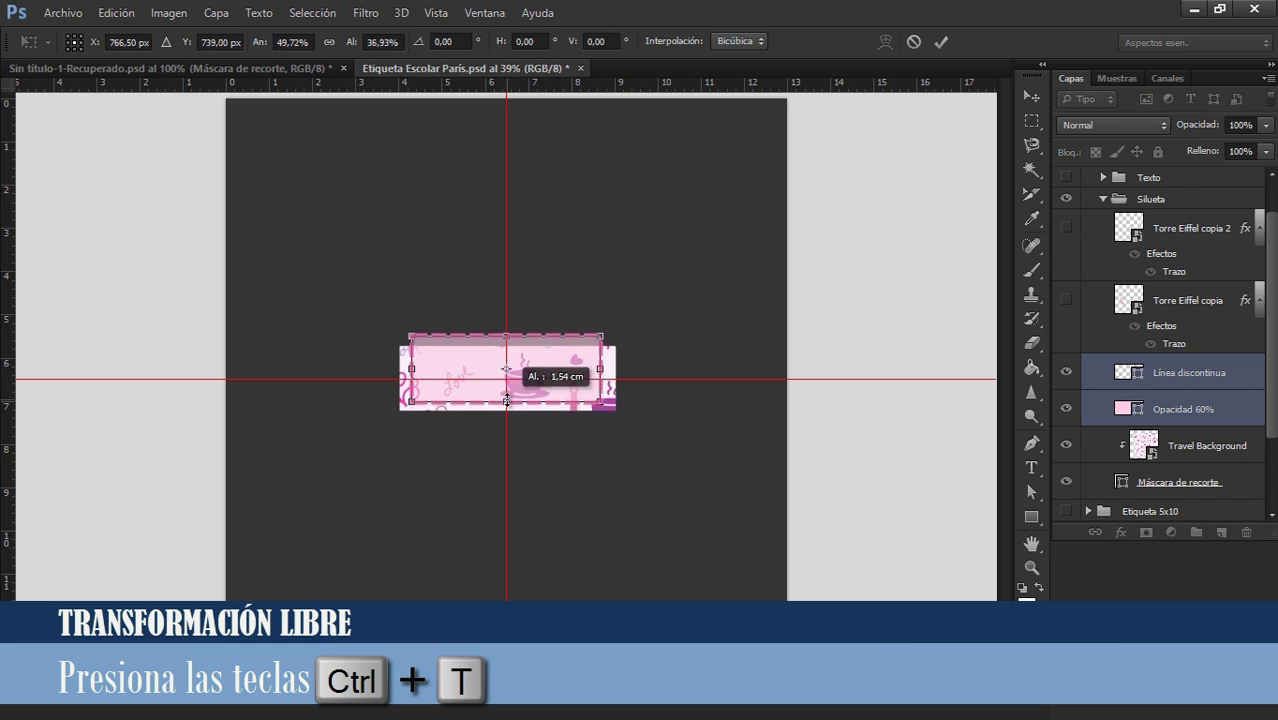
left_click_drag(506, 336, 506, 355)
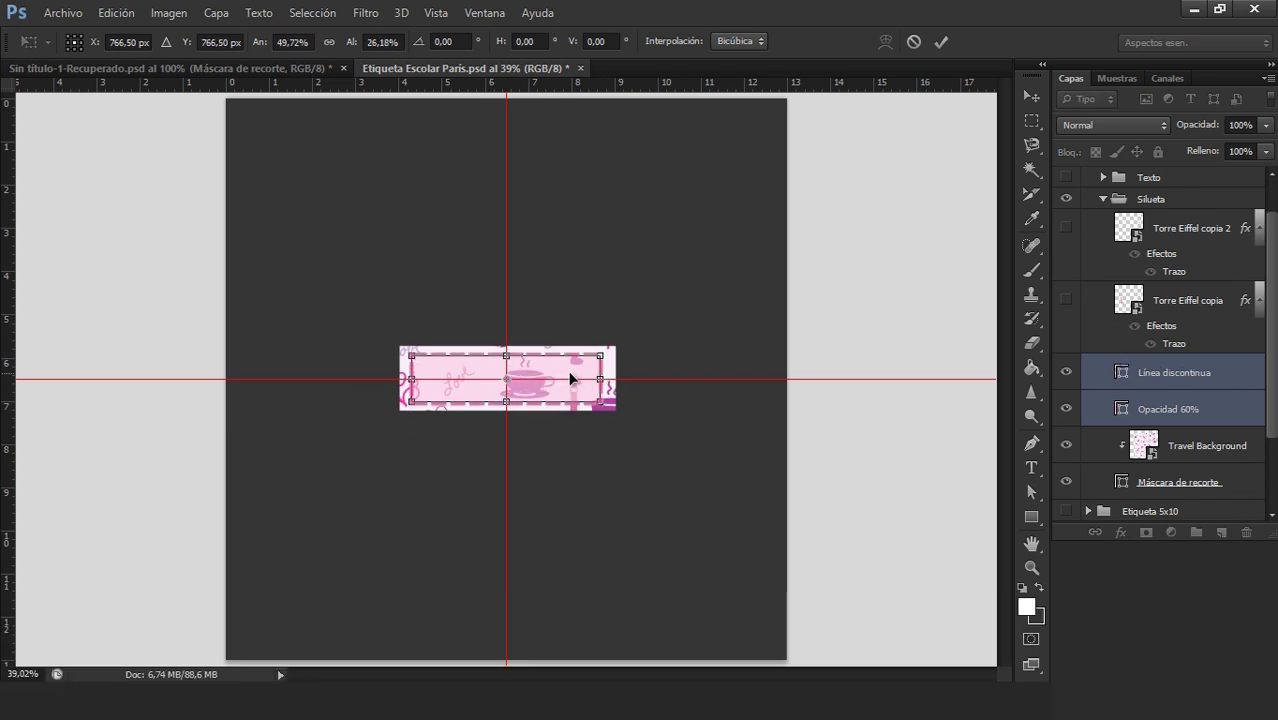
double_click(541, 380)
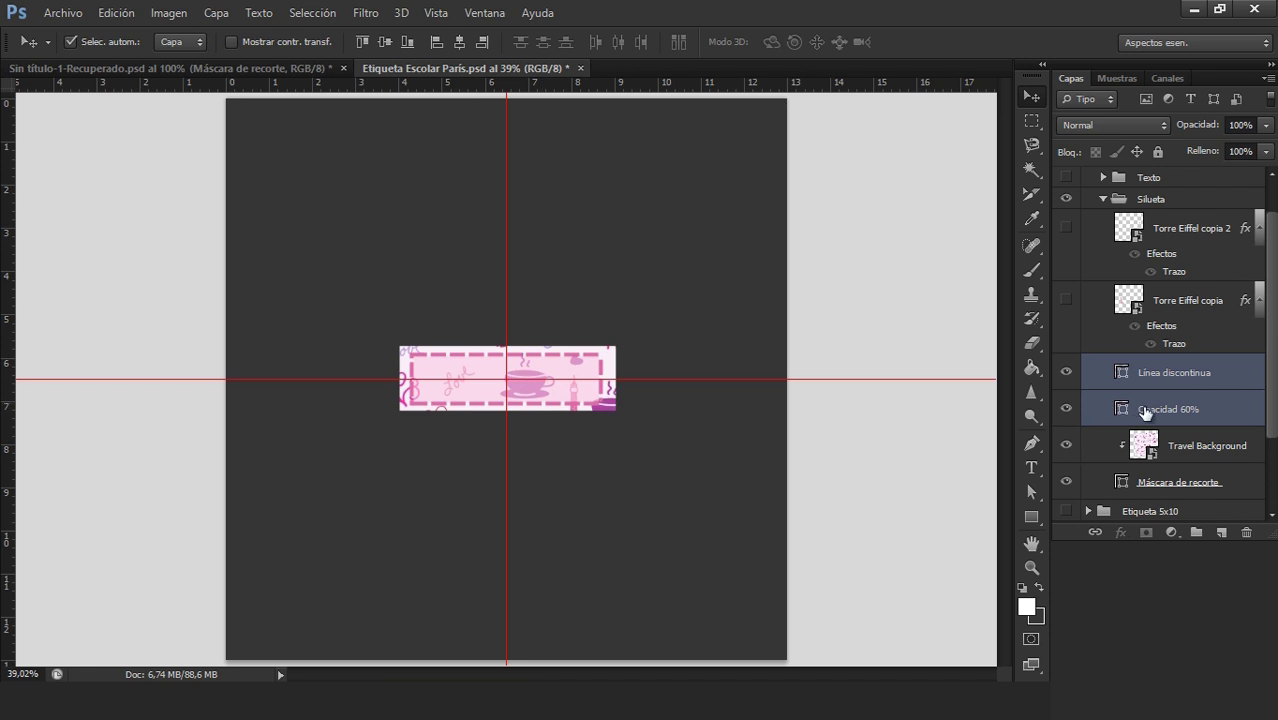
- Reduce the stroke width of the Línea discontinua shape to 1 pt
left_click(1231, 383)
left_click(1032, 517)
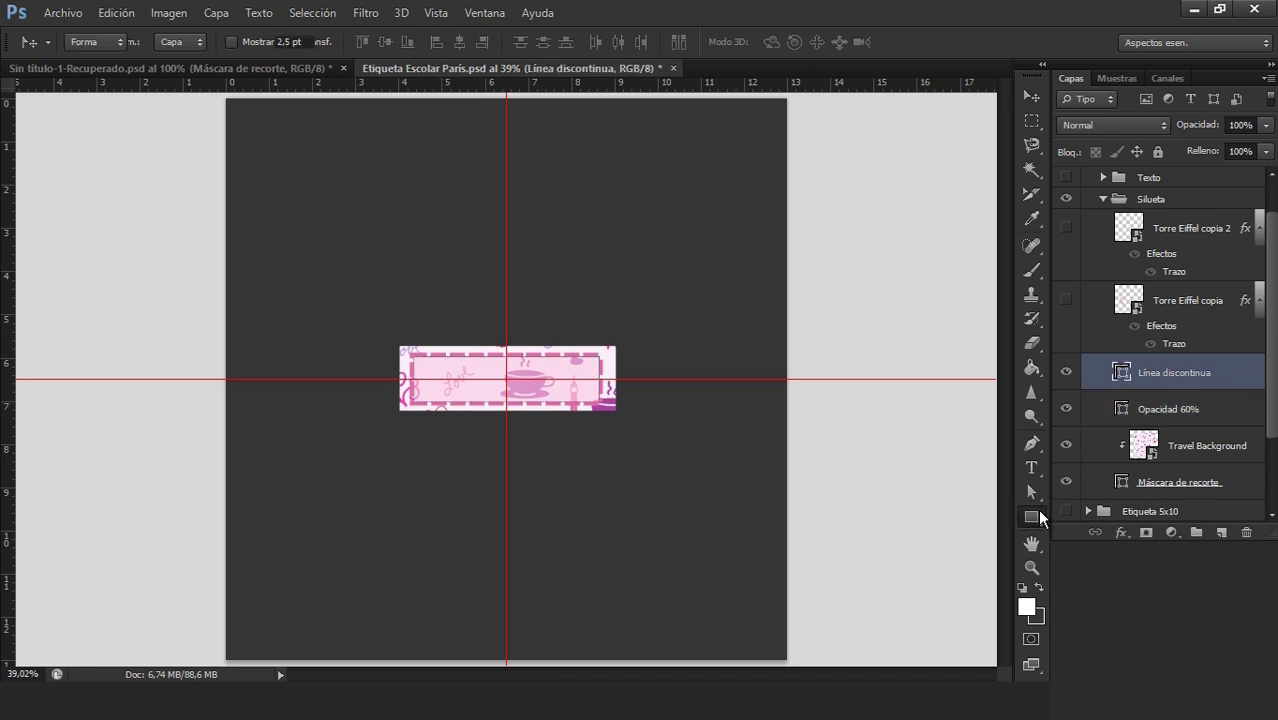
left_click_drag(326, 45, 268, 42)
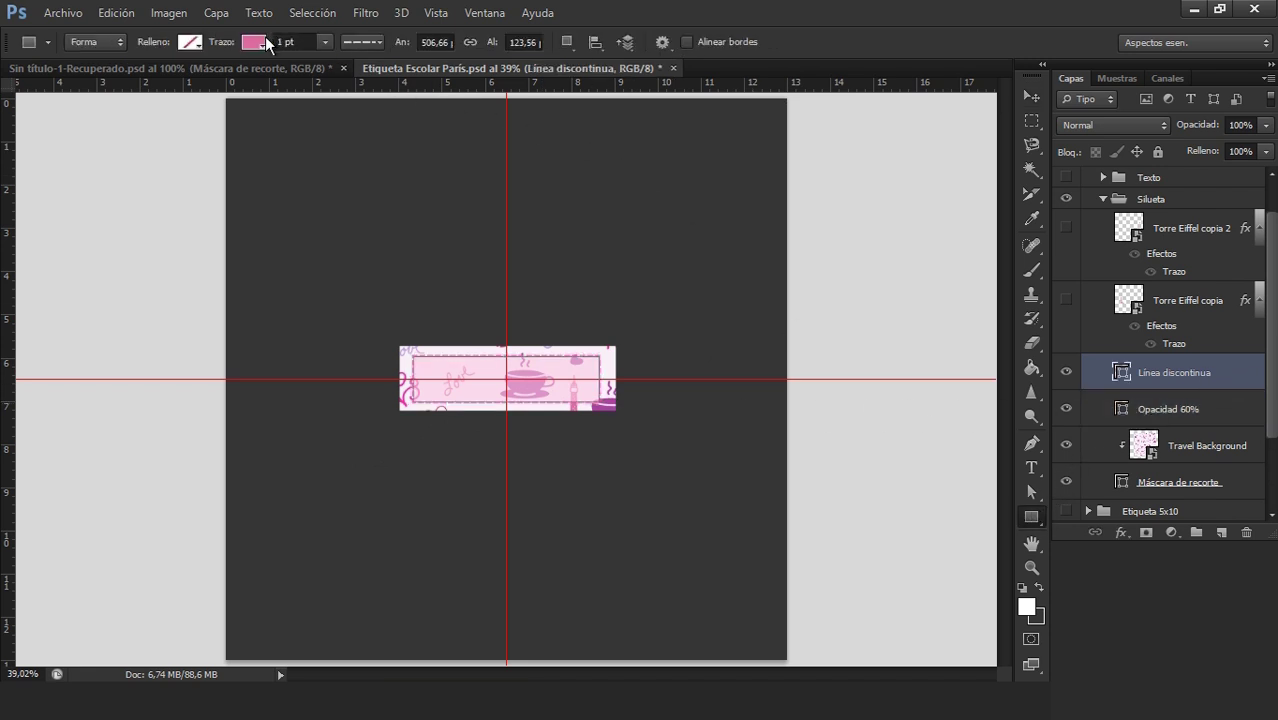
left_click(1031, 96)
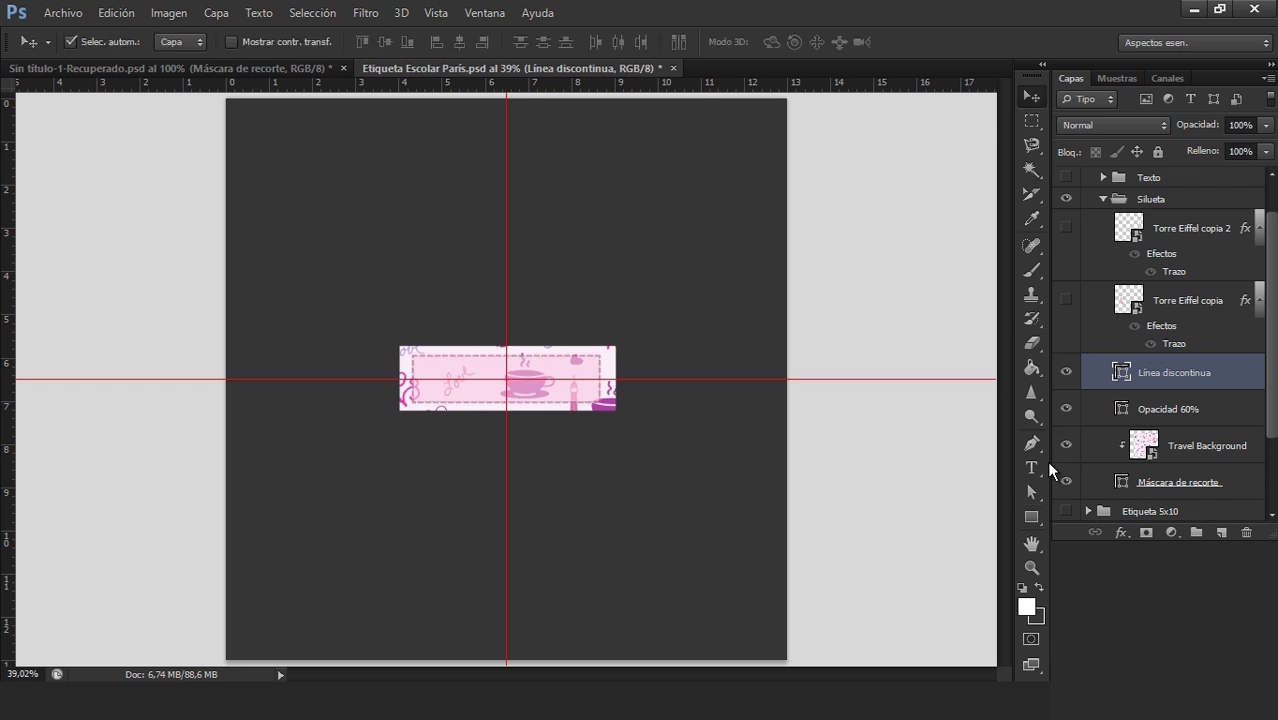
- Widen Línea discontinua and Opacidad 60% slightly together and fine-tune their horizontal position so the side margins are even
left_click(1032, 567)
left_click_drag(506, 388, 540, 372)
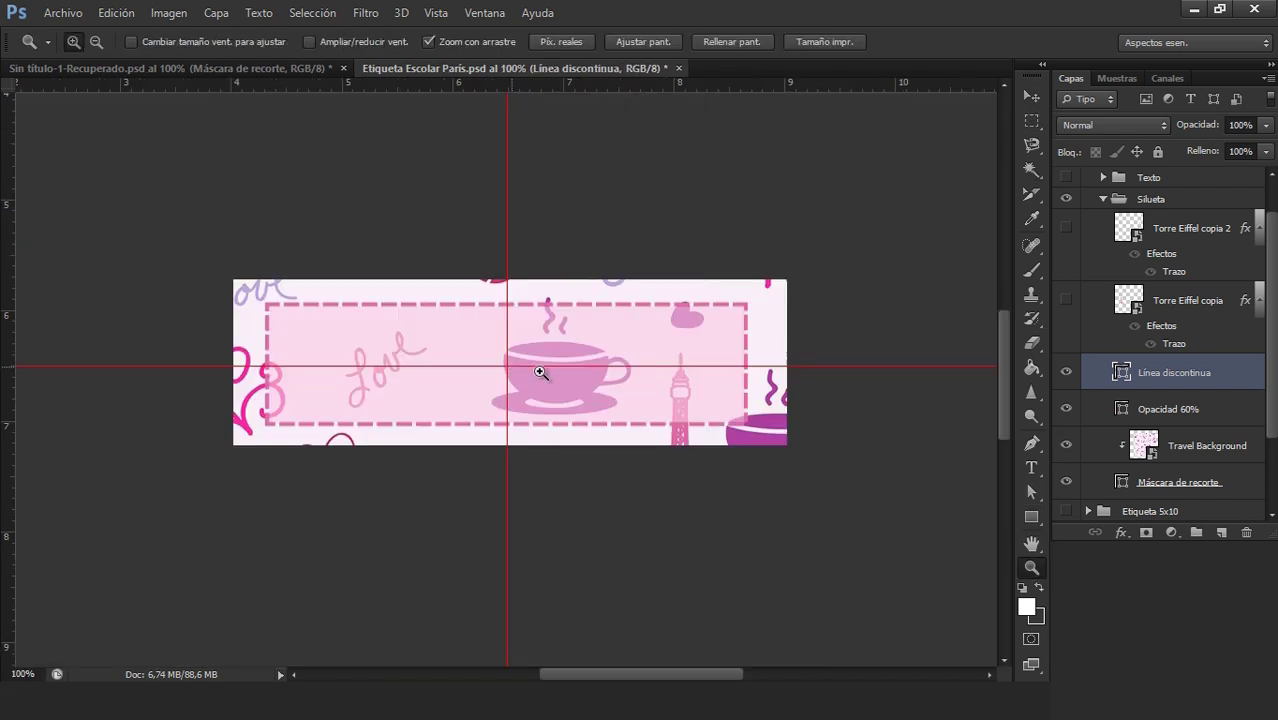
left_click(1228, 410)
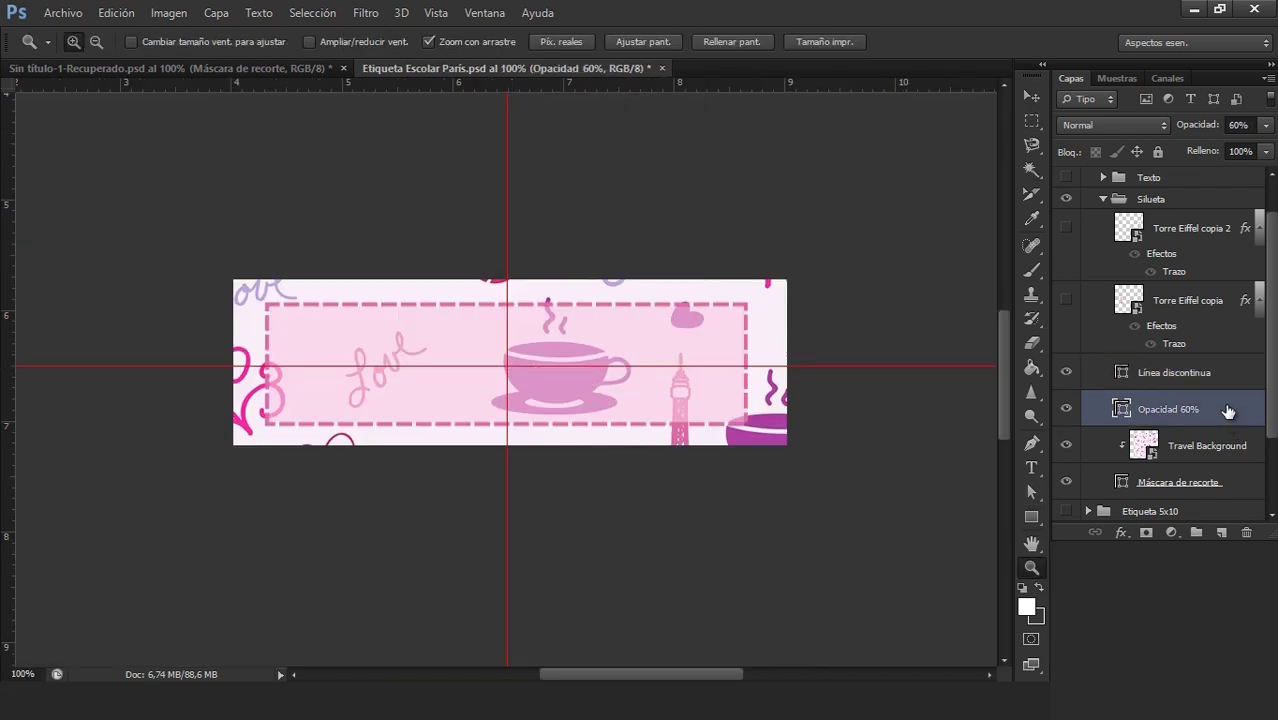
left_click(1208, 385, "ctrl")
key("ctrl+t")
left_click_drag(745, 365, 755, 365)
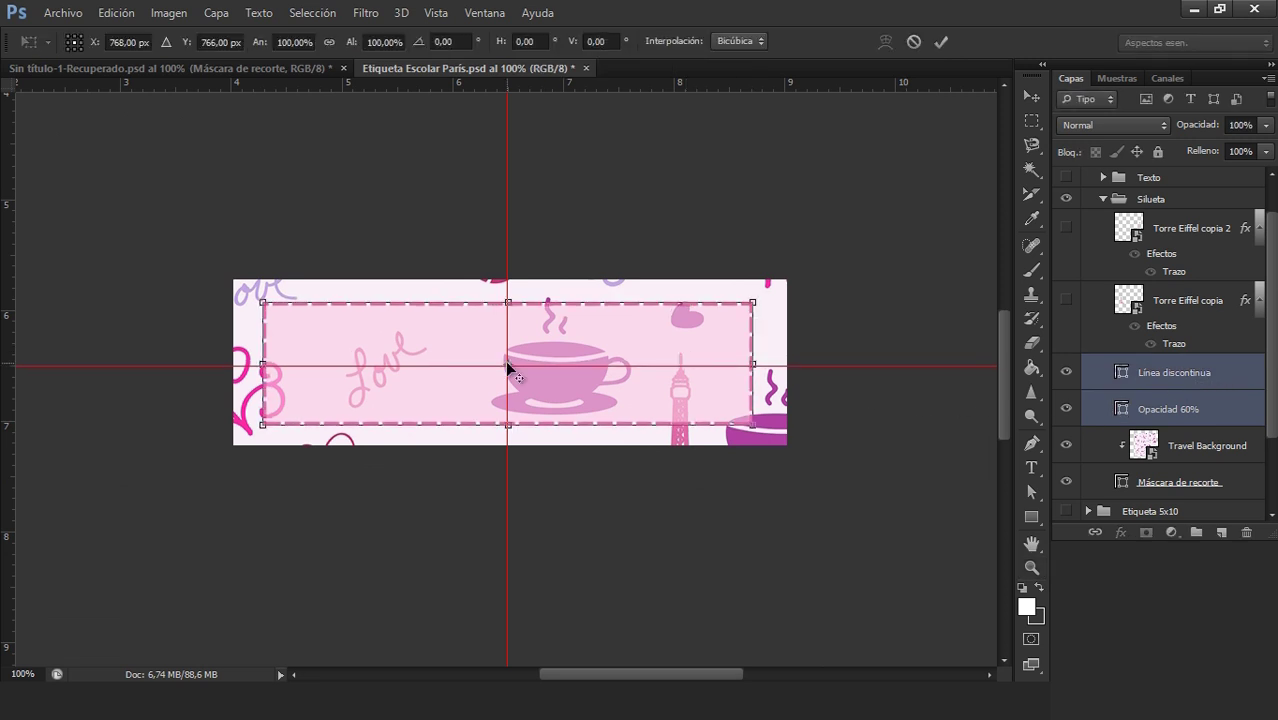
key("Left")
key("Left")
key("Left")
key("Return")
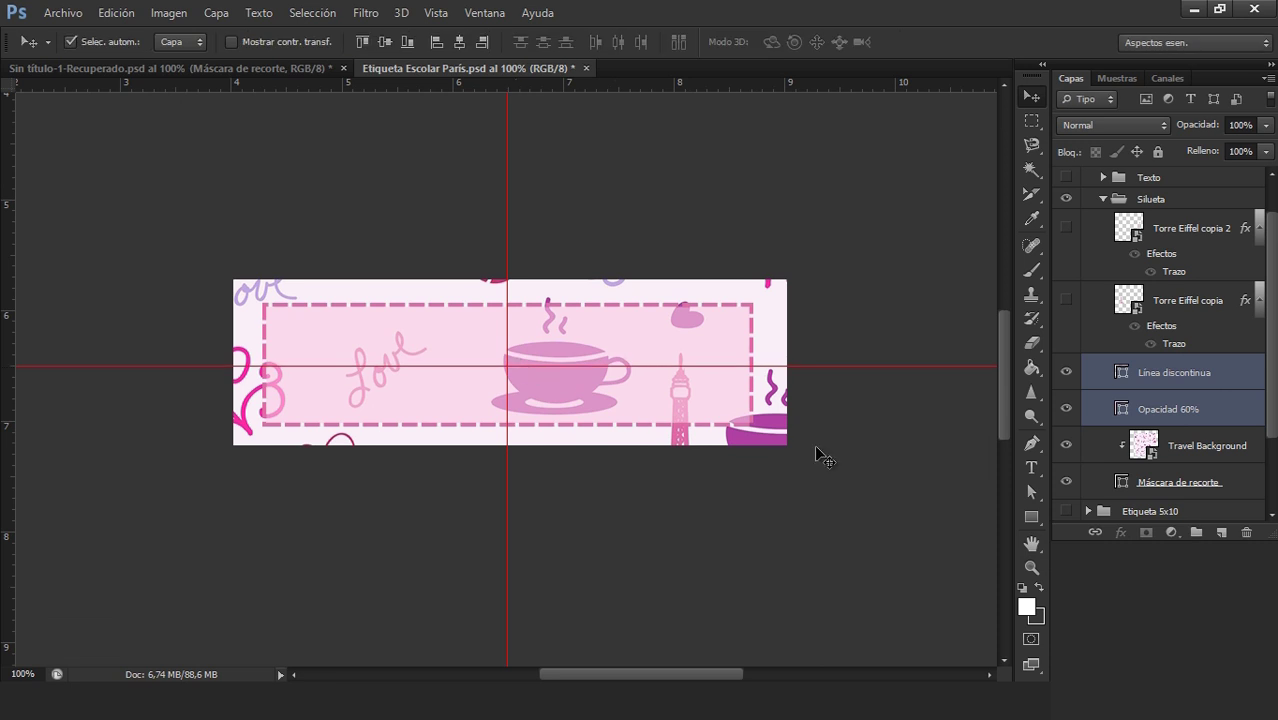
- Scale the Travel Background pattern down to 5,50 x 5,50 cm over the small label
key("ctrl+minus")
left_click(1228, 455)
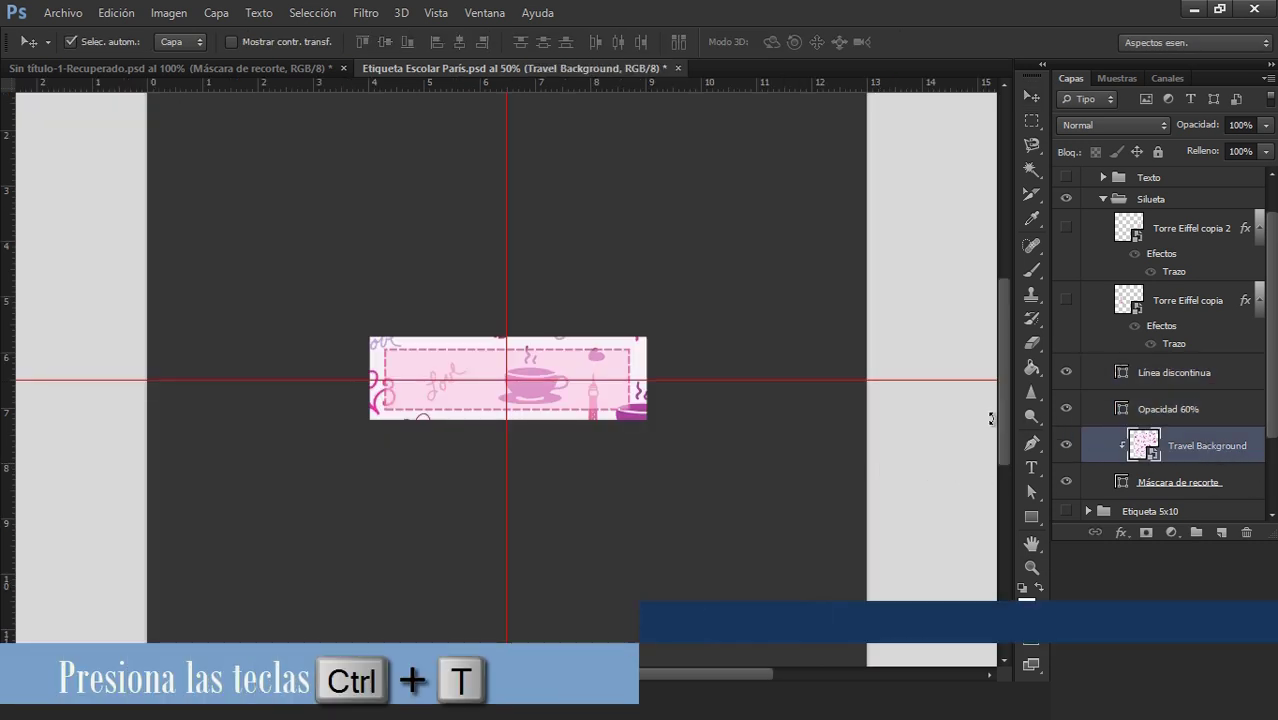
key("ctrl+t")
left_click_drag(810, 110, 658, 250)
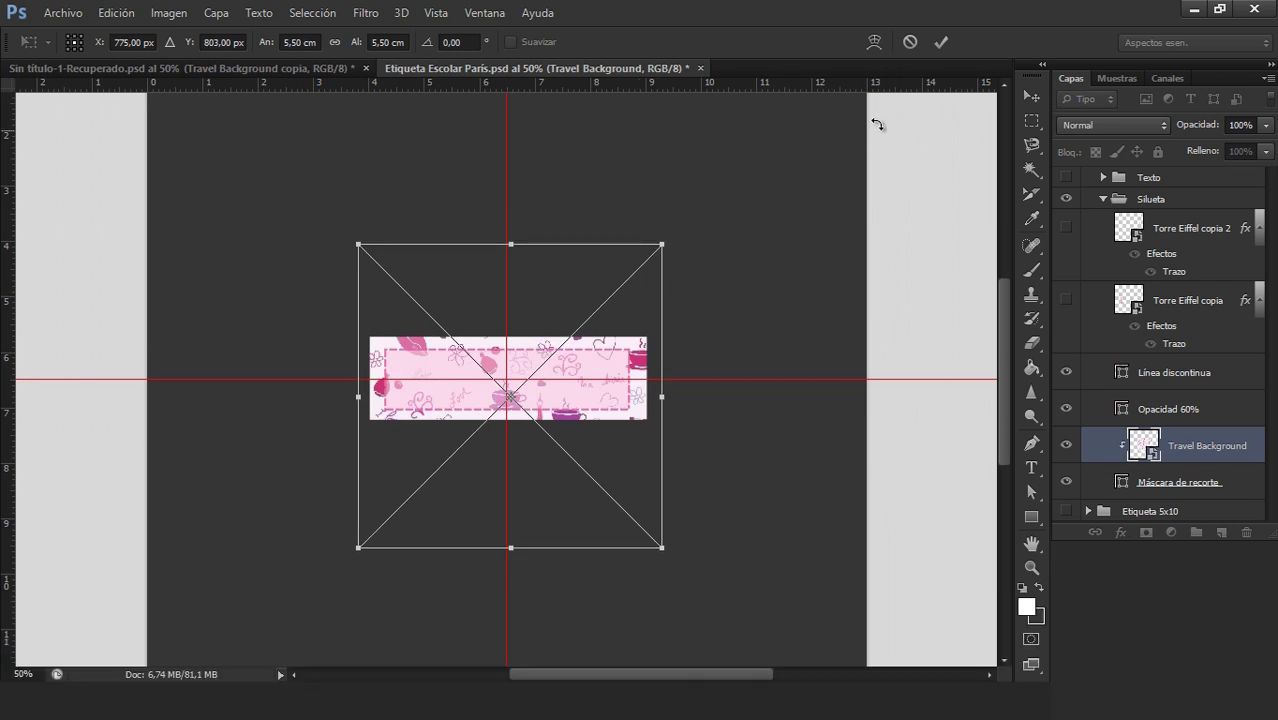
left_click(942, 43)
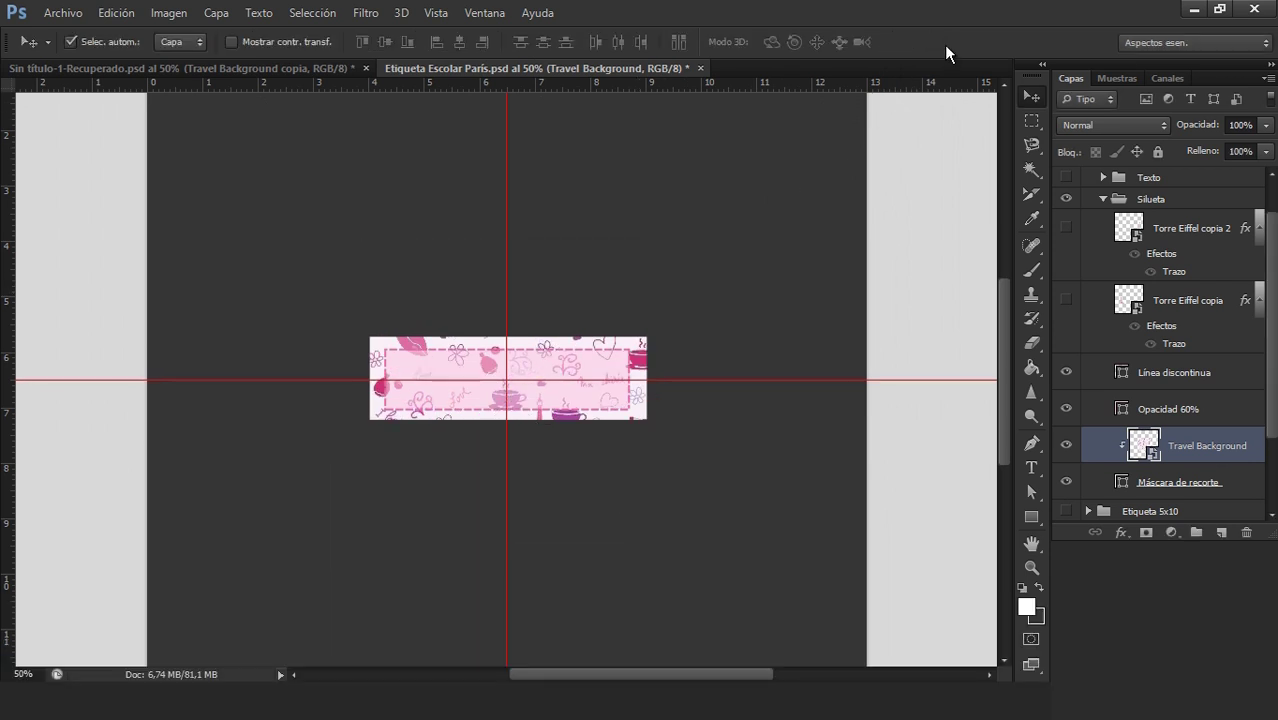
- Show both Torre Eiffel layers, scale them together to about 30%, and centre them on the label
scroll(1216, 305, "up", 1)
left_click(1191, 362)
left_click(1066, 343)
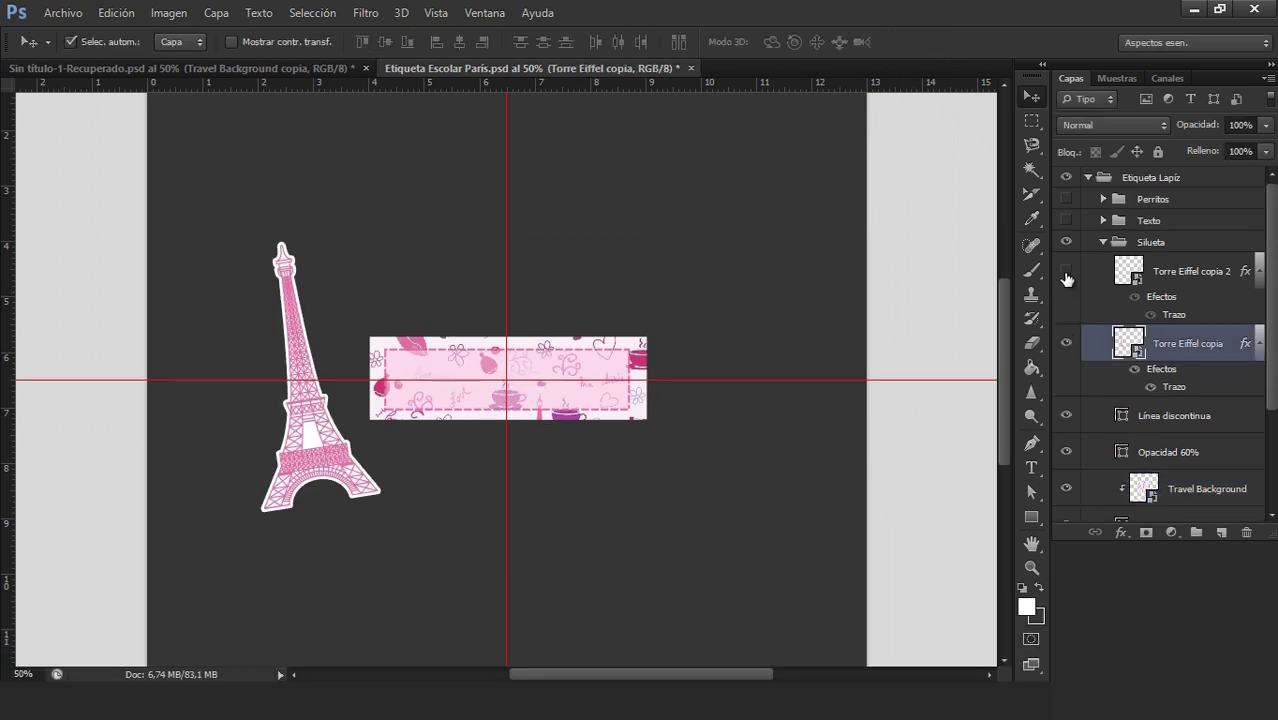
left_click(1066, 271)
left_click(1175, 277, "ctrl")
key("ctrl+t")
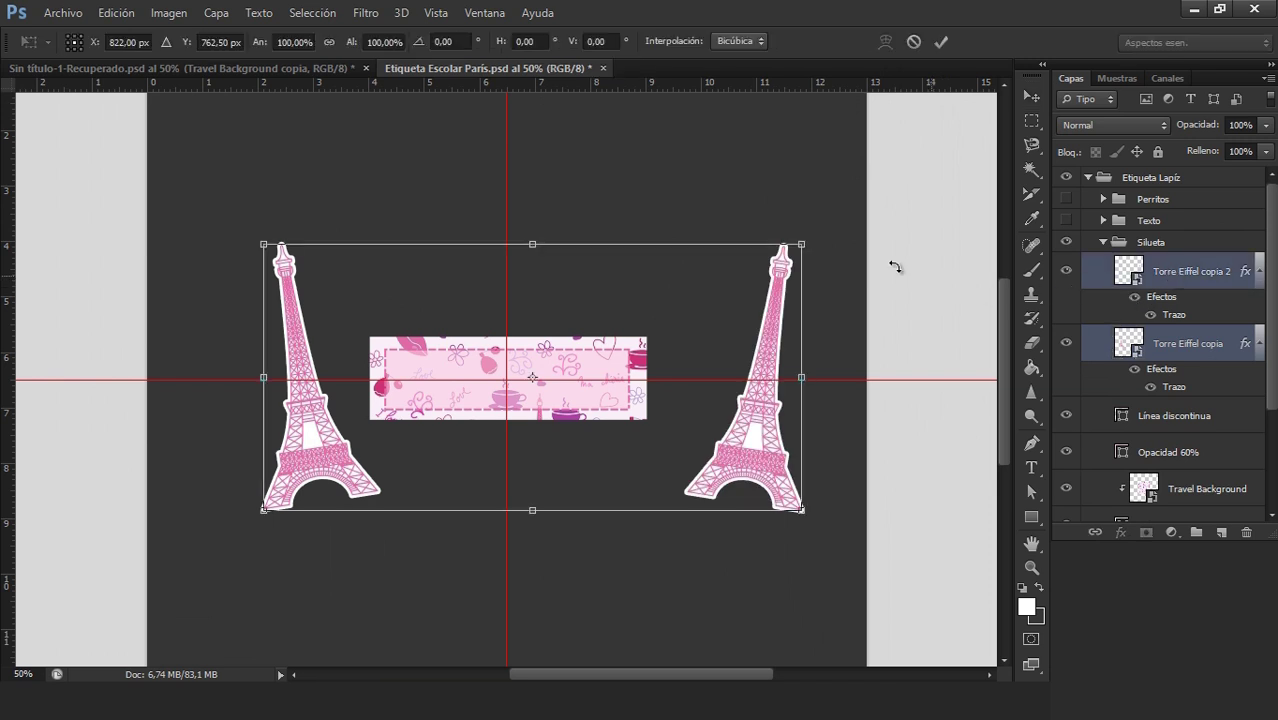
left_click_drag(808, 246, 641, 416)
left_click_drag(575, 400, 570, 400)
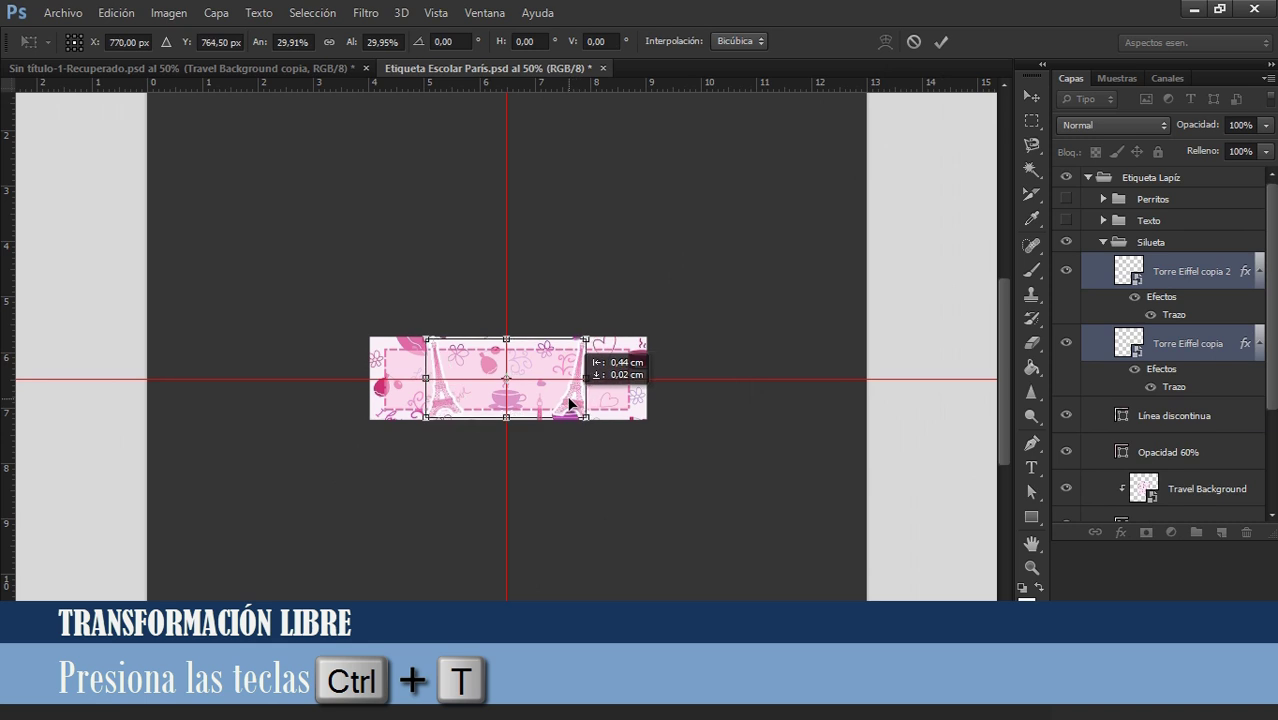
key("Return")
- Set the Trazo effect size of the Torre Eiffel copia layer to 3 px
key("z")
left_click(572, 400)
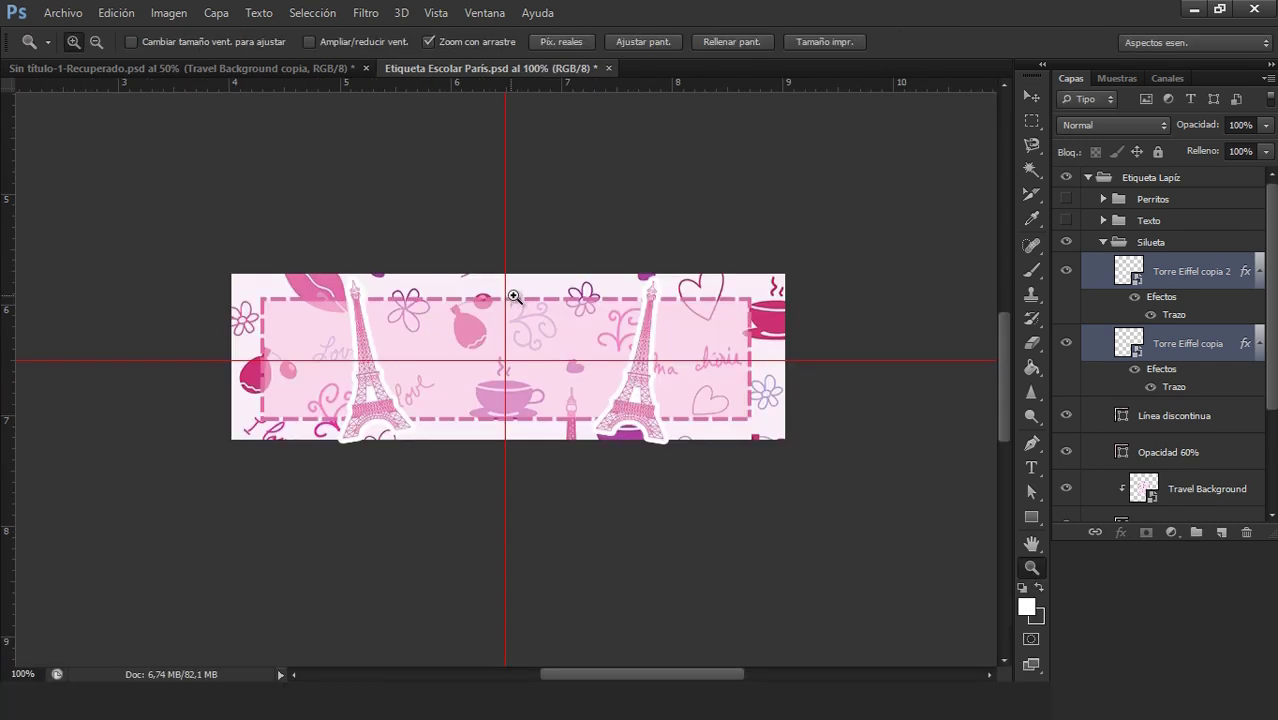
double_click(1210, 368)
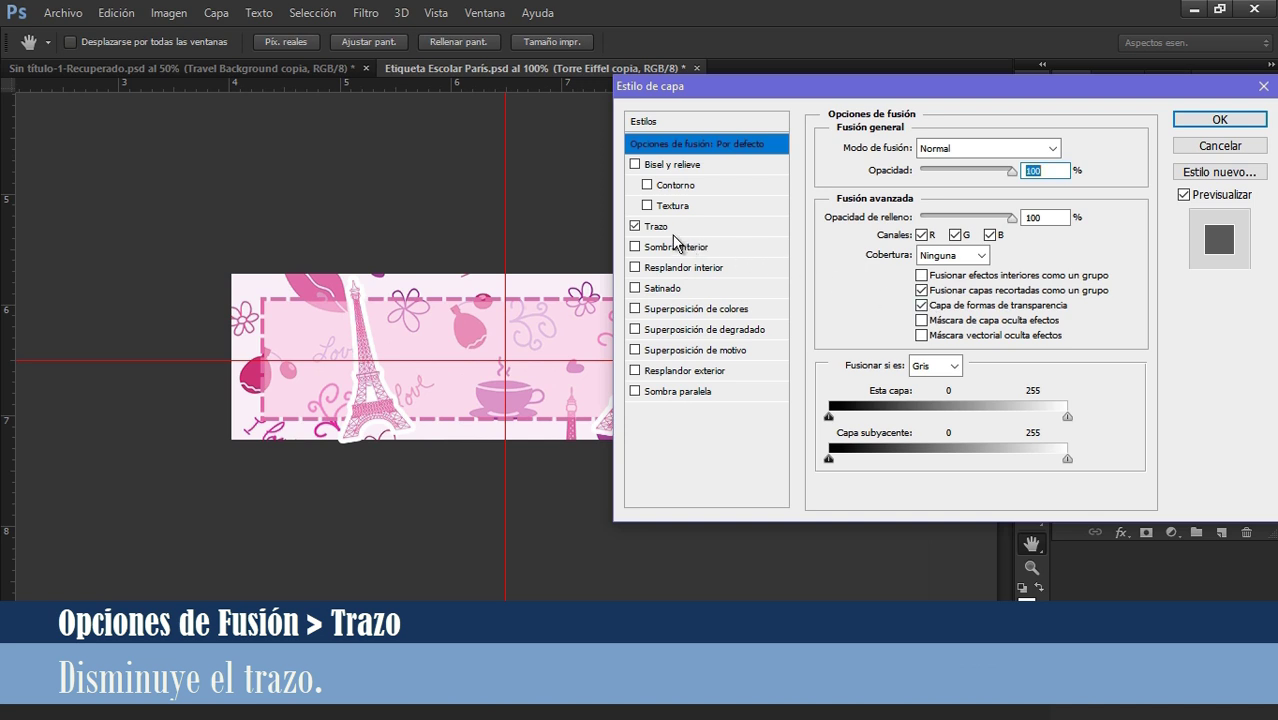
left_click(690, 228)
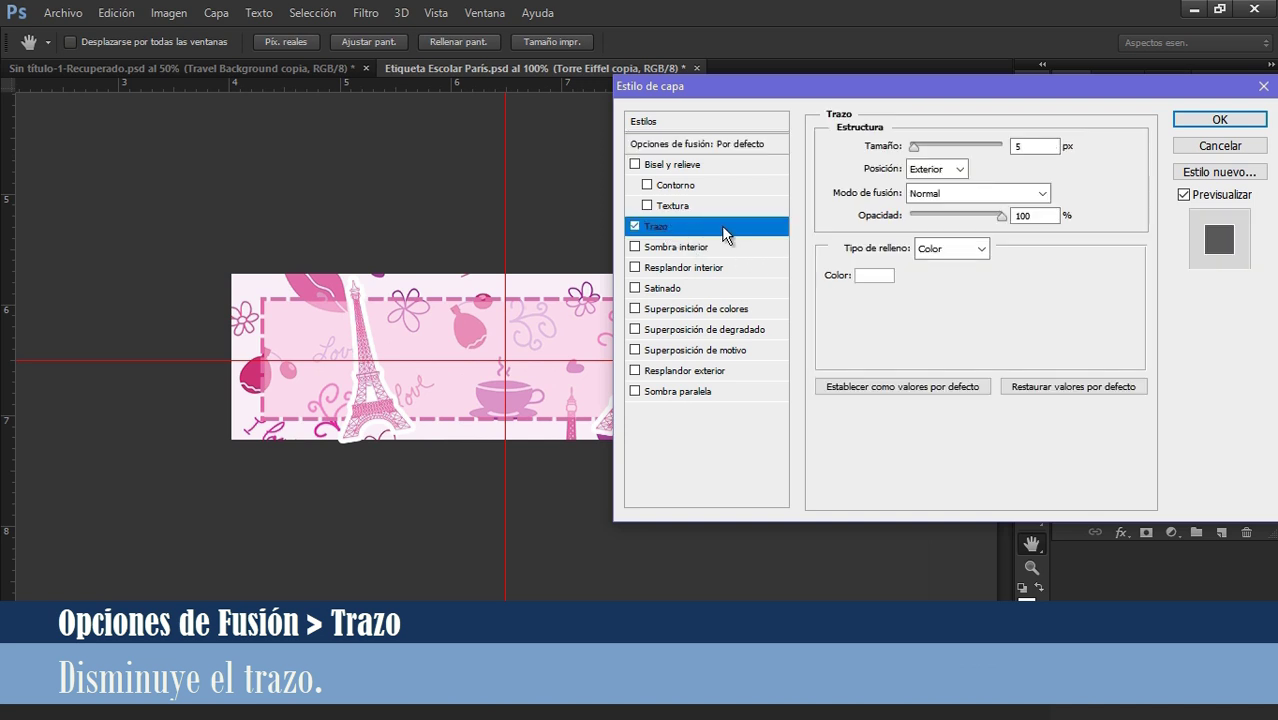
double_click(1030, 146)
type("3")
left_click(1200, 118)
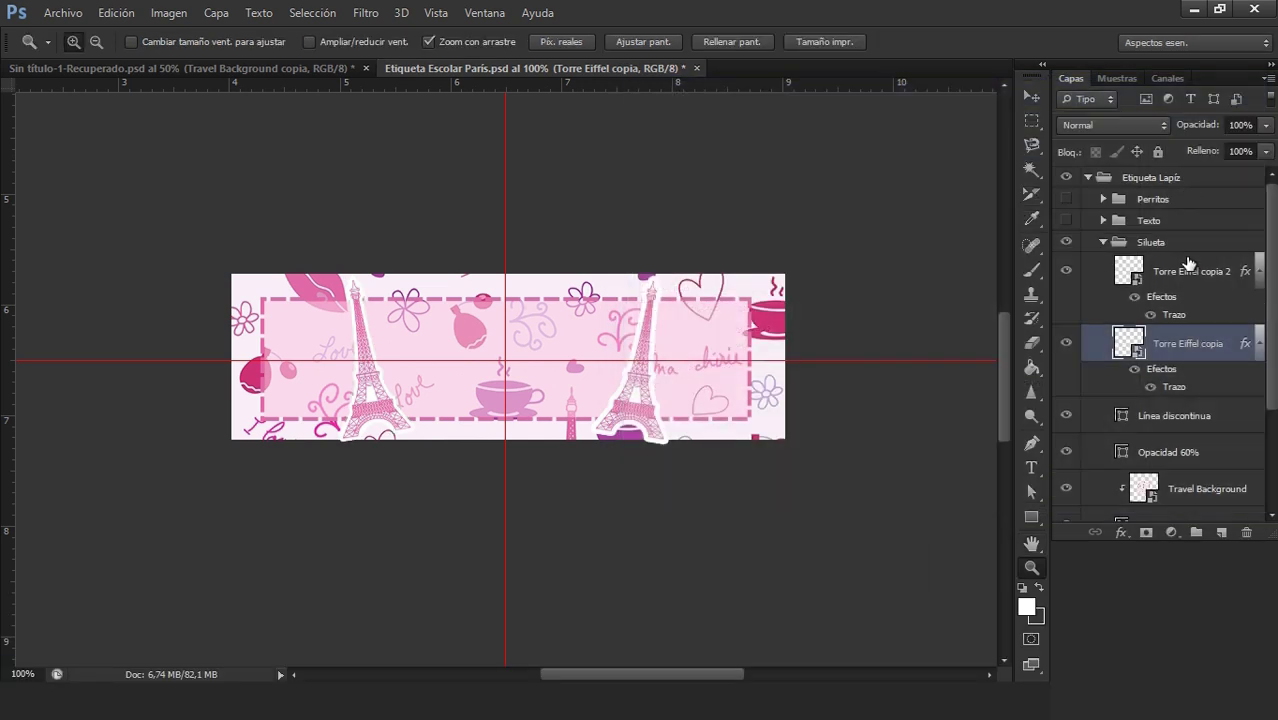
- Reduce the Trazo effect size of Torre Eiffel copia 2 to match the other tower's thinner outline
double_click(1178, 316)
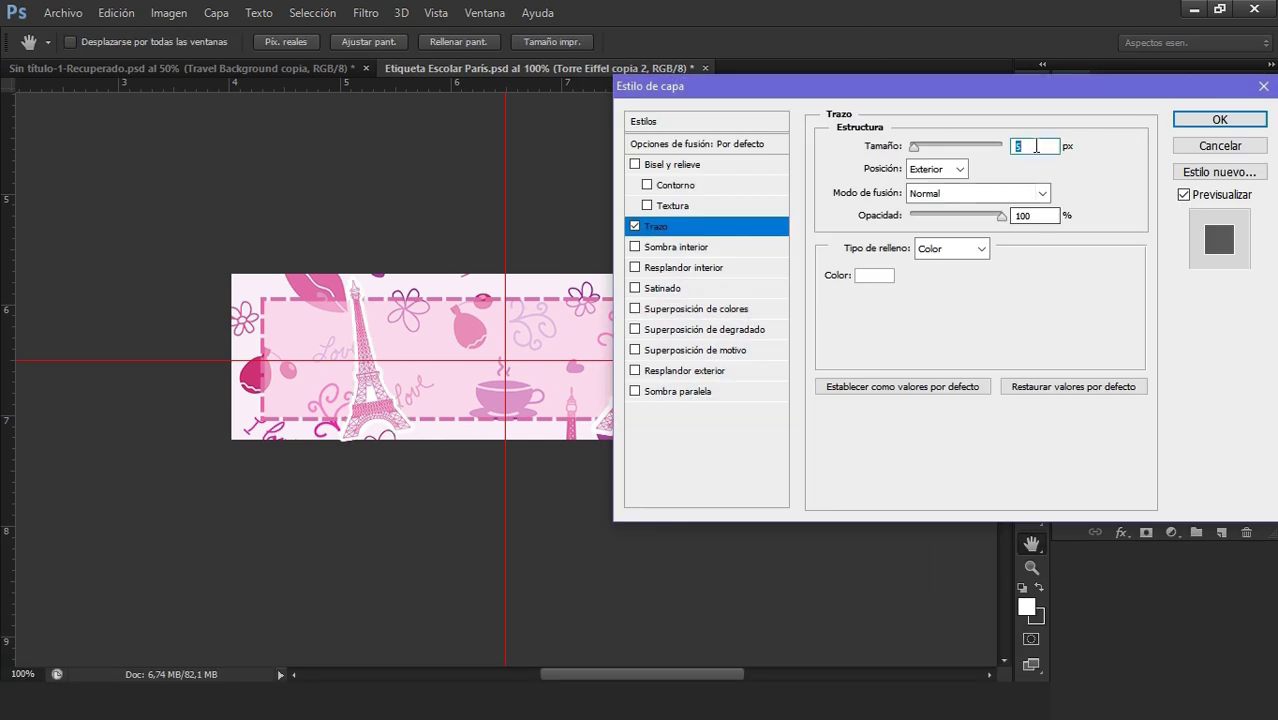
key("Return")
key("z")
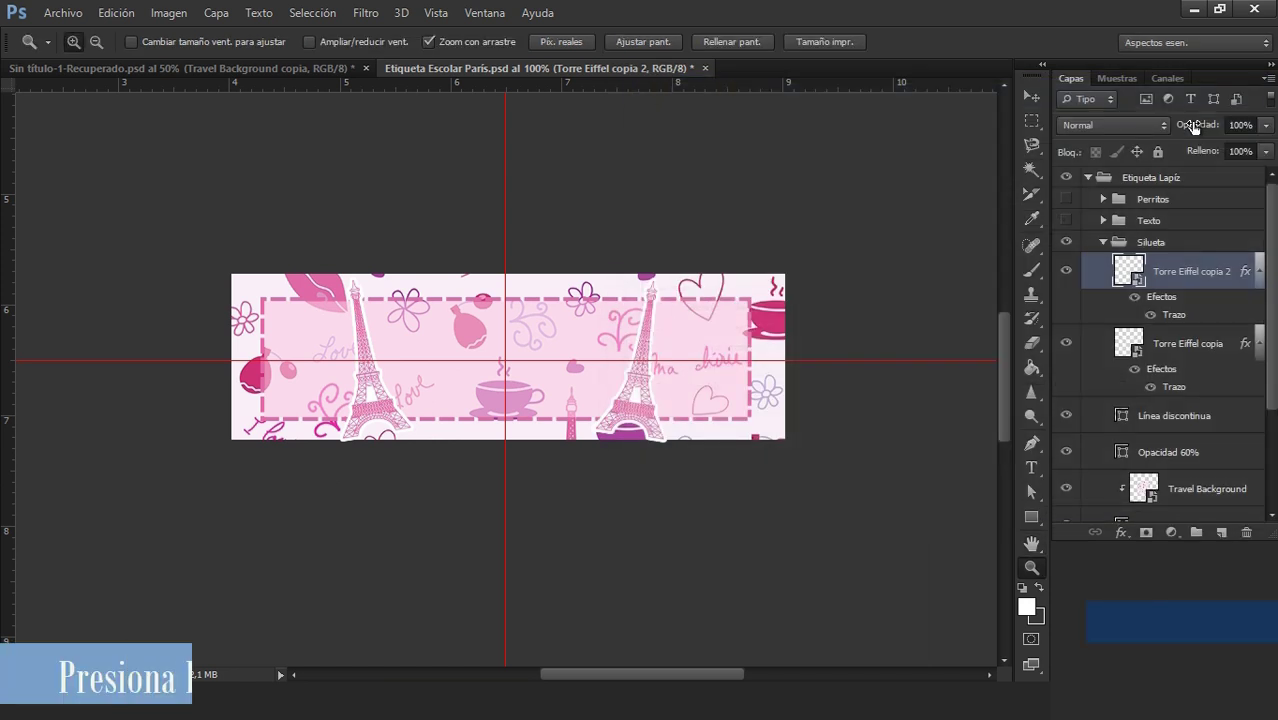
- Move the two Eiffel towers outward to opposite ends of the label, over the short sides of the dashed frame
key("v")
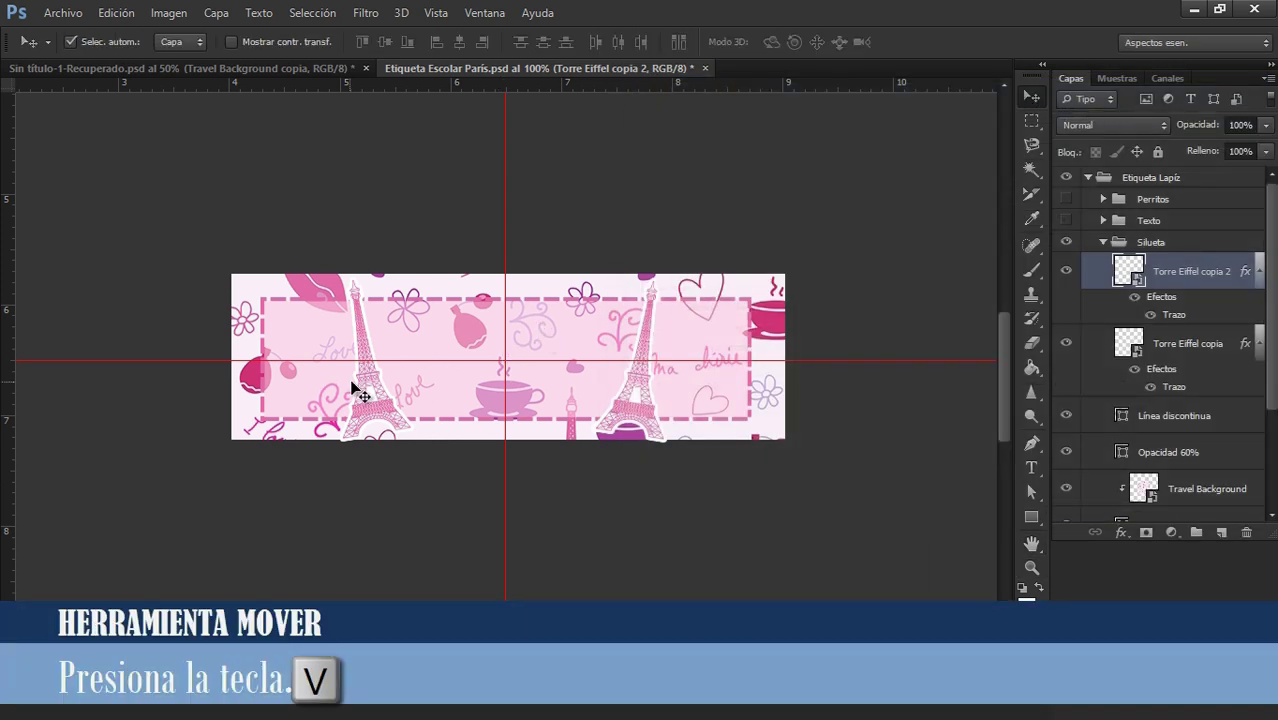
left_click_drag(352, 390, 280, 390)
left_click_drag(626, 398, 737, 382)
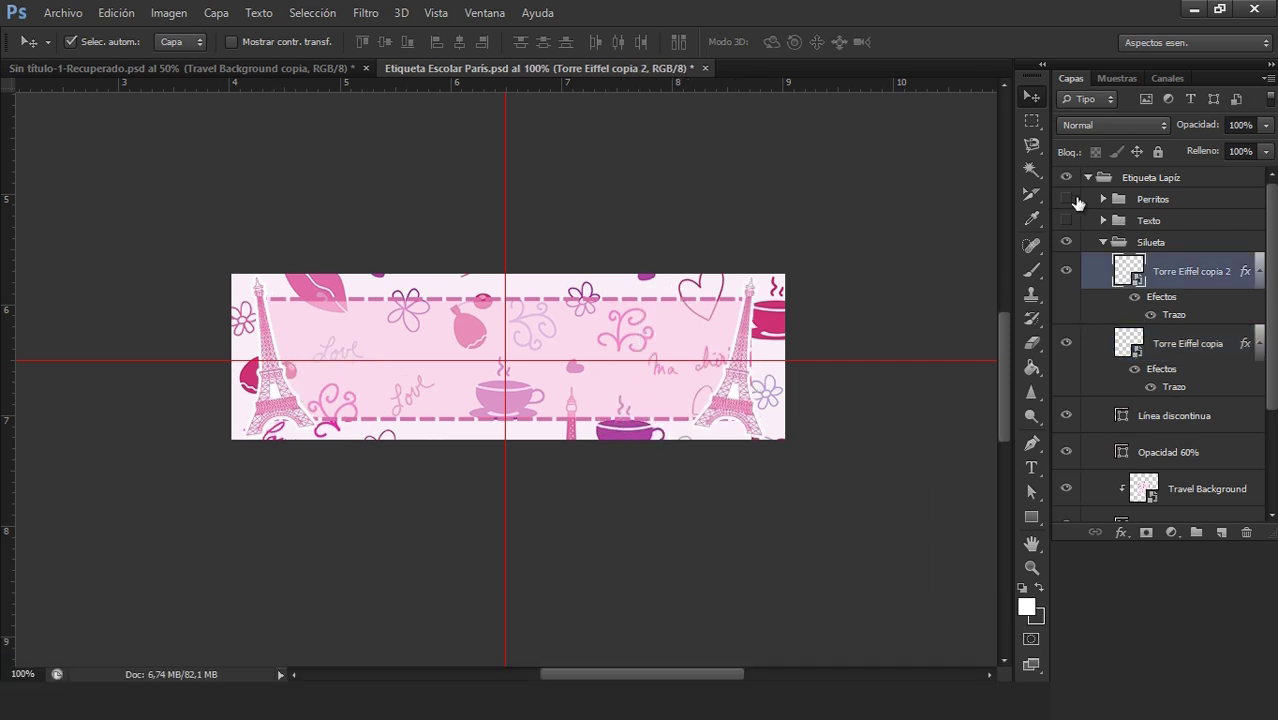
- Show the Perritos group, scale both poodles down, and place them on the label just inside the two towers
left_click(1066, 199)
left_click(1152, 199)
key("ctrl+t")
left_click_drag(810, 440, 810, 300)
left_click_drag(873, 262, 763, 363)
key("Return")
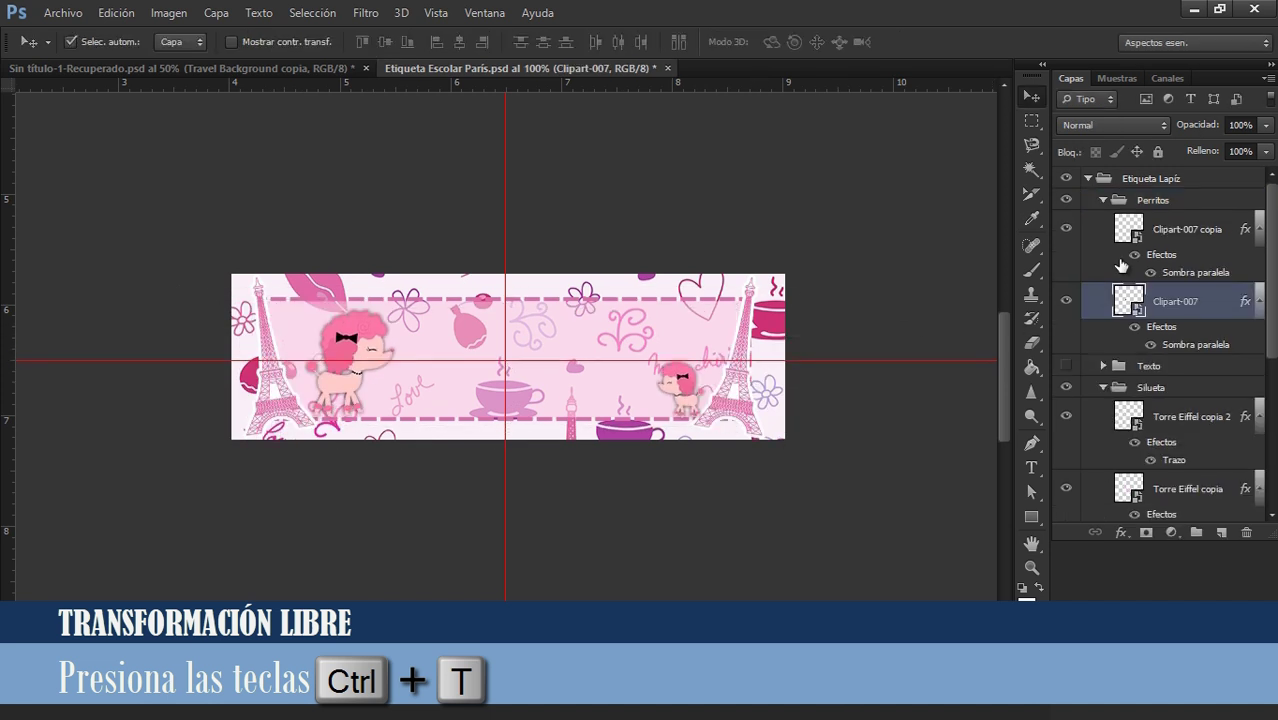
left_click(1103, 201)
- Show the Texto group and delete the Matemáticas and school text layers together with their white border layers
left_click(1066, 221)
left_click(1103, 243)
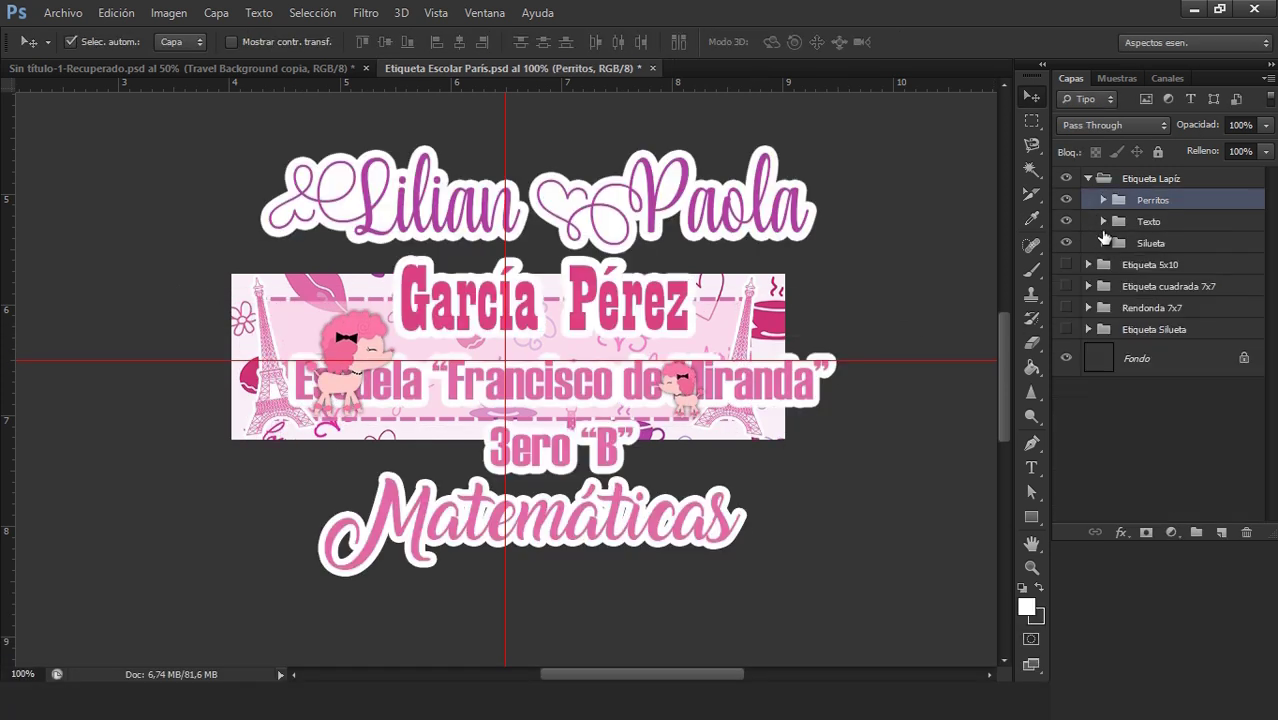
left_click(1104, 222)
left_click(1188, 252)
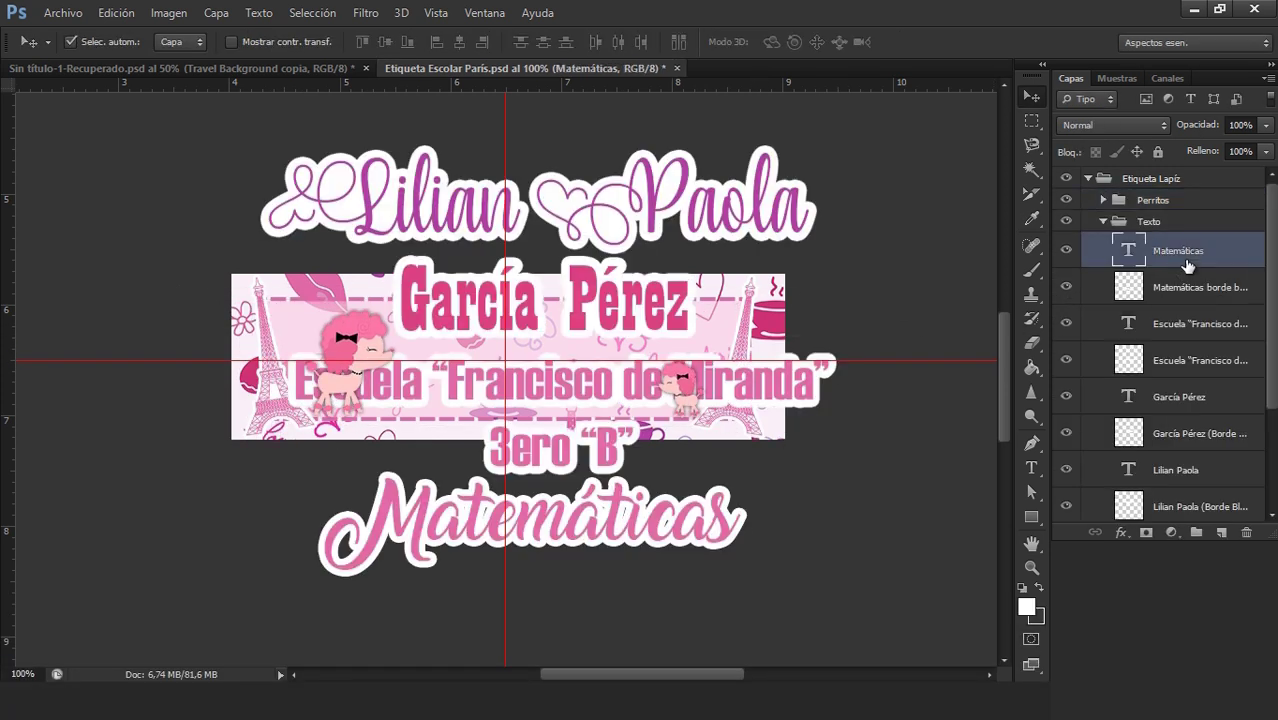
key("Delete")
key("Delete")
key("Delete")
key("Delete")
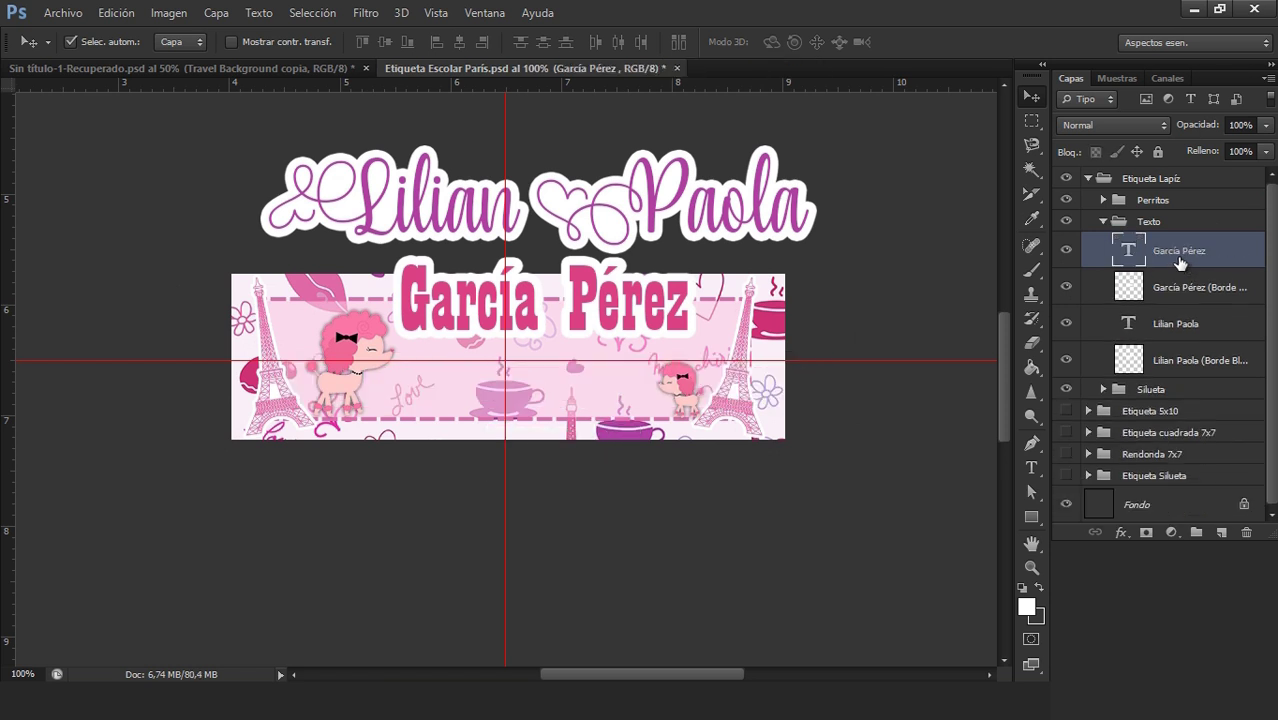
- Scale the Texto group down and place the name inside the pencil label's dashed frame, and adjust the small poodle's size beside it
left_click(1104, 221)
key("ctrl+t")
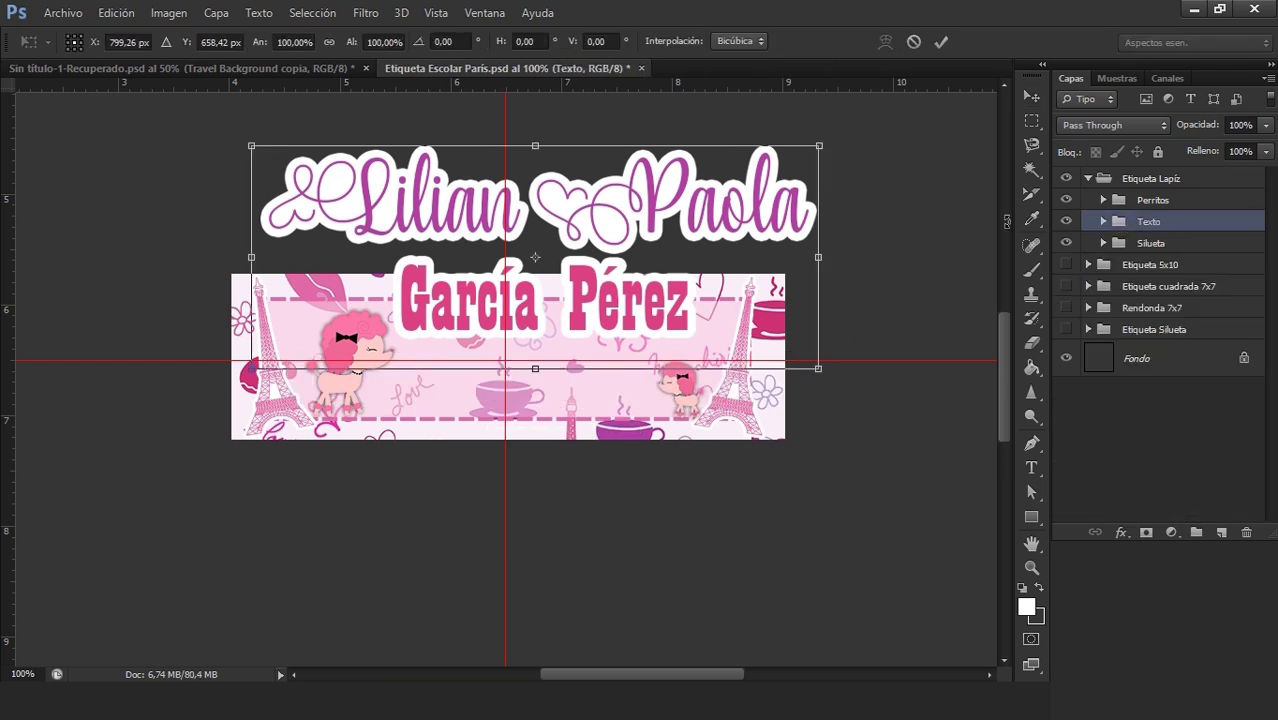
left_click_drag(850, 150, 785, 196)
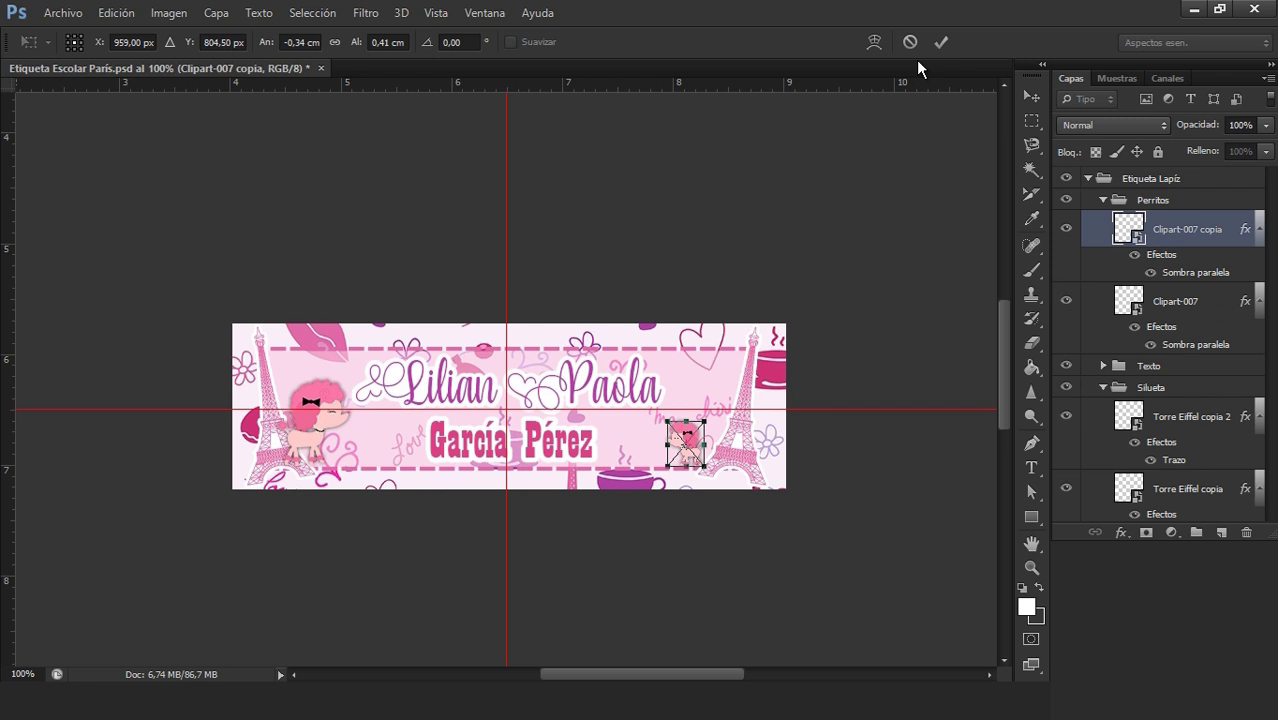
left_click(941, 42)
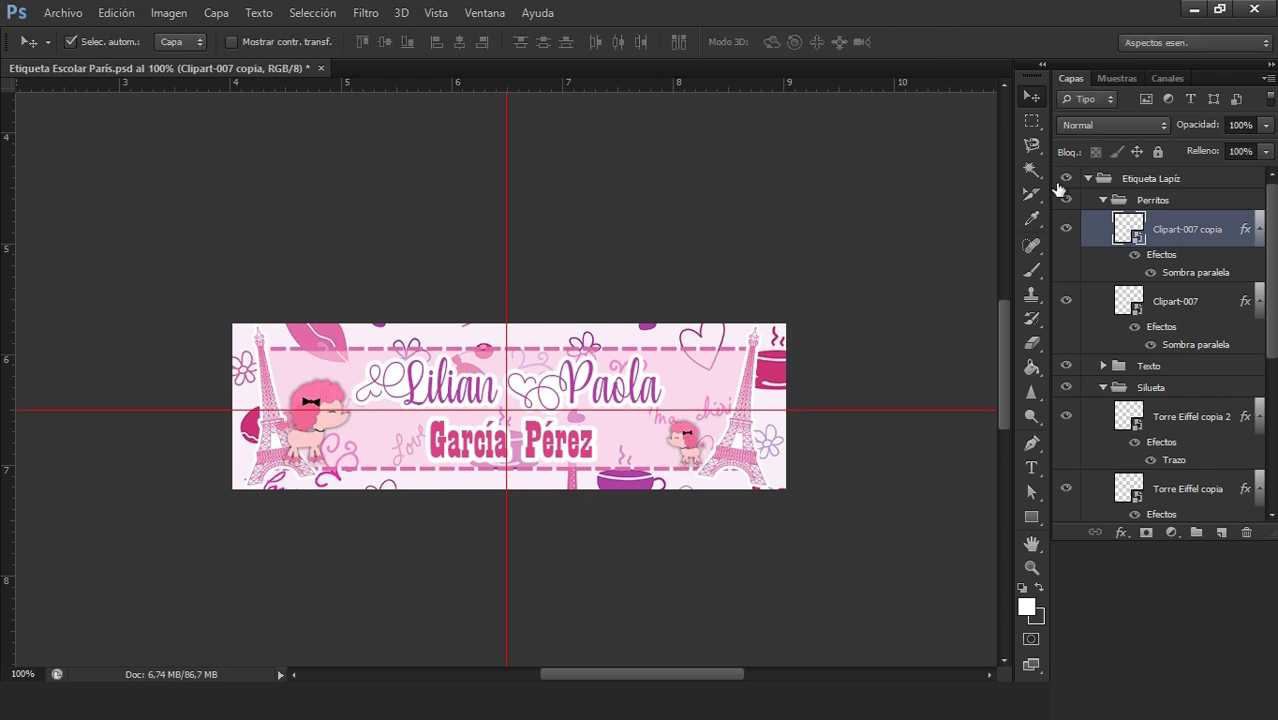
- Collapse the layer groups of the pencil label and hide the Etiqueta Lapíz group
left_click(1104, 201)
left_click(1104, 244)
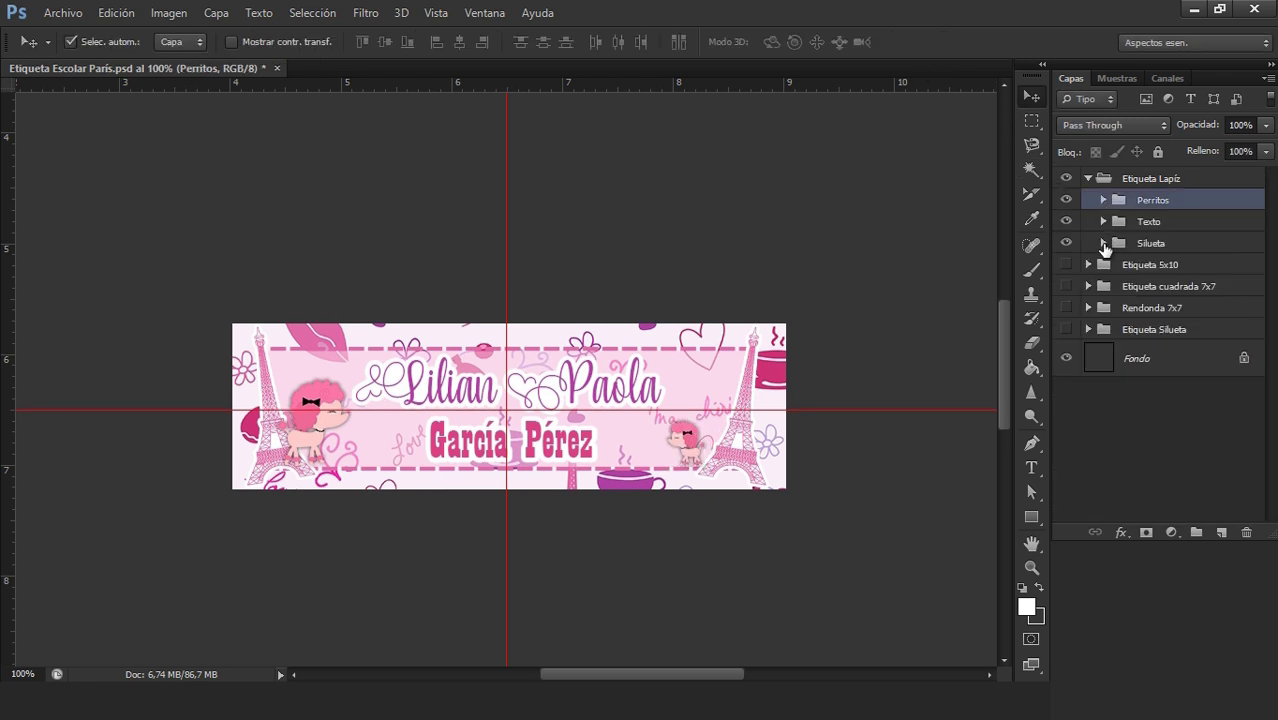
left_click(1088, 178)
left_click(1066, 178)
key("ctrl+0")
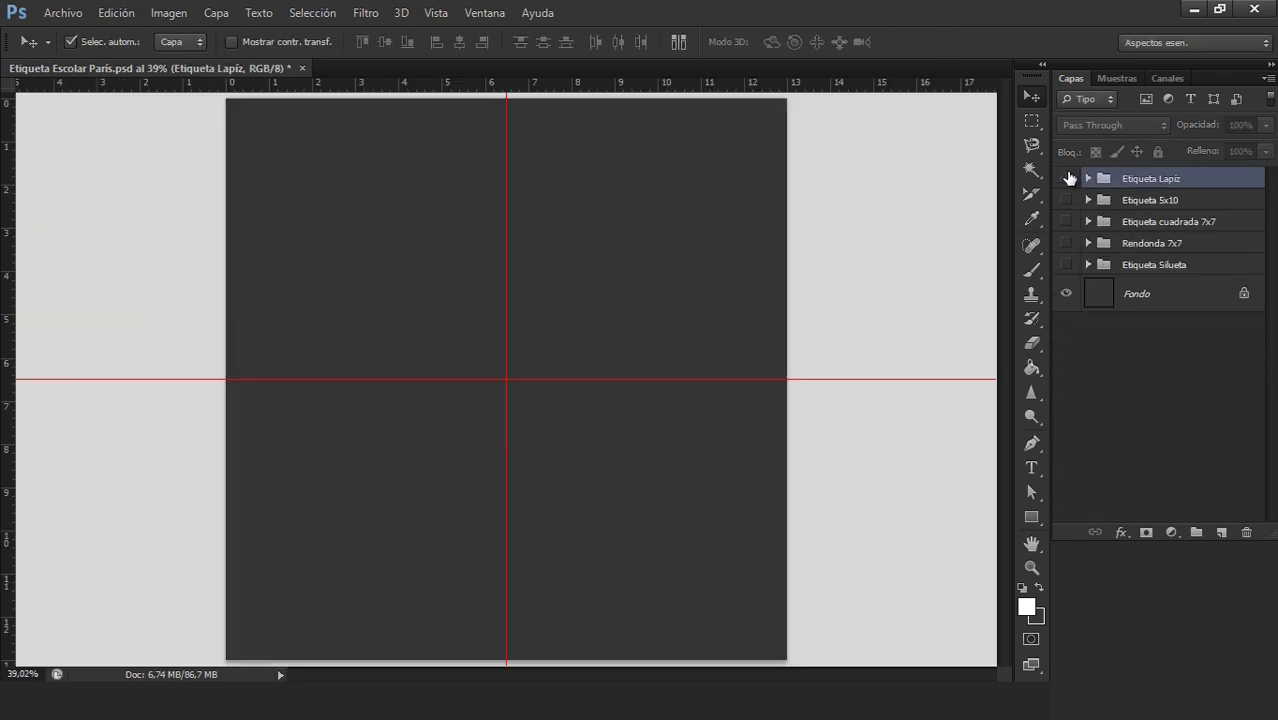
- Show the Etiqueta Silueta group and hide the Fondo layer so the label sits on transparency
left_click(1066, 264)
left_click(1066, 293)
key("z")
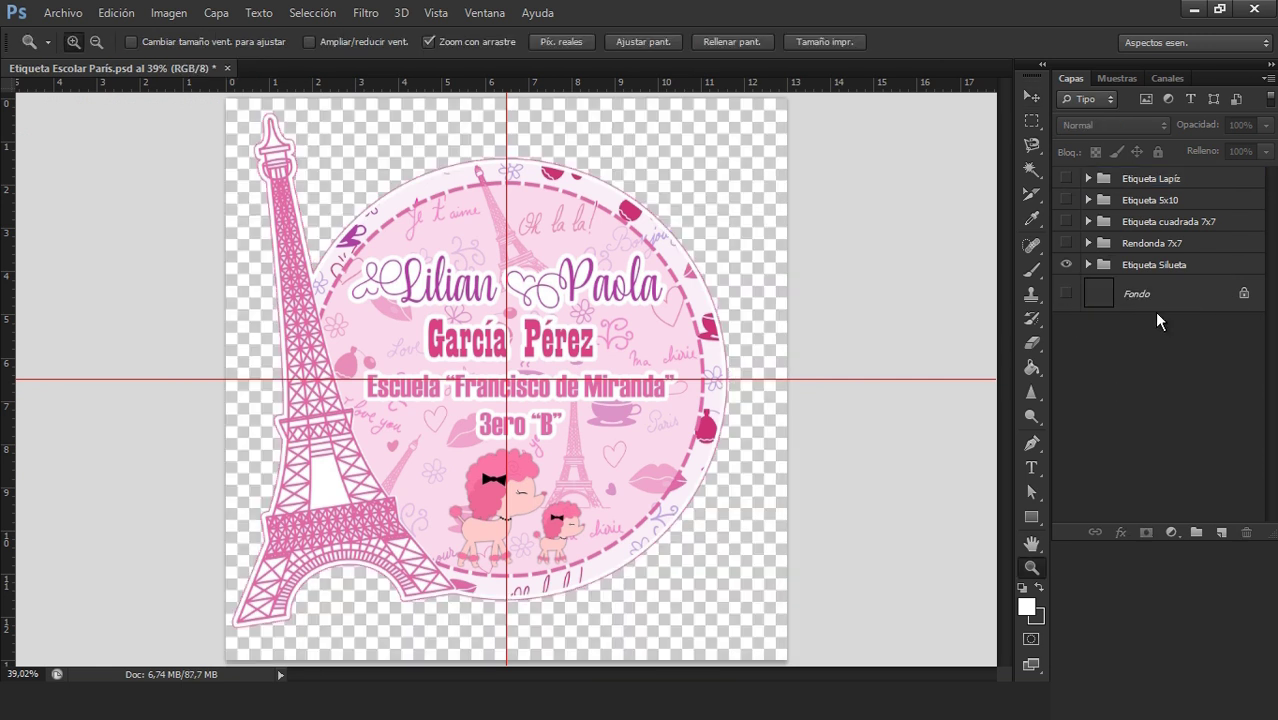
left_click(1155, 266)
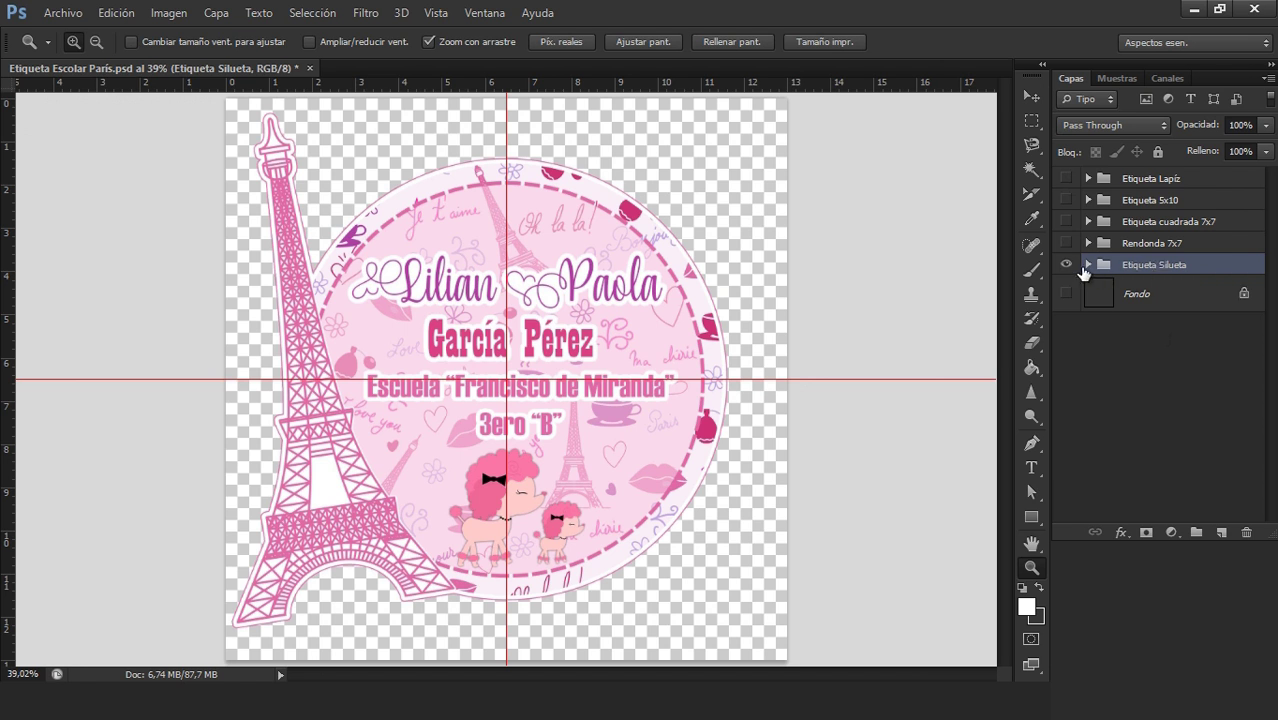
- Trim the canvas to the silhouette label based on transparent pixels on all four sides
left_click(167, 13)
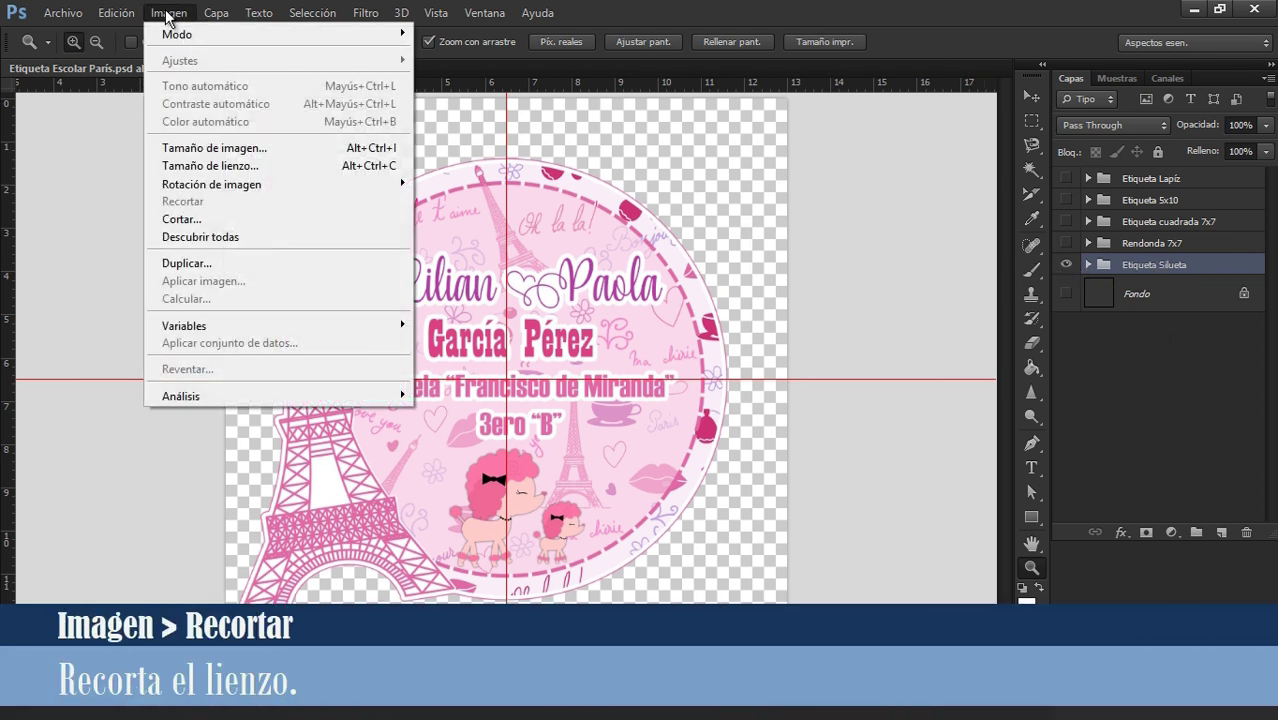
left_click(183, 219)
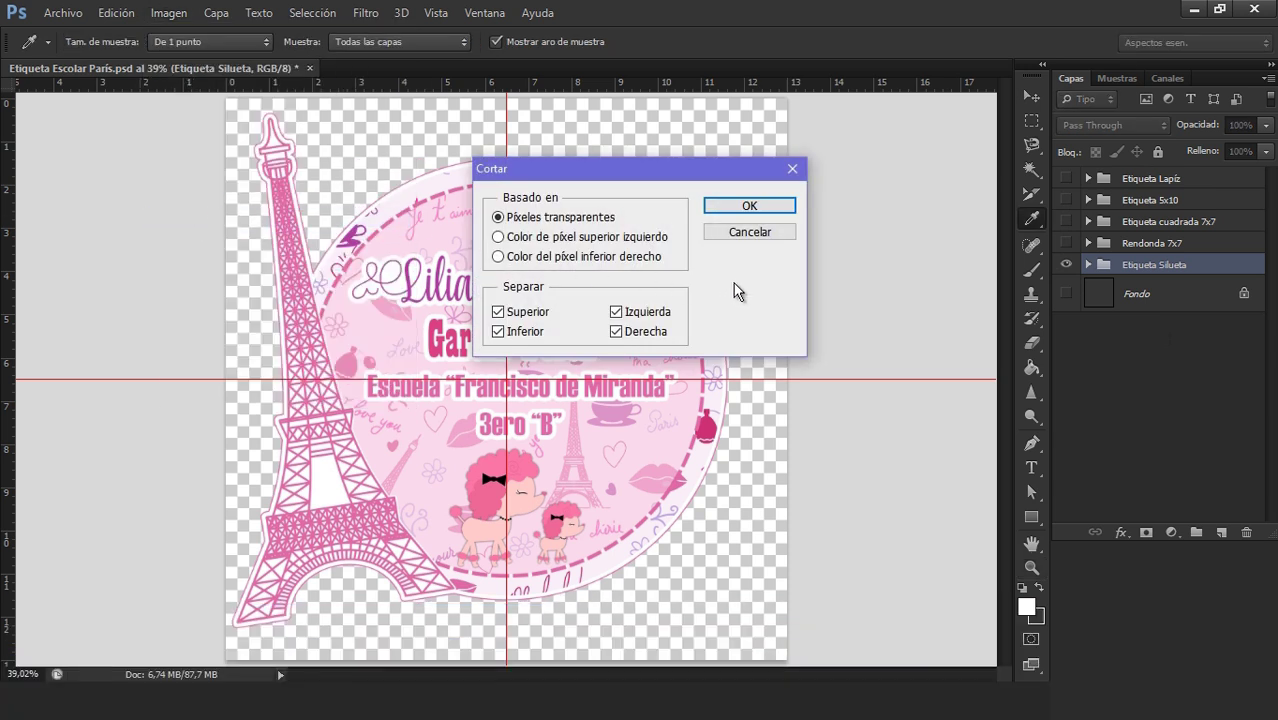
left_click(745, 206)
key("z")
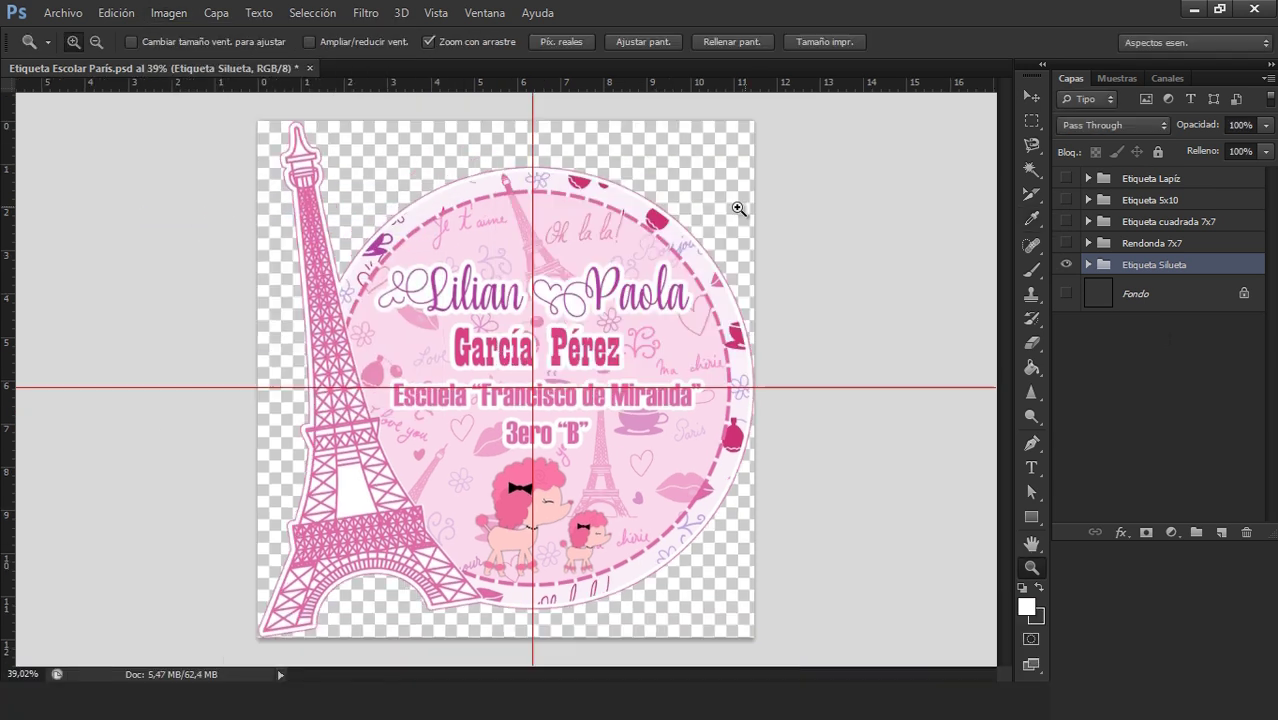
- Save the silhouette label as a PNG copy named Etiqueta Silueta in the Elementos para Etiqueta París folder
left_click(65, 13)
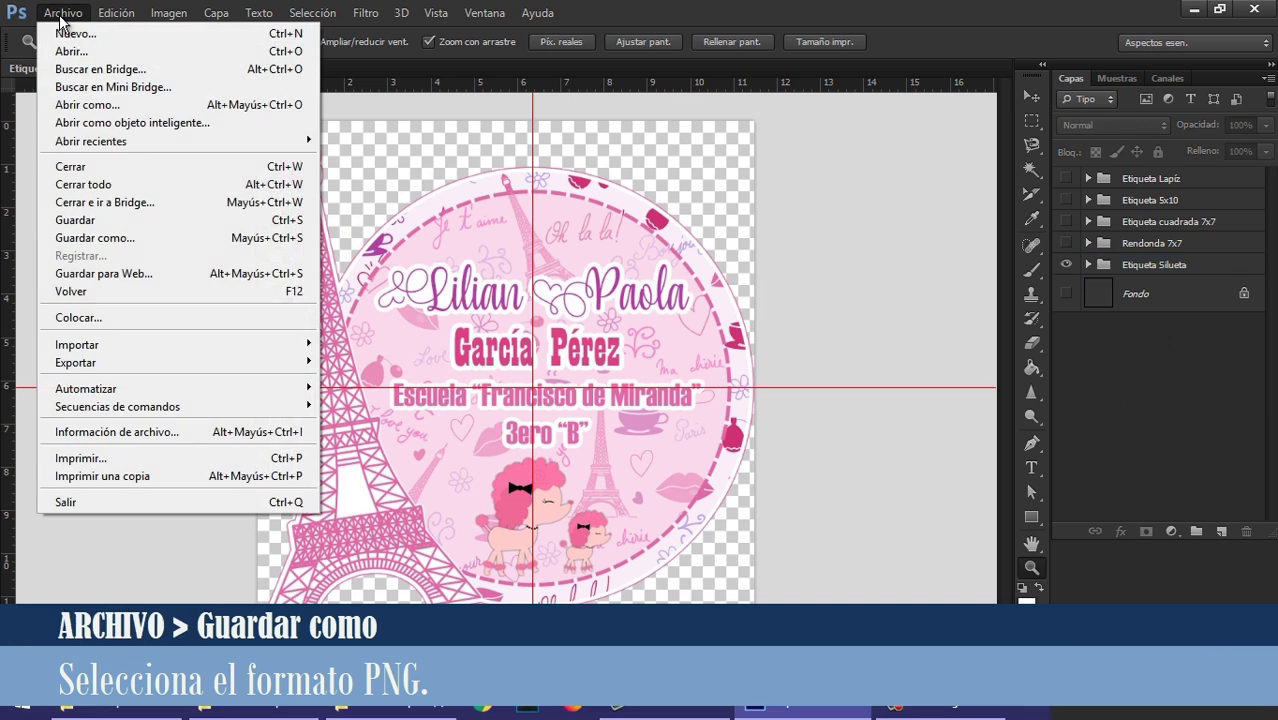
left_click(75, 208)
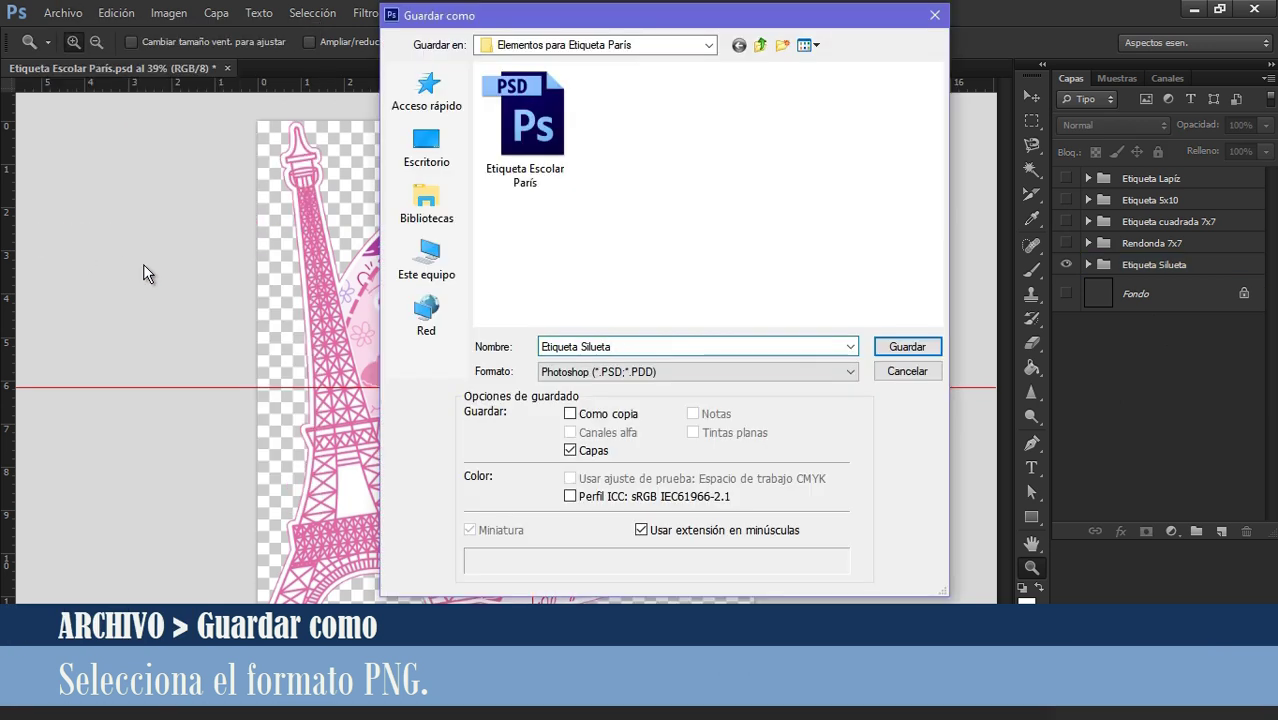
left_click(723, 372)
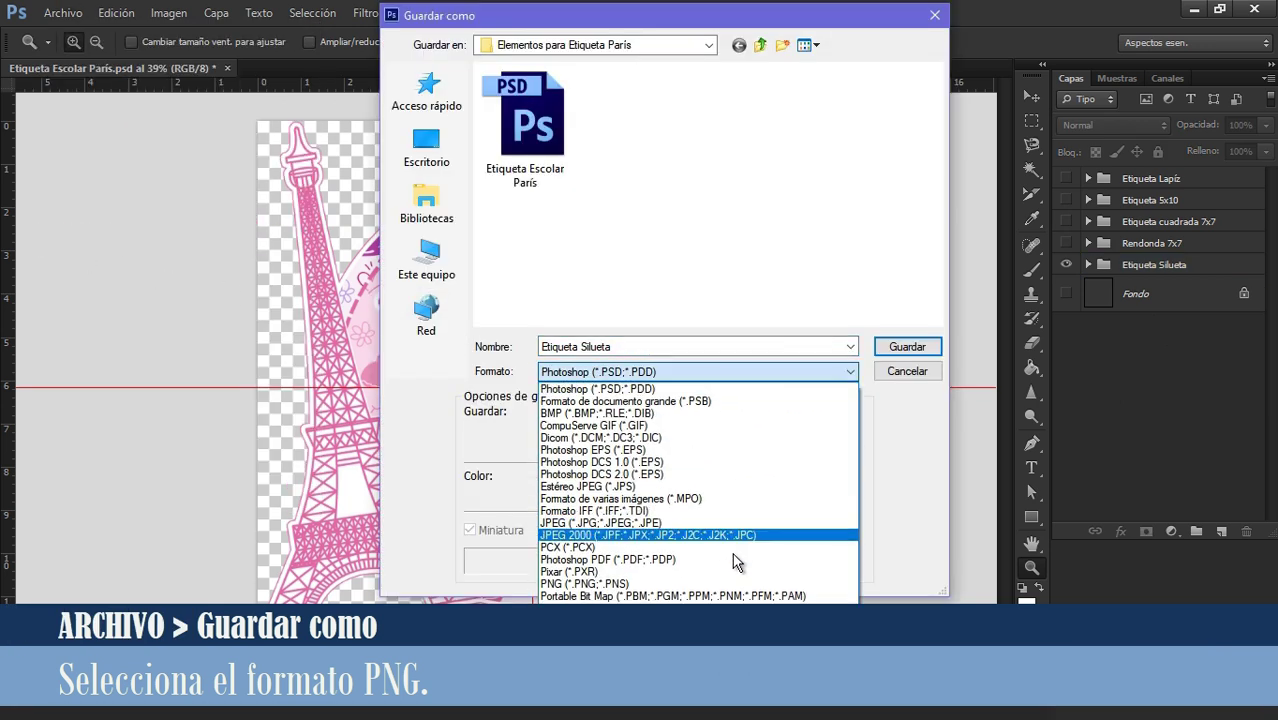
left_click(735, 584)
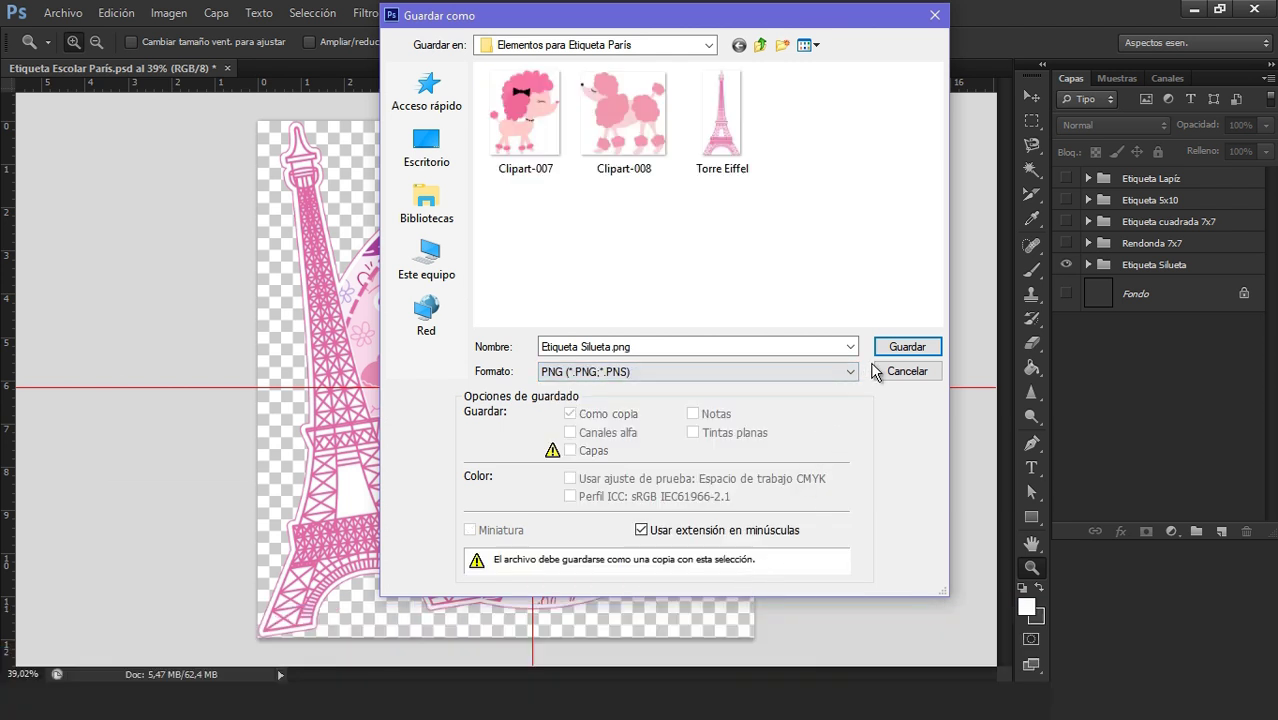
left_click(901, 348)
left_click(728, 221)
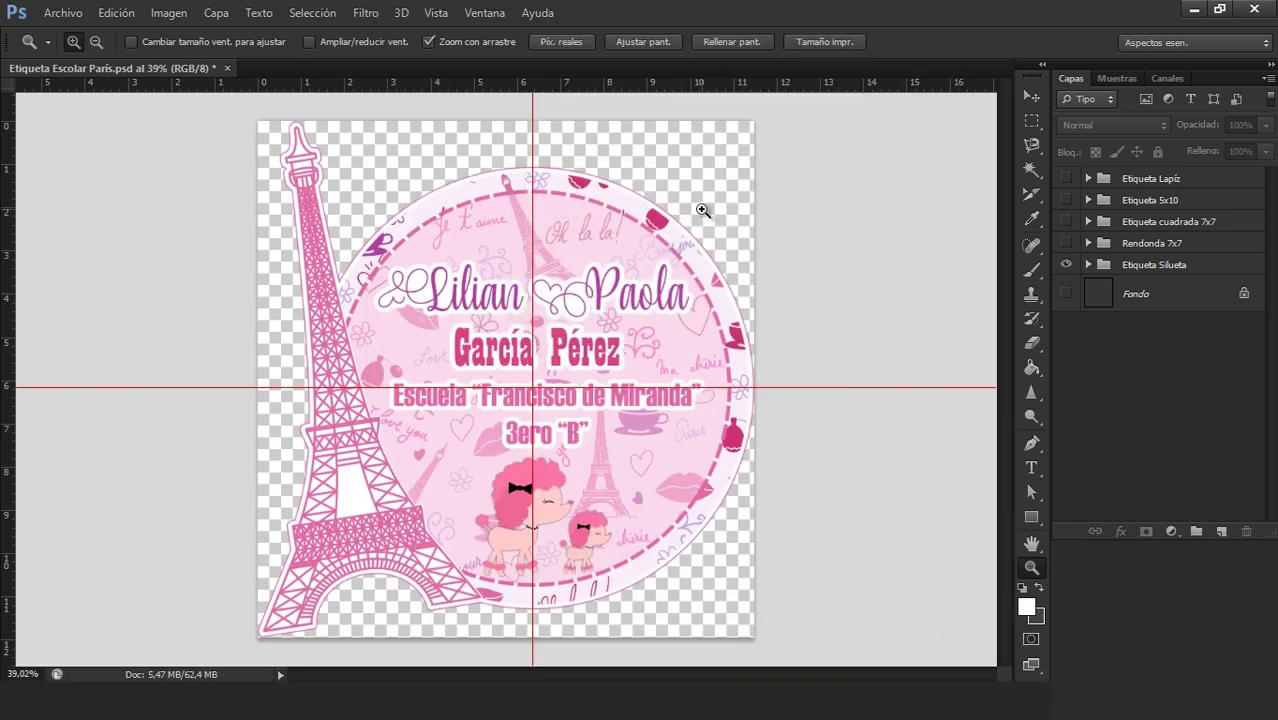
- Undo the canvas trim, hide the Etiqueta Silueta group and show the Rendonda 7x7 group instead
key("ctrl+z")
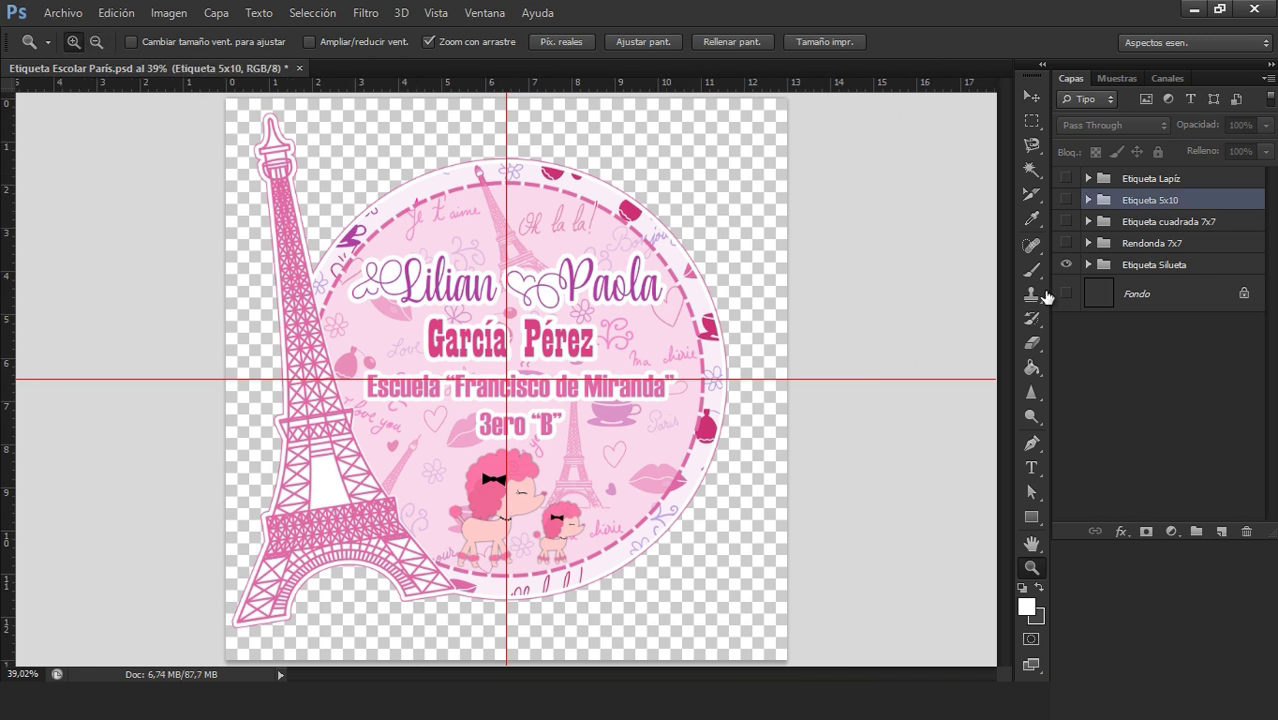
left_click(1066, 264)
left_click(1066, 243)
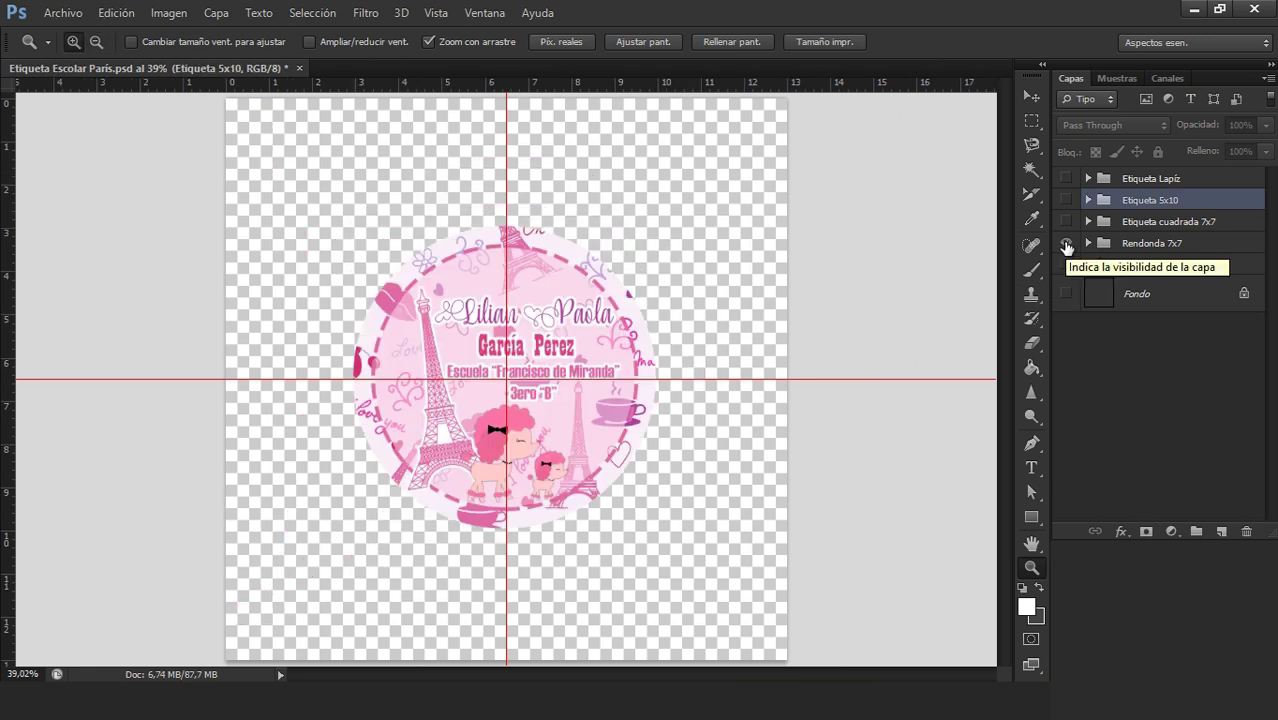
- Trim the transparent canvas area around the round 7x7 label
left_click(170, 13)
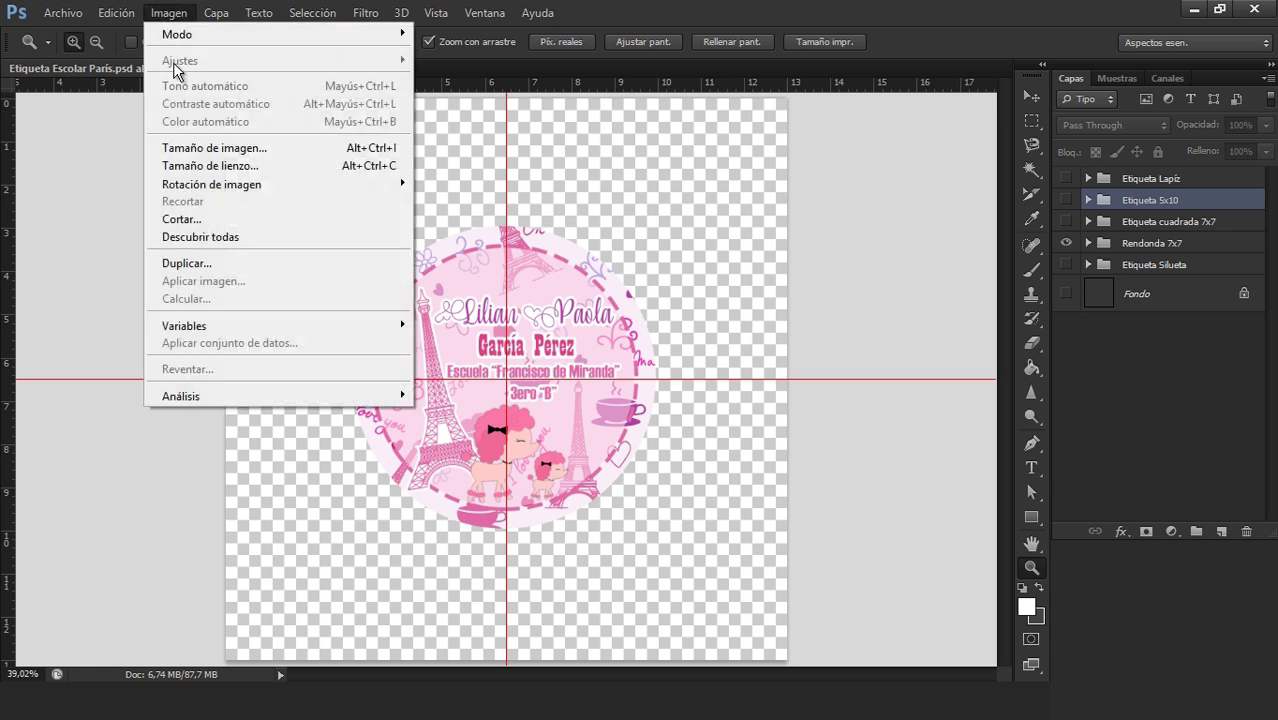
left_click(205, 215)
left_click(750, 206)
key("z")
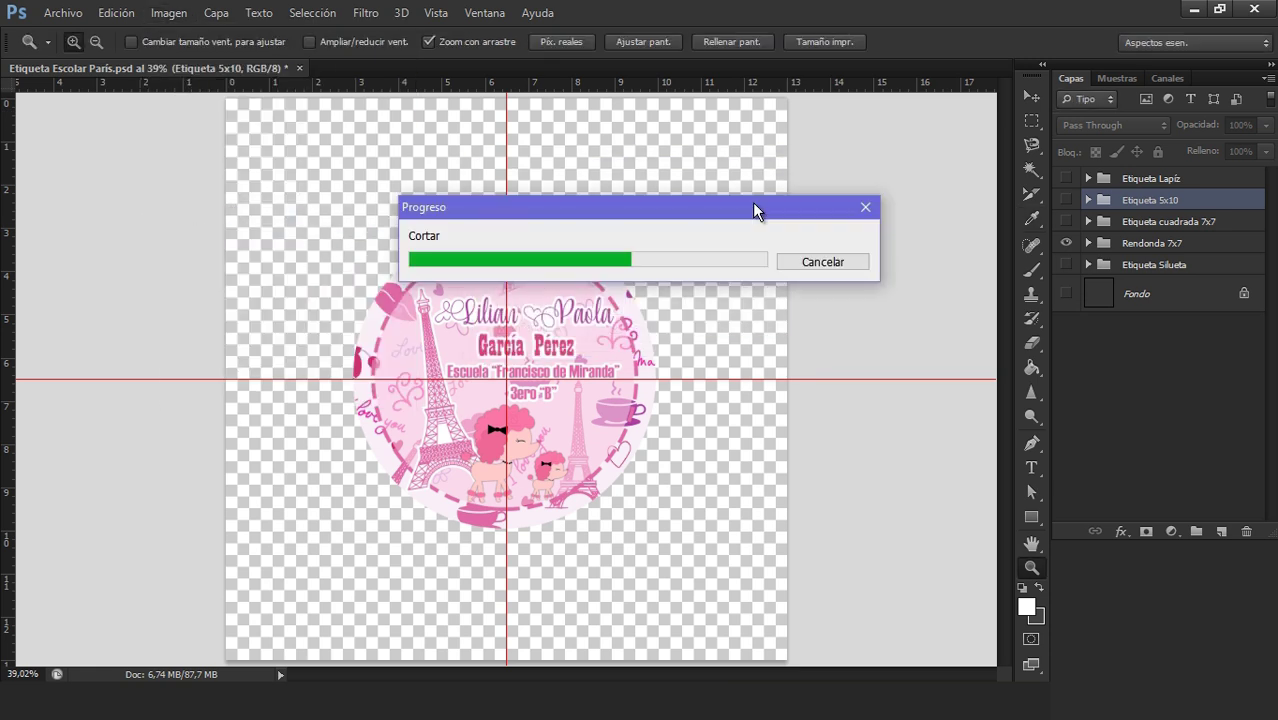
- Save the round label as a PNG copy named Etiqueta redonda 7x7
left_click(62, 13)
left_click(84, 241)
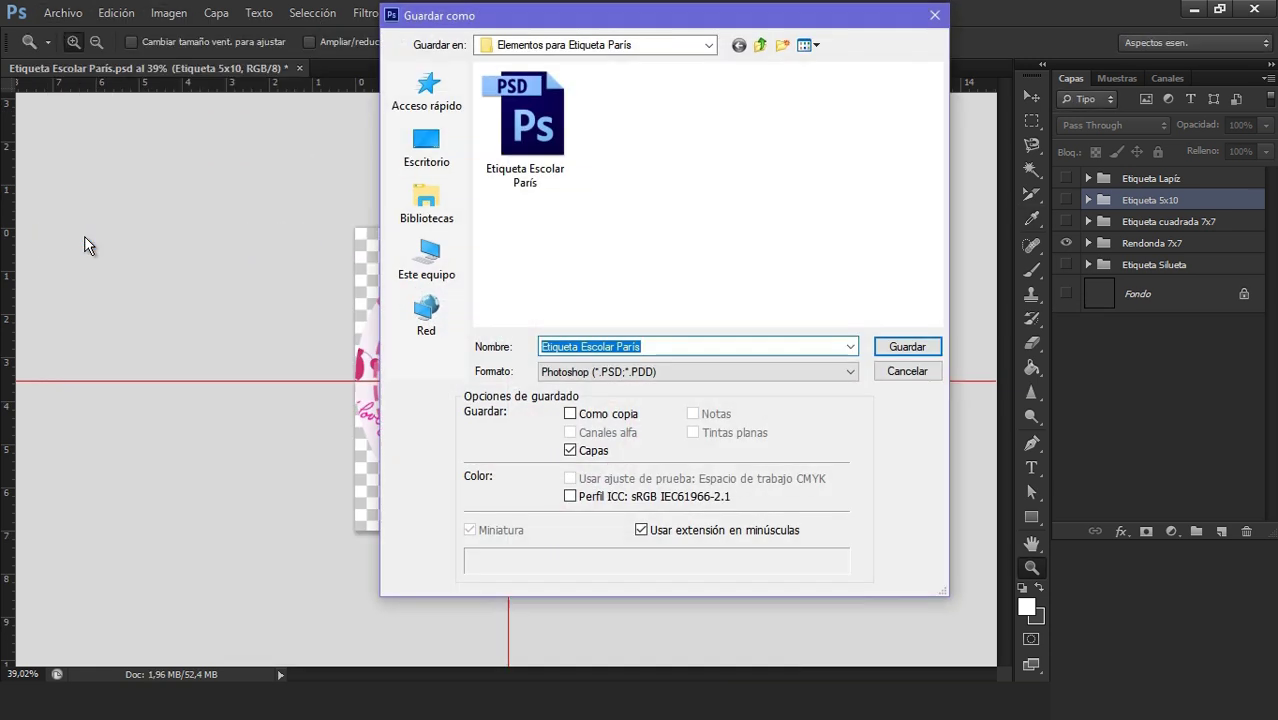
left_click(690, 371)
left_click(719, 500)
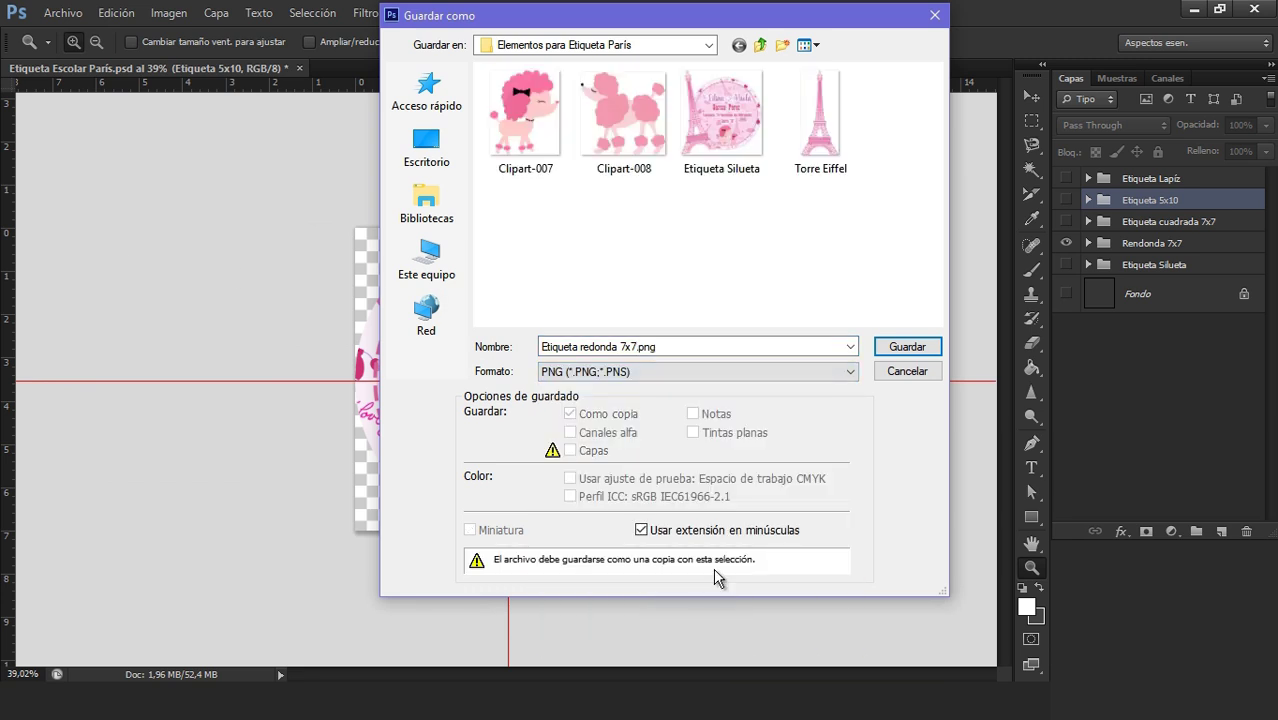
left_click(907, 346)
left_click(705, 215)
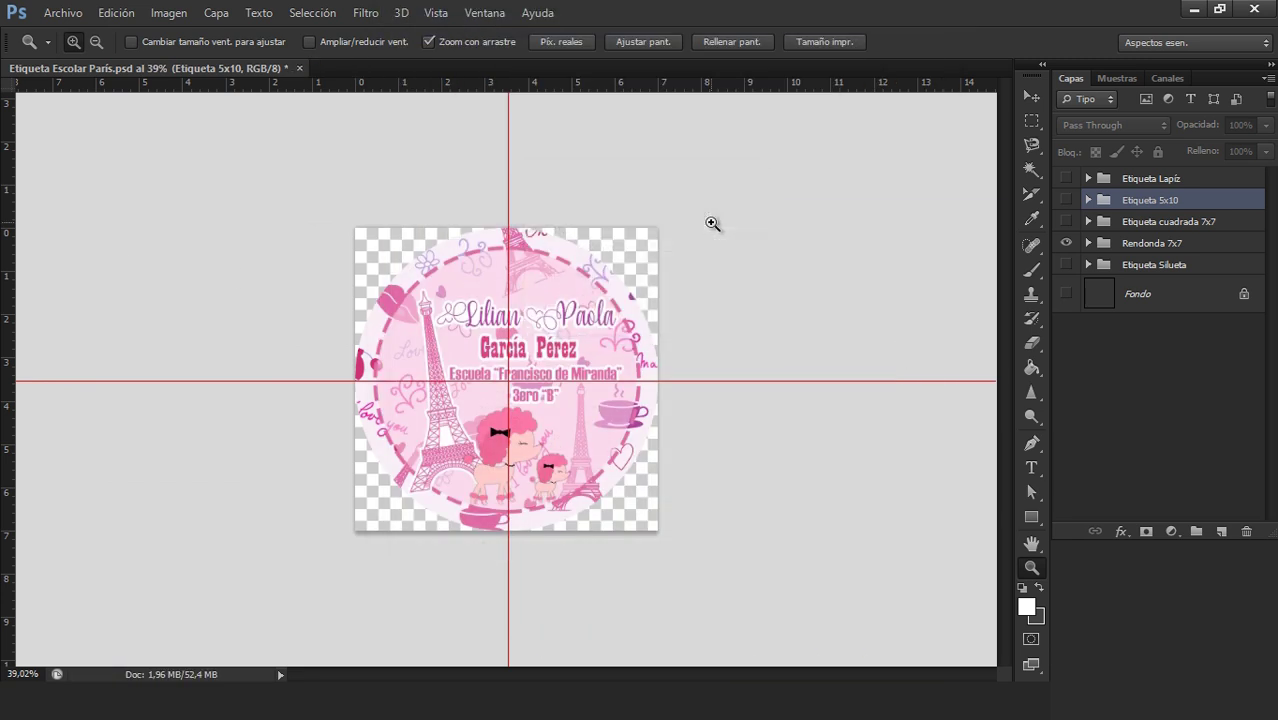
- Undo the canvas trim and switch the visible group from Rendonda 7x7 to Etiqueta cuadrada 7x7
key("ctrl+z")
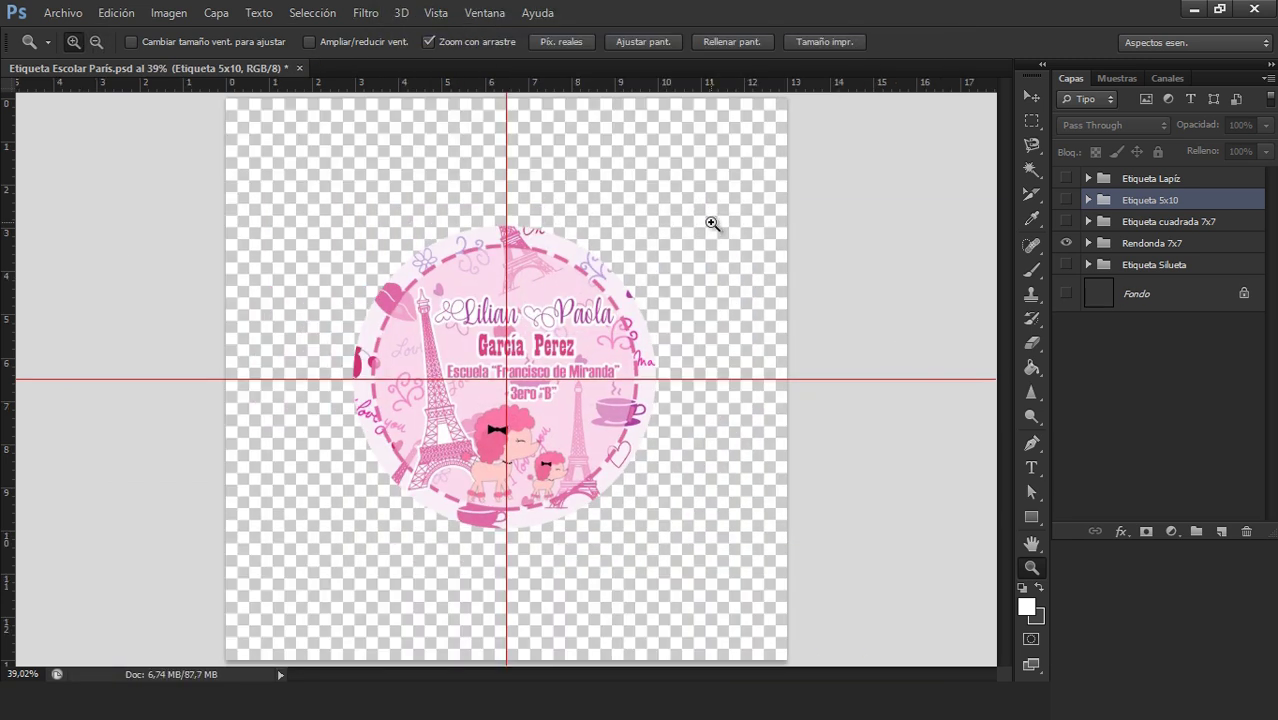
left_click(1064, 243)
left_click(1065, 221)
- Trim the transparent canvas area around the square 7x7 label
left_click(167, 12)
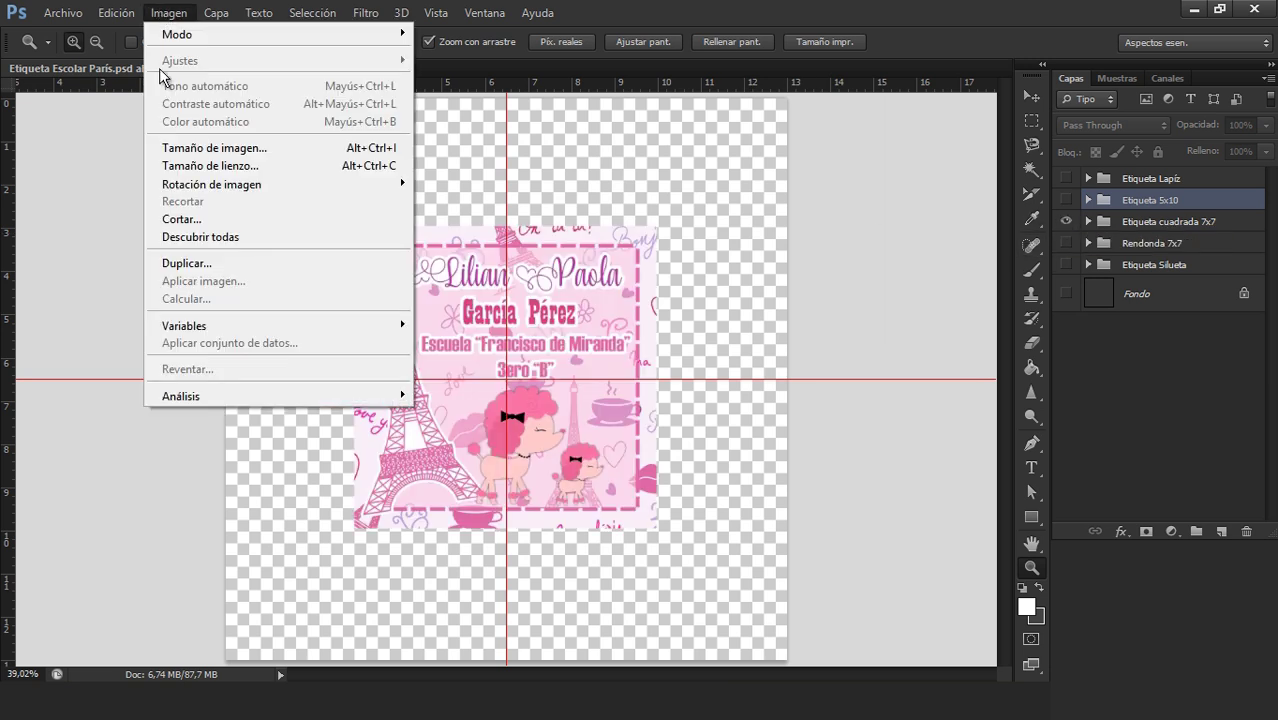
left_click(182, 218)
left_click(756, 201)
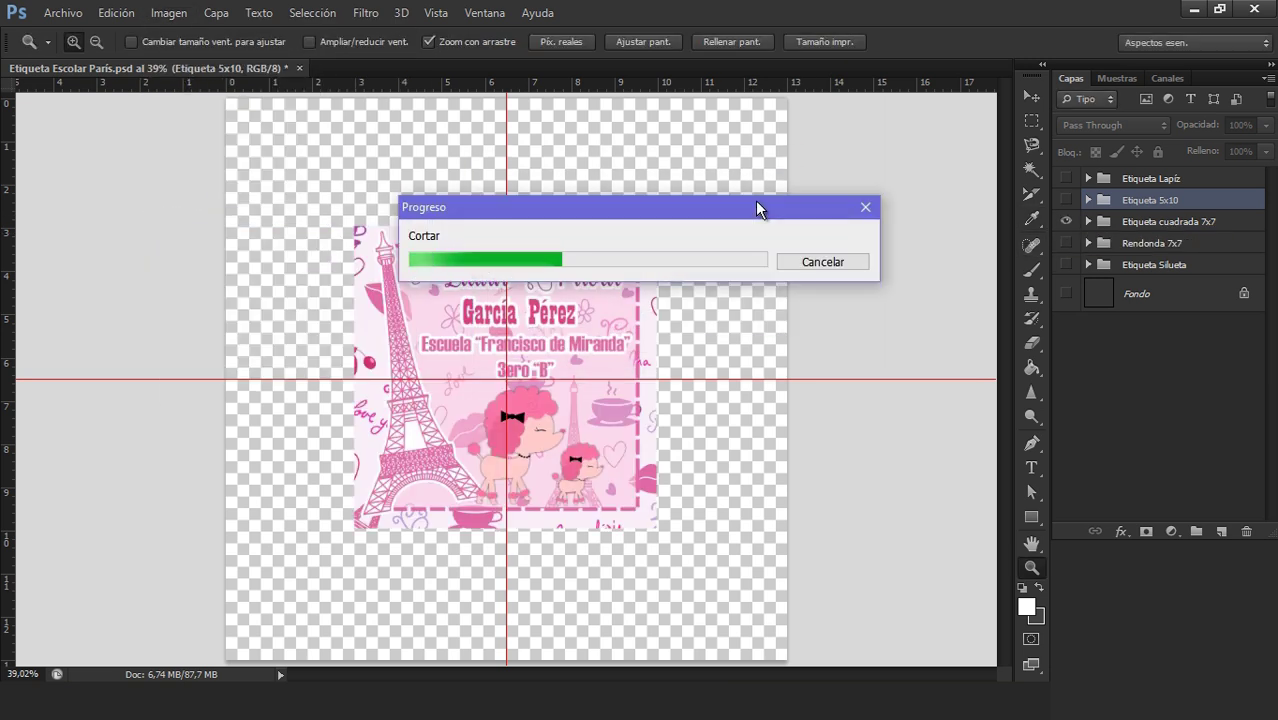
- Save the square label as a PNG copy named Etiqueta cuadrada 7x7
left_click(62, 12)
left_click(90, 238)
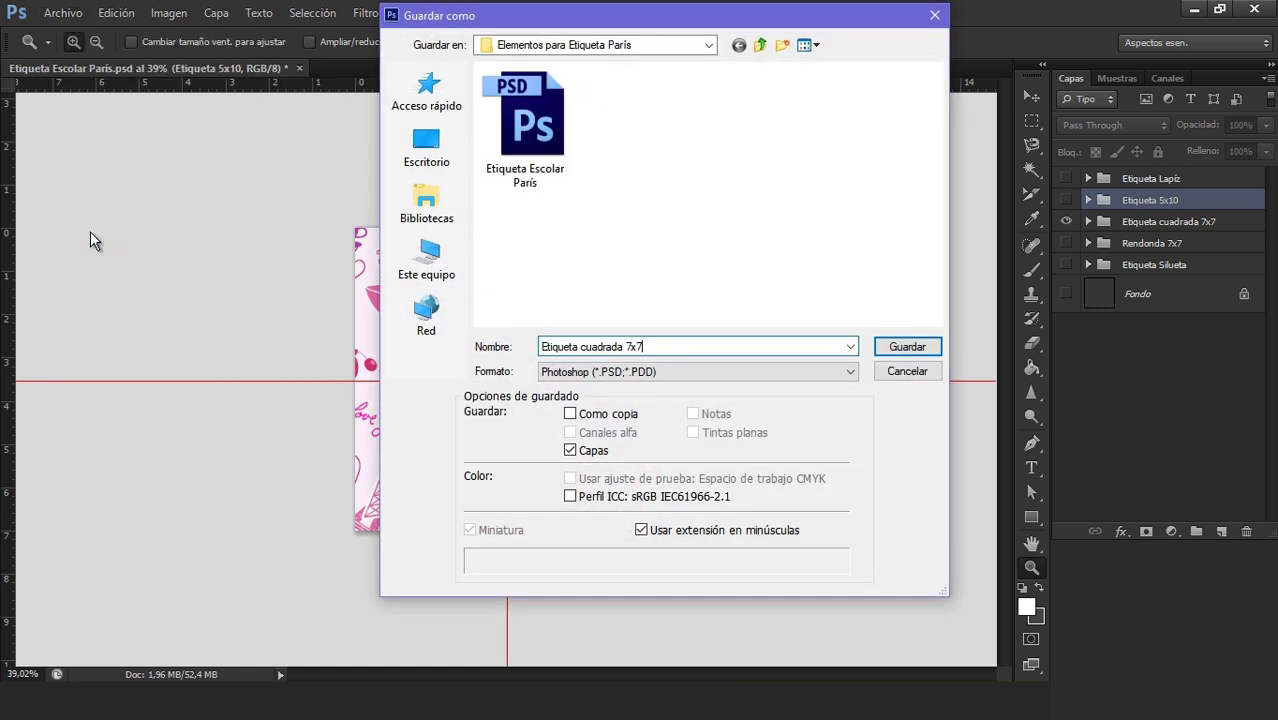
left_click(697, 371)
left_click(620, 589)
left_click(905, 346)
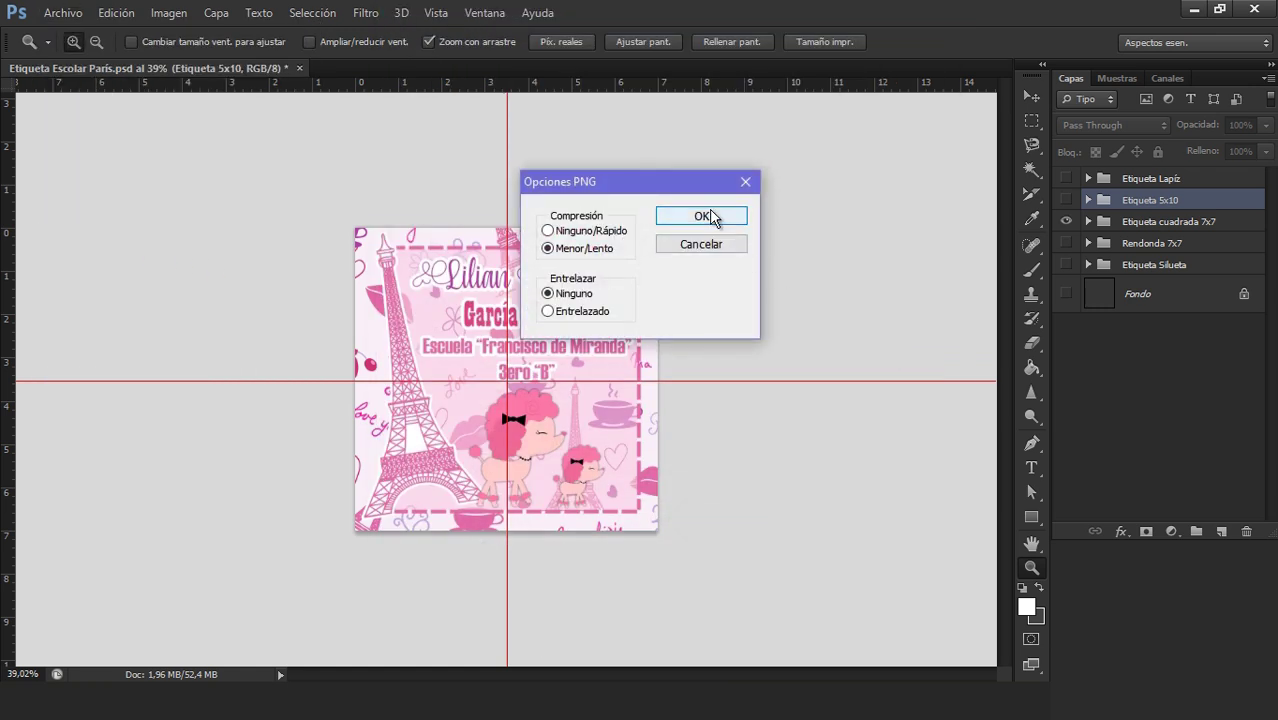
left_click(709, 213)
- Undo the canvas trim and switch the visible group from Etiqueta cuadrada 7x7 to Etiqueta 5x10
key("ctrl+z")
left_click(1066, 221)
left_click(1066, 200)
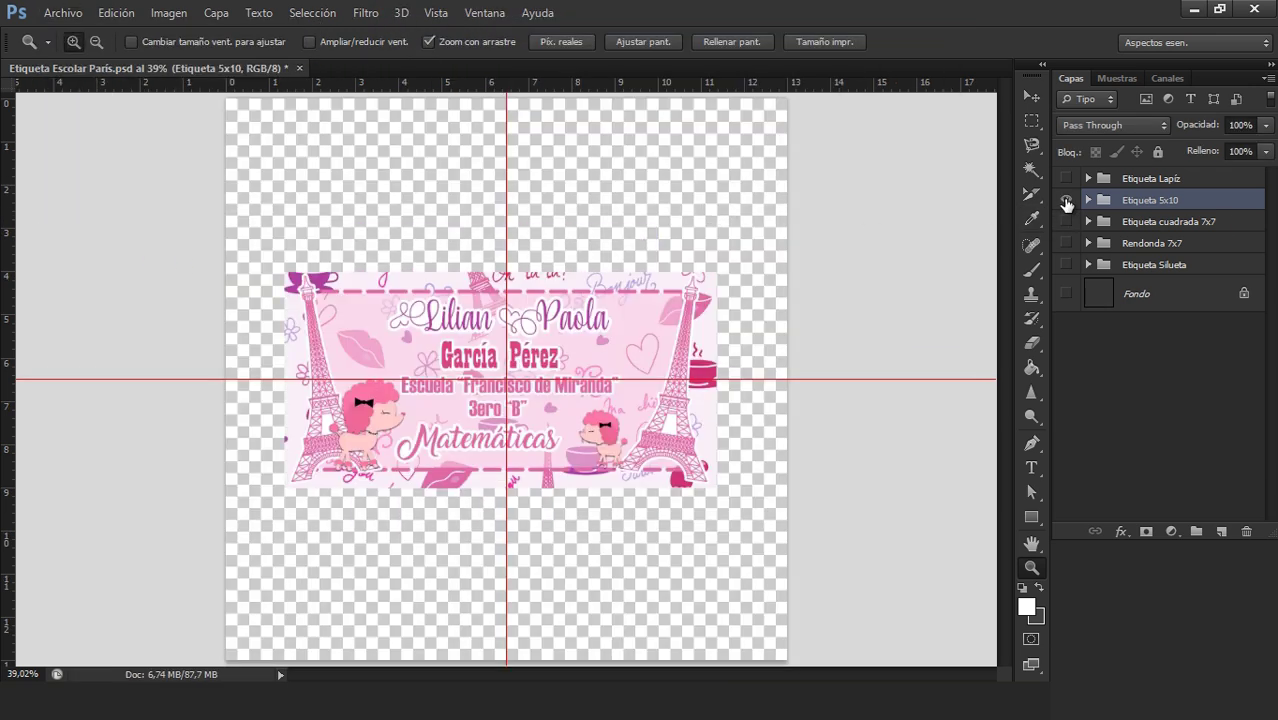
- Trim the transparent canvas area around the 5x10 book label
left_click(163, 12)
left_click(180, 218)
left_click(746, 204)
- Save the book label as a PNG copy named Etiqueta 5x10
left_click(62, 12)
left_click(94, 237)
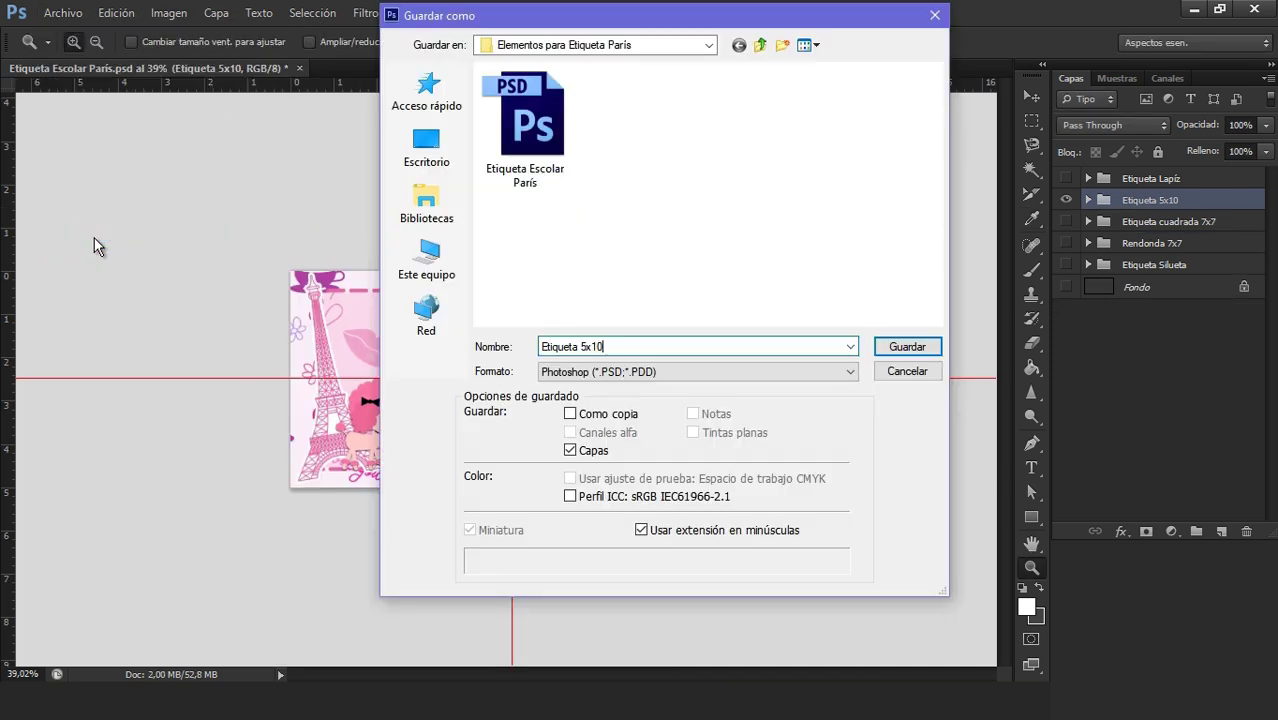
left_click(850, 371)
left_click(700, 391)
left_click(907, 346)
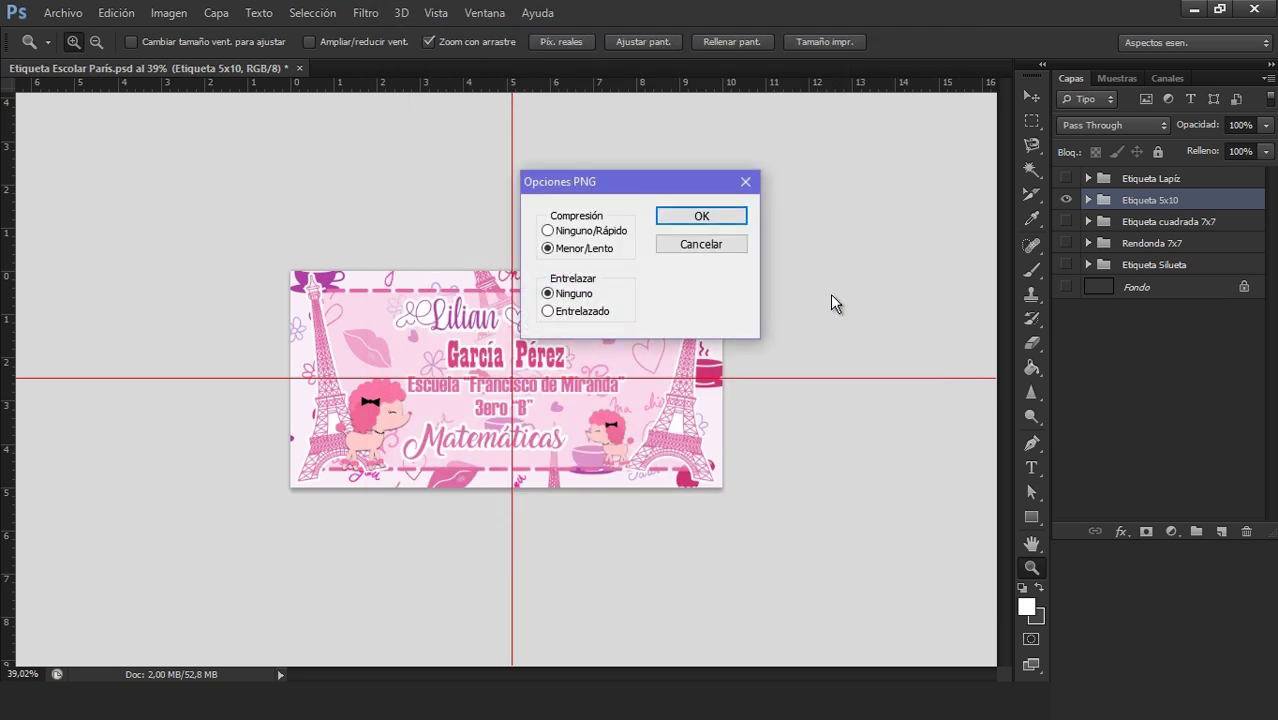
left_click(702, 214)
- Hide the Etiqueta 5x10 group, show Etiqueta Lapíz and trim the transparent canvas around the pencil label
left_click(1066, 199)
left_click(1066, 178)
left_click(169, 12)
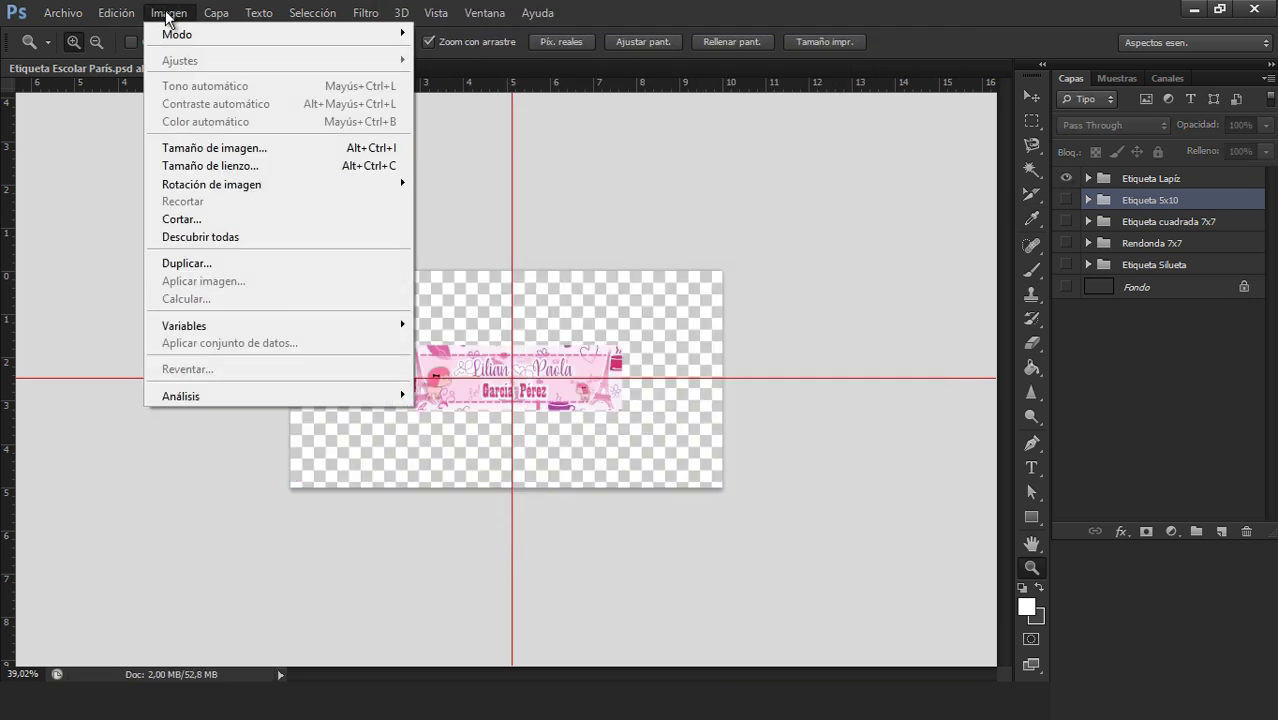
left_click(180, 220)
left_click(760, 204)
key("z")
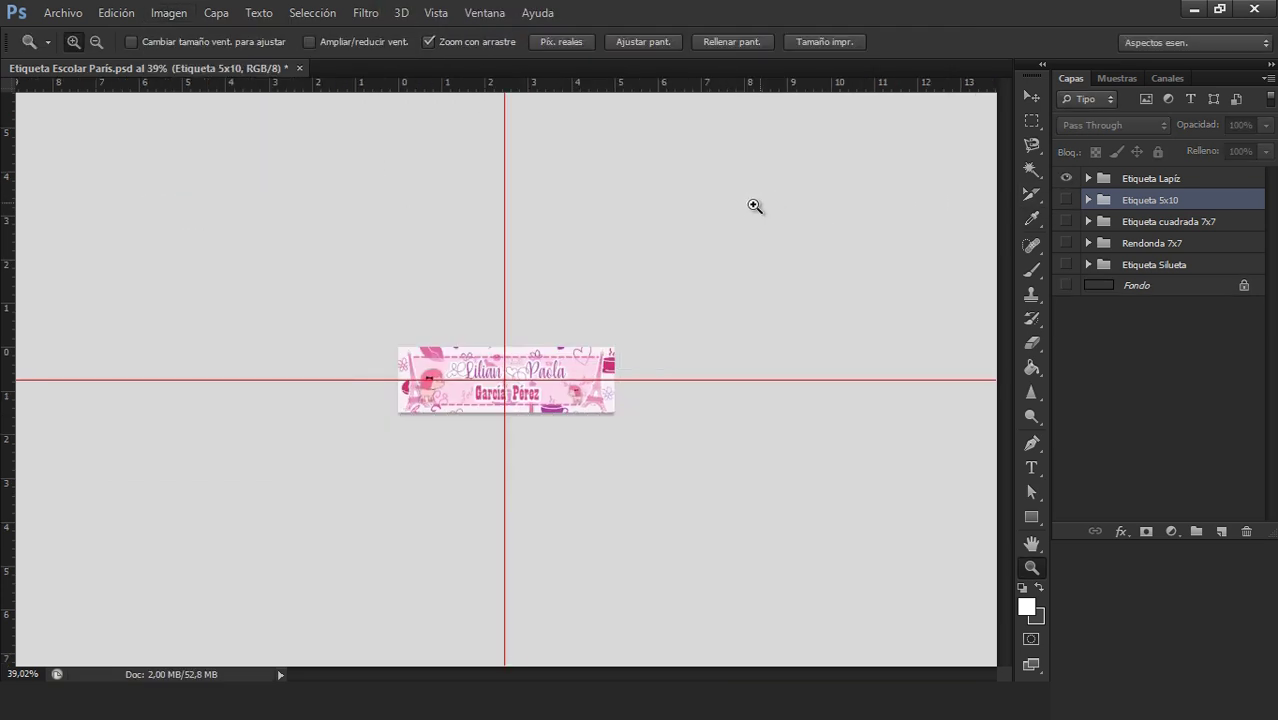
- Save the pencil label as a PNG copy named Etiqueta Lapíz and undo the last canvas changes
left_click(62, 12)
left_click(84, 232)
left_click(700, 371)
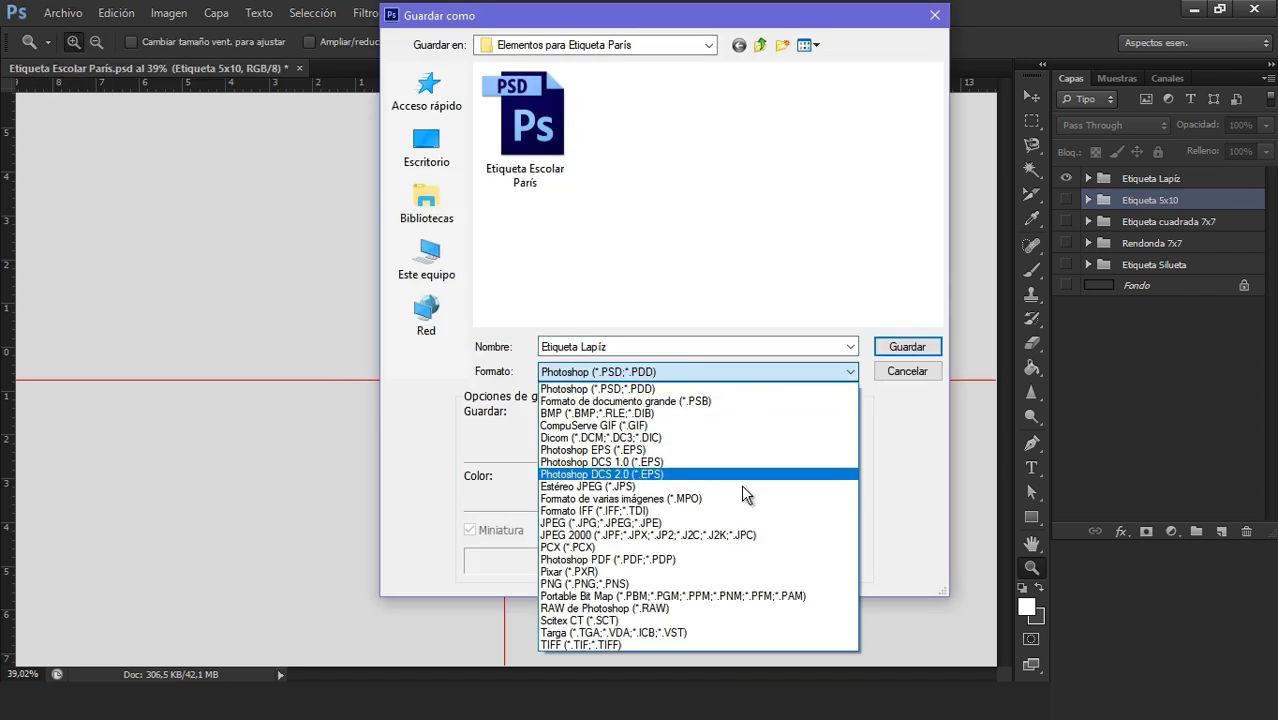
left_click(680, 580)
left_click(907, 346)
left_click(702, 215)
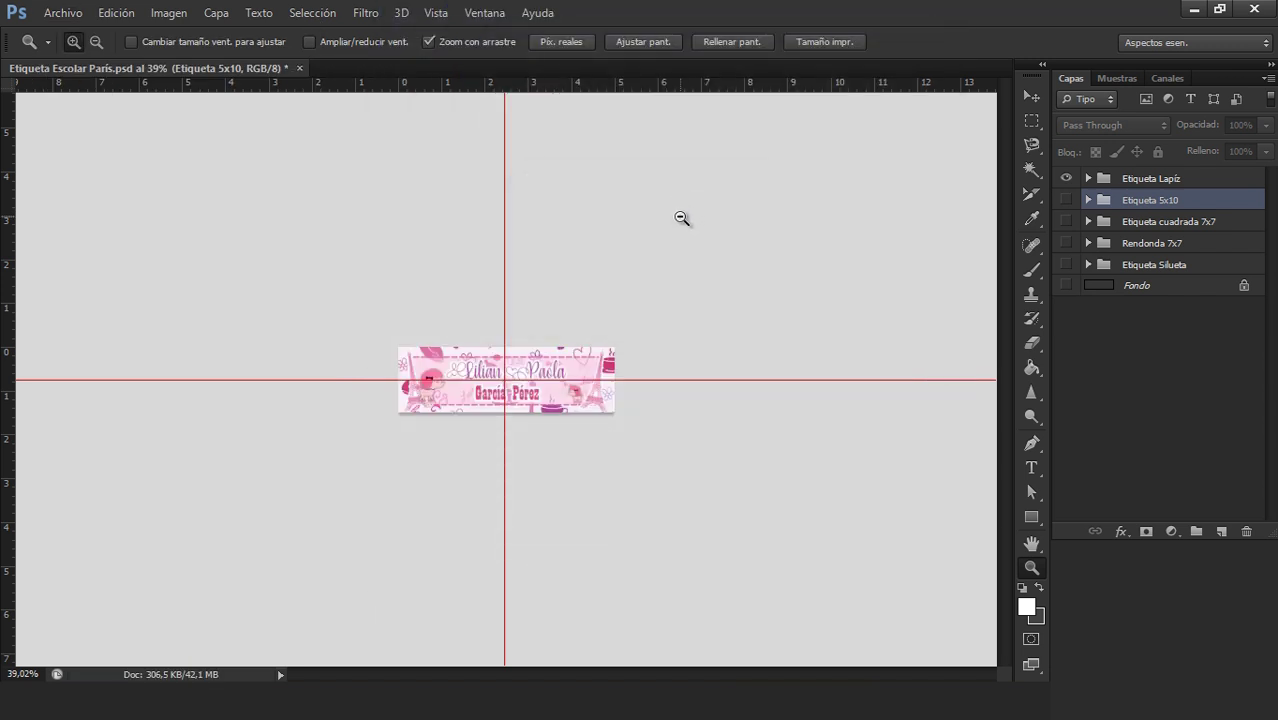
key("ctrl+alt+z")
key("ctrl+alt+z")
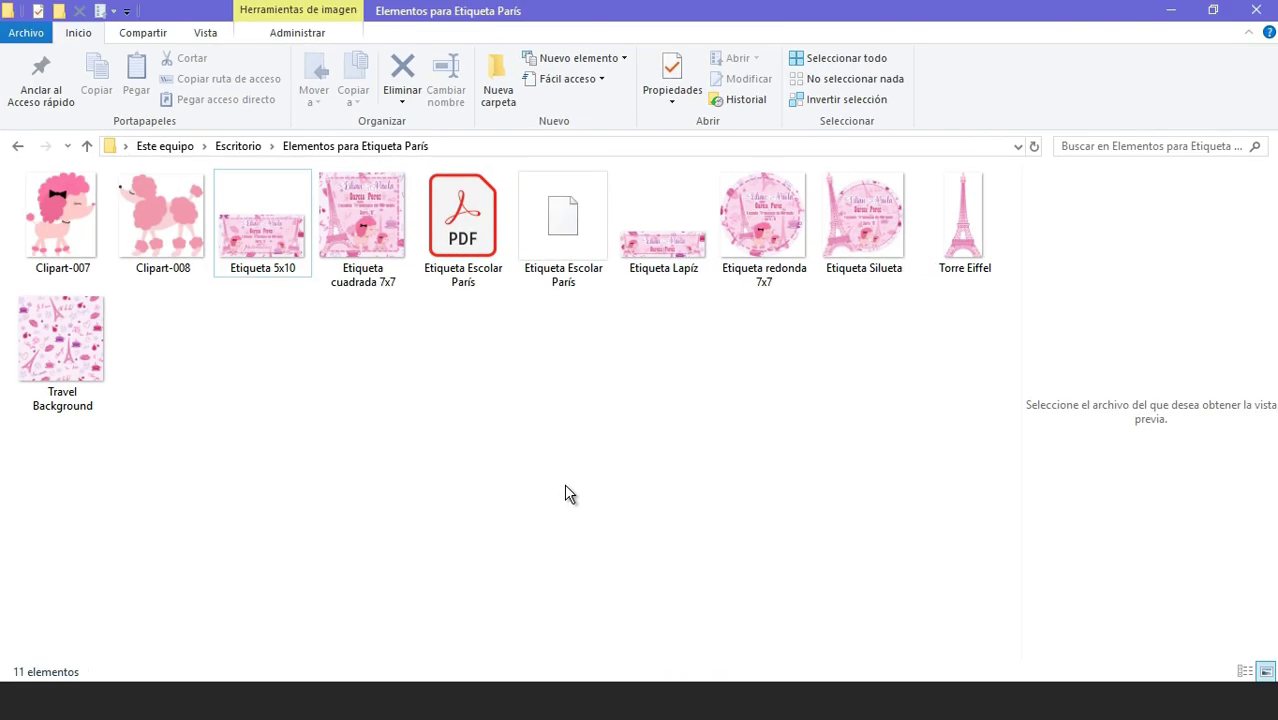
- Open an exported label PNG in the photo viewer and browse the other exported labels to check them
double_click(857, 284)
key("Left")
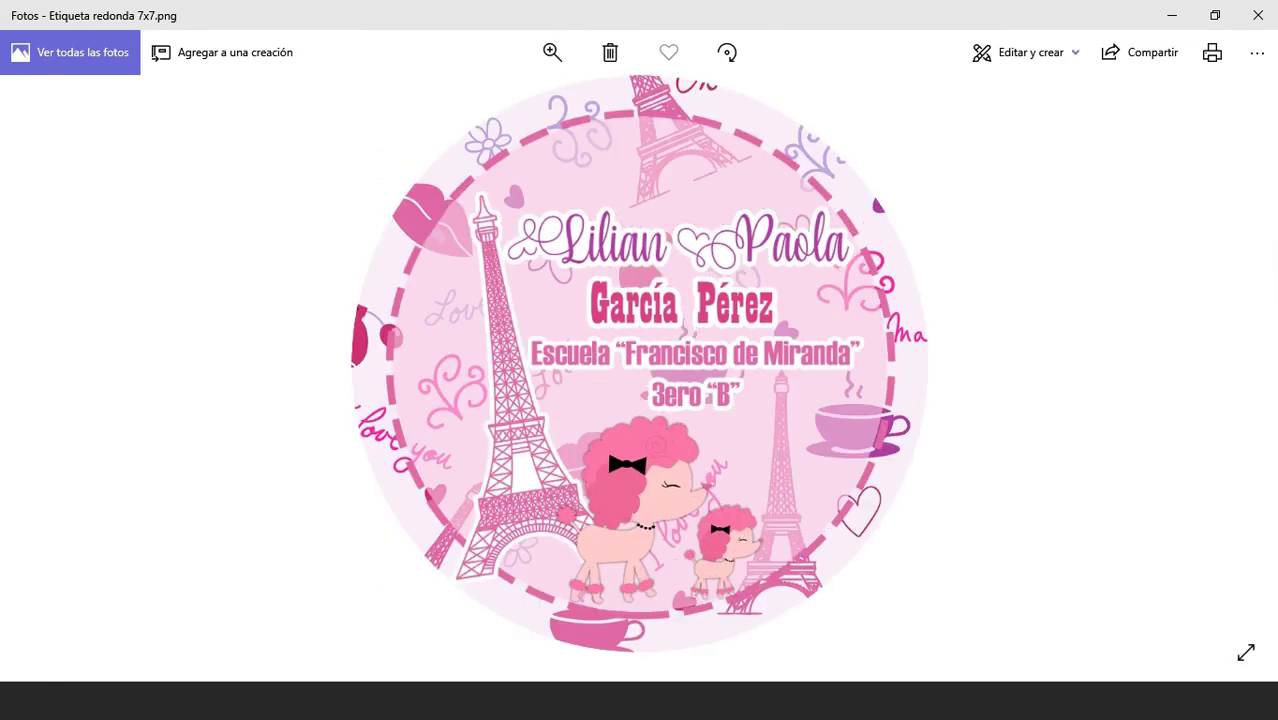
key("Left")
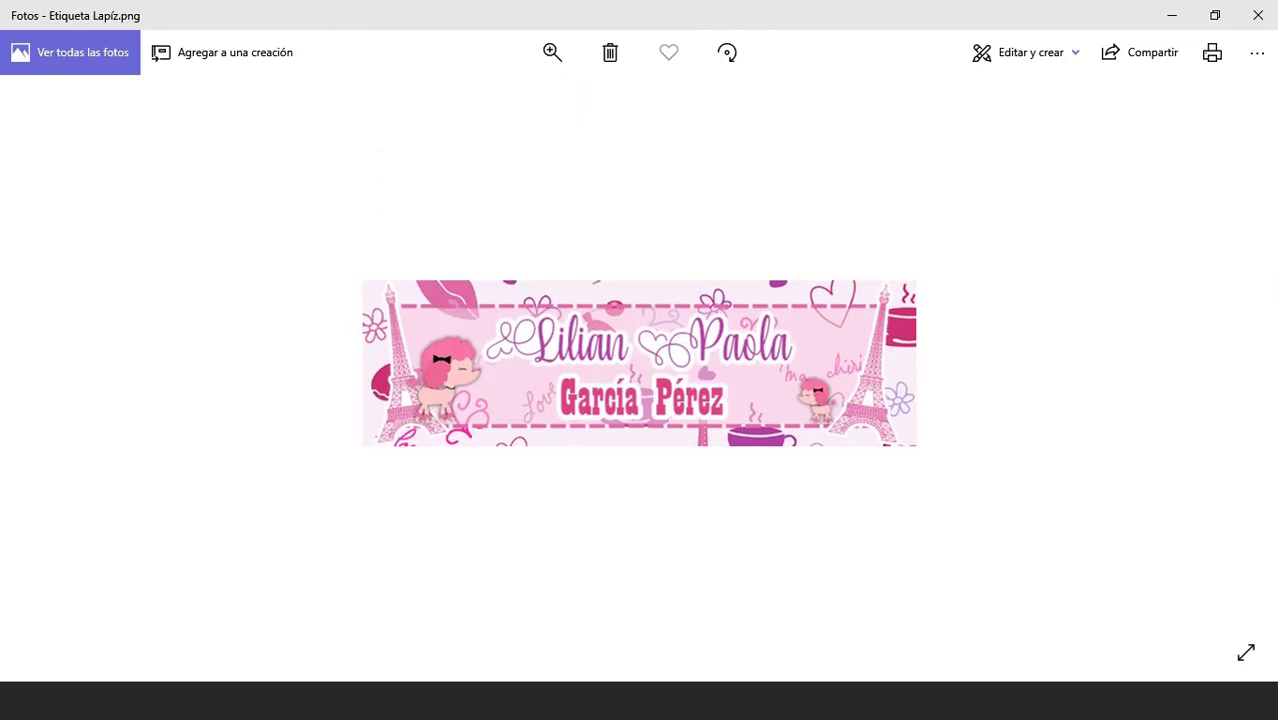
key("Left")
key("Left")
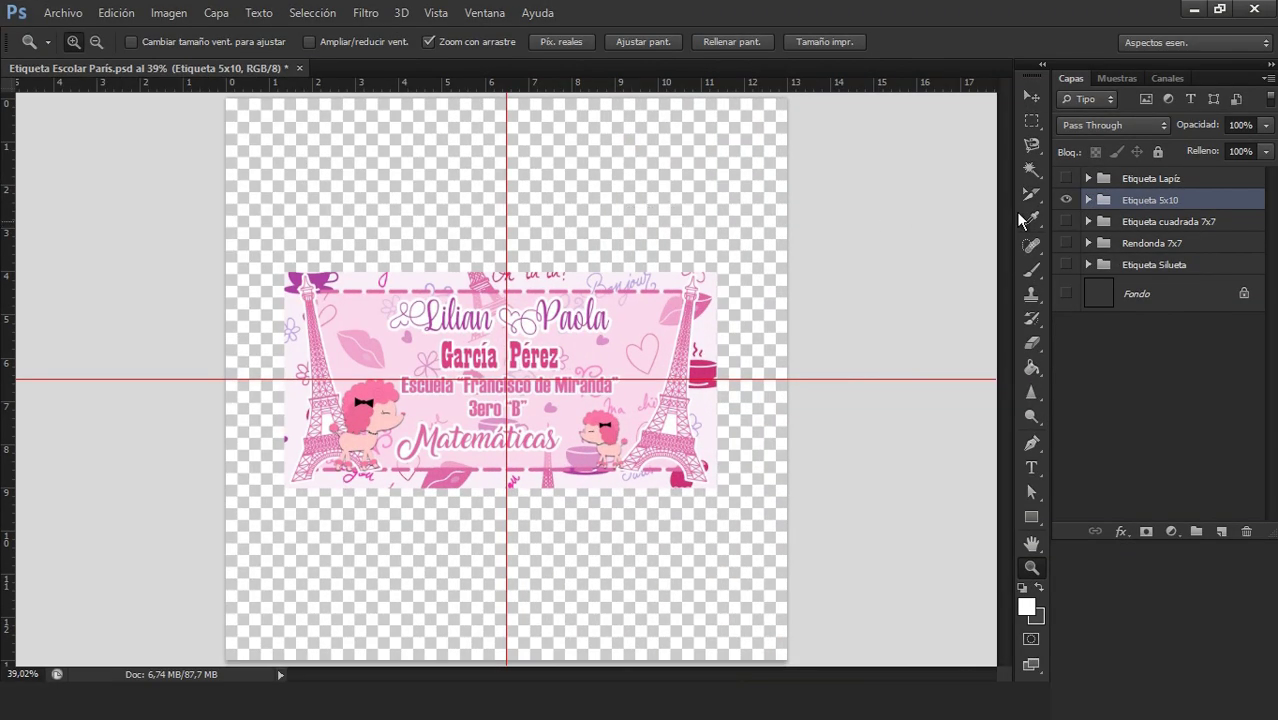
- In Photoshop, show only the Etiqueta Silueta group and create a Letter document, 8.5 x 11 inches at 300 pixels/inch, with a white background
left_click(1066, 200)
left_click(1066, 264)
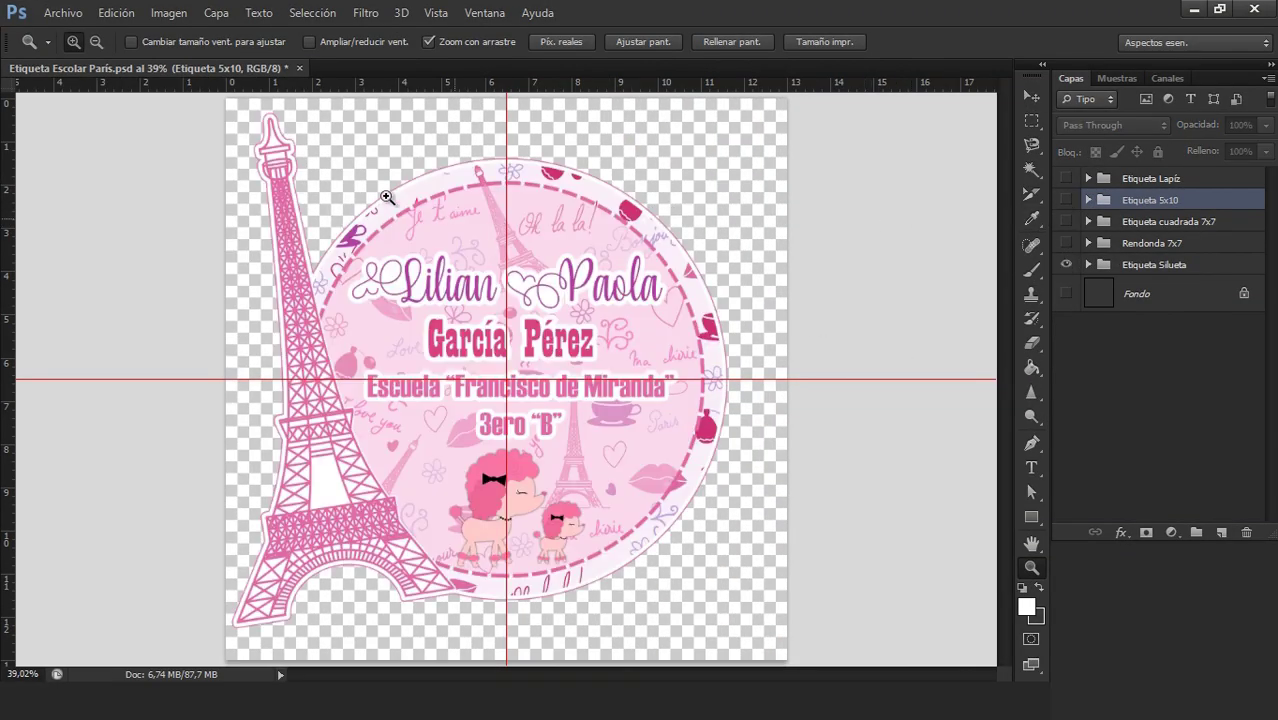
left_click(62, 12)
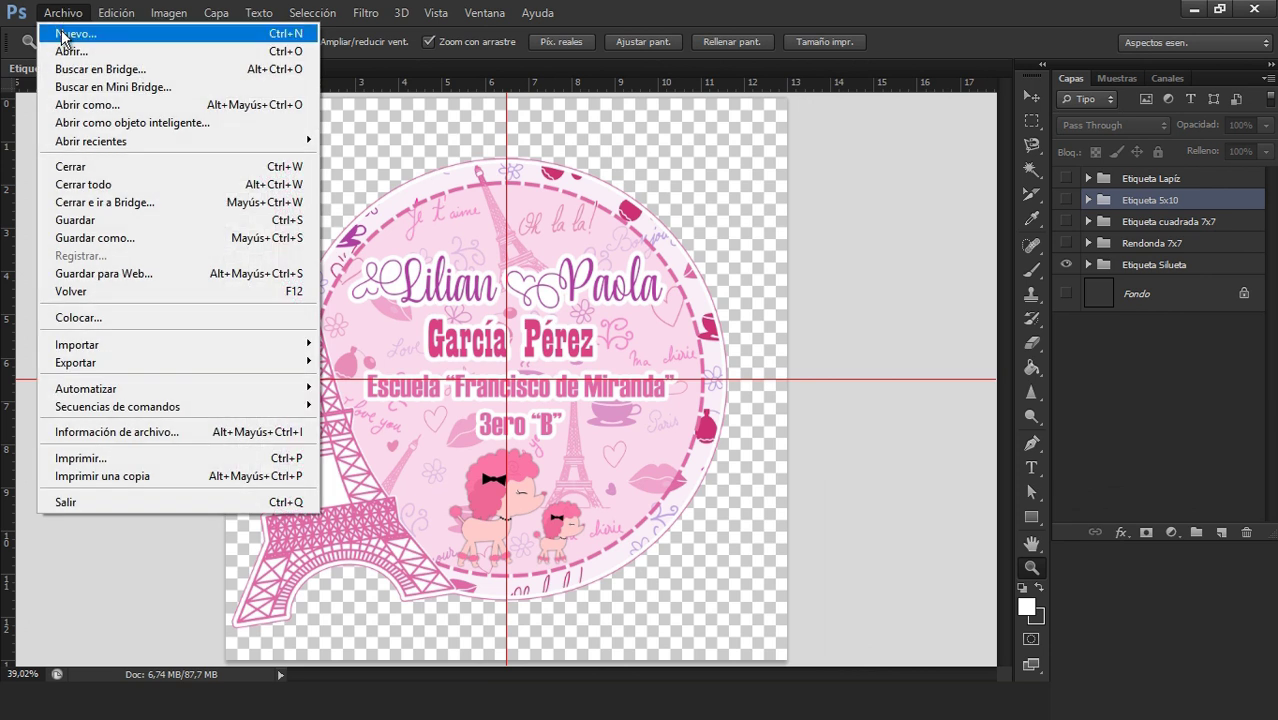
left_click(62, 36)
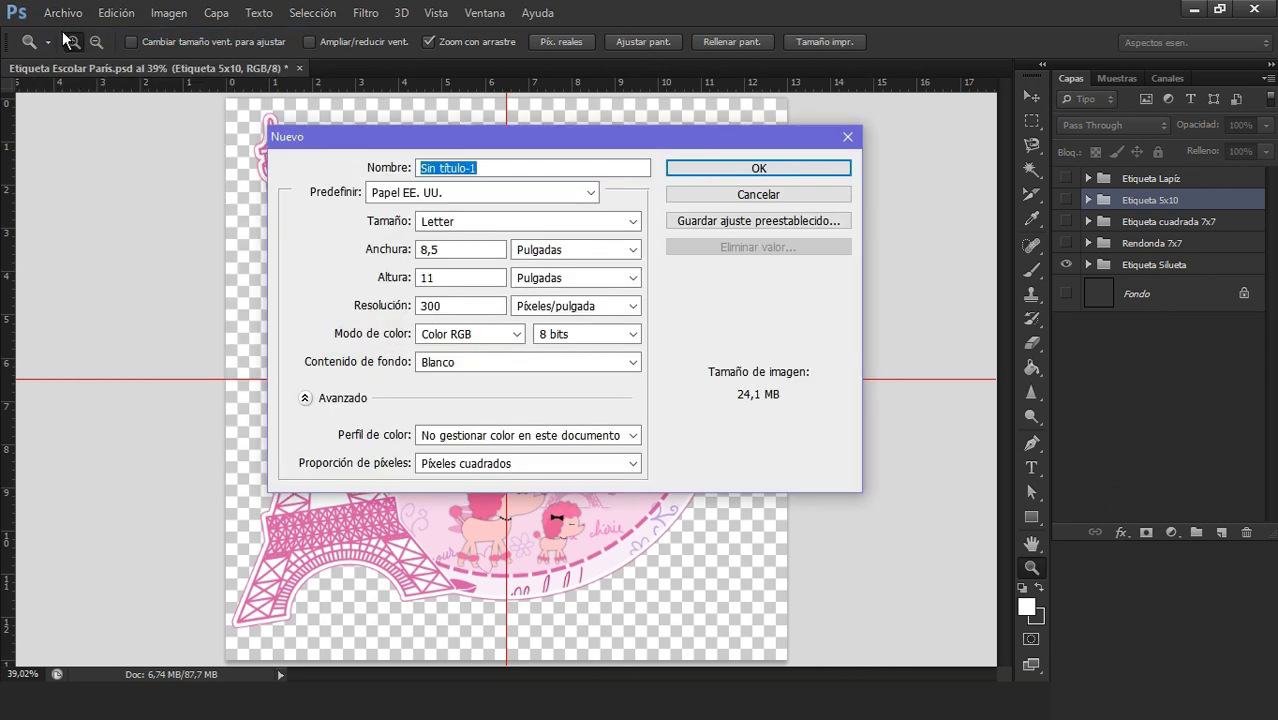
left_click(552, 226)
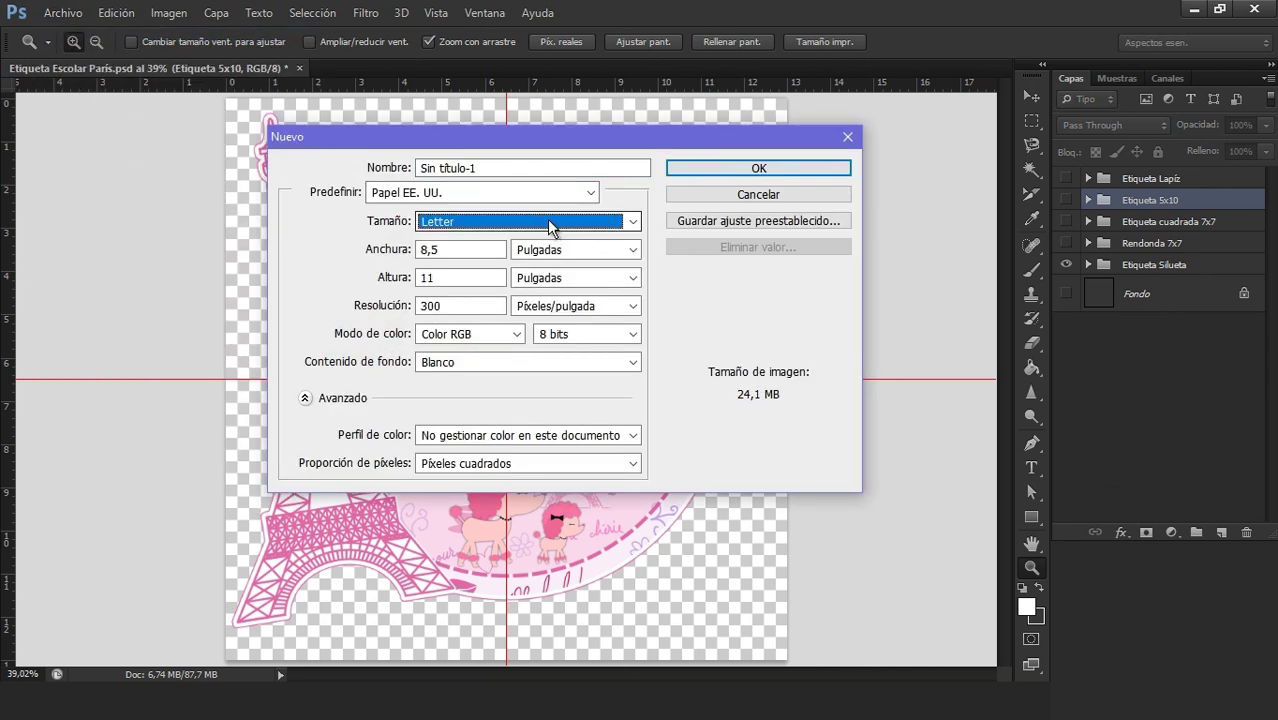
left_click(733, 168)
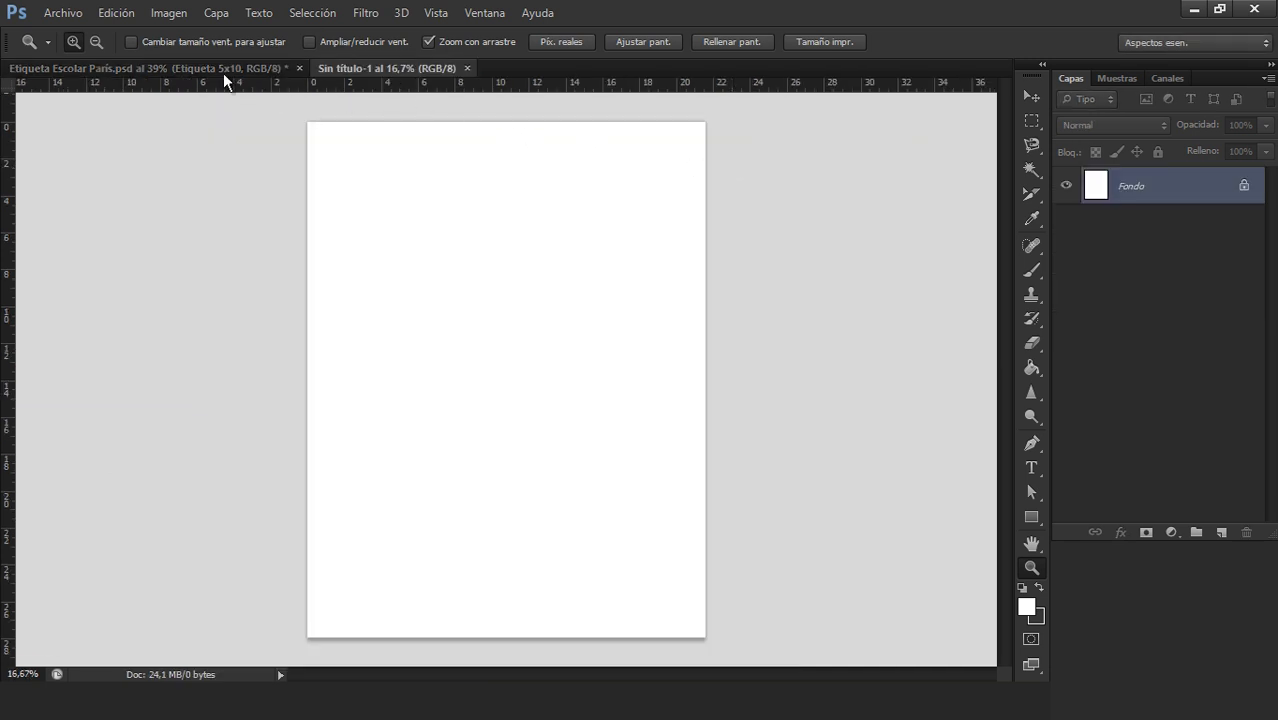
- Duplicate the silhouette label image as merged layers only and place the copy in the upper-left part of the Letter page
left_click(209, 66)
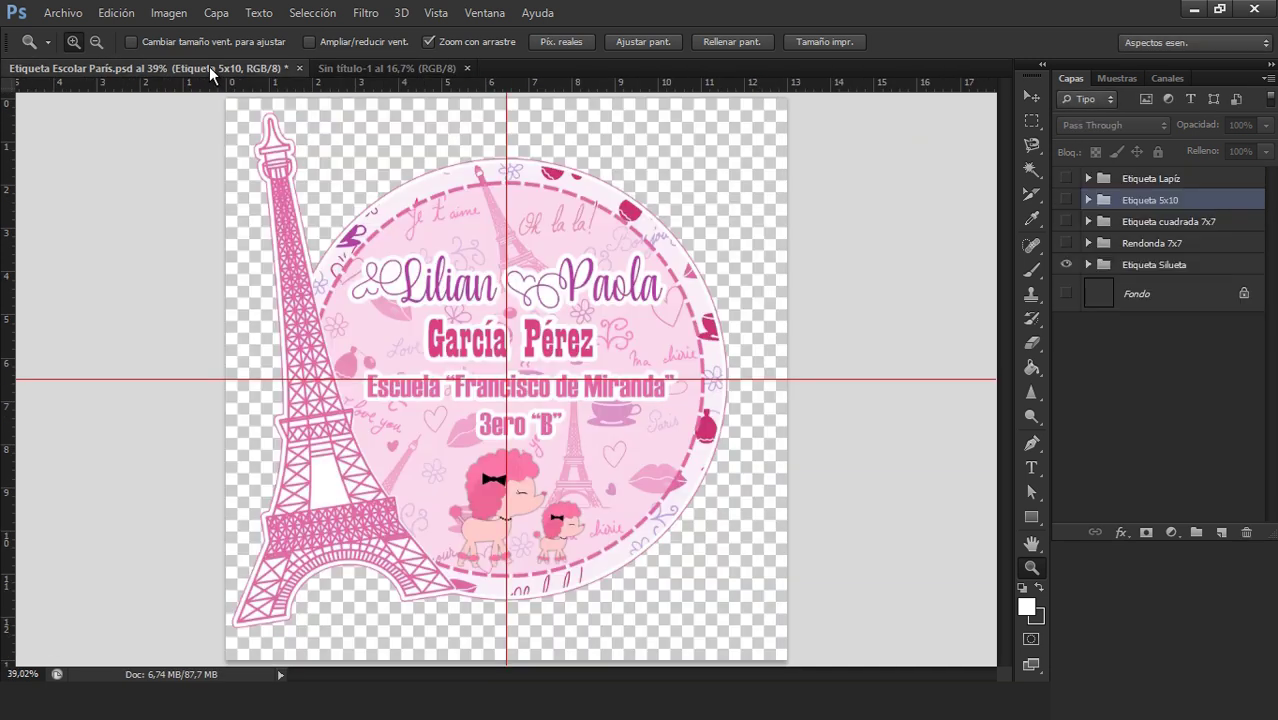
left_click(1172, 266)
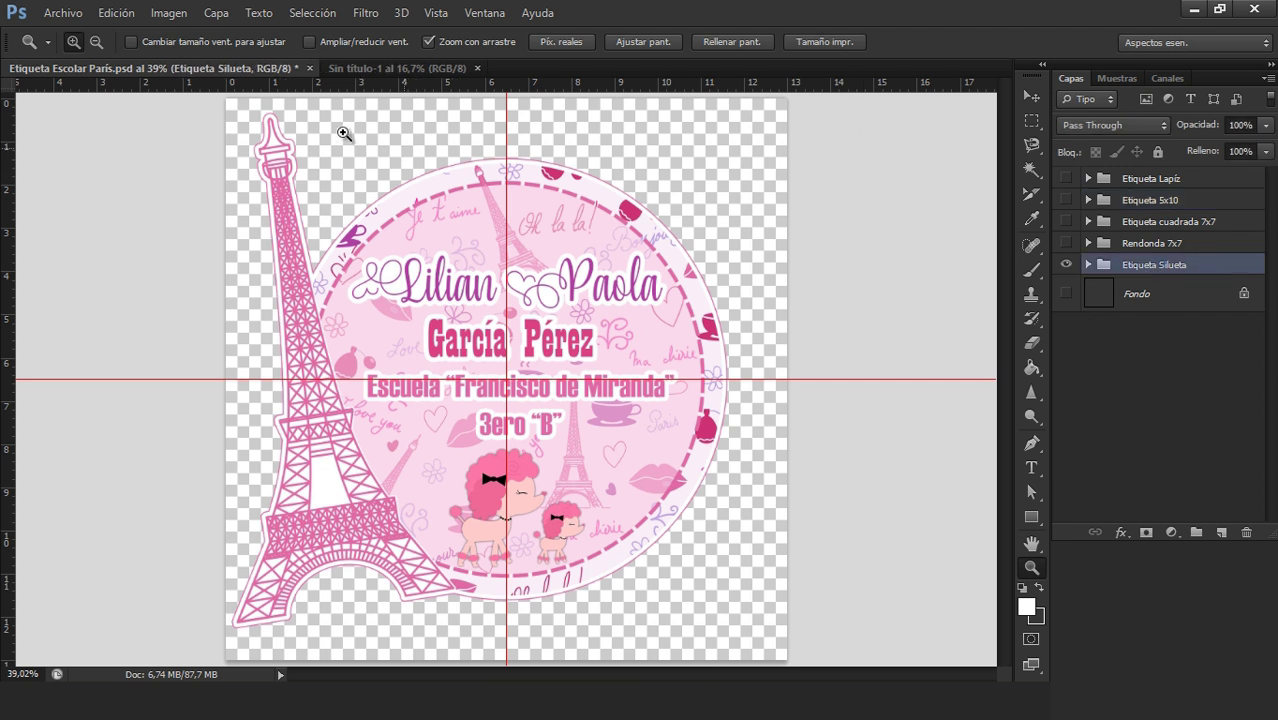
left_click(169, 14)
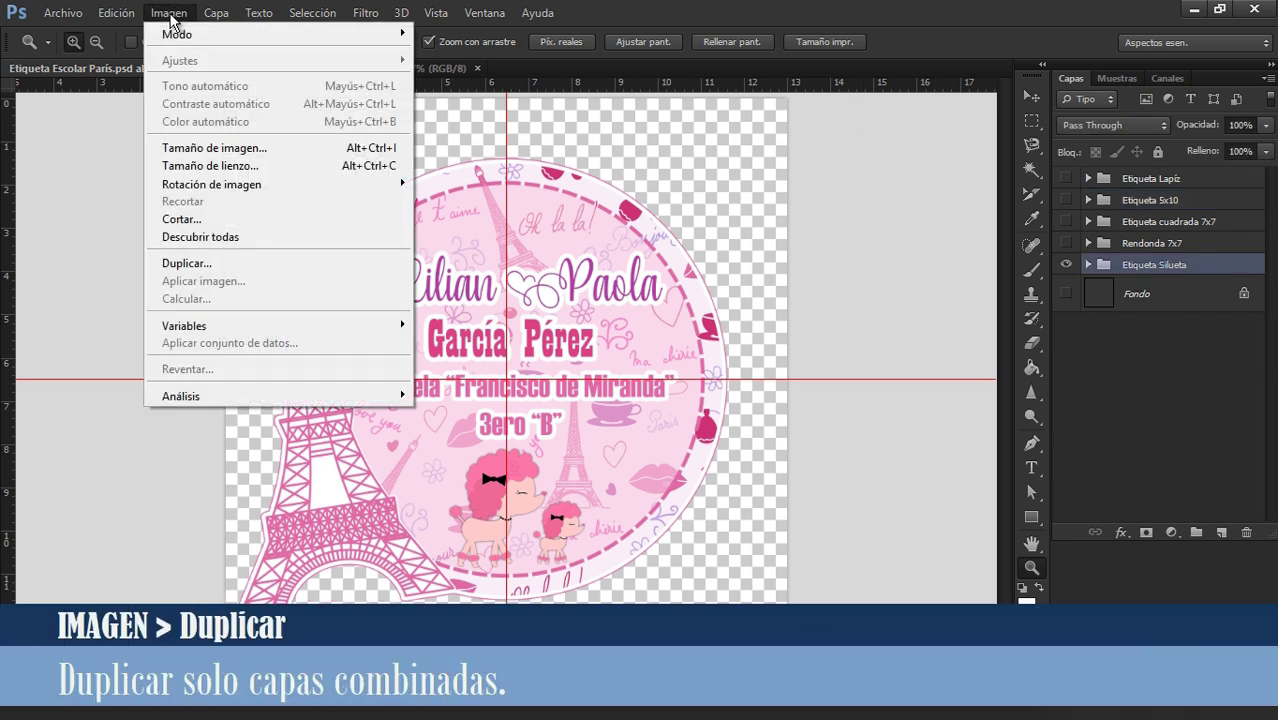
left_click(202, 264)
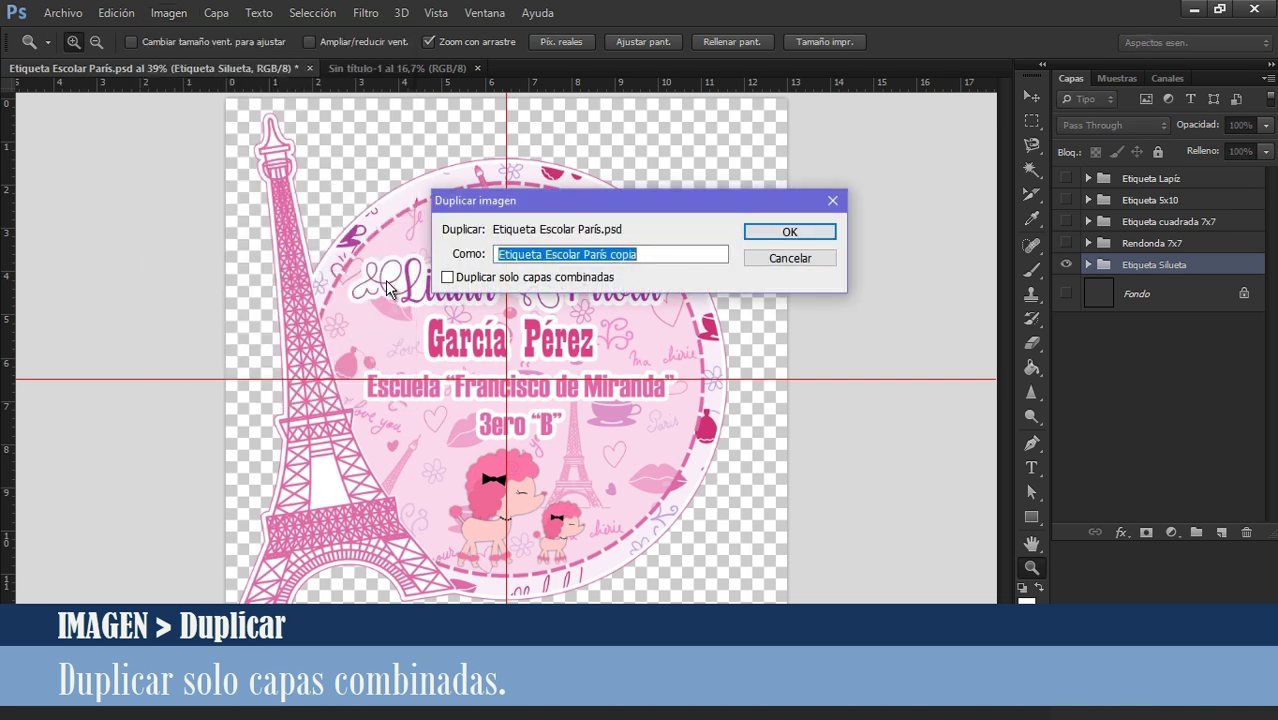
left_click(447, 278)
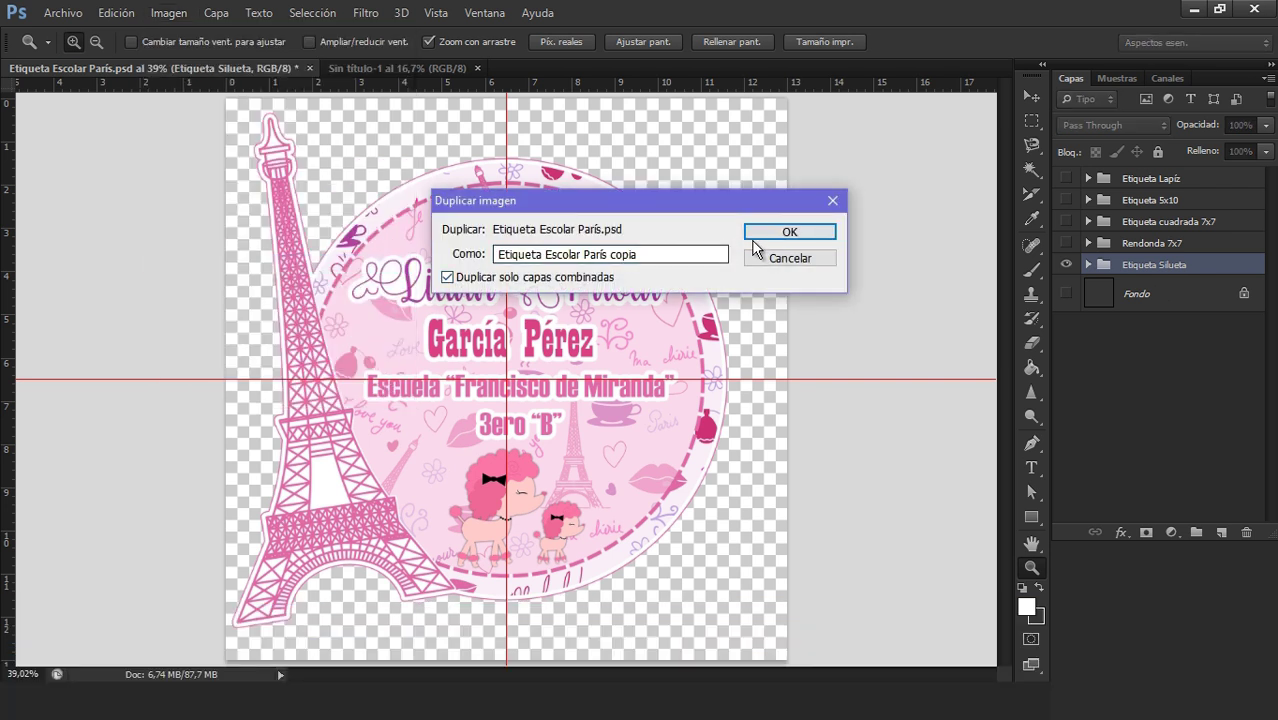
left_click(785, 230)
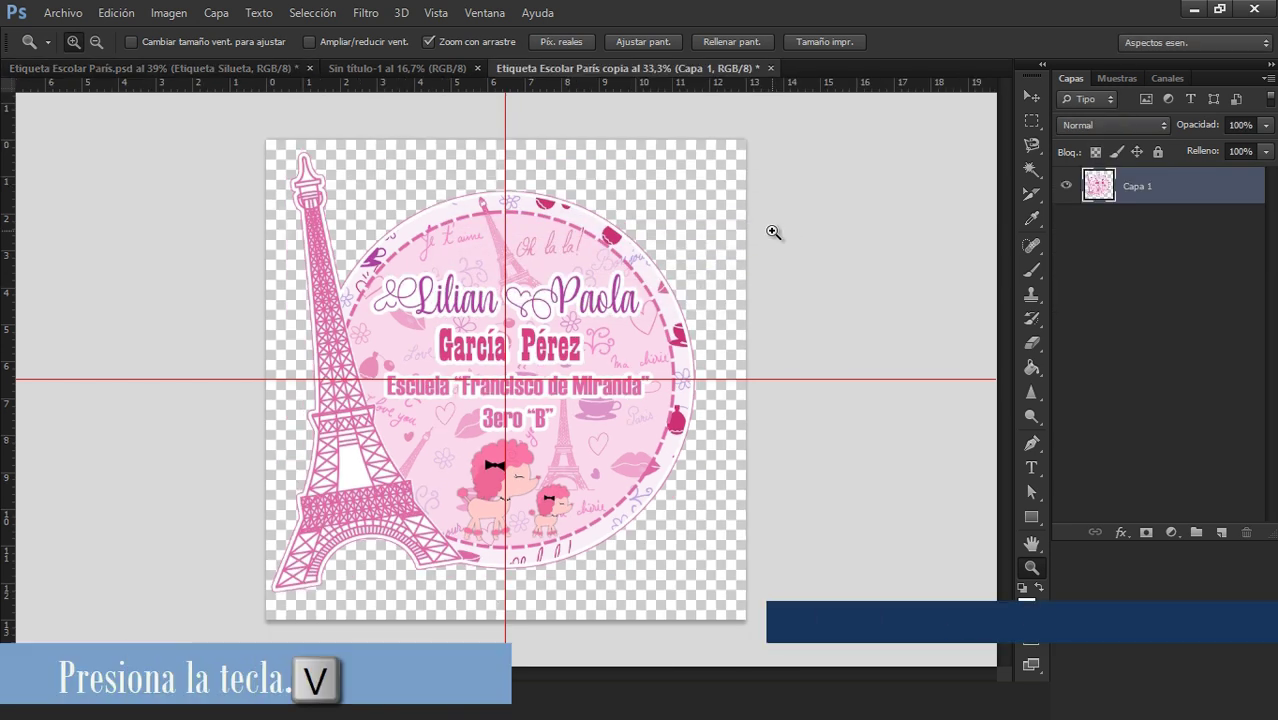
key("v")
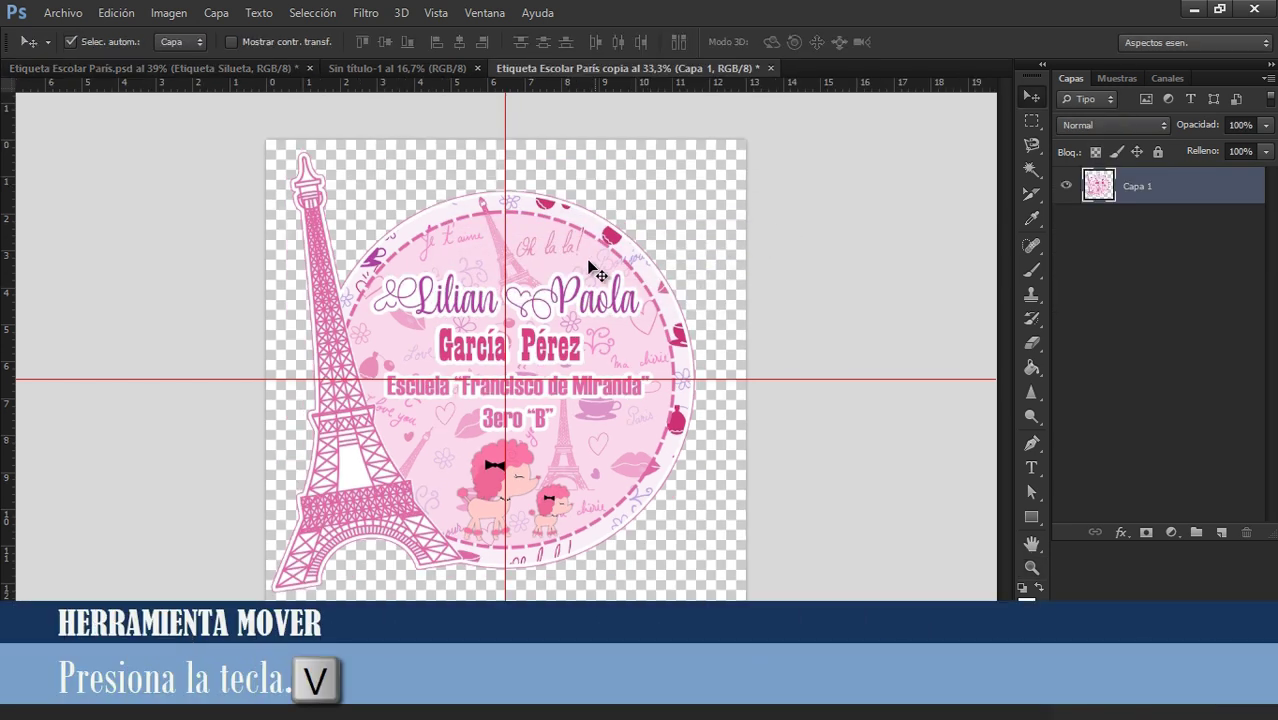
left_click_drag(572, 298, 456, 247)
- In the label document, hide the Etiqueta Silueta group, then show and select the Rendonda 7x7 group
left_click(240, 66)
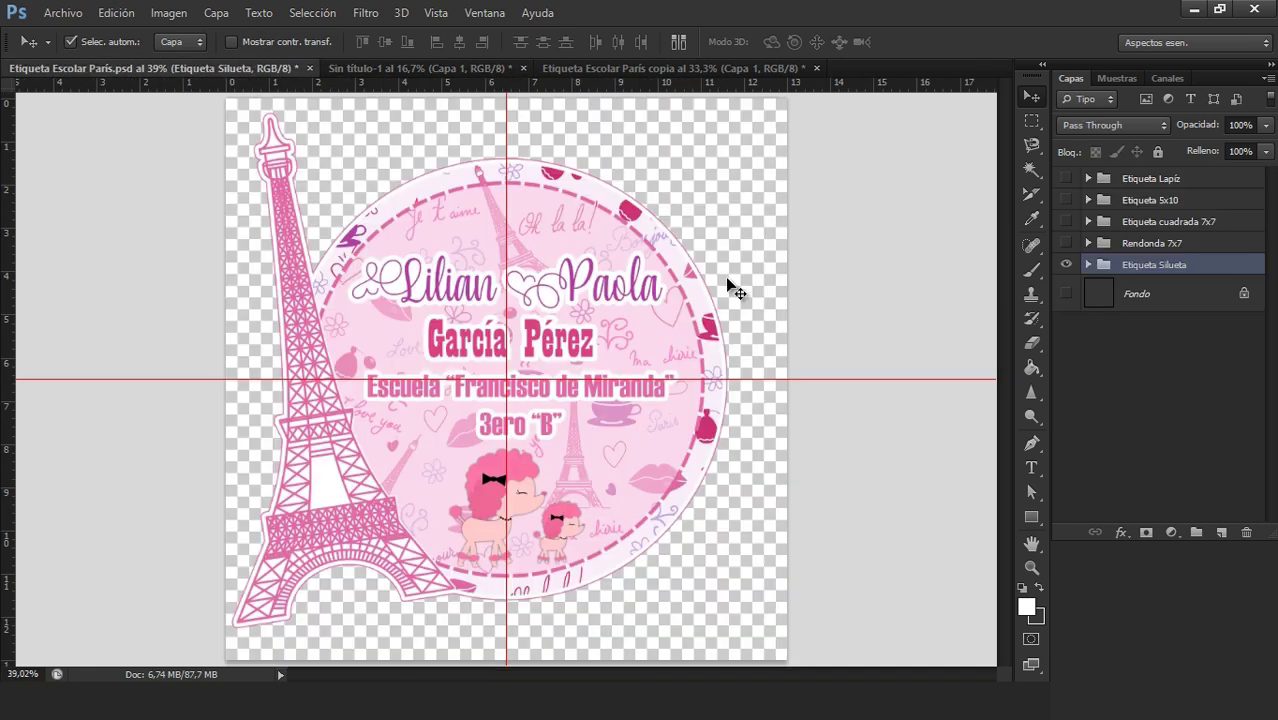
left_click(1066, 264)
left_click(1067, 242)
left_click(1129, 244)
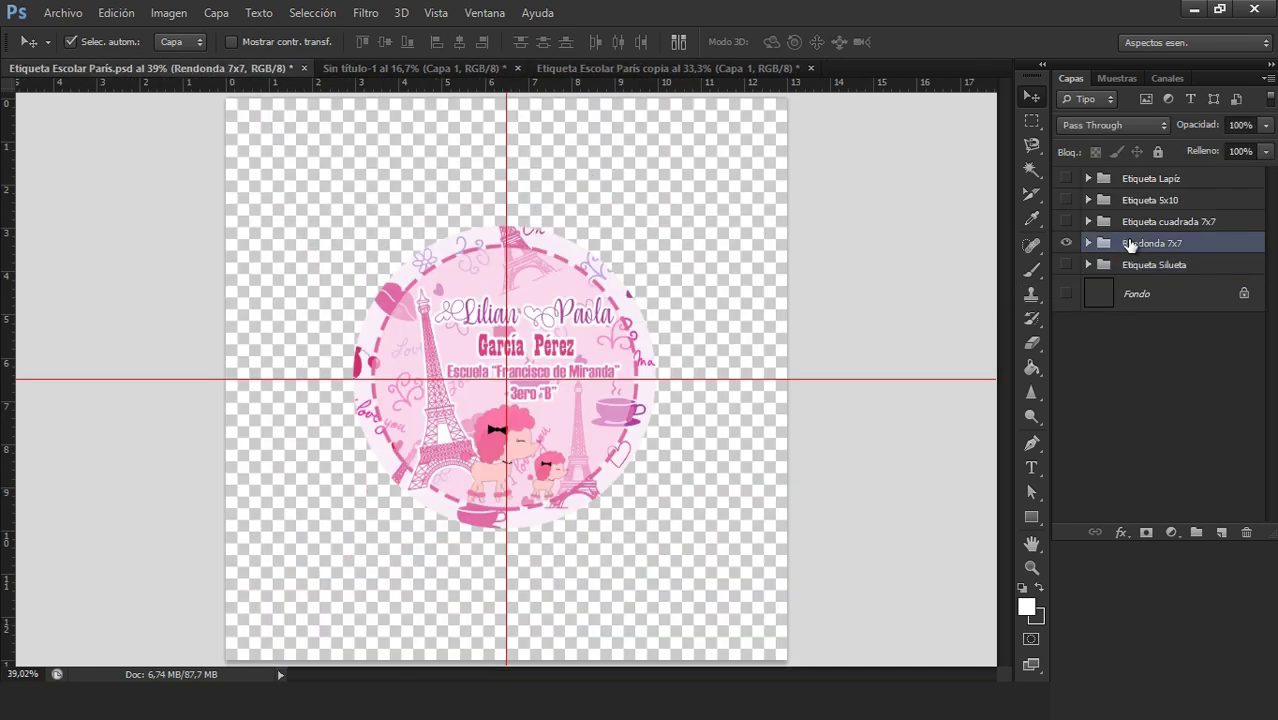
- Duplicate the round label image as merged layers only and place the copy beside the silhouette label on the Letter page
left_click(169, 12)
left_click(277, 260)
key("Return")
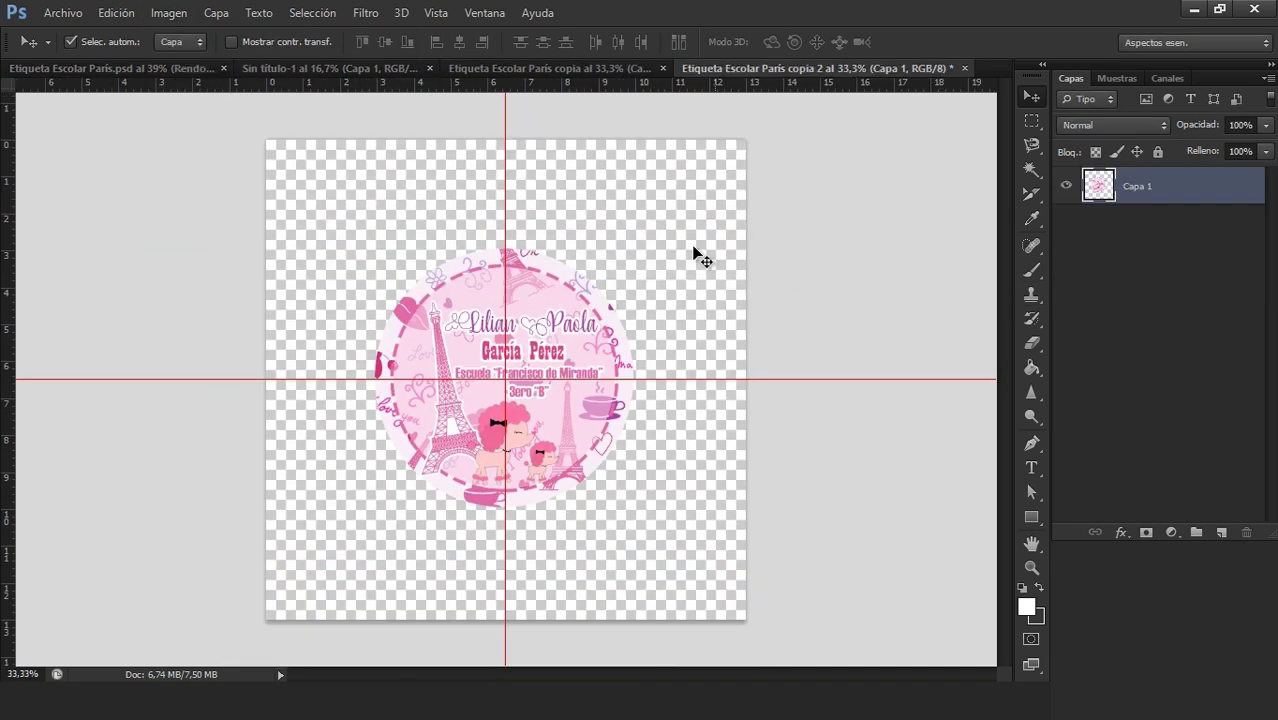
left_click(370, 68)
left_click_drag(370, 68, 605, 238)
- In the label document, hide the Rendonda 7x7 group, then show and select the Etiqueta cuadrada 7x7 group
left_click(120, 68)
left_click(1066, 242)
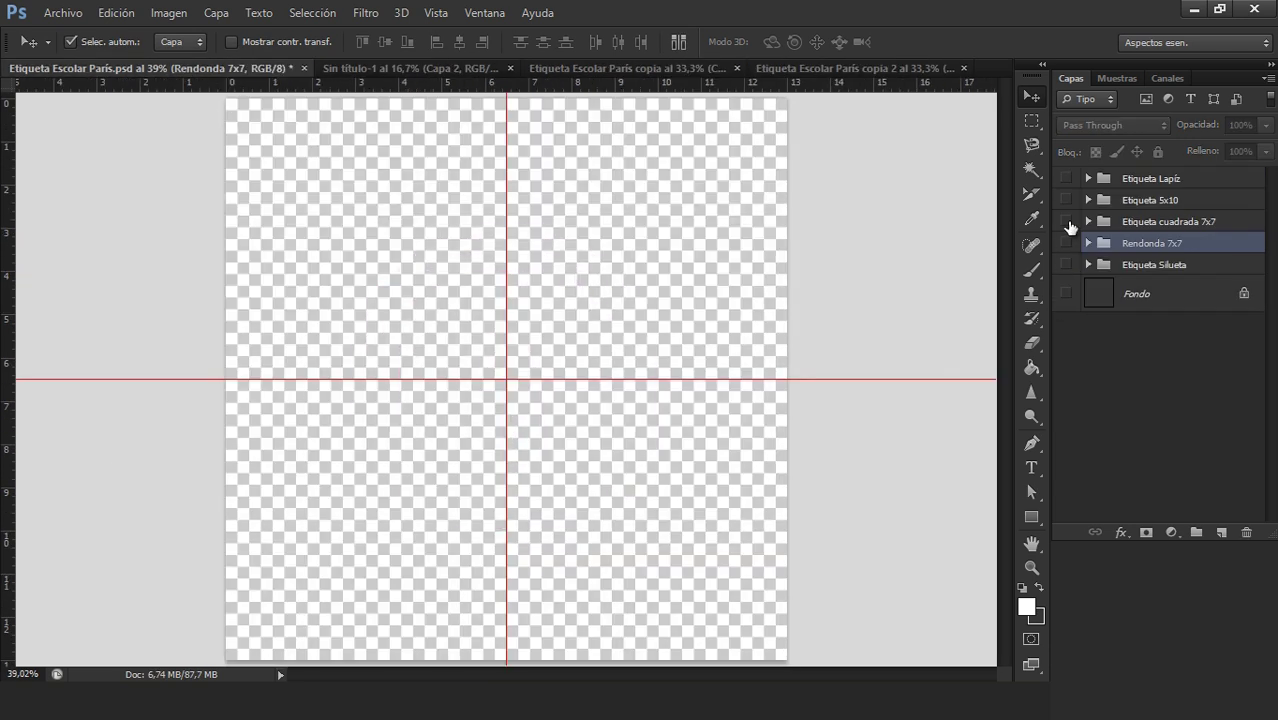
left_click(1066, 221)
left_click(1168, 221)
- Duplicate the square label image as merged layers only and place the copy below the silhouette label on the Letter page
left_click(169, 12)
left_click(250, 263)
left_click(780, 234)
left_click_drag(578, 276, 422, 423)
- In the label document, hide the Etiqueta cuadrada 7x7 group, then show and select the Etiqueta 5x10 group
left_click(120, 68)
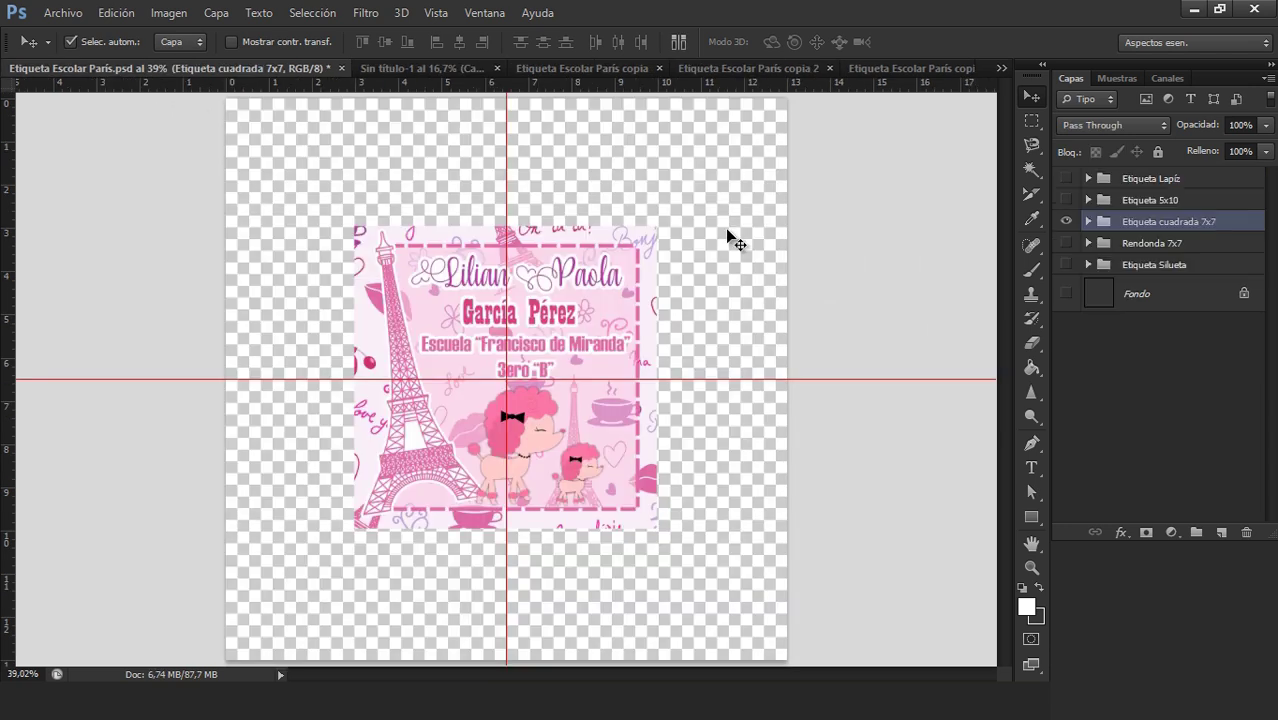
left_click(1066, 221)
left_click(1066, 200)
left_click(1140, 200)
- Duplicate the 5x10 book label image as merged layers only and place the copy beside the square label on the Letter page
left_click(169, 12)
left_click(130, 294)
left_click(780, 230)
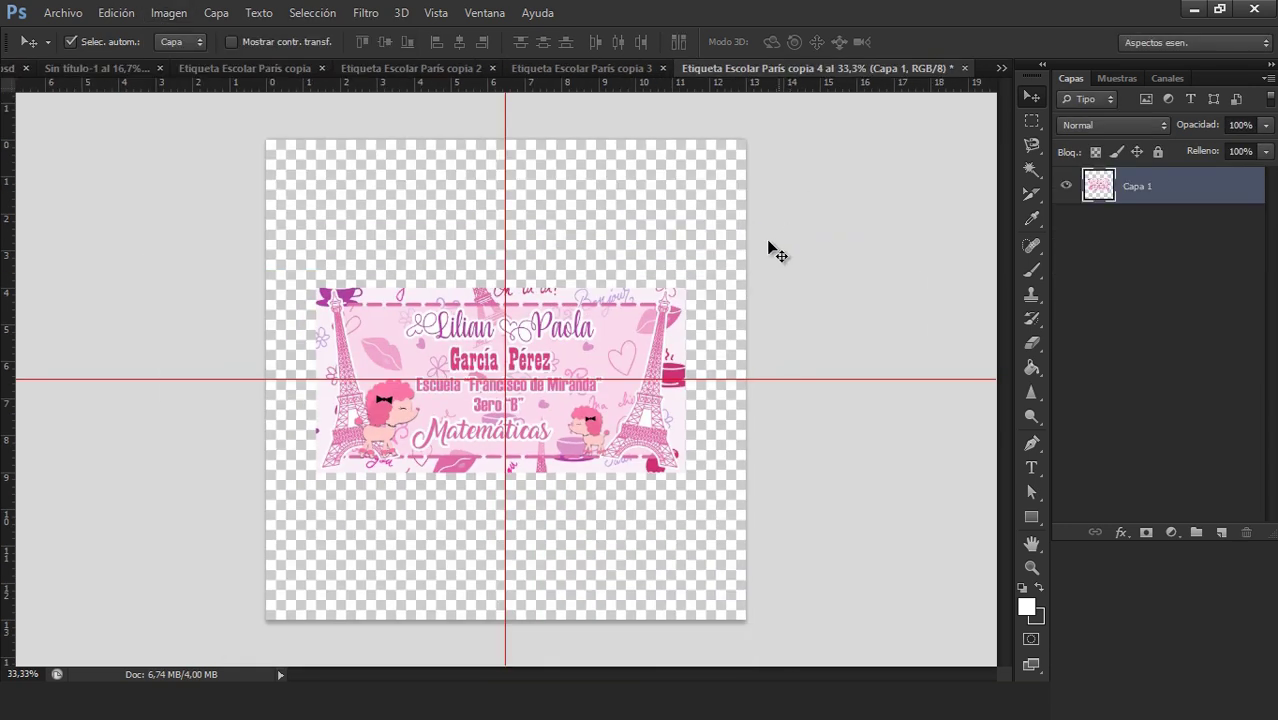
left_click_drag(770, 248, 575, 371)
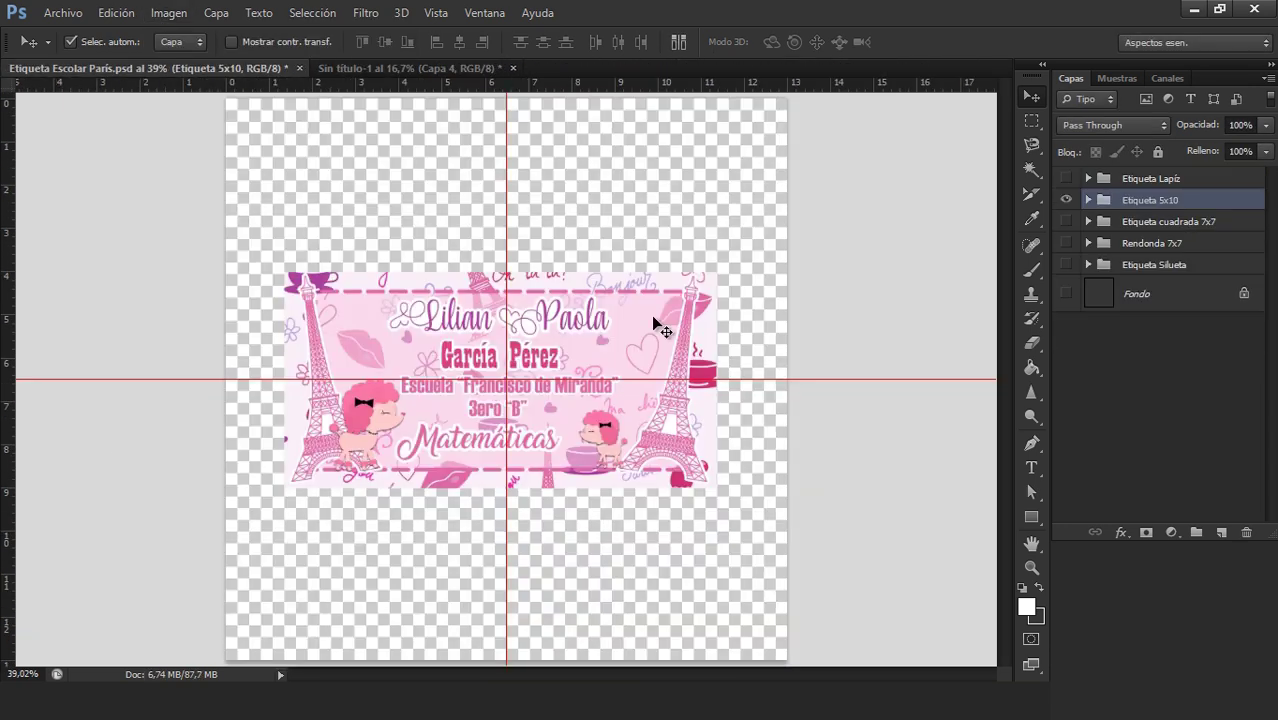
- In the label document, hide the Etiqueta 5x10 group, then show and select the Etiqueta Lapíz group
left_click(1066, 200)
left_click(1066, 178)
left_click(1099, 178)
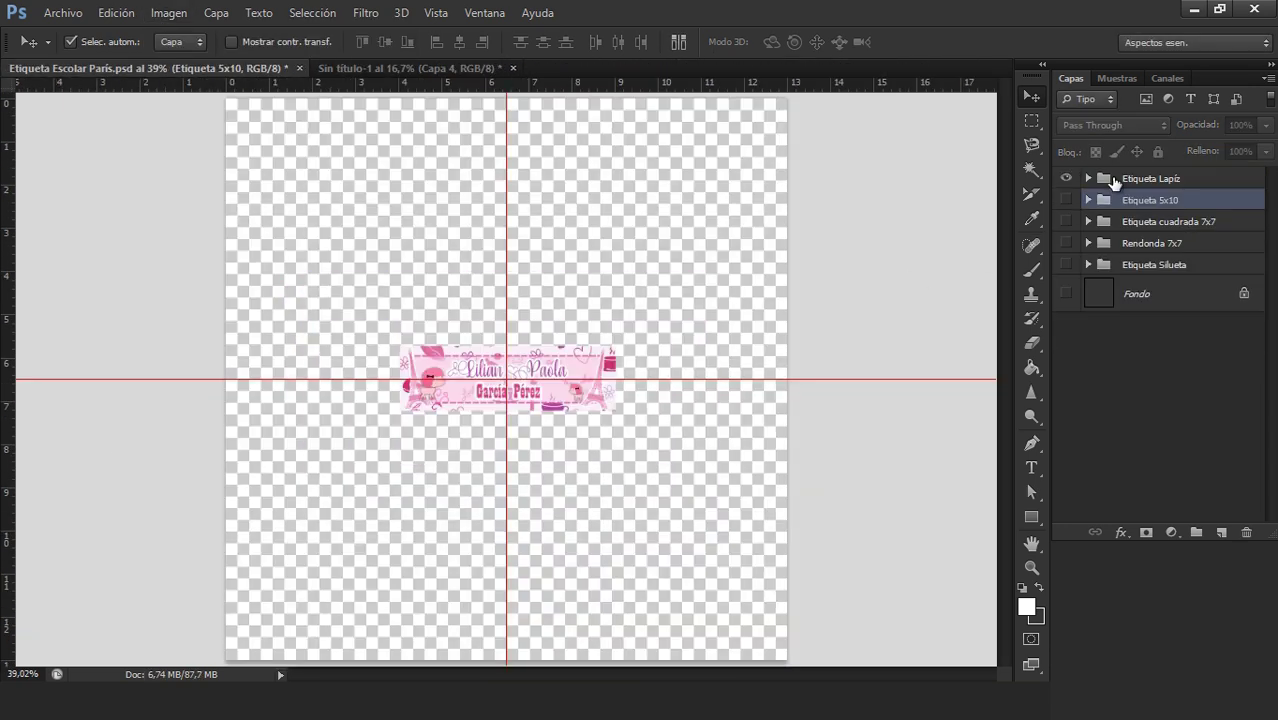
- Duplicate the pencil label image as merged layers only and place the copy below the 5x10 label on the Letter page
left_click(169, 12)
left_click(186, 263)
left_click(775, 229)
left_click_drag(566, 337, 545, 506)
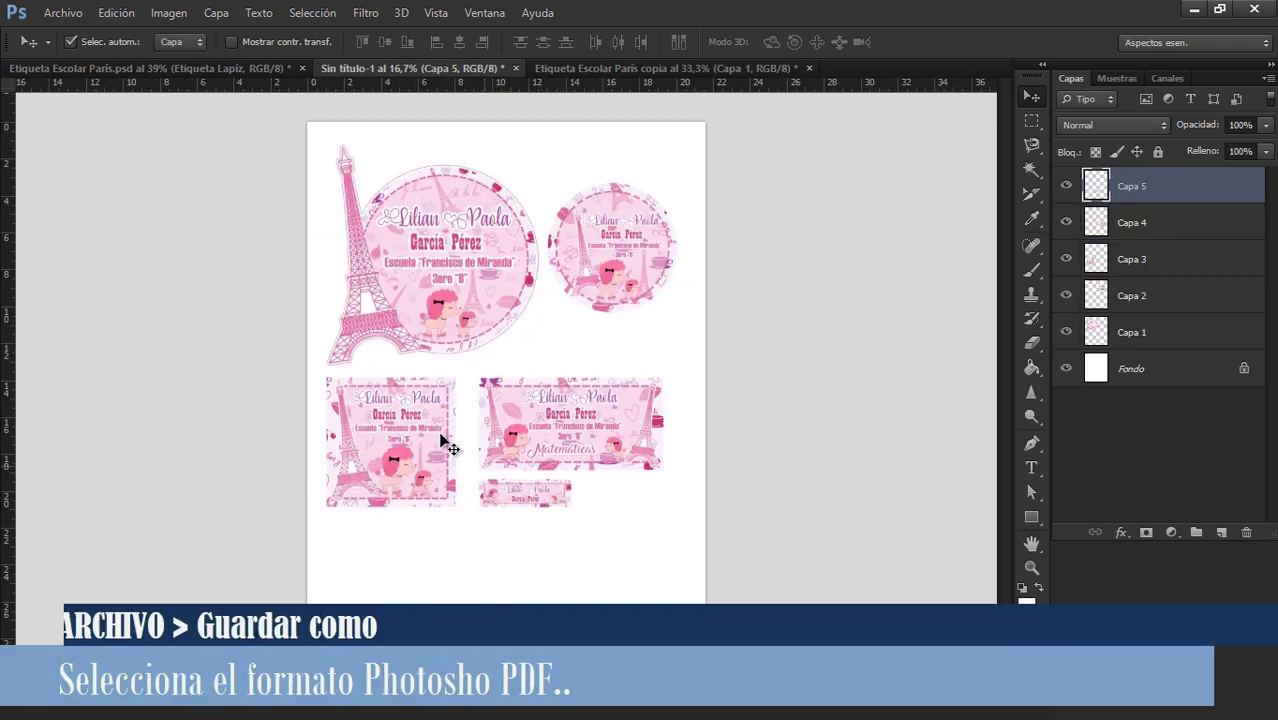
- Save the Letter page in Photoshop PDF format as Etiqueta Escolar París with layers kept, replacing the existing file and continuing to the PDF options
left_click(62, 12)
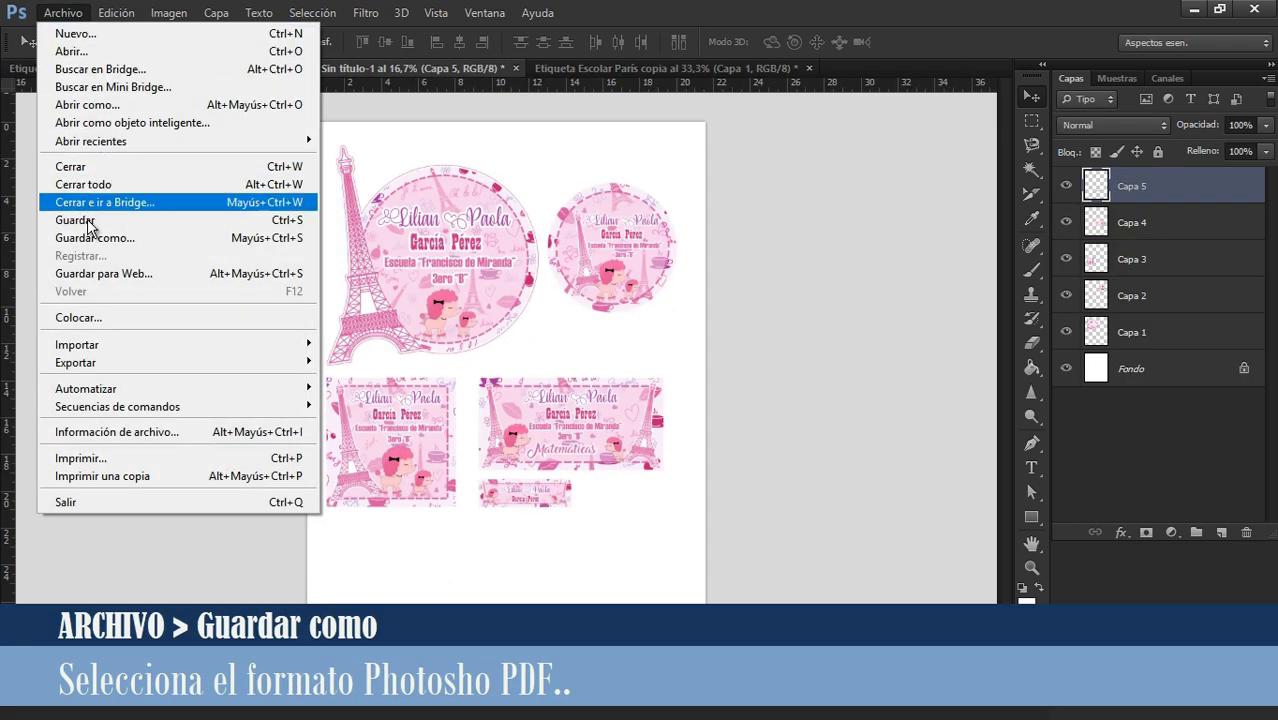
left_click(95, 236)
left_click(744, 371)
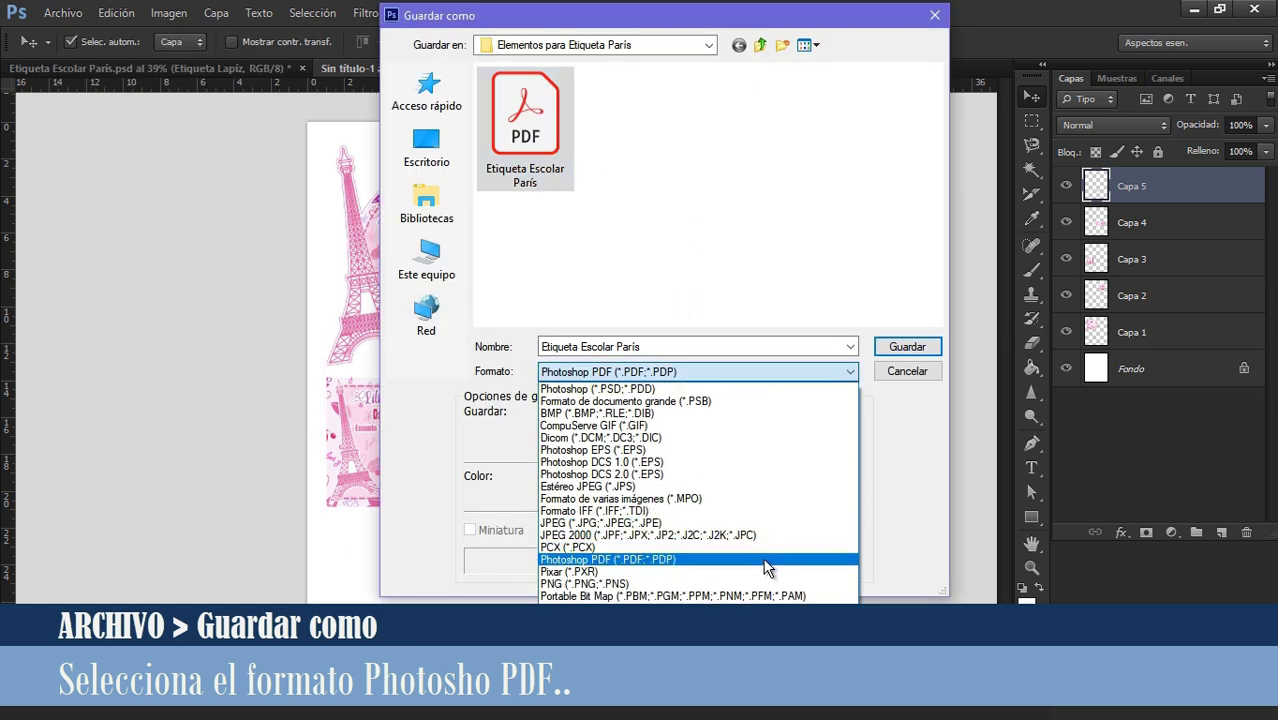
left_click(766, 567)
left_click(895, 348)
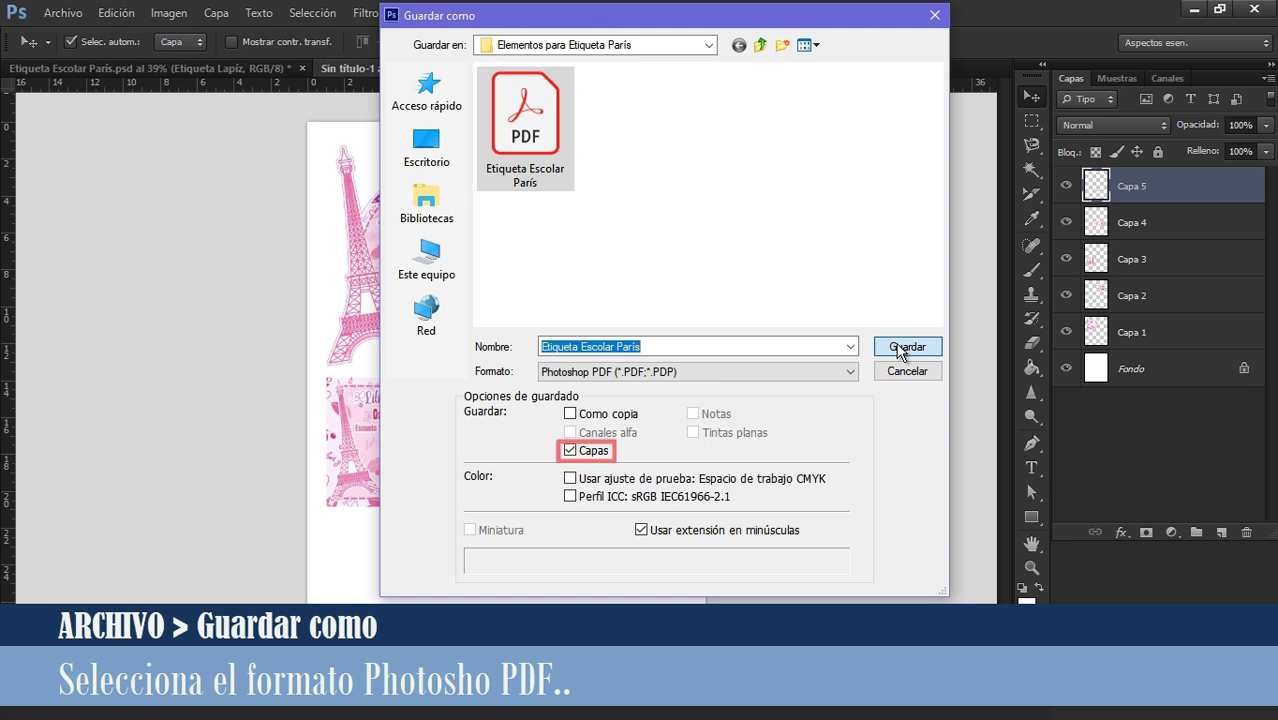
left_click(541, 278)
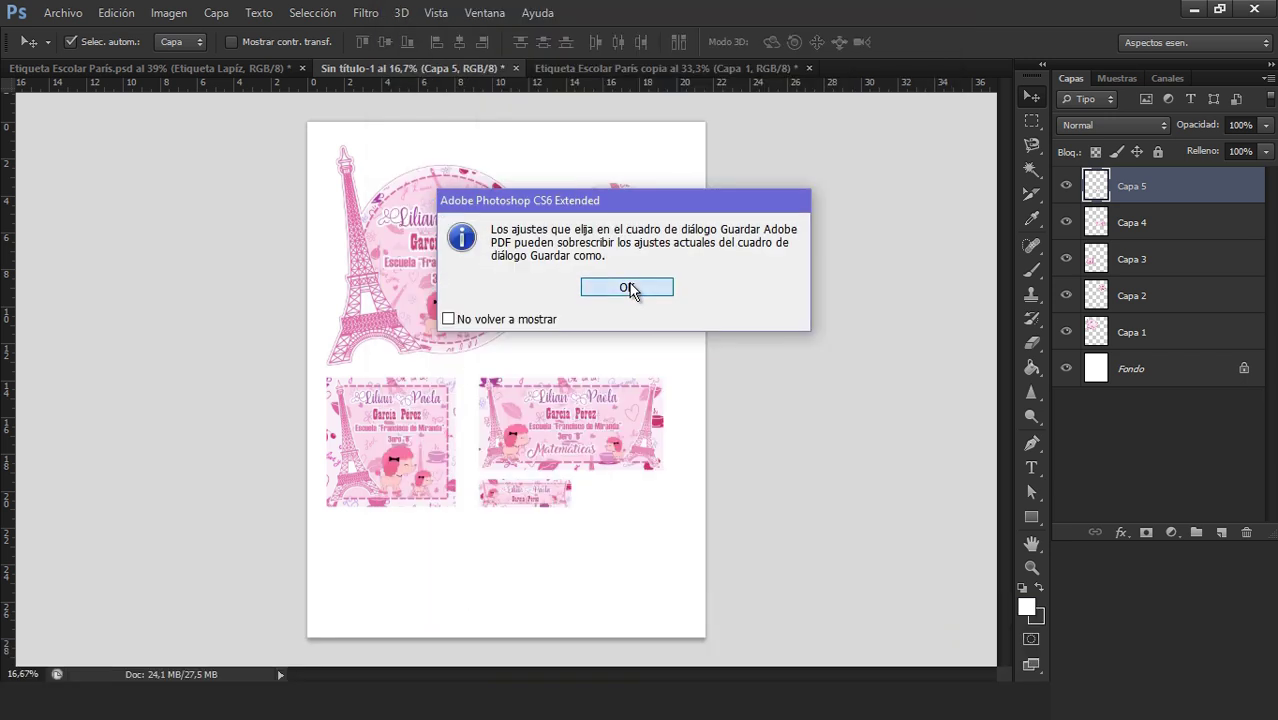
left_click(629, 284)
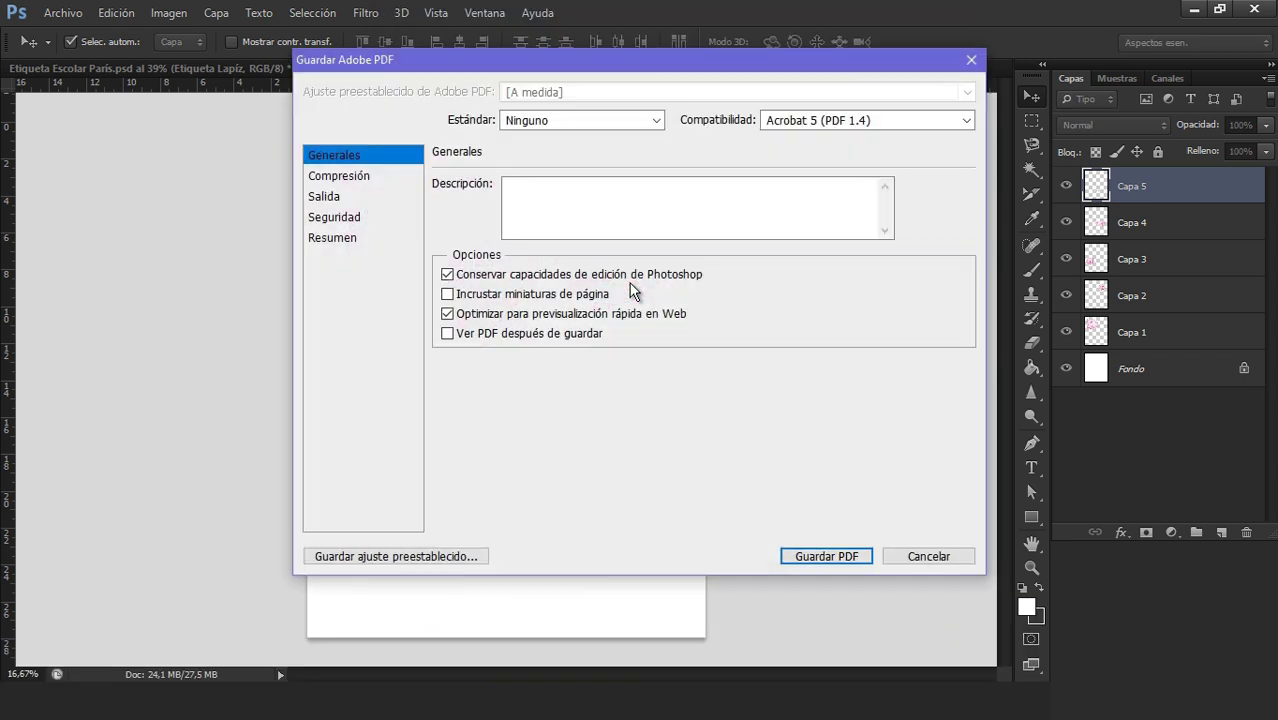
- Set the PDF compression to No disminuir resolución and save the PDF, accepting the confirmation
left_click(358, 181)
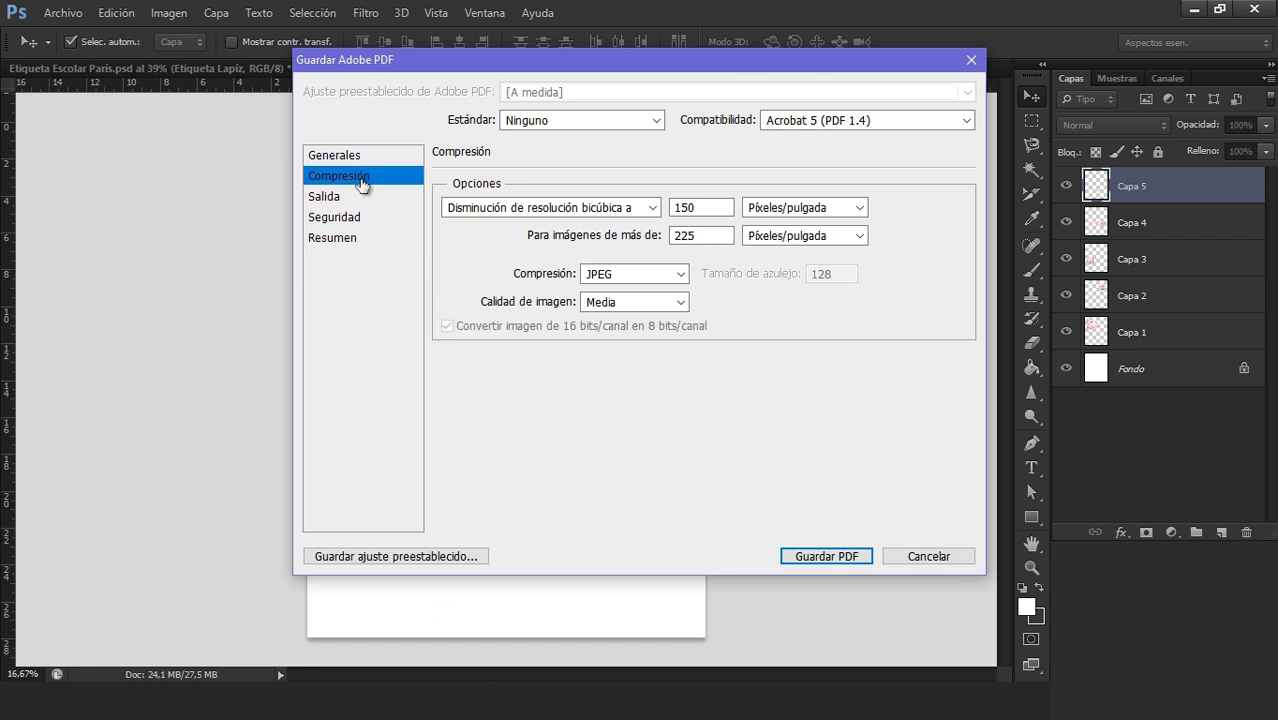
left_click(575, 210)
left_click(574, 225)
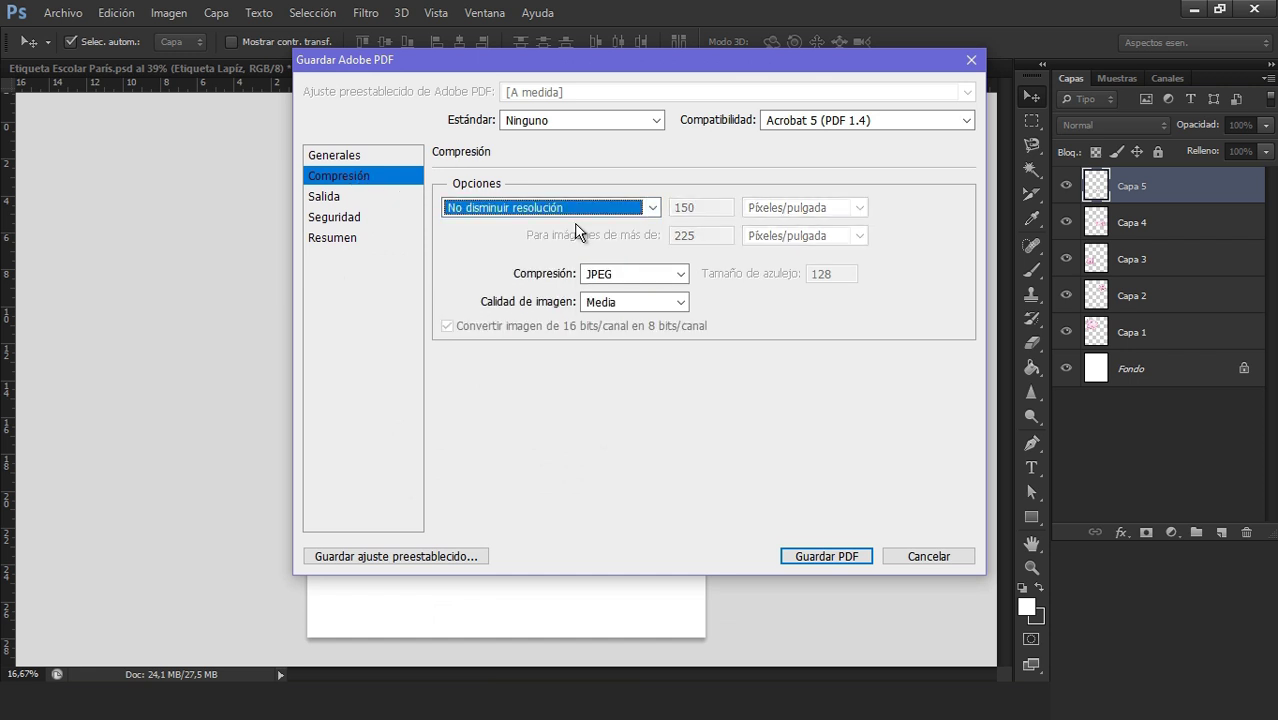
left_click(827, 555)
left_click(628, 314)
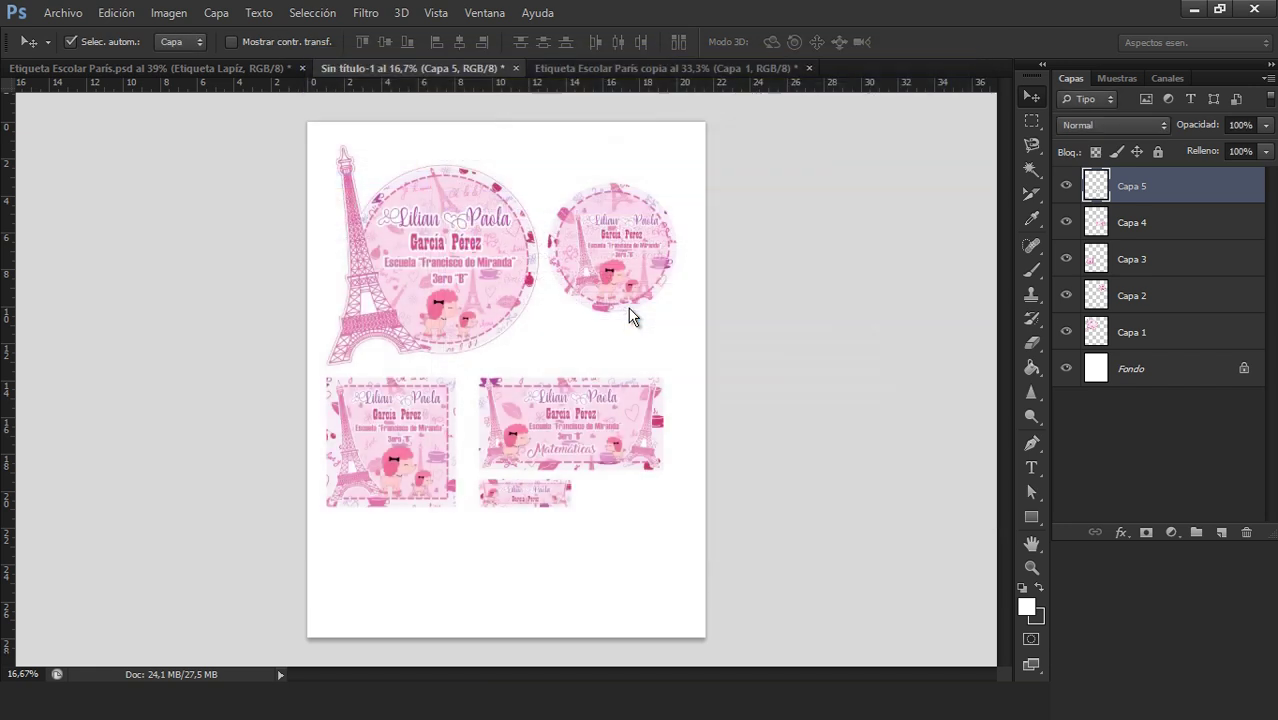